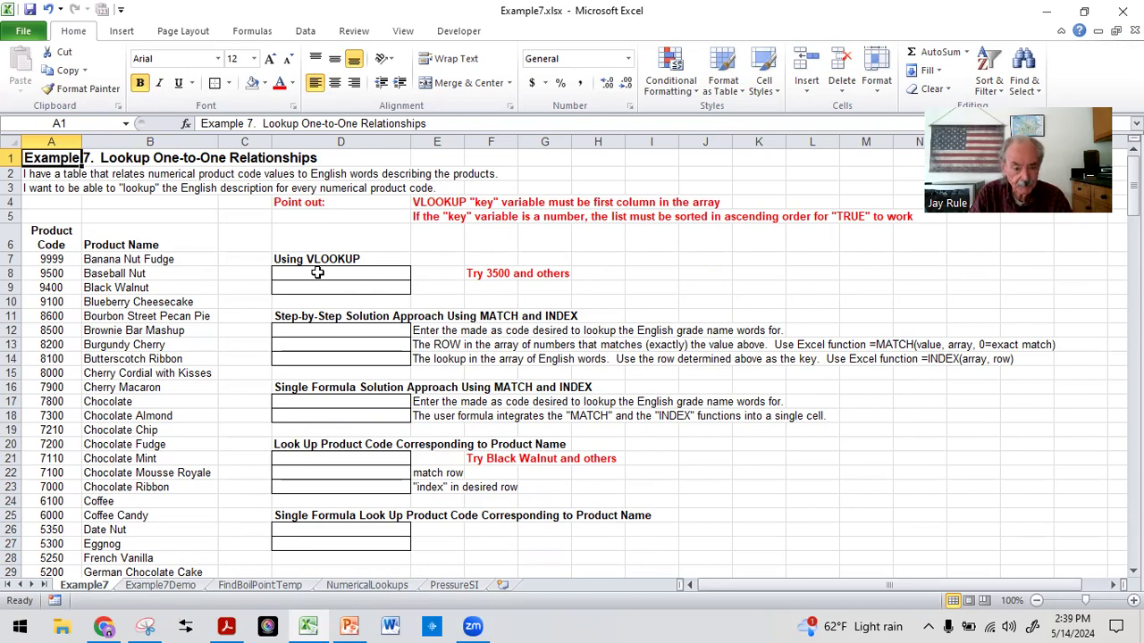
Enter the product code 3500 in cell D8 under Using VLOOKUP and fill the cell with yellow
{"action": "left_click", "coordinate": [317, 272]}
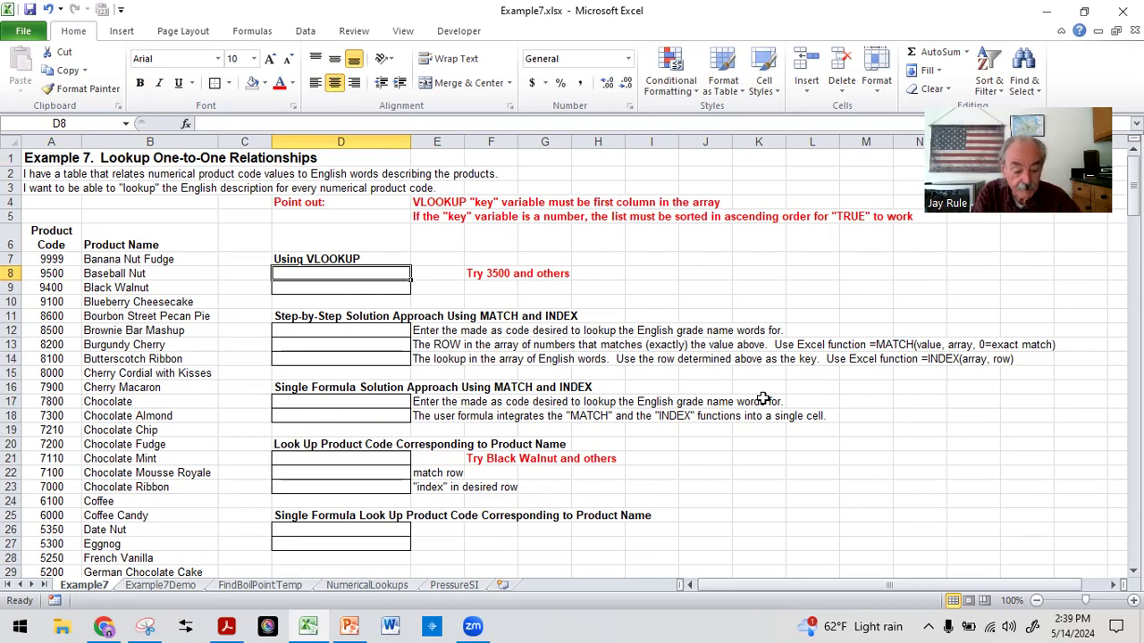
{"action": "type", "text": "3500"}
{"action": "key", "text": "Return"}
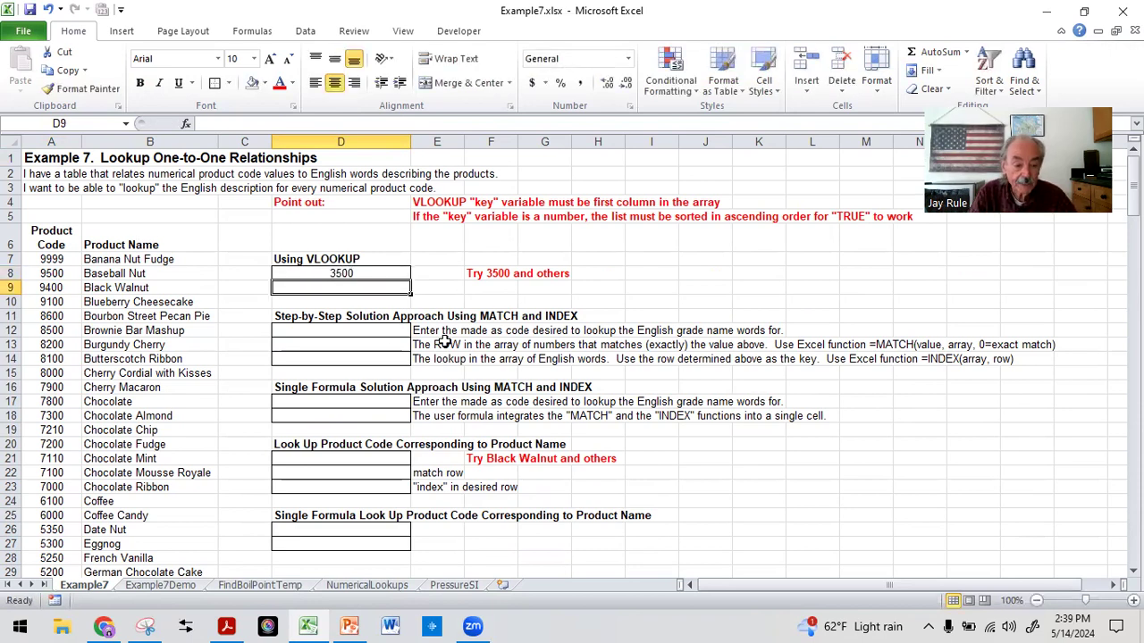
{"action": "left_click", "coordinate": [326, 272]}
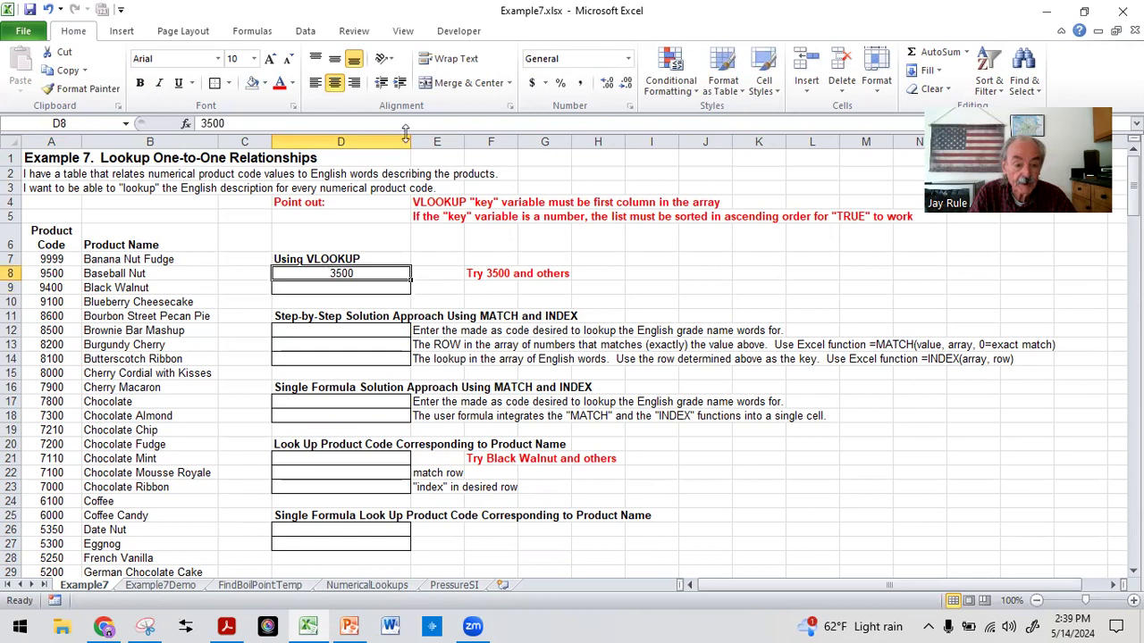
{"action": "left_click", "coordinate": [264, 82]}
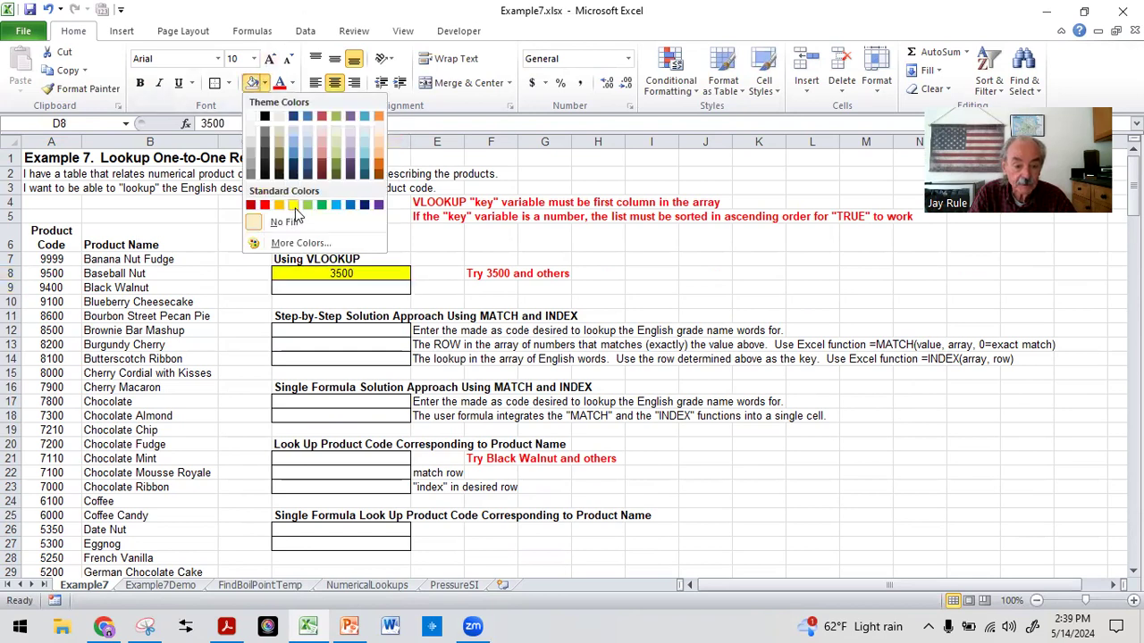
{"action": "left_click", "coordinate": [295, 208]}
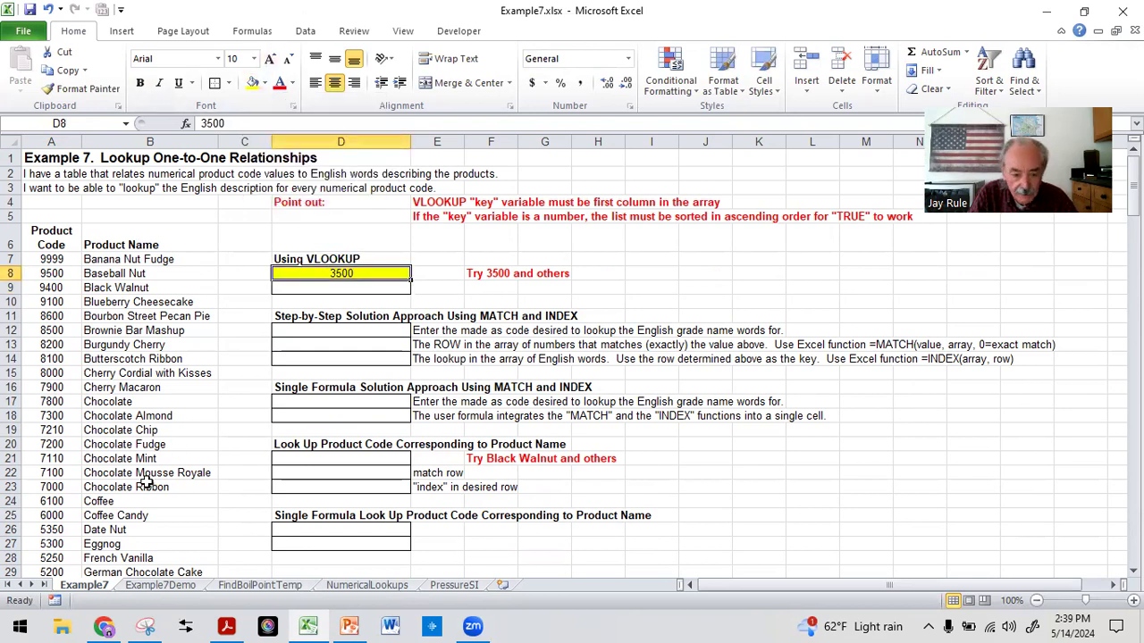
Start a VLOOKUP formula in cell D9 with the product code in D8 as the lookup value
{"action": "scroll", "coordinate": [144, 482], "scroll_direction": "down", "scroll_amount": 1}
{"action": "scroll", "coordinate": [145, 483], "scroll_direction": "down", "scroll_amount": 5}
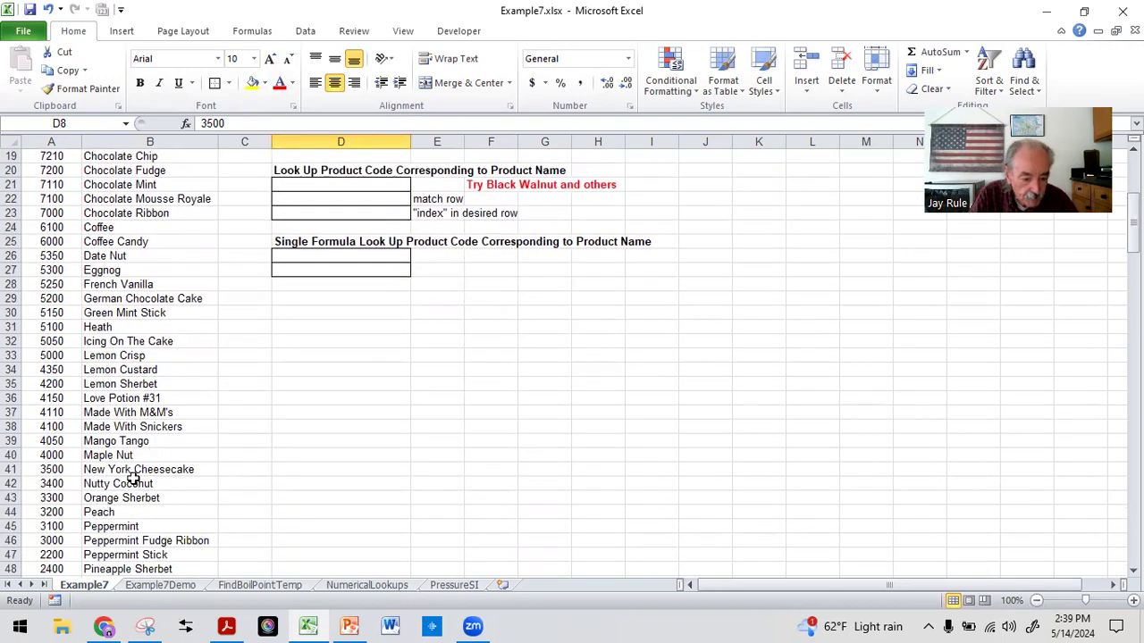
{"action": "scroll", "coordinate": [150, 477], "scroll_direction": "up", "scroll_amount": 6}
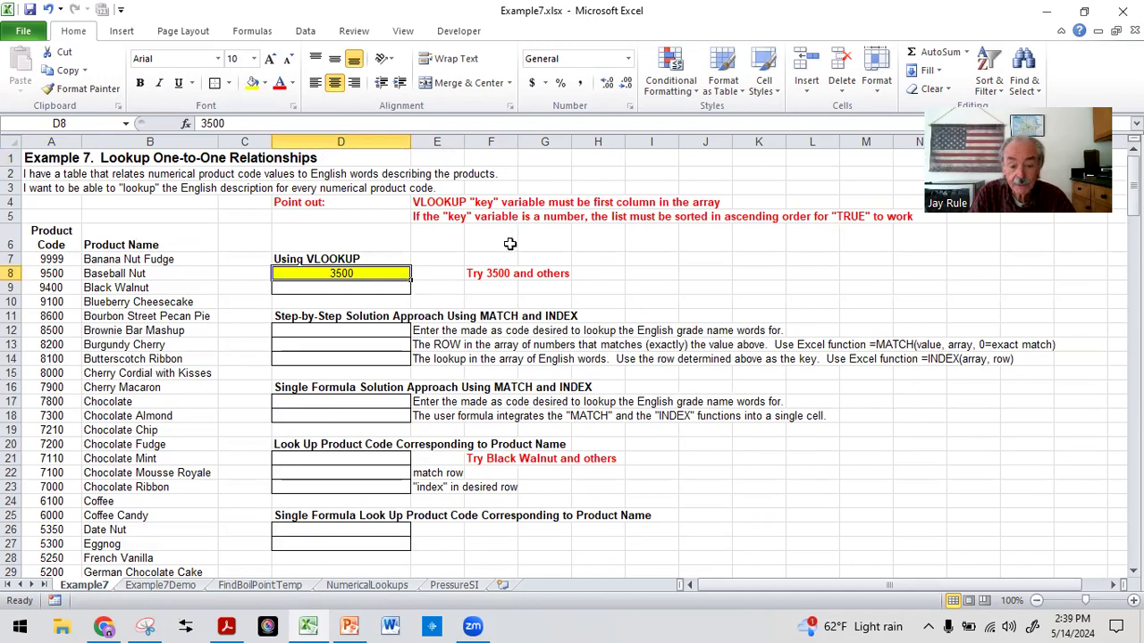
{"action": "left_click", "coordinate": [304, 289]}
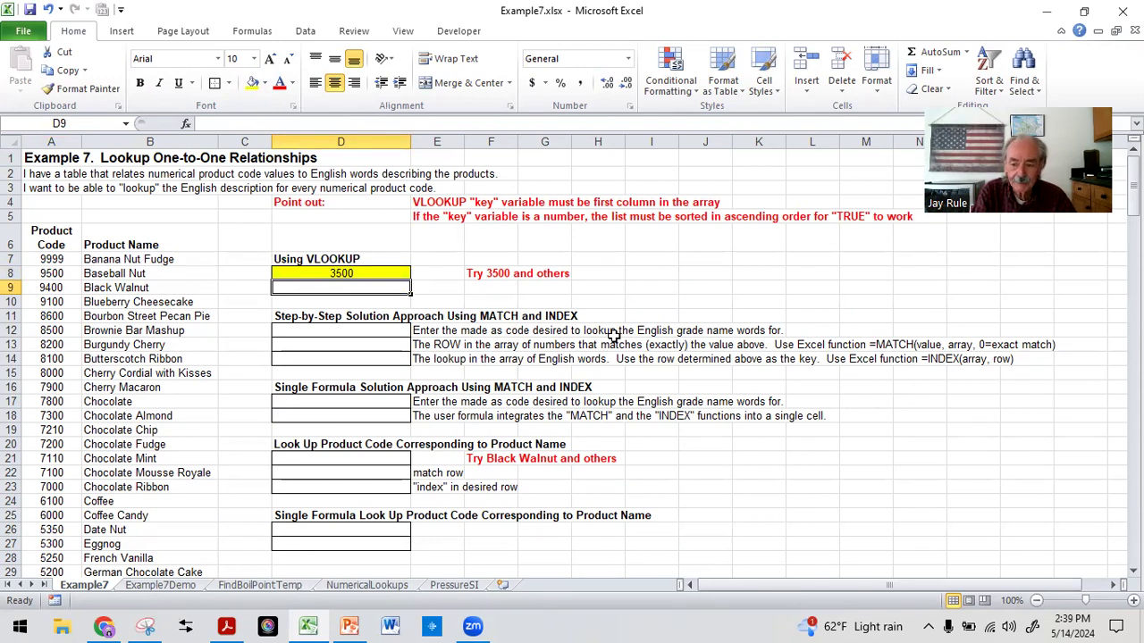
{"action": "type", "text": "="}
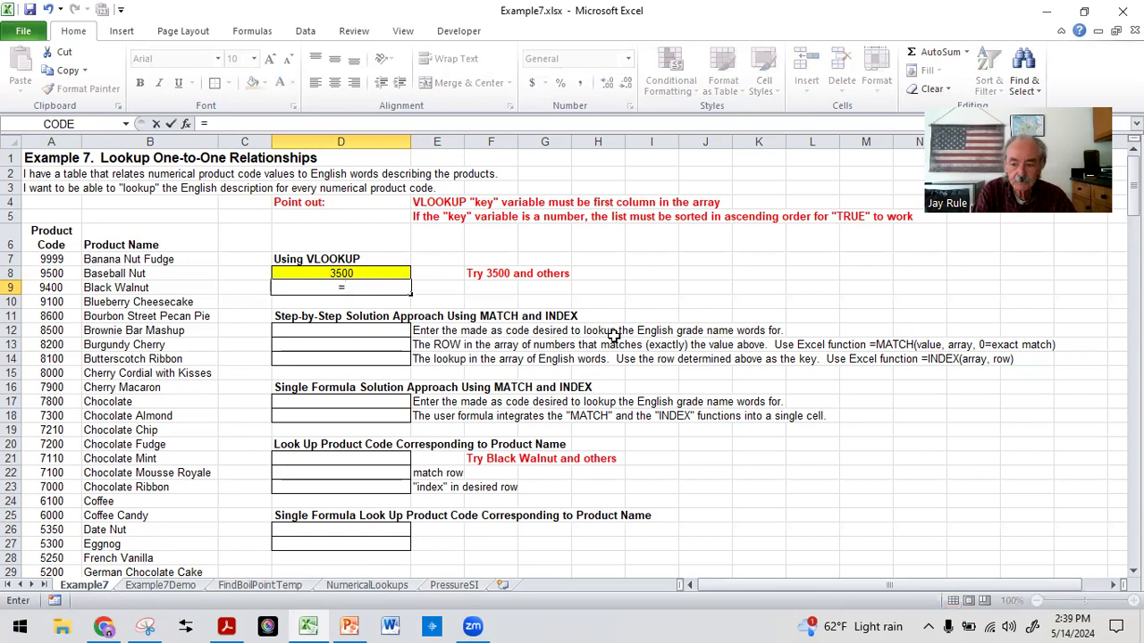
{"action": "type", "text": "vloo"}
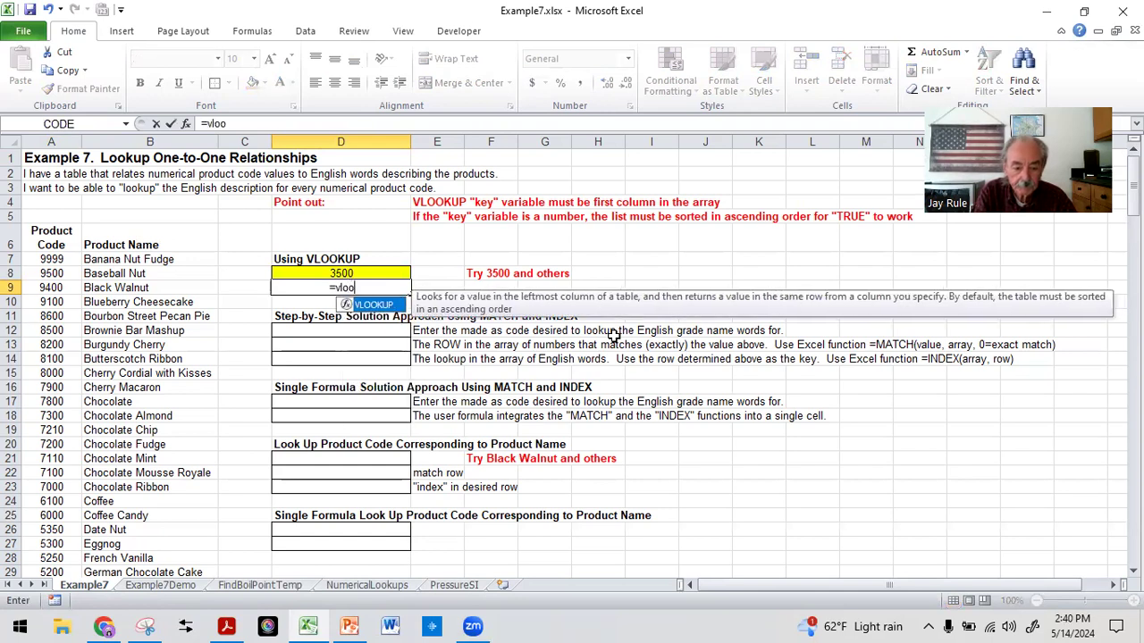
{"action": "type", "text": "kup"}
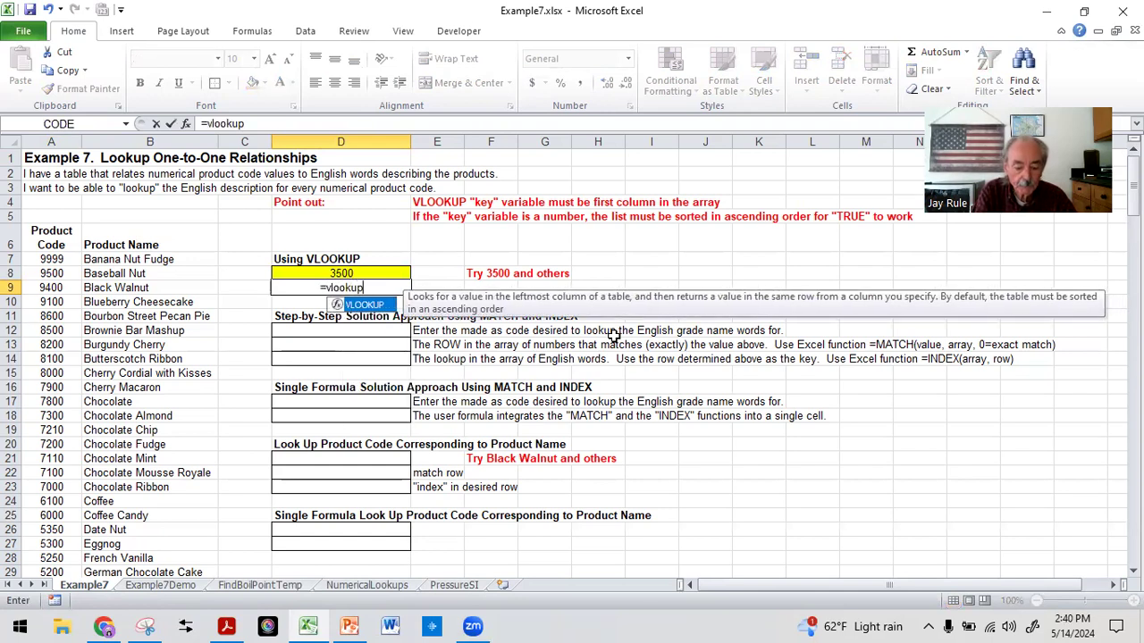
{"action": "type", "text": "("}
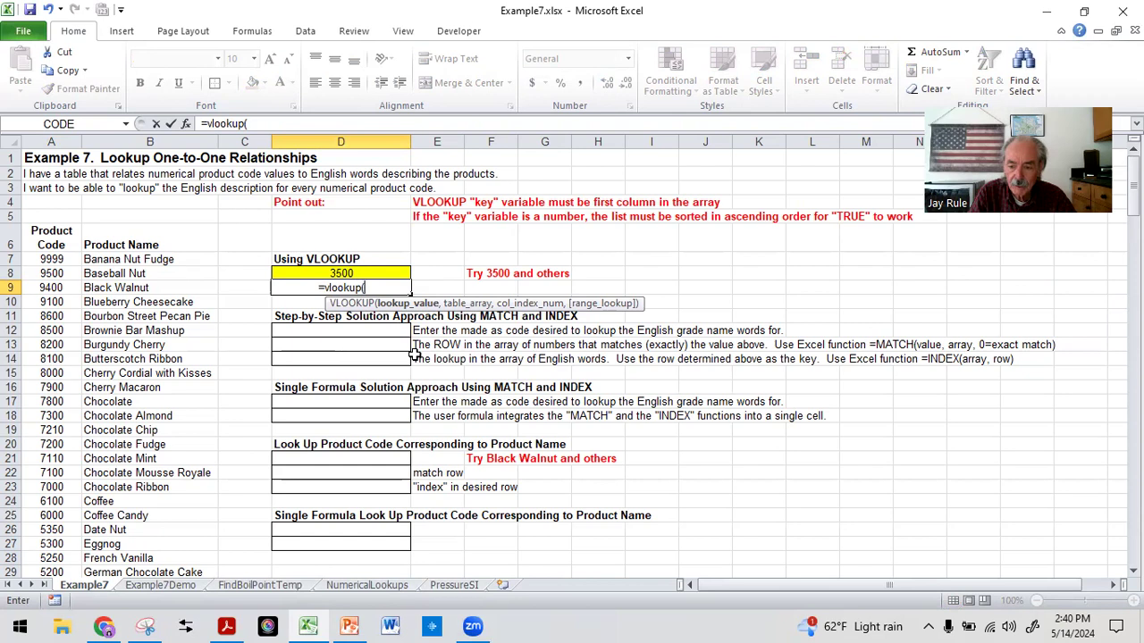
{"action": "left_click", "coordinate": [300, 271]}
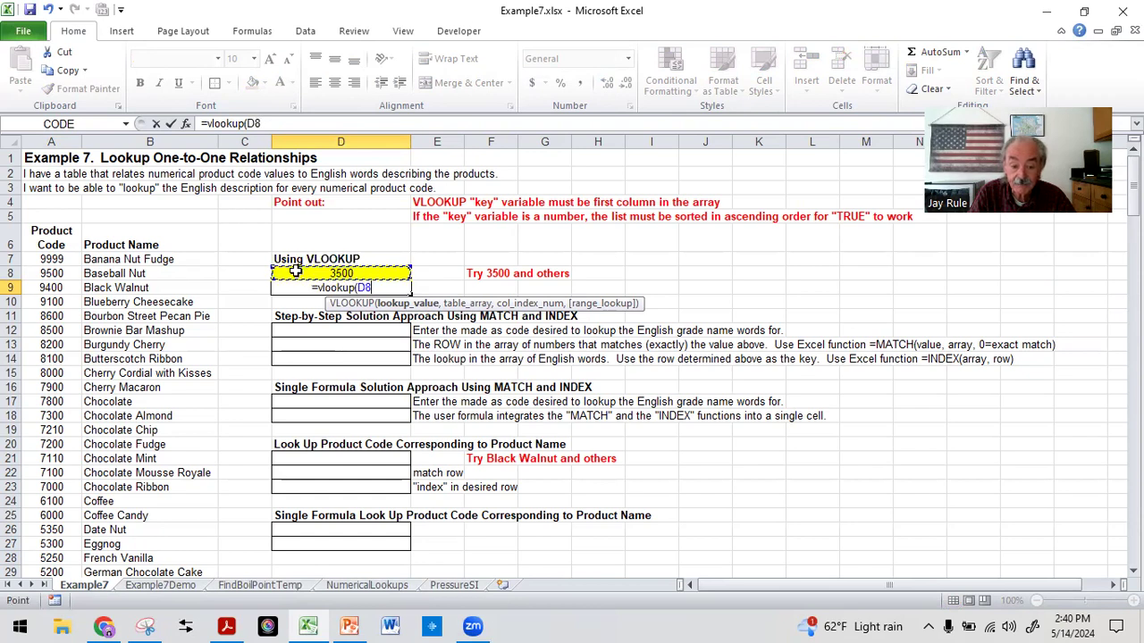
{"action": "type", "text": ","}
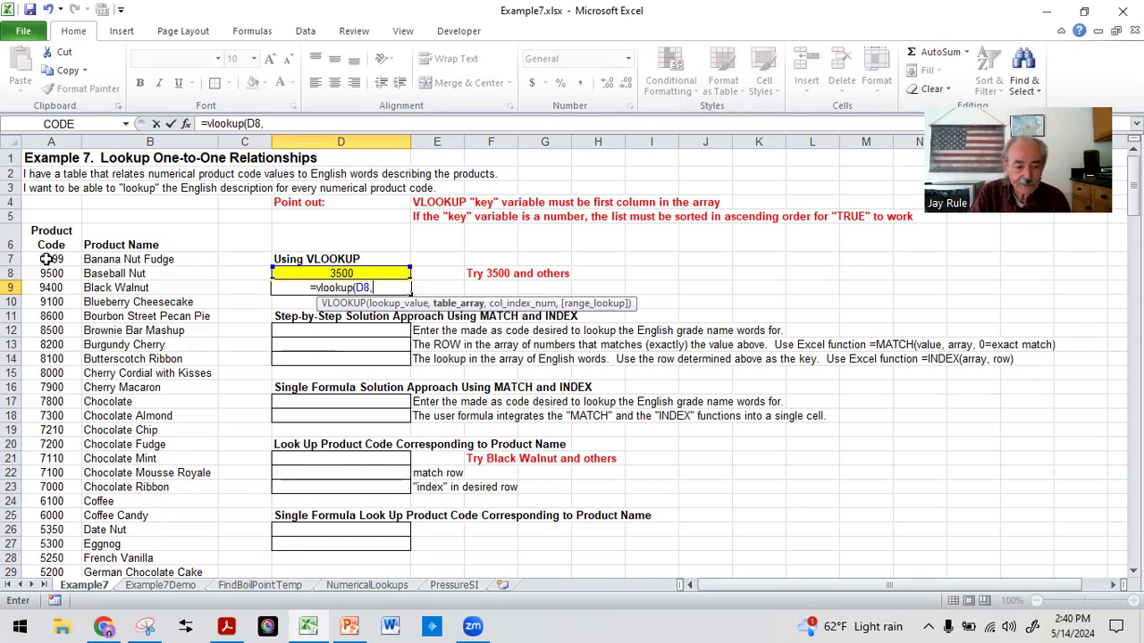
Complete the D9 formula with table array A7:B57 and column index 2
{"action": "left_click_drag", "start_coordinate": [28, 256], "coordinate": [170, 563]}
{"action": "scroll", "coordinate": [530, 401], "scroll_direction": "up", "scroll_amount": 9}
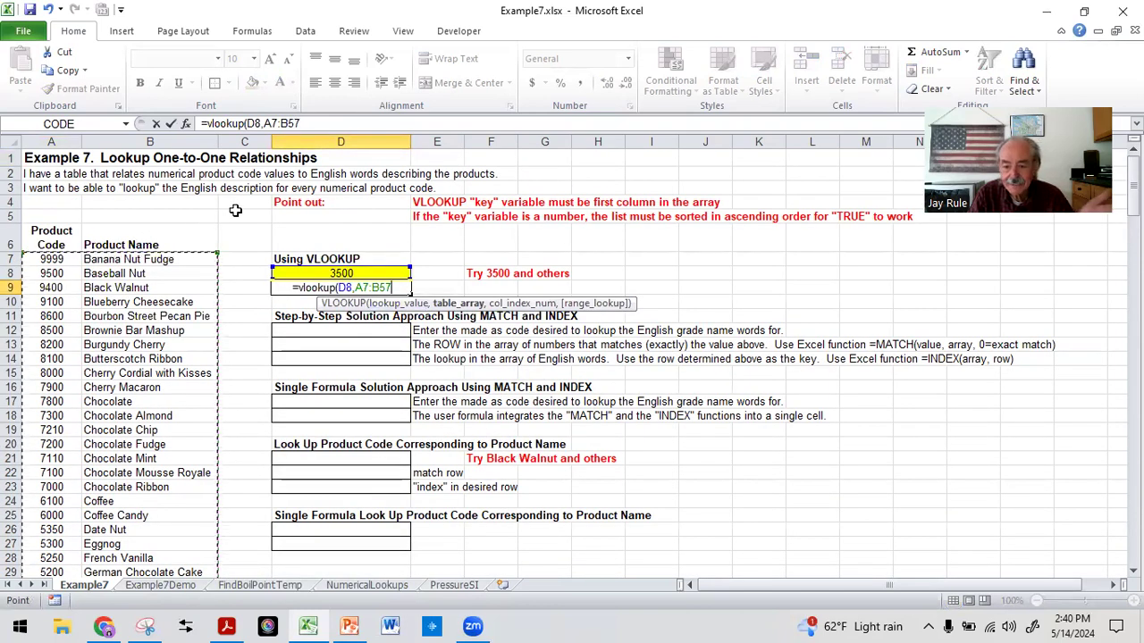
{"action": "left_click", "coordinate": [319, 121]}
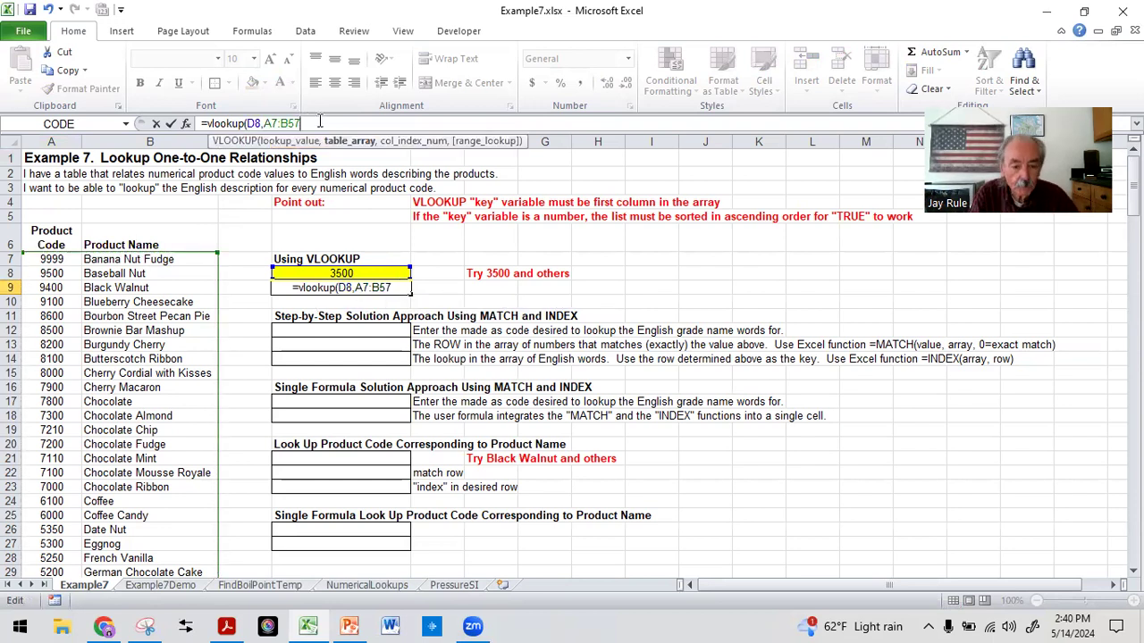
{"action": "type", "text": ","}
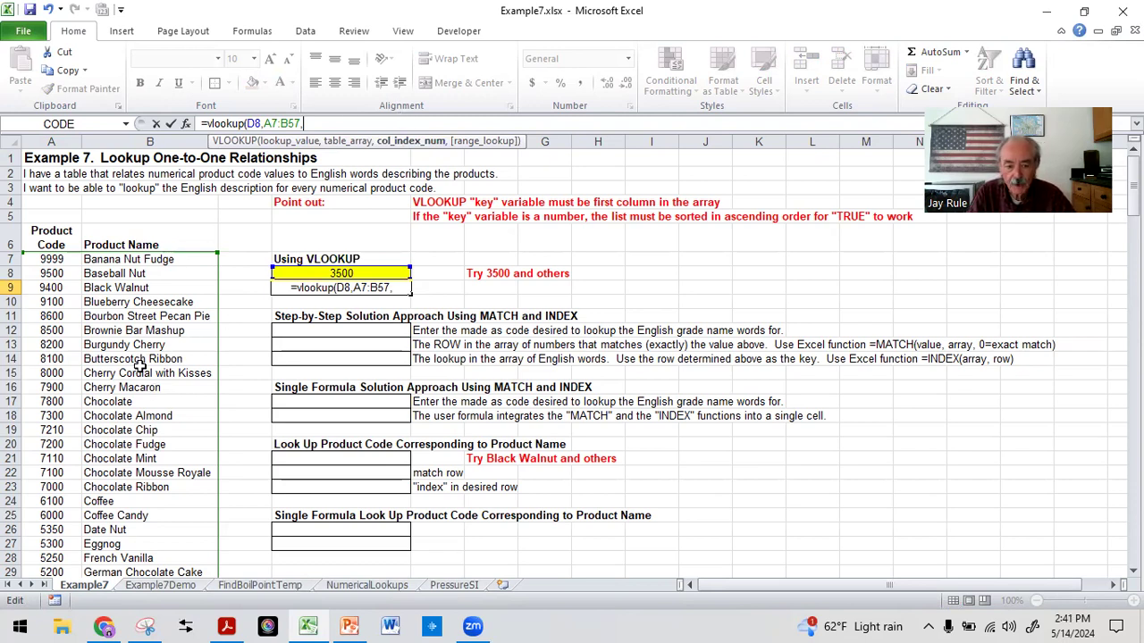
{"action": "type", "text": "2"}
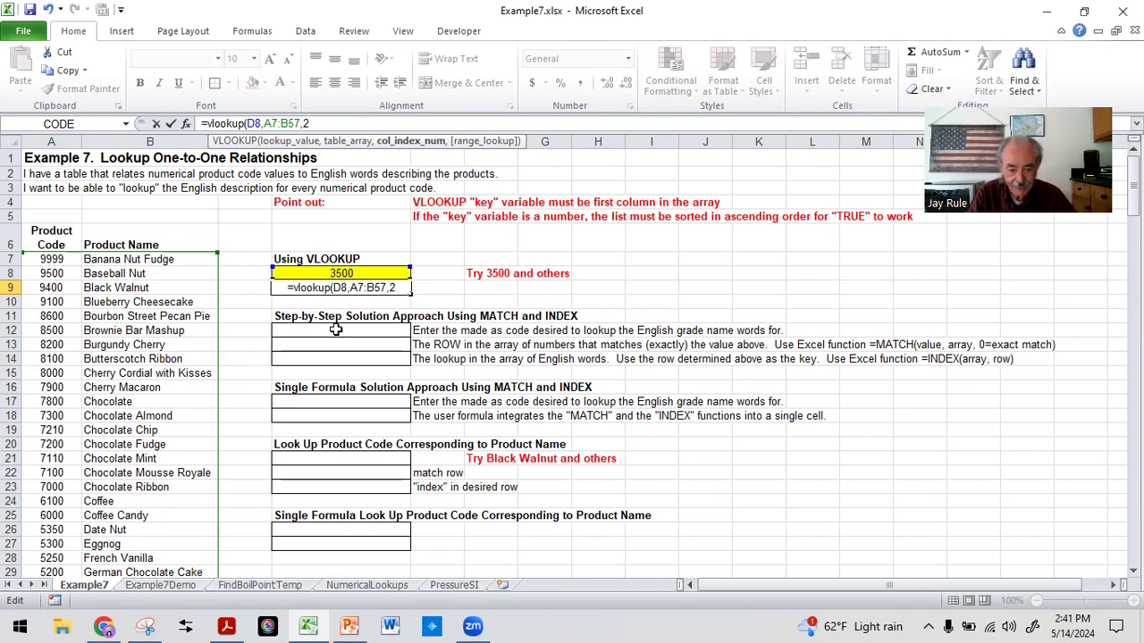
{"action": "type", "text": ")"}
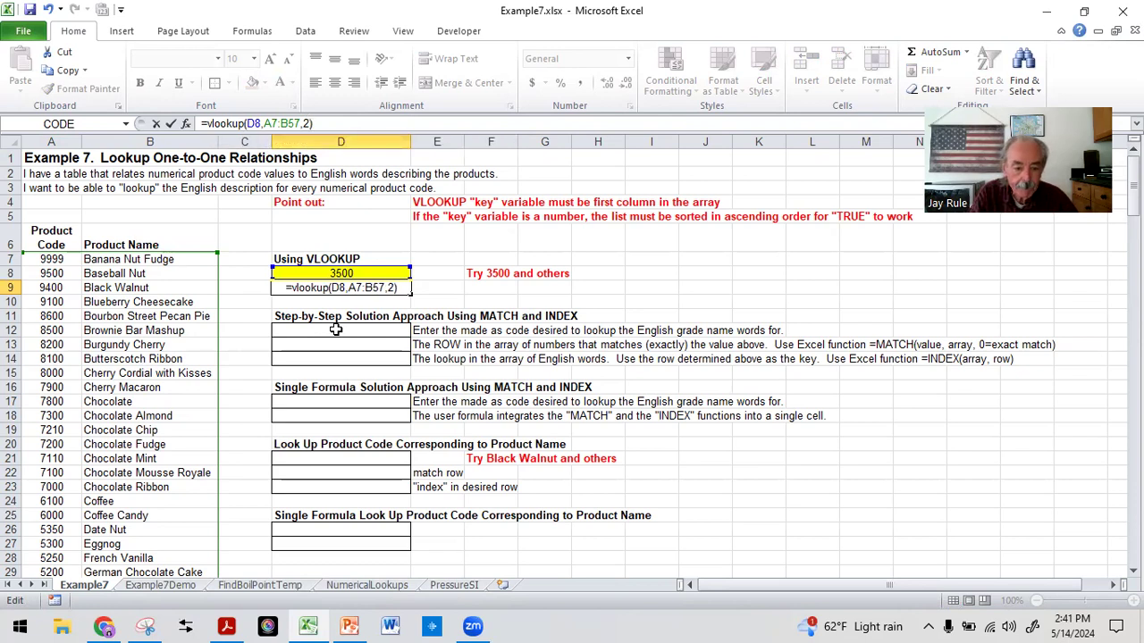
{"action": "key", "text": "Return"}
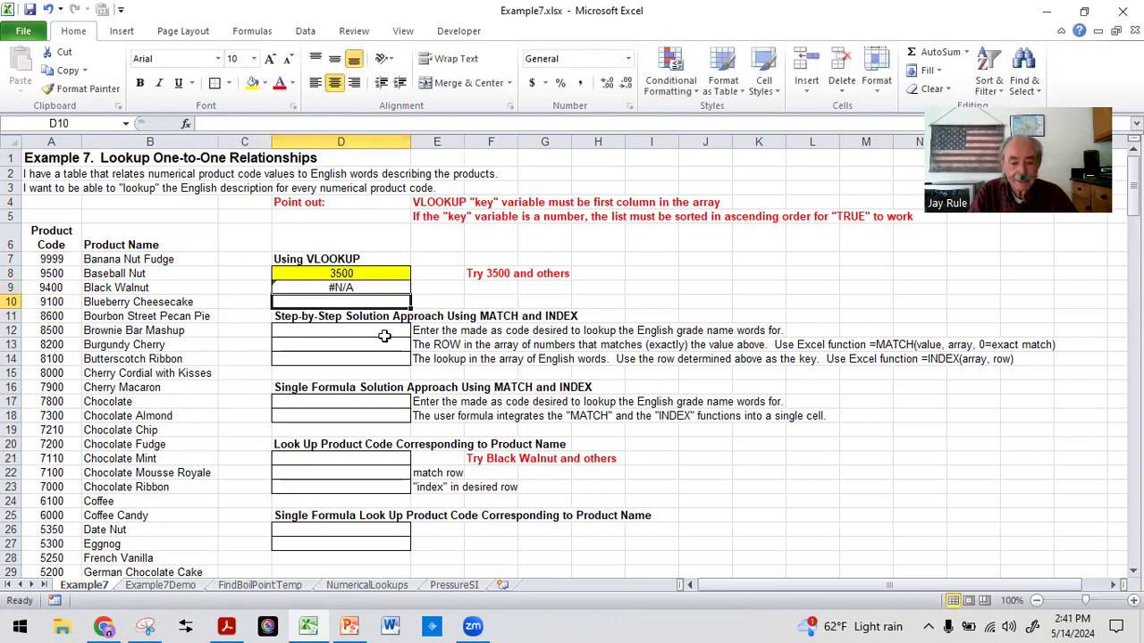
Add FALSE for an exact match as the range lookup argument, making D9 =VLOOKUP(D8,A7:B57,2,FALSE)
{"action": "left_click", "coordinate": [324, 287]}
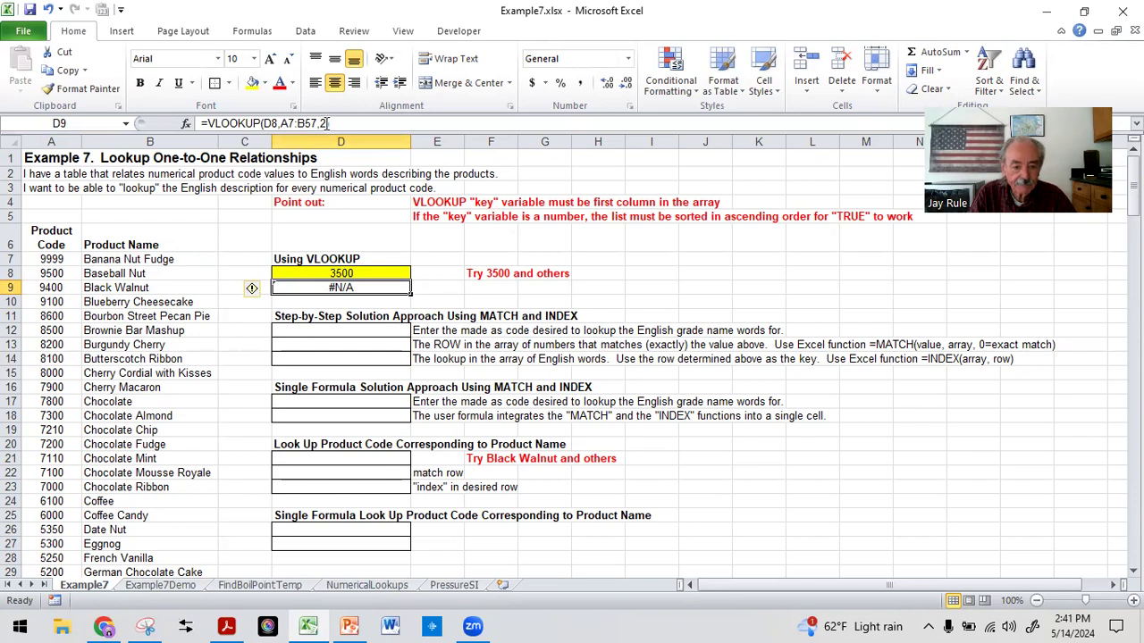
{"action": "left_click", "coordinate": [326, 123]}
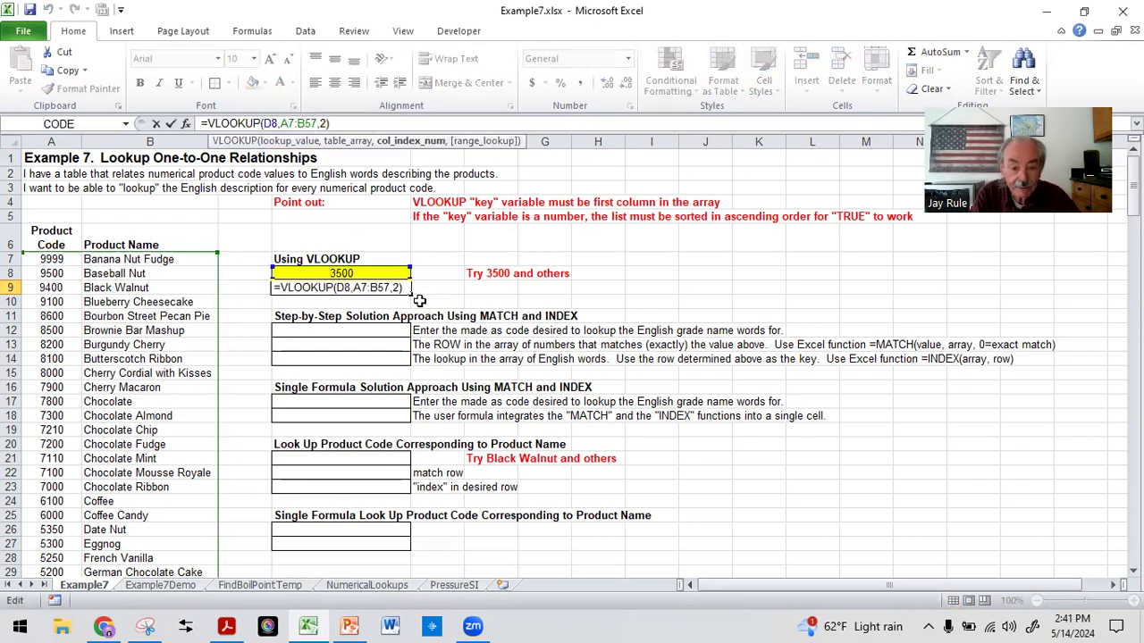
{"action": "type", "text": ","}
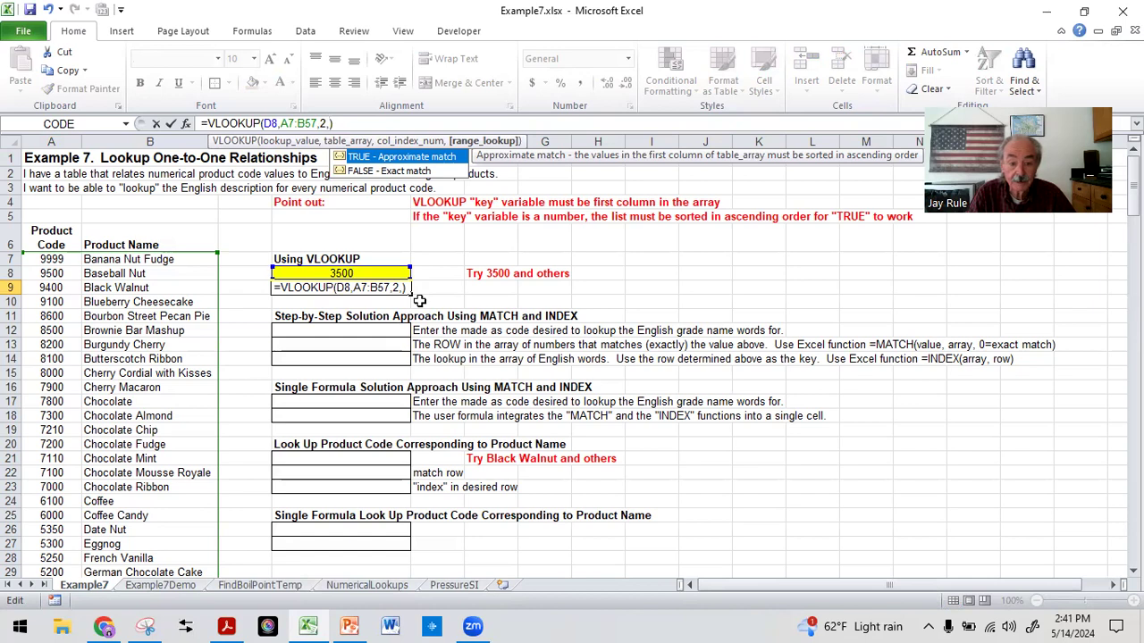
{"action": "double_click", "coordinate": [385, 172]}
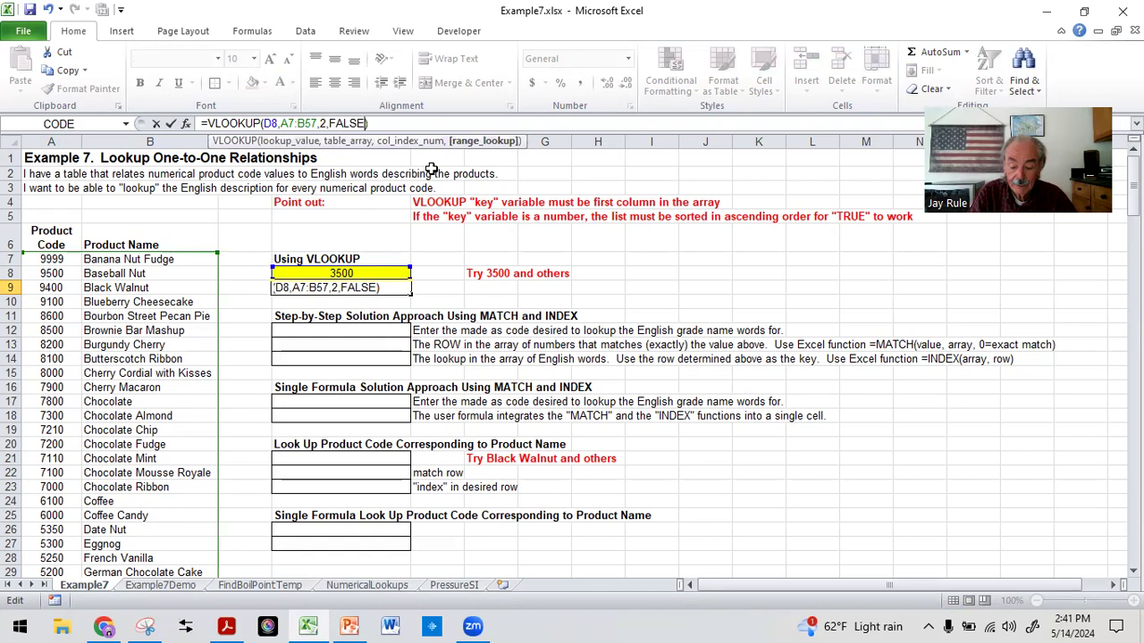
{"action": "type", "text": ")"}
{"action": "key", "text": "Return"}
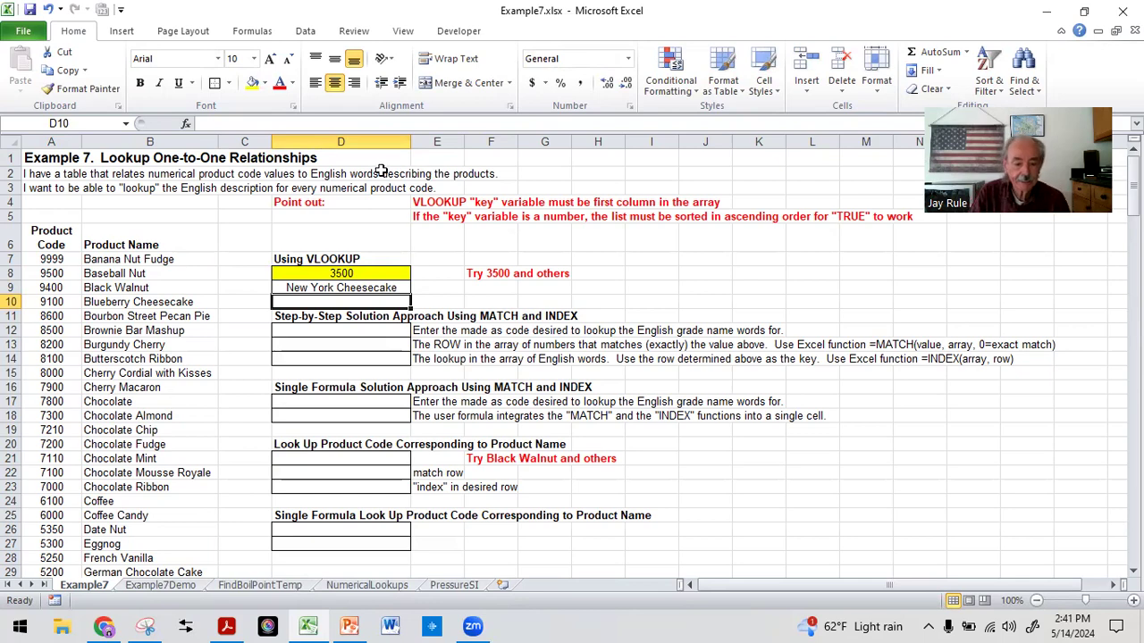
Check the product list for the code 3500 and set the lookup code in D8 to 9400
{"action": "scroll", "coordinate": [132, 391], "scroll_direction": "down", "scroll_amount": 5}
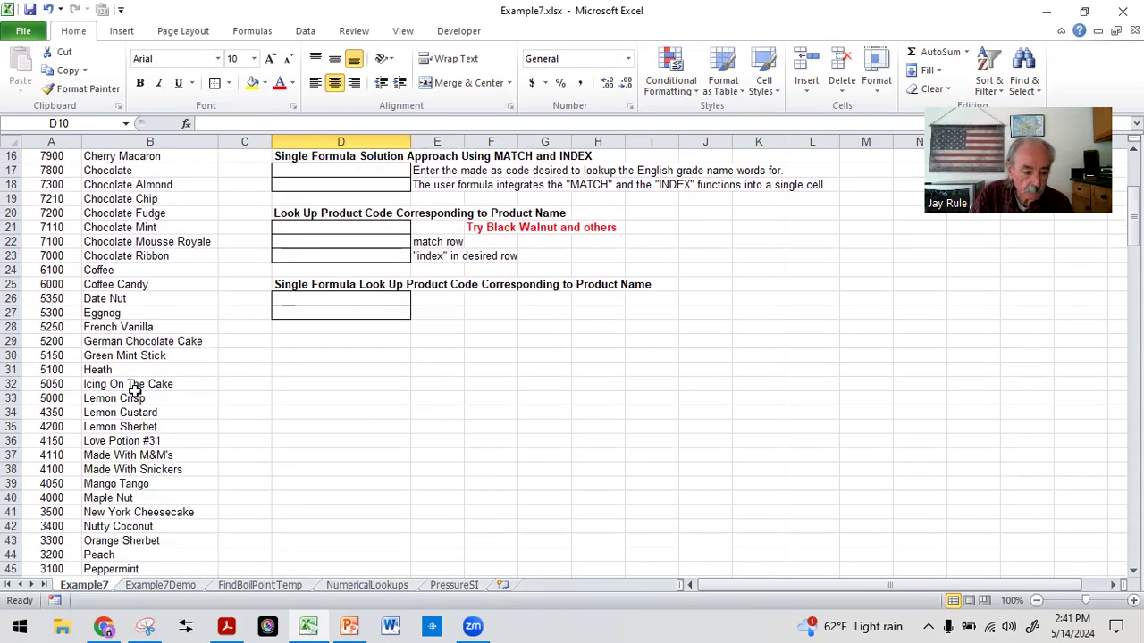
{"action": "scroll", "coordinate": [130, 401], "scroll_direction": "up", "scroll_amount": 5}
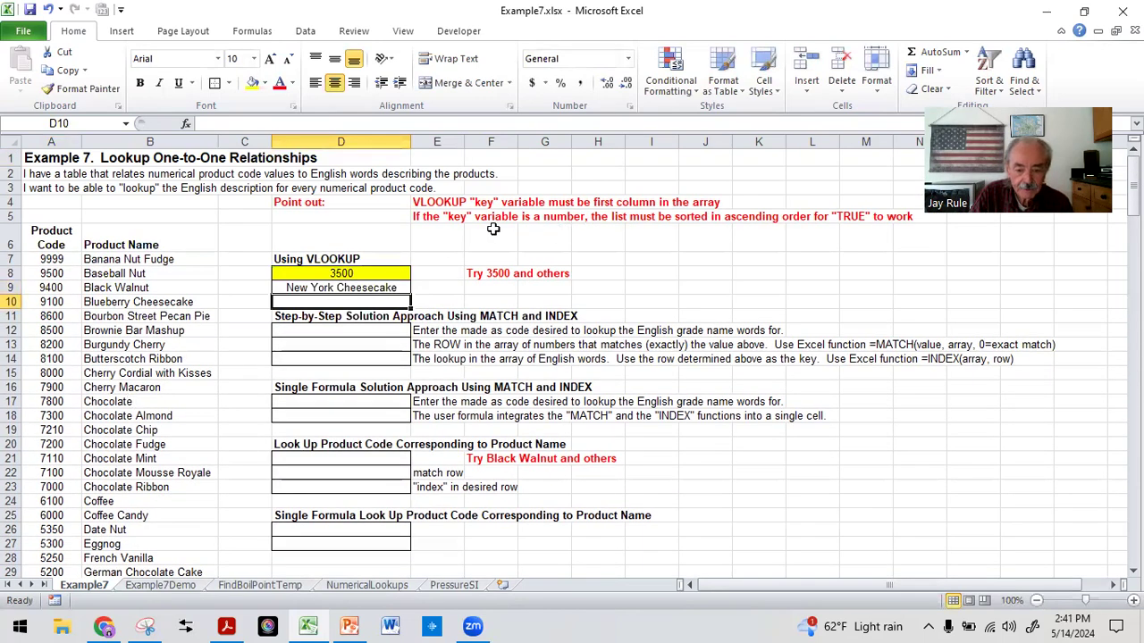
{"action": "left_click", "coordinate": [349, 273]}
{"action": "type", "text": "94009"}
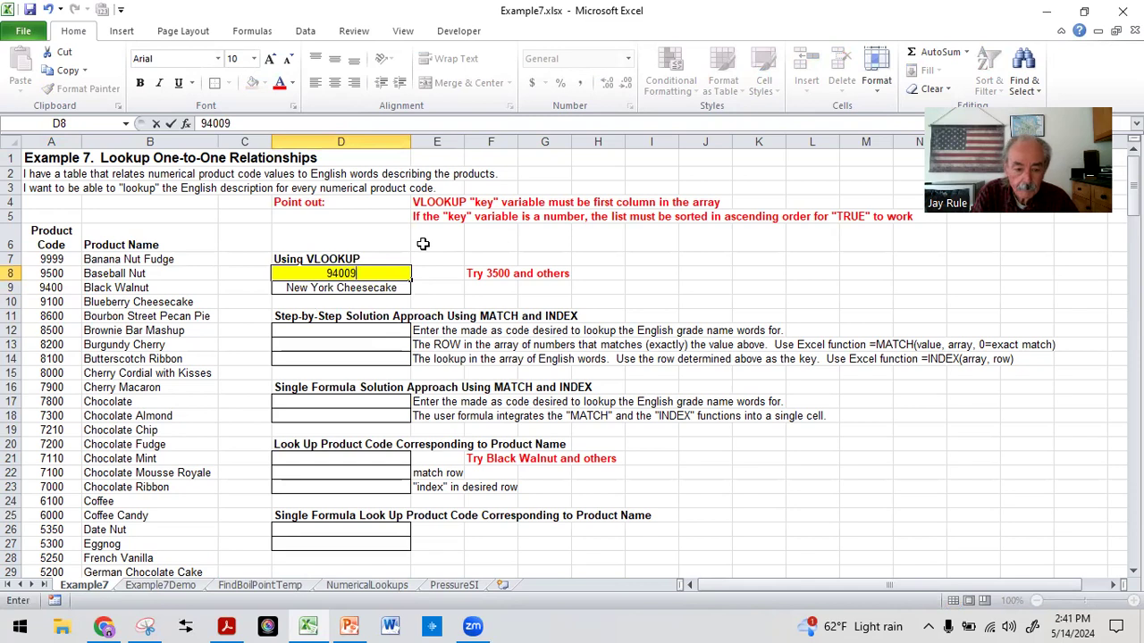
{"action": "key", "text": "BackSpace"}
{"action": "key", "text": "Return"}
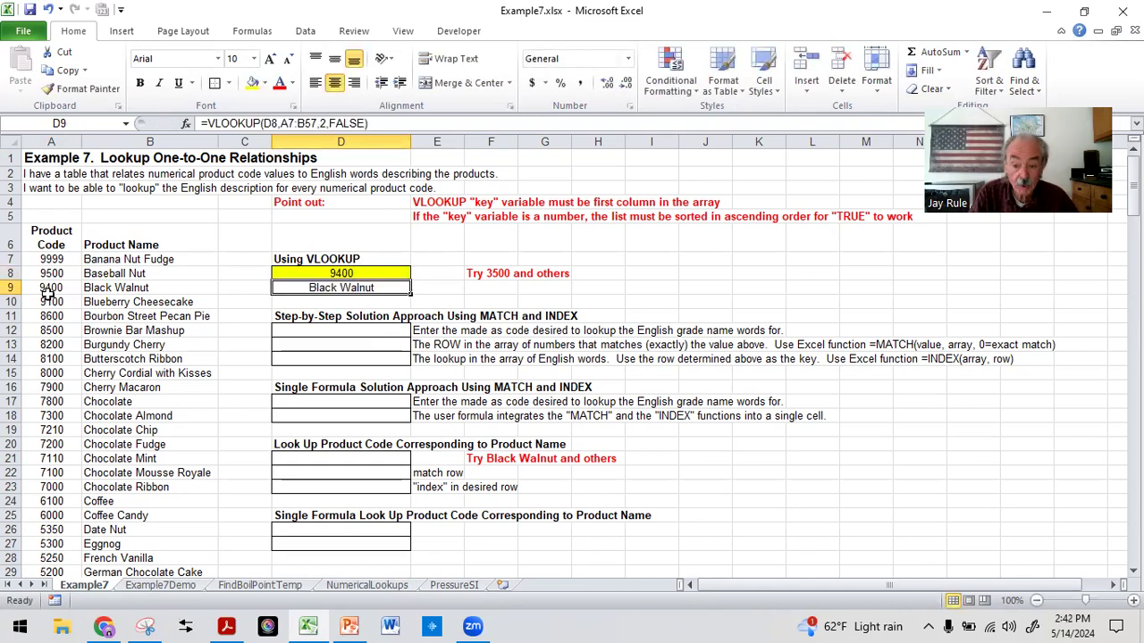
Try the unlisted product code 9409 in D8, and set the code back to 9400
{"action": "left_click", "coordinate": [331, 274]}
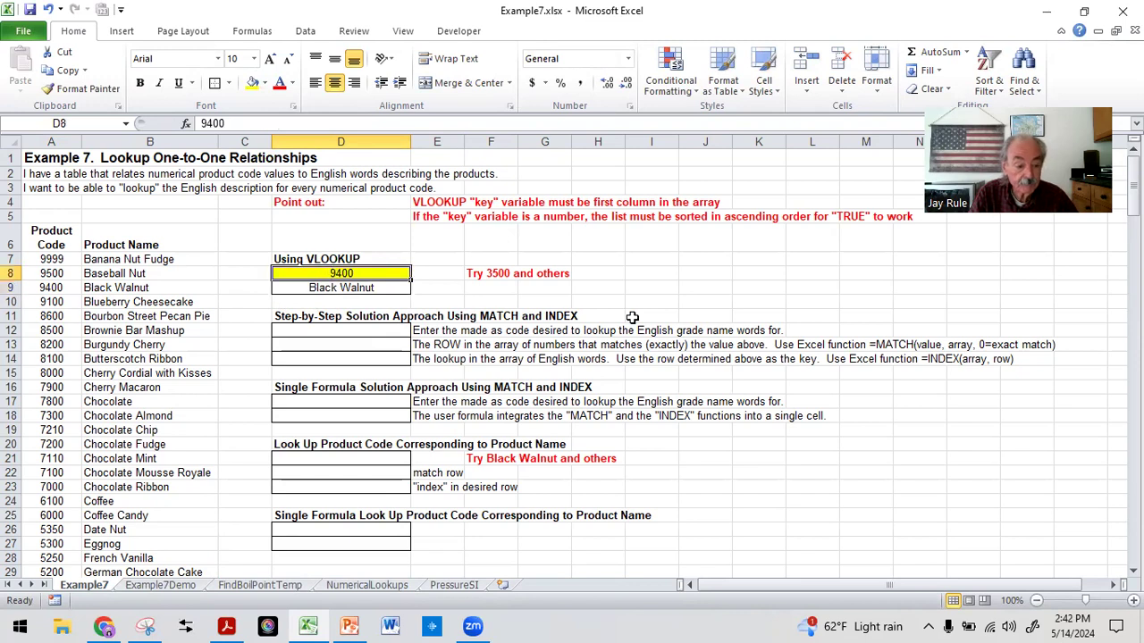
{"action": "type", "text": "9409"}
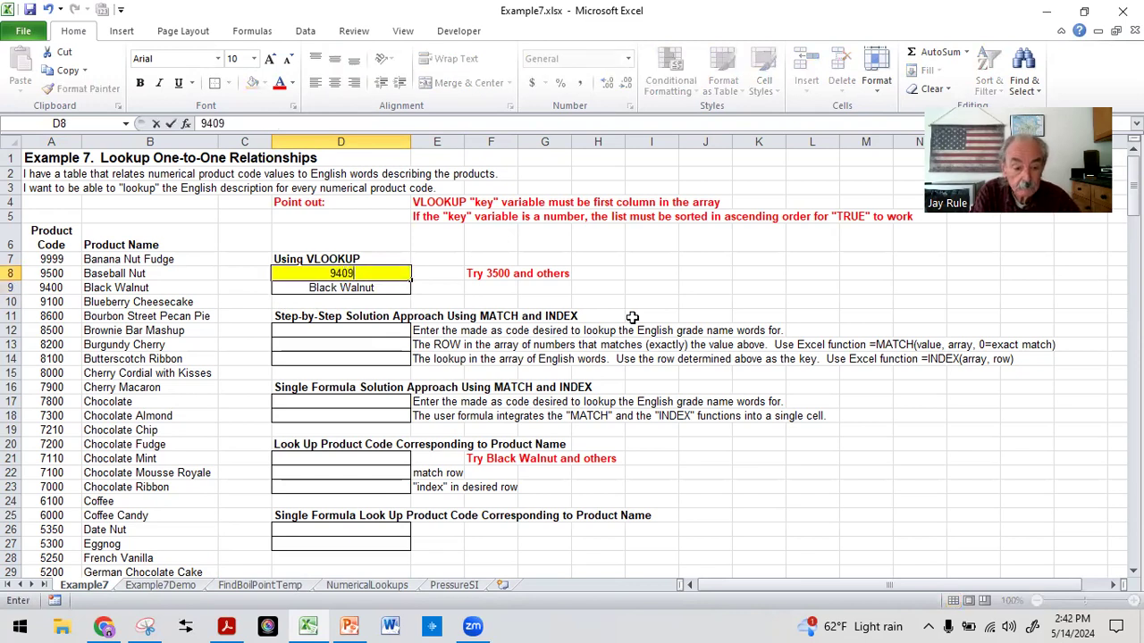
{"action": "key", "text": "Return"}
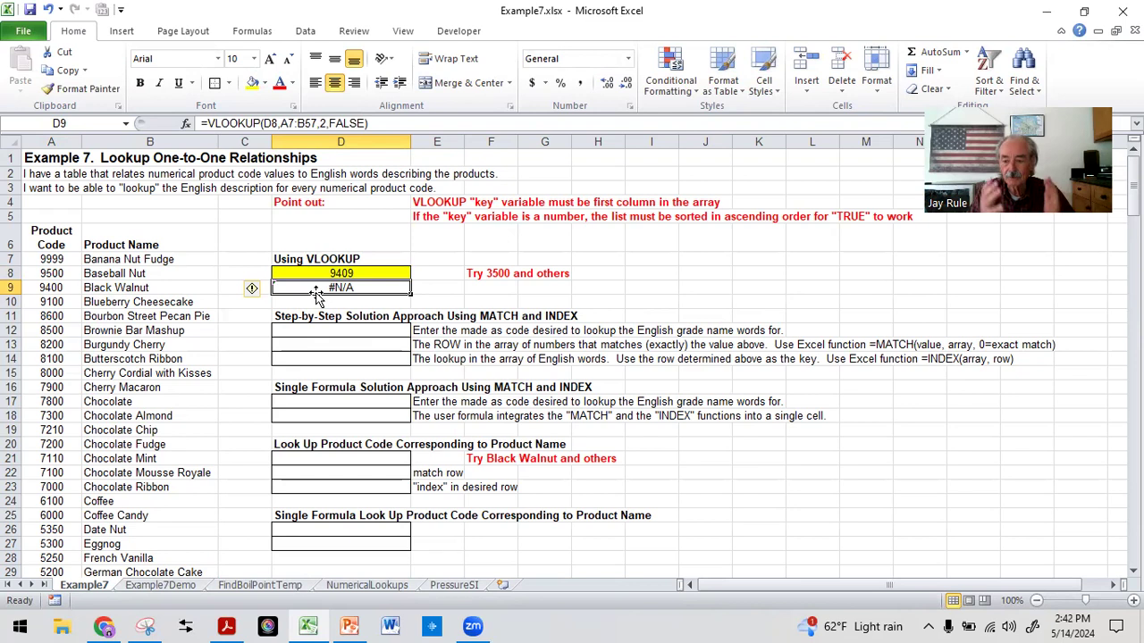
{"action": "left_click", "coordinate": [341, 273]}
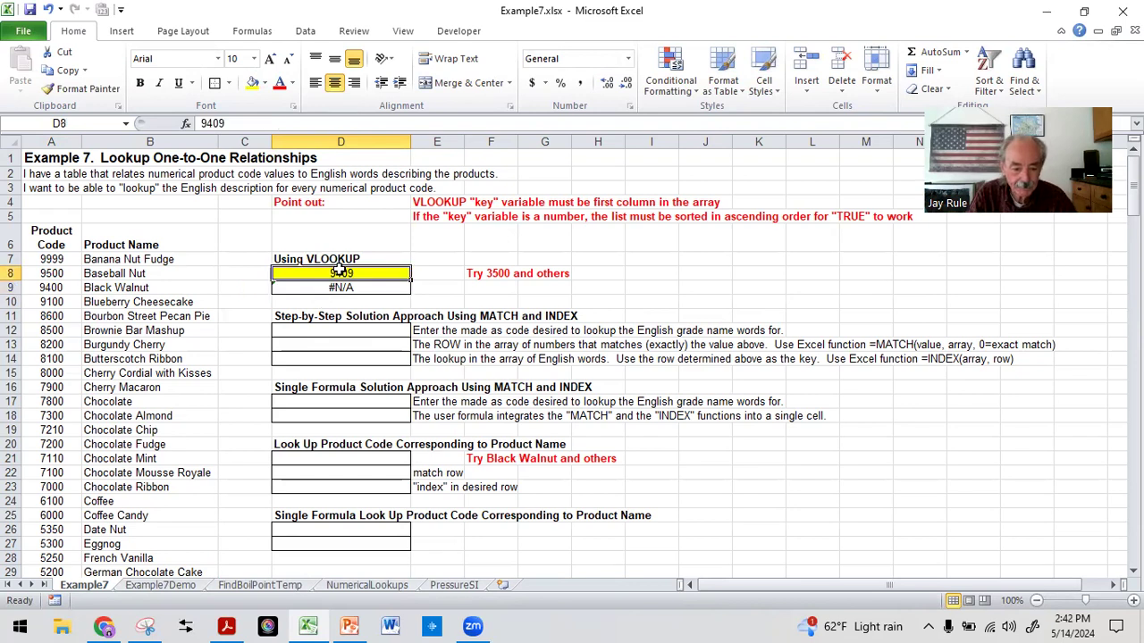
{"action": "type", "text": "9400"}
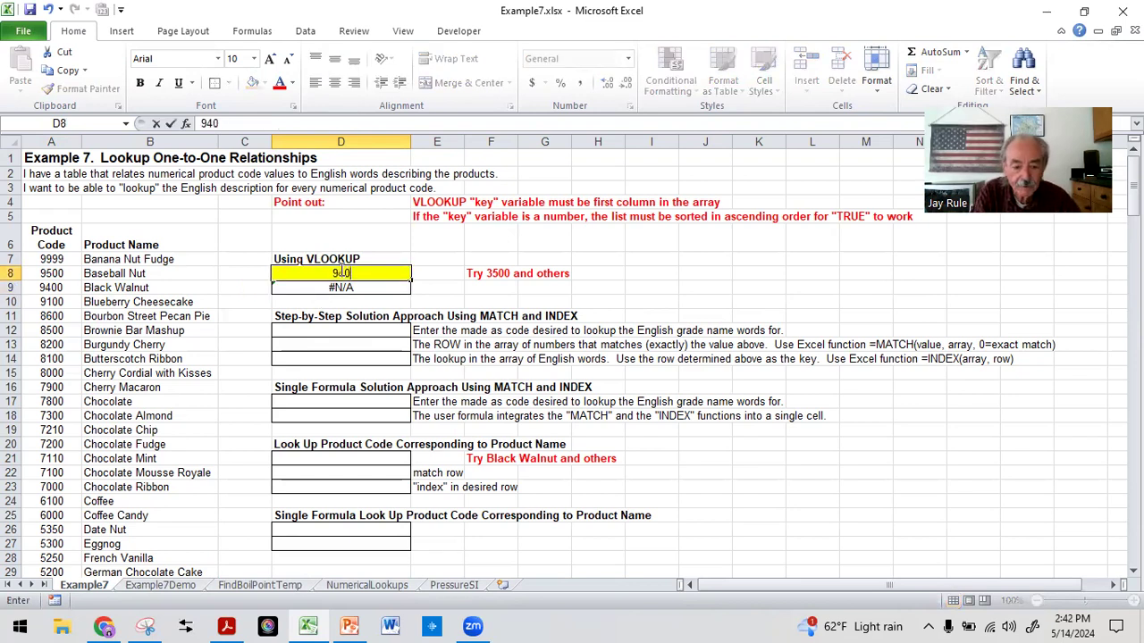
{"action": "key", "text": "Return"}
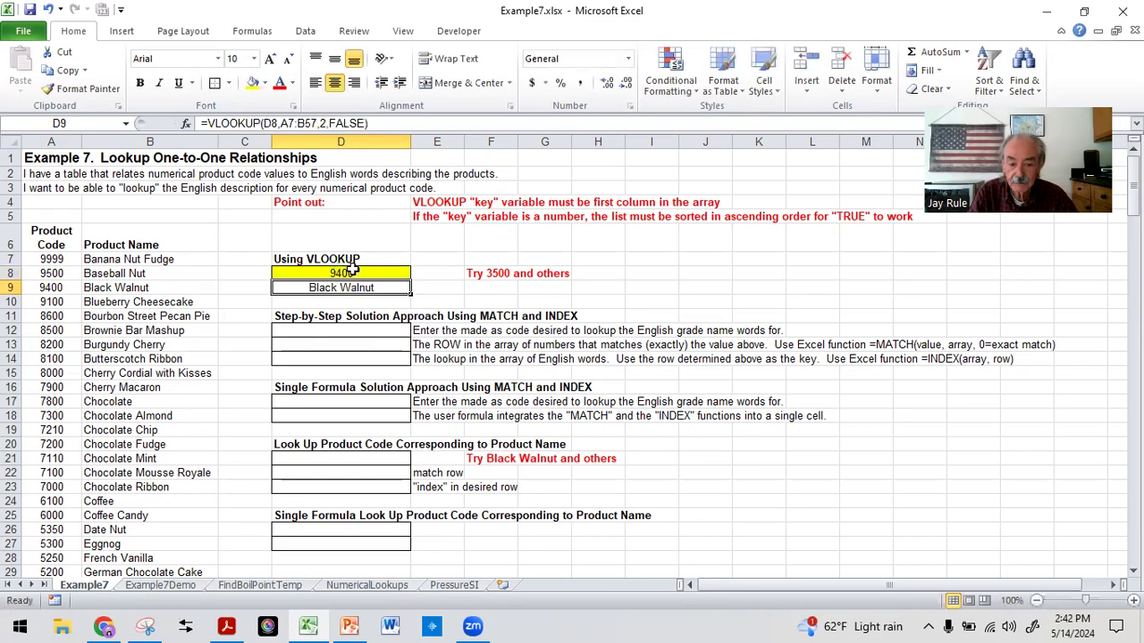
Review the arguments of the VLOOKUP formula in D9 against the product table, leaving the formula as it is
{"action": "left_click", "coordinate": [722, 273]}
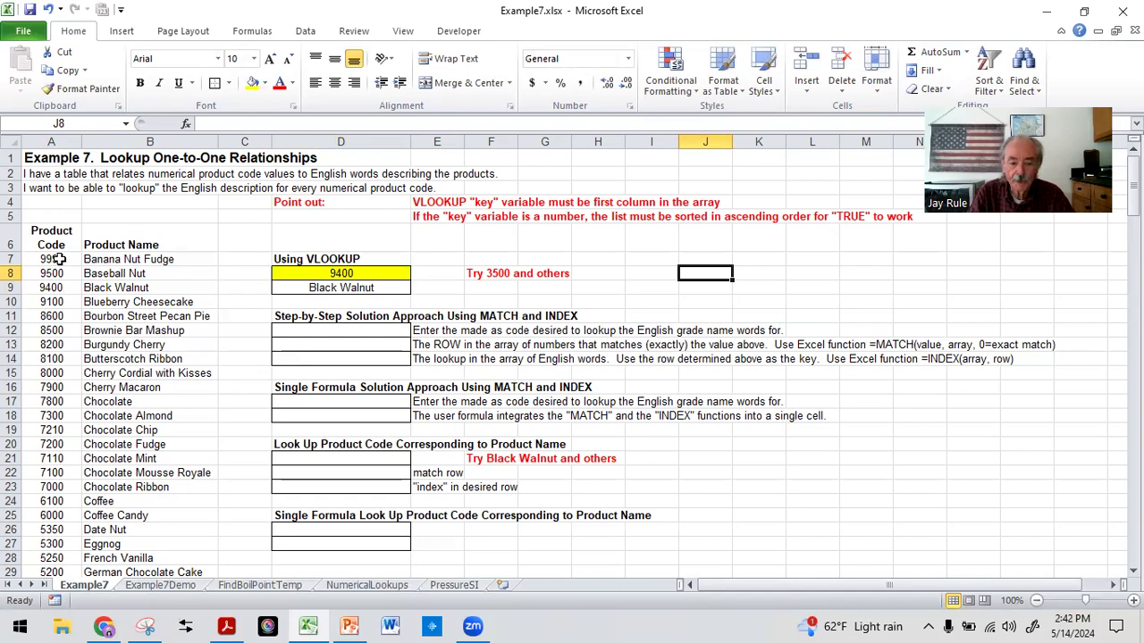
{"action": "left_click", "coordinate": [315, 287]}
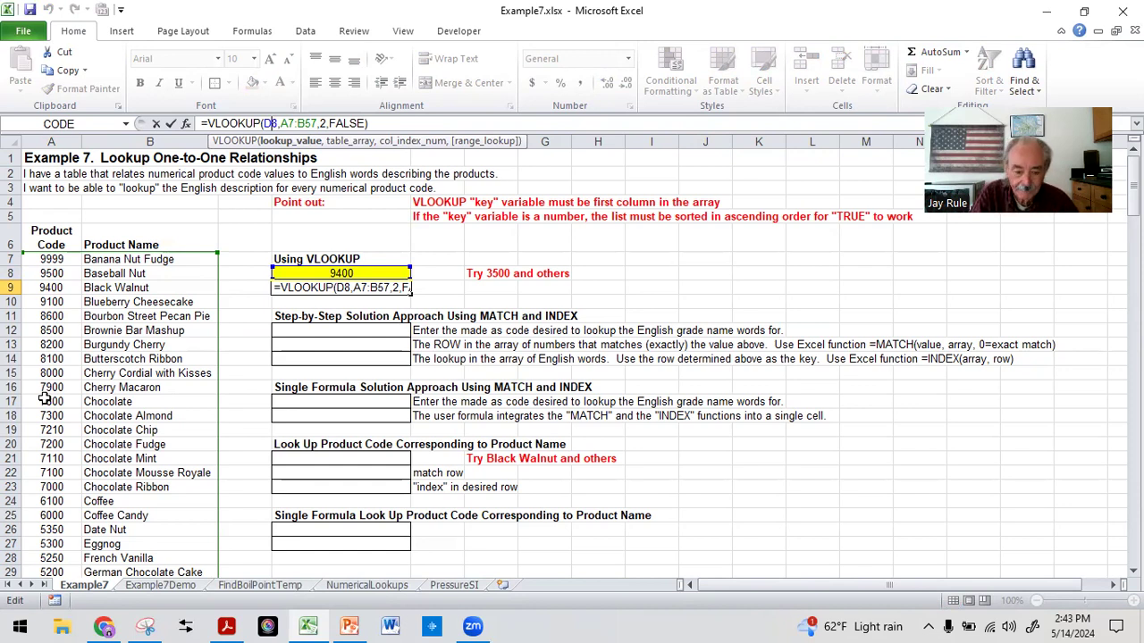
{"action": "left_click", "coordinate": [300, 225]}
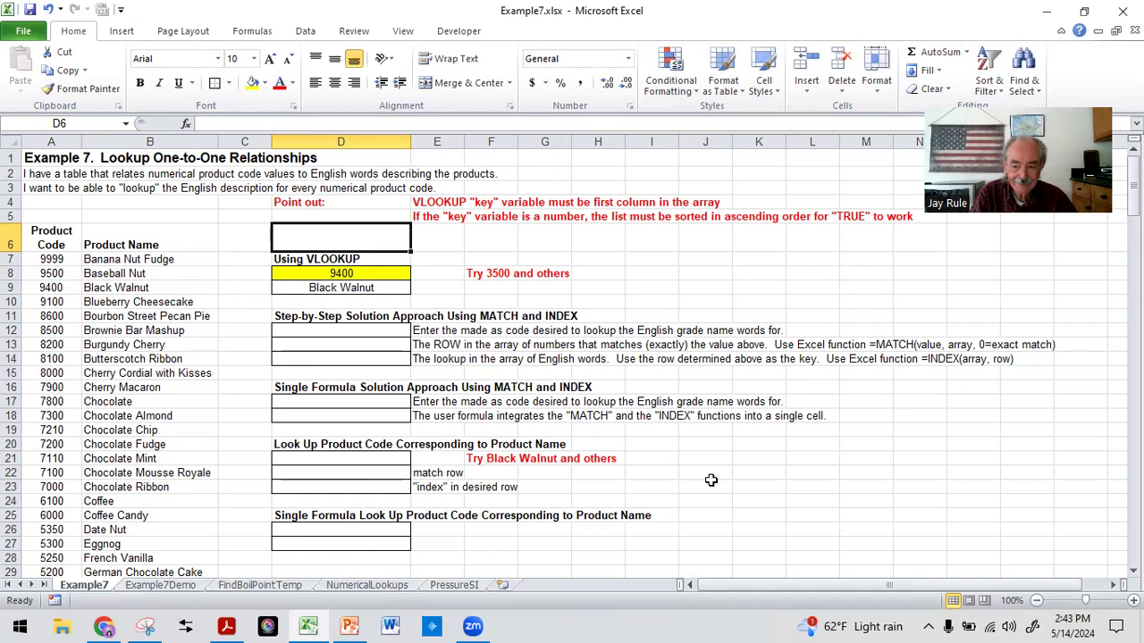
Enter the product code 9400 in D12 and fill the cell yellow as the input for the step-by-step MATCH and INDEX approach
{"action": "left_click", "coordinate": [328, 329]}
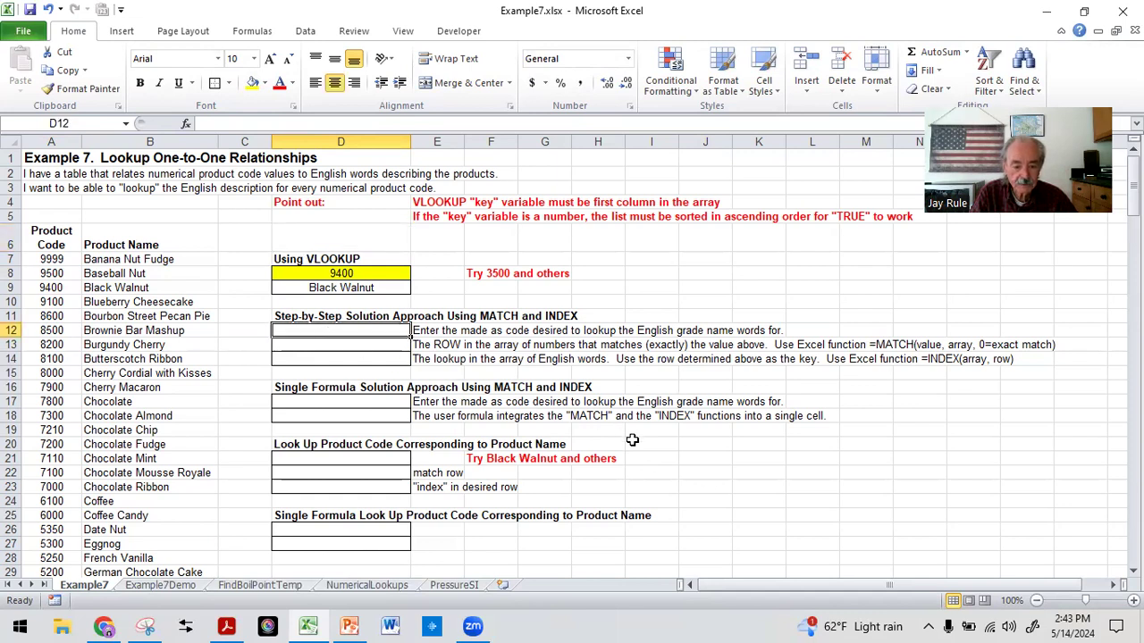
{"action": "type", "text": "9400"}
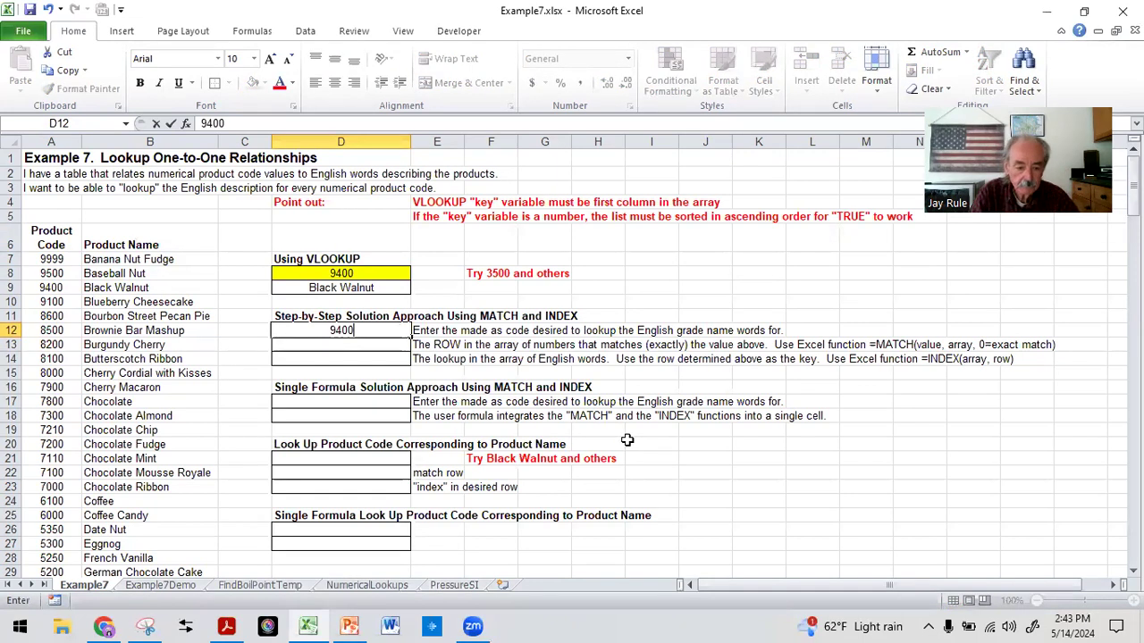
{"action": "key", "text": "Return"}
{"action": "left_click", "coordinate": [362, 331]}
{"action": "left_click", "coordinate": [253, 82]}
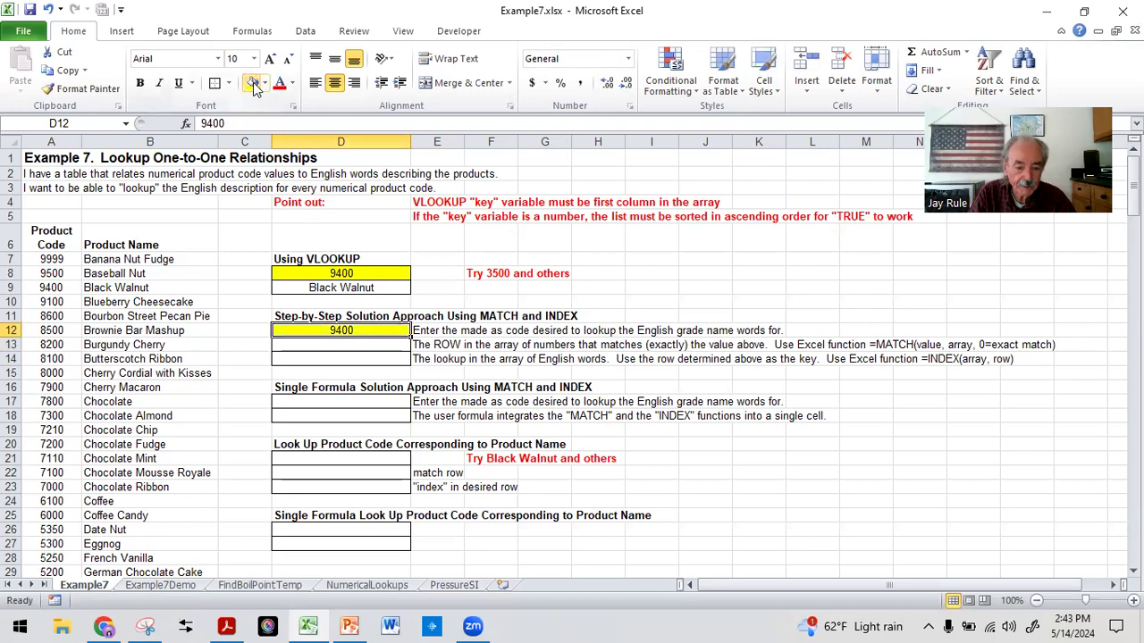
{"action": "left_click", "coordinate": [631, 277]}
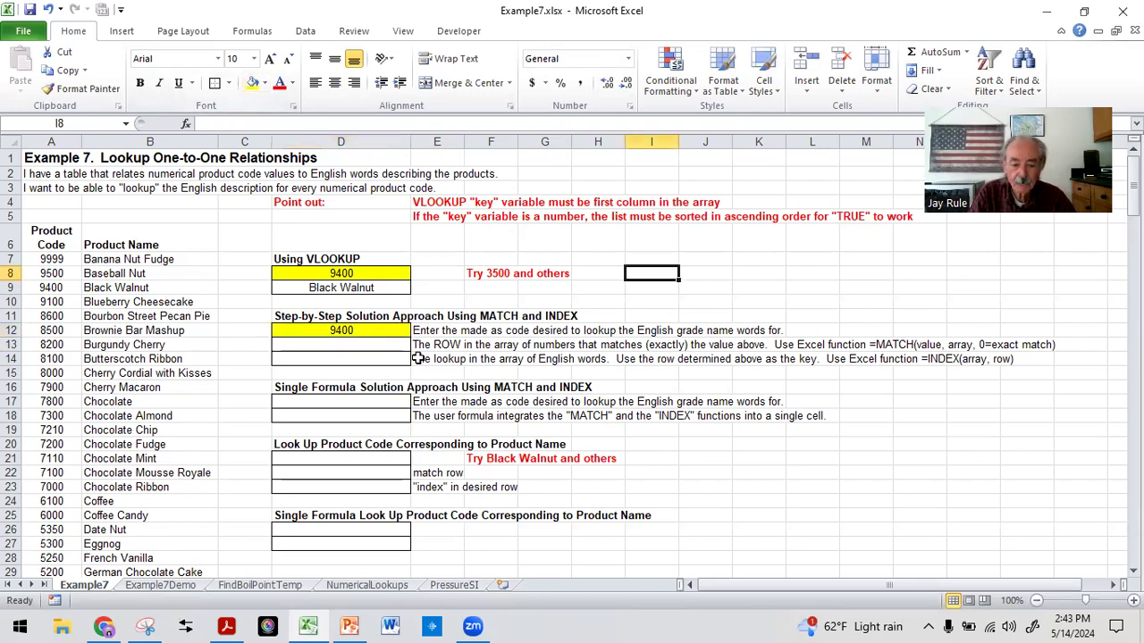
Go through the first product codes in A7:A11 one by one to see how MATCH counts row positions
{"action": "left_click", "coordinate": [345, 344]}
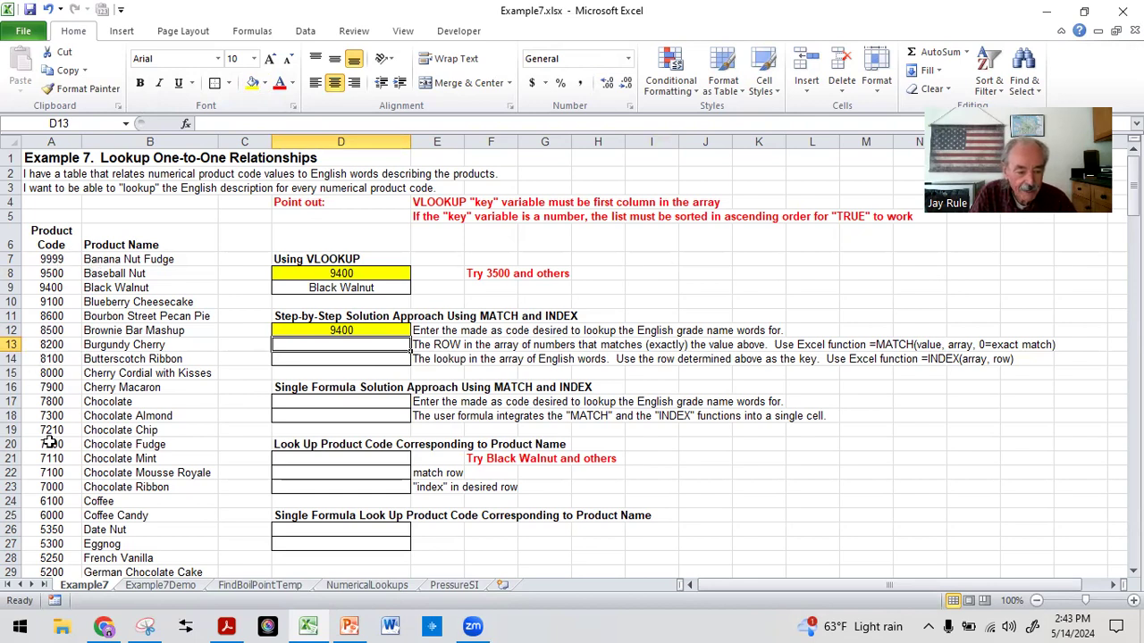
{"action": "left_click", "coordinate": [43, 258]}
{"action": "left_click", "coordinate": [52, 273]}
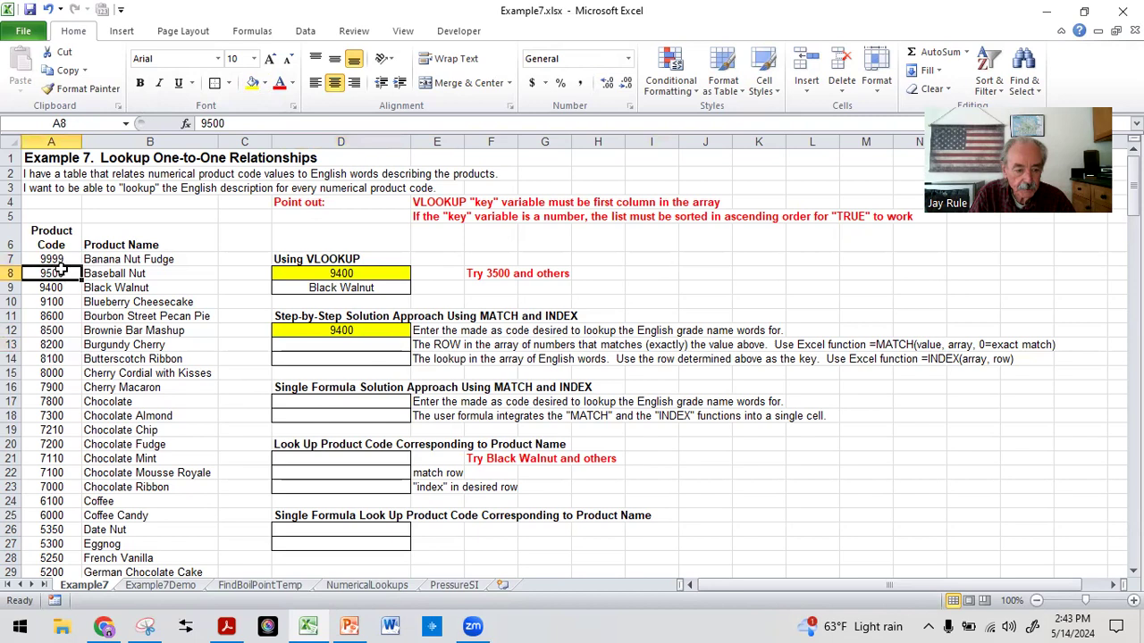
{"action": "left_click", "coordinate": [54, 286]}
{"action": "left_click", "coordinate": [54, 302]}
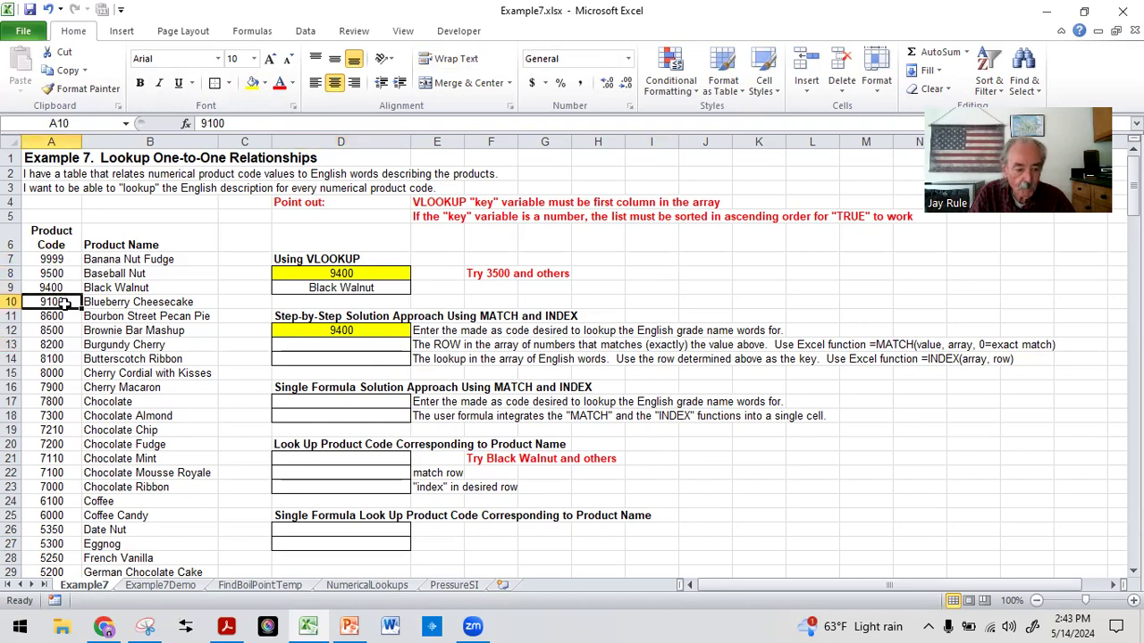
{"action": "left_click", "coordinate": [55, 316]}
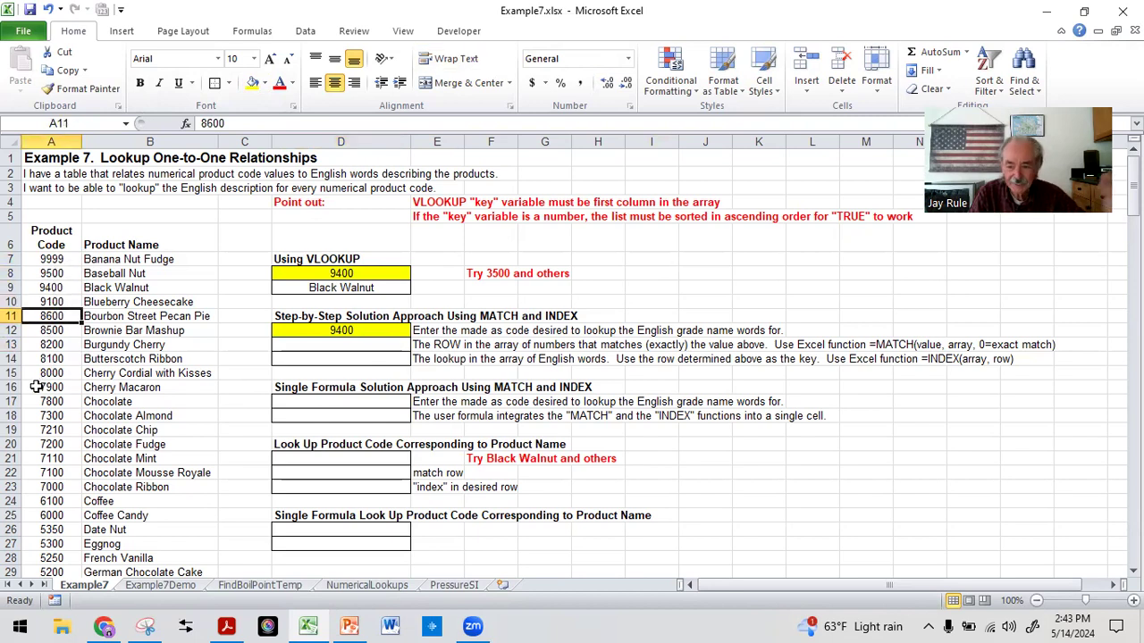
{"action": "left_click", "coordinate": [46, 259]}
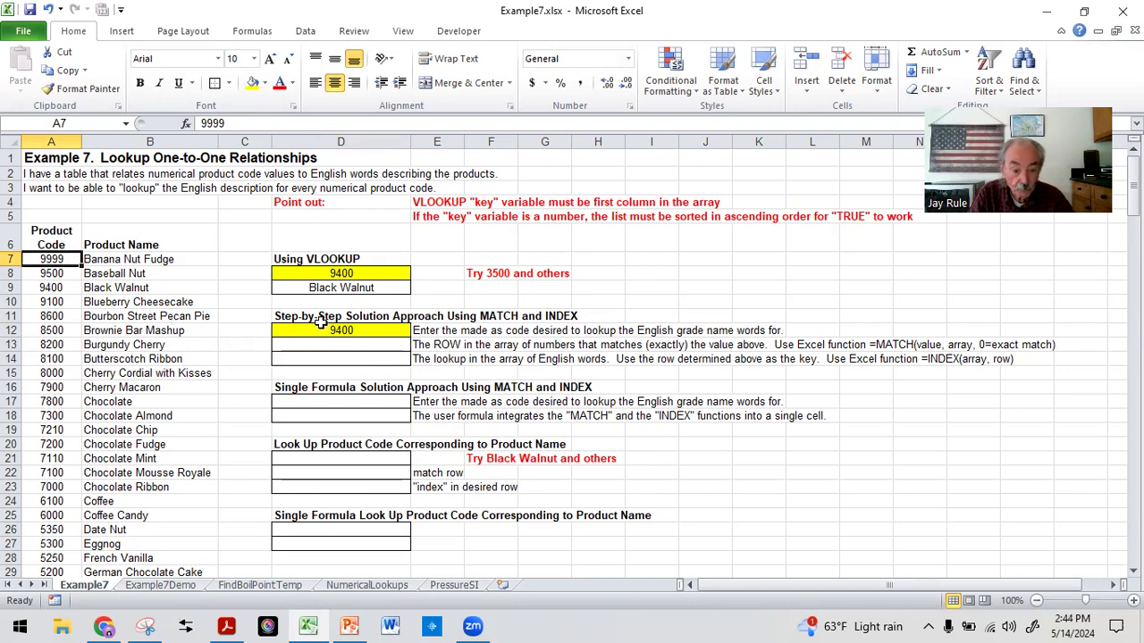
Begin a MATCH formula in D13 with the product code in D12 as the lookup value
{"action": "left_click", "coordinate": [345, 341]}
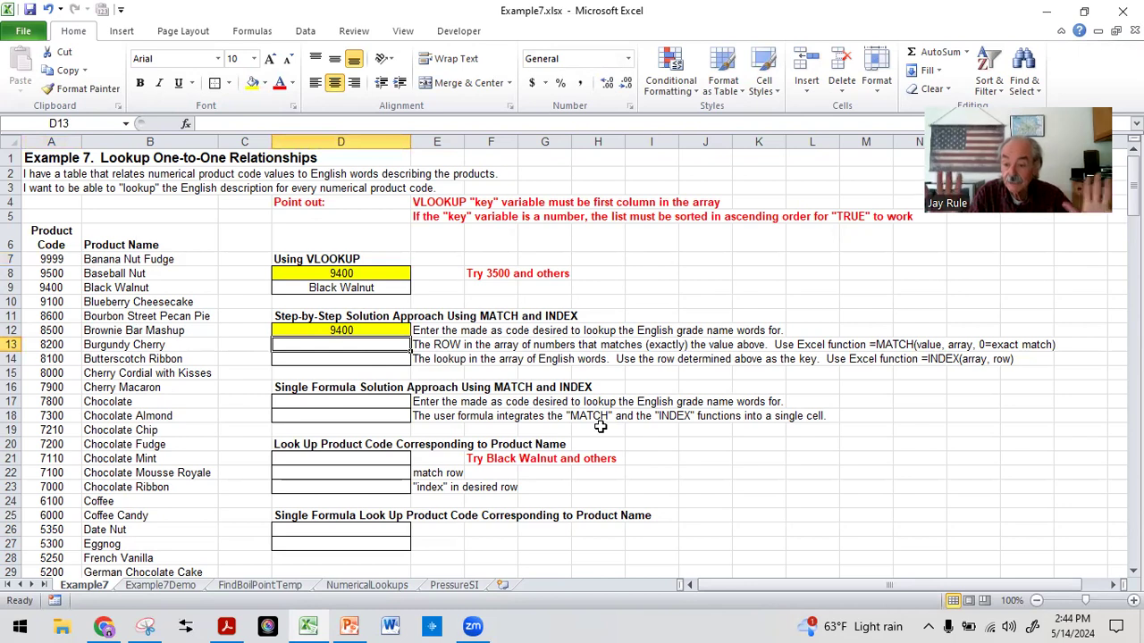
{"action": "type", "text": "="}
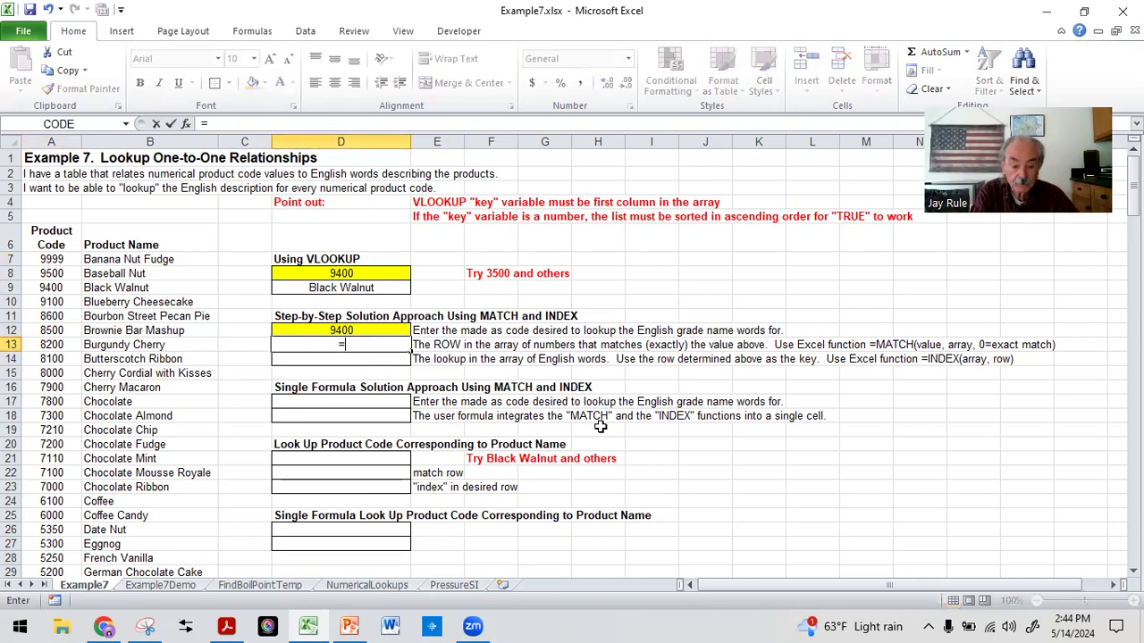
{"action": "type", "text": "match"}
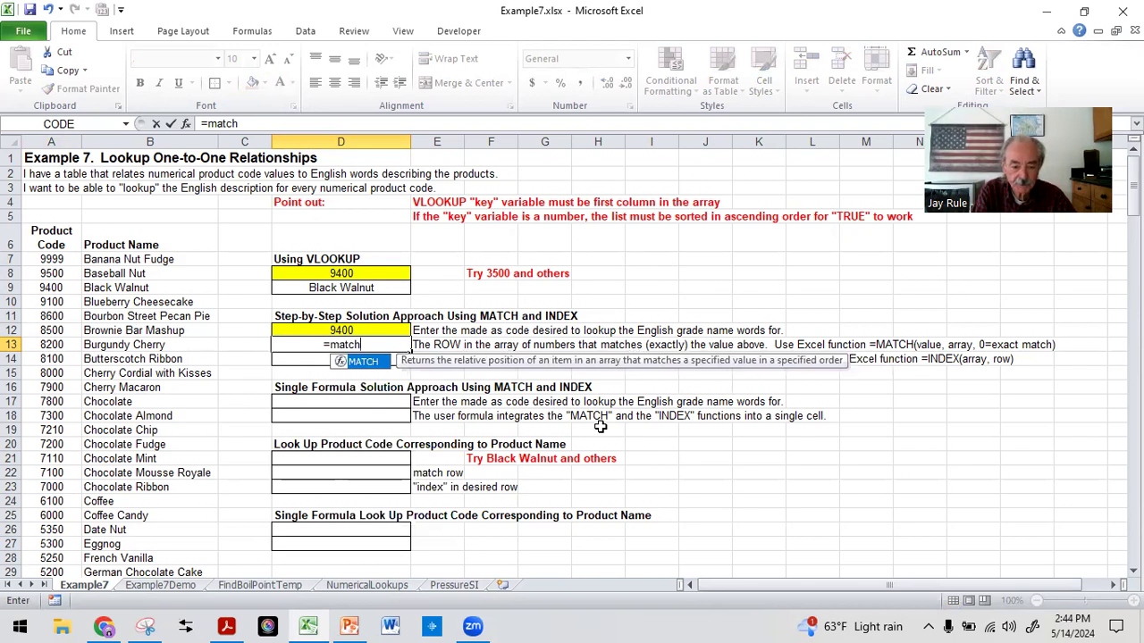
{"action": "type", "text": "("}
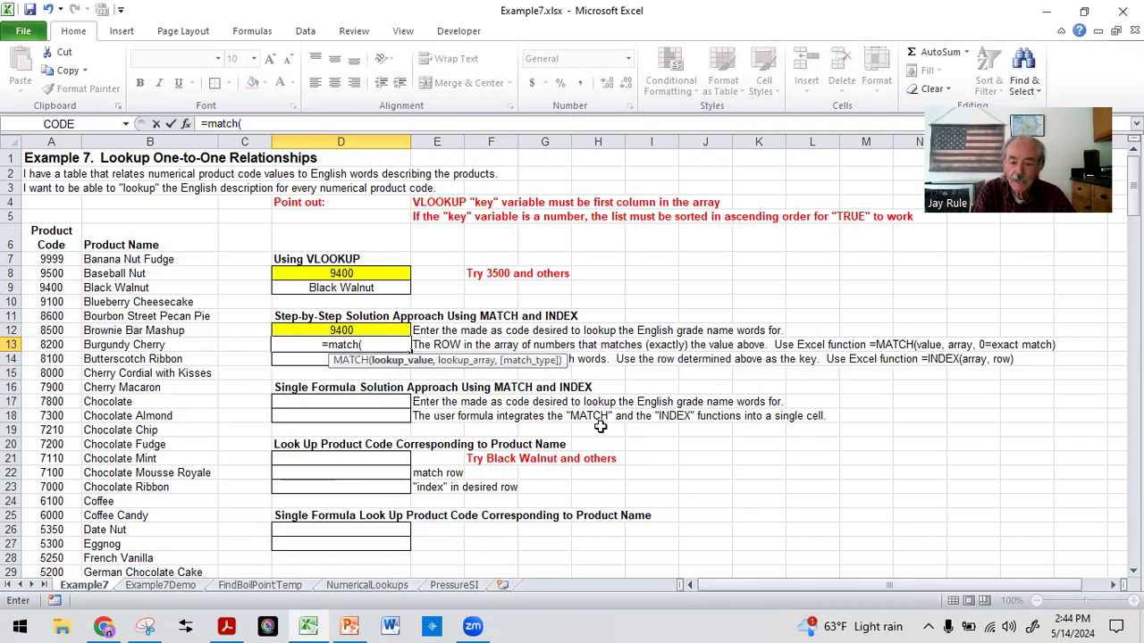
{"action": "left_click", "coordinate": [331, 330]}
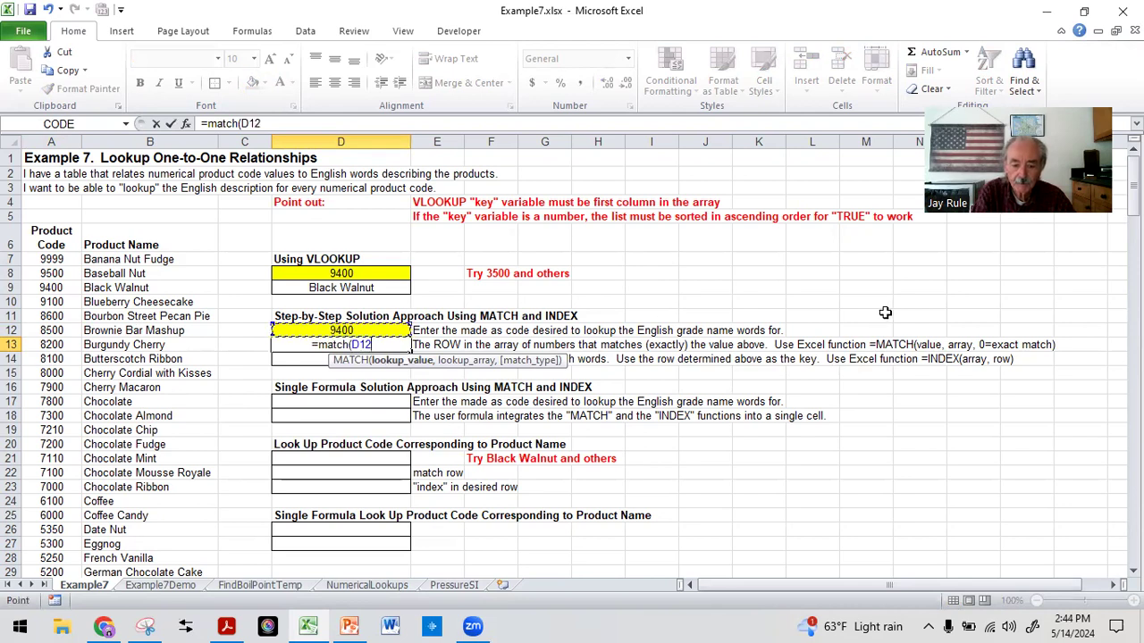
{"action": "type", "text": ","}
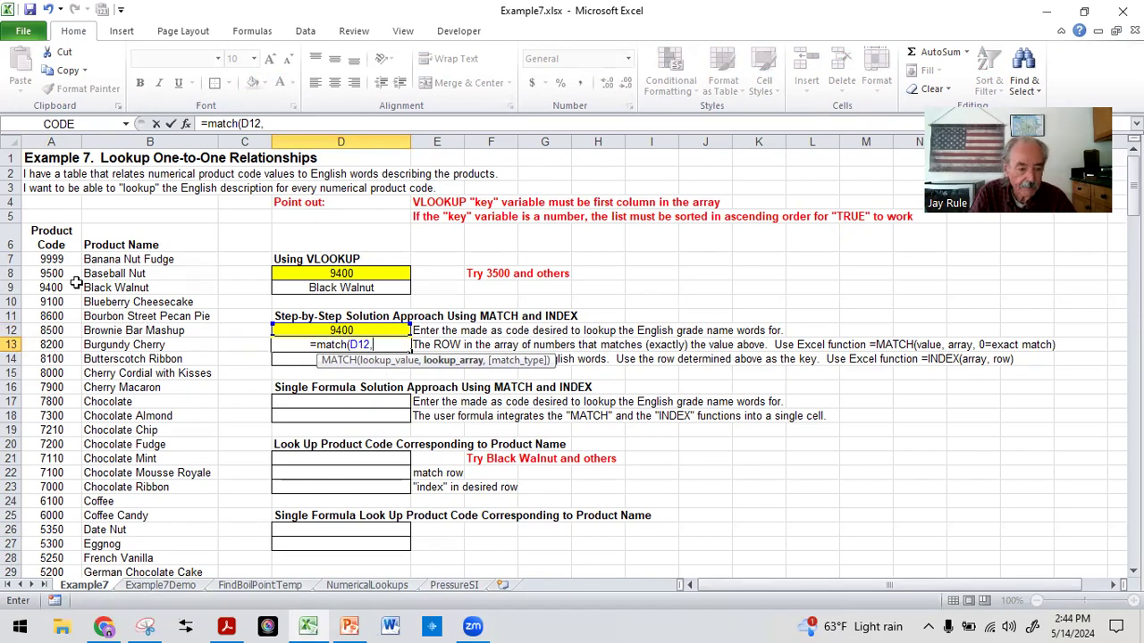
Complete the D13 formula with lookup array A7:A57 and match type 0 for an exact match, making it =MATCH(D12,A7:A57,0)
{"action": "left_click_drag", "start_coordinate": [43, 259], "coordinate": [56, 551]}
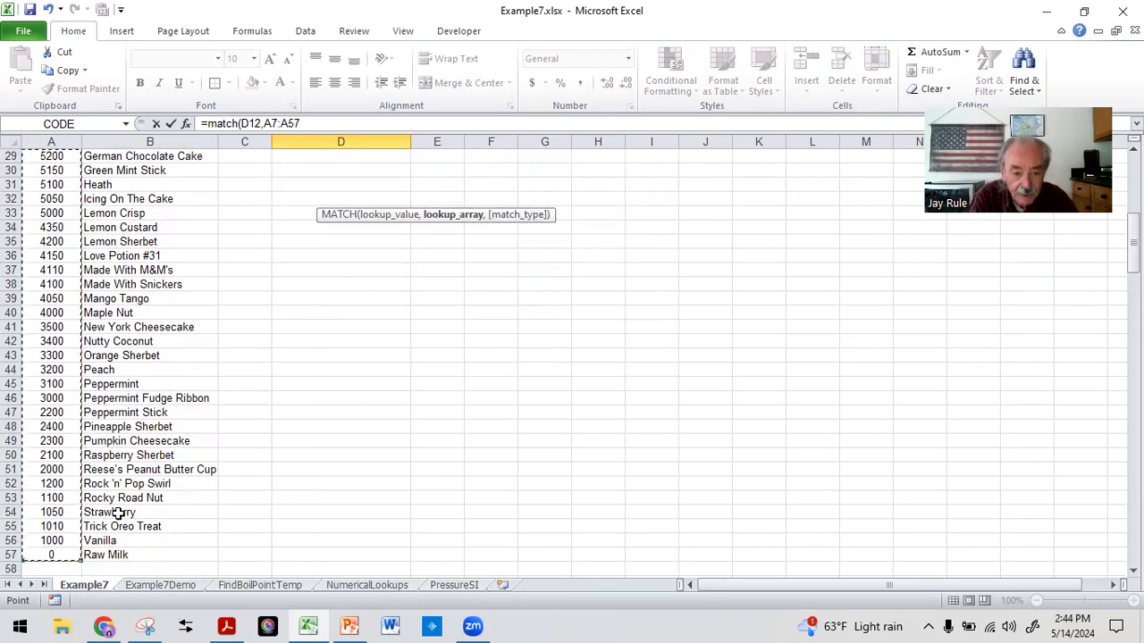
{"action": "type", "text": ","}
{"action": "scroll", "coordinate": [170, 511], "scroll_direction": "up", "scroll_amount": 3}
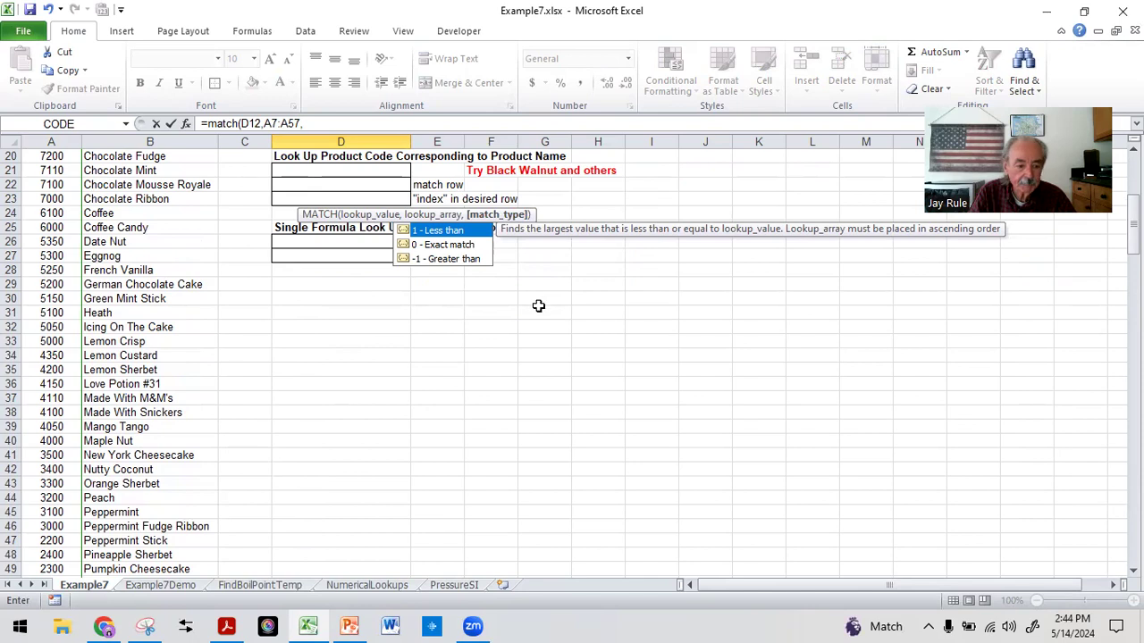
{"action": "left_click", "coordinate": [434, 245]}
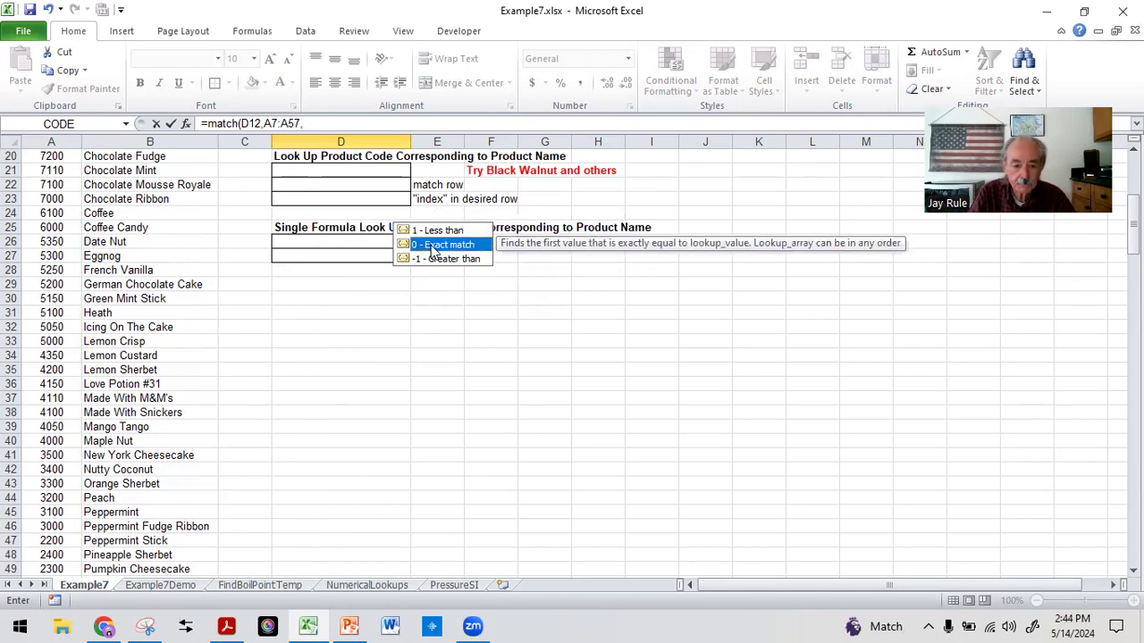
{"action": "double_click", "coordinate": [434, 246]}
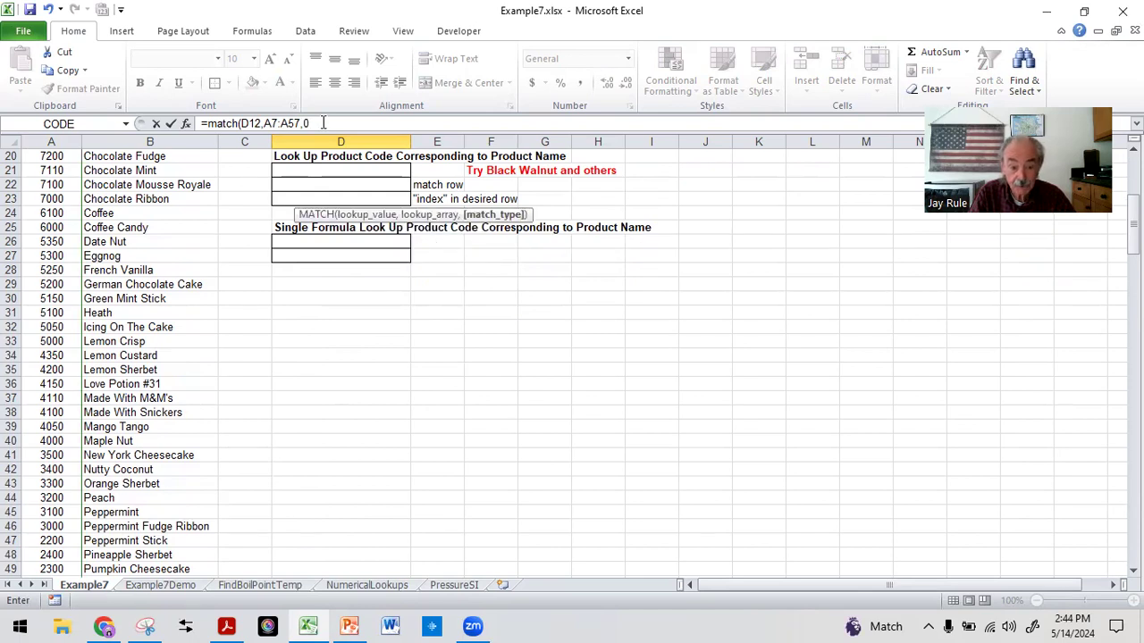
{"action": "left_click", "coordinate": [323, 123]}
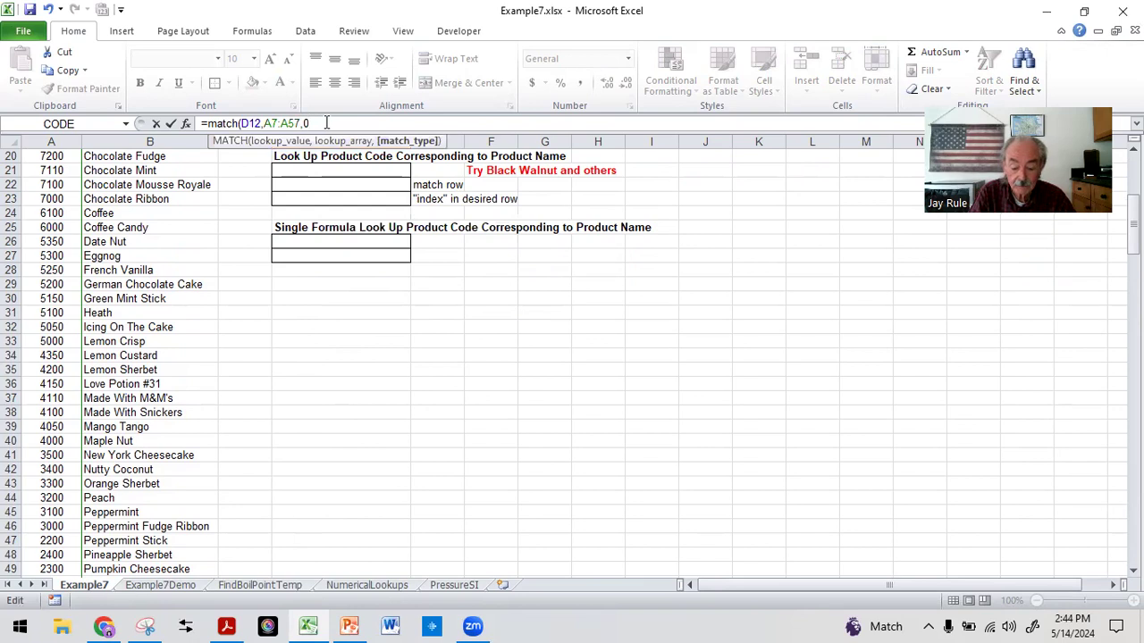
{"action": "type", "text": ")"}
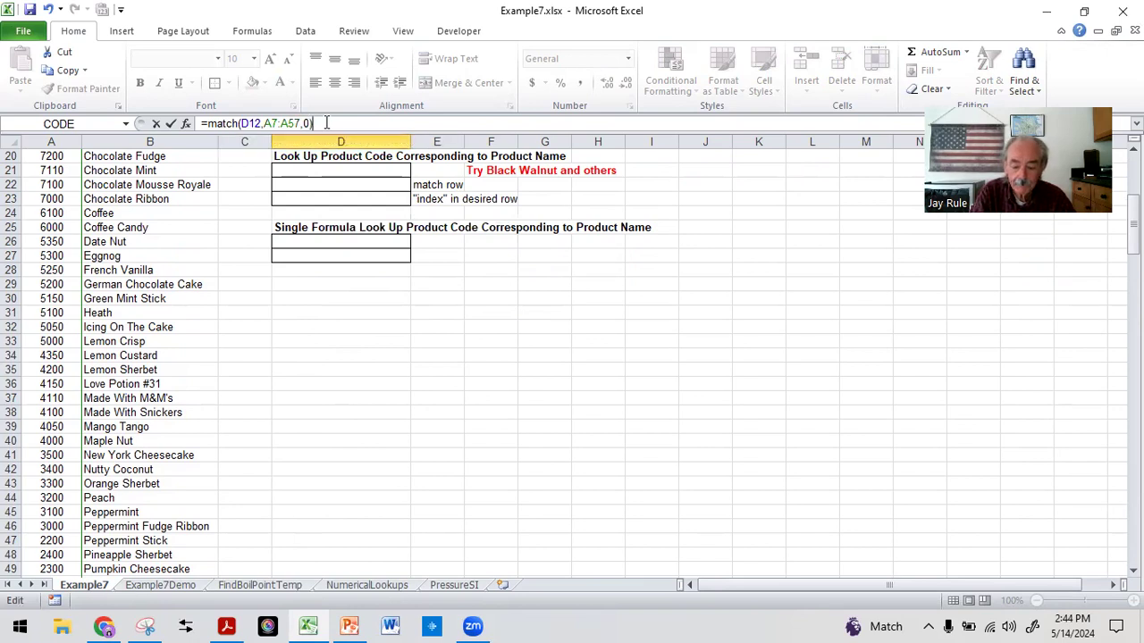
{"action": "key", "text": "Return"}
Check the MATCH result in D13 against the position of code 9400 in the product code list
{"action": "key", "text": "Up"}
{"action": "key", "text": "Up"}
{"action": "key", "text": "Up"}
{"action": "key", "text": "Up"}
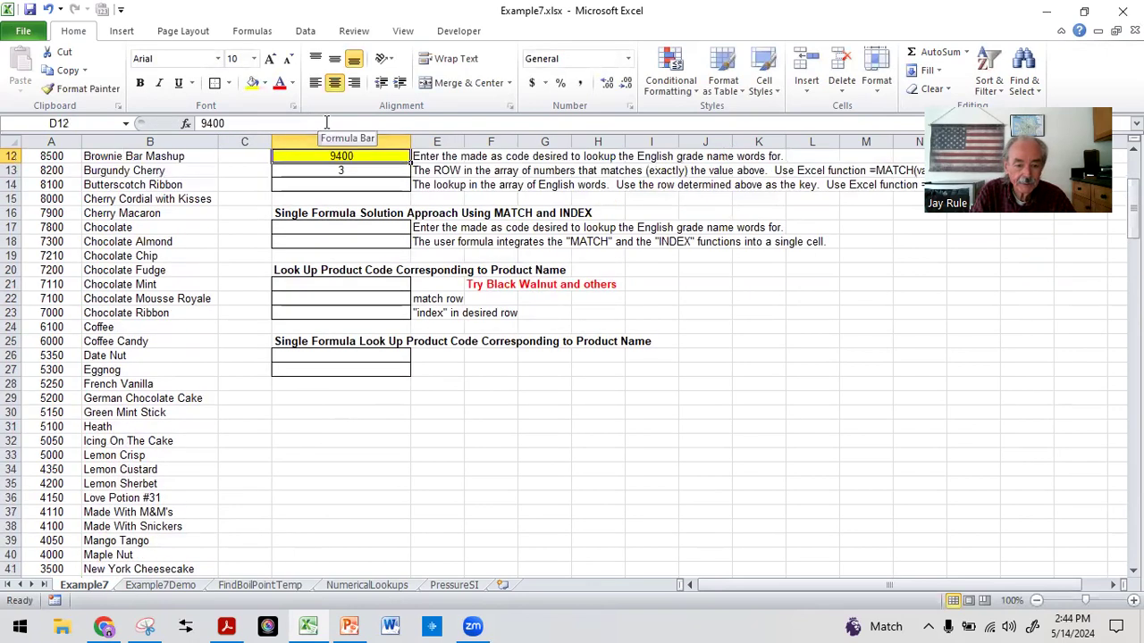
{"action": "key", "text": "Up"}
{"action": "key", "text": "Down"}
{"action": "key", "text": "Down"}
{"action": "key", "text": "Down"}
{"action": "key", "text": "Down"}
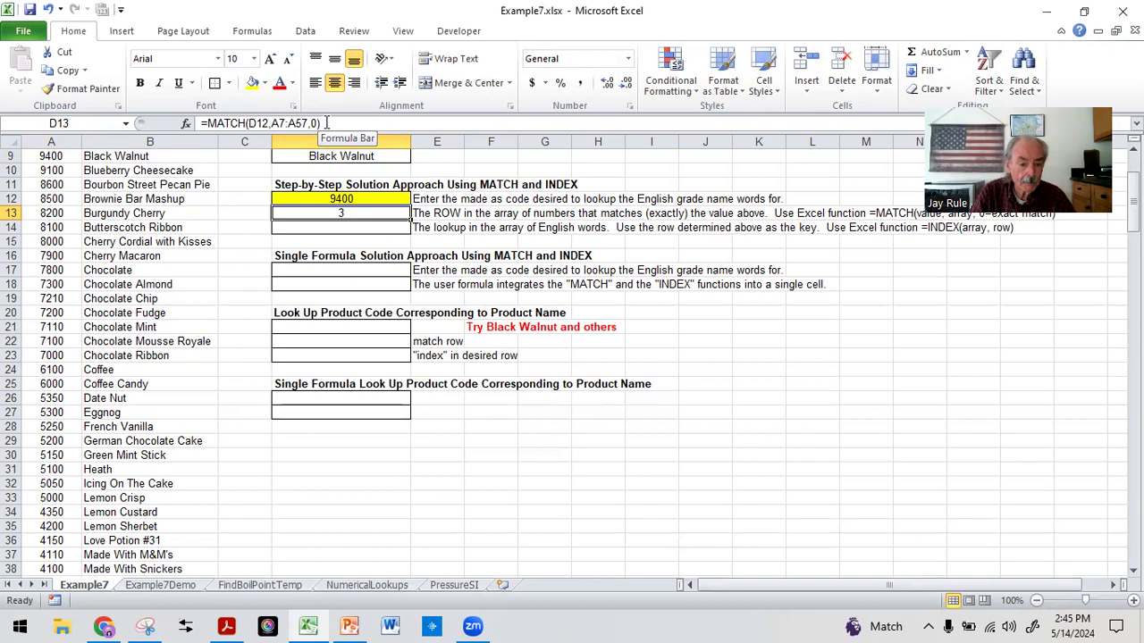
{"action": "scroll", "coordinate": [36, 166], "scroll_direction": "up", "scroll_amount": 3}
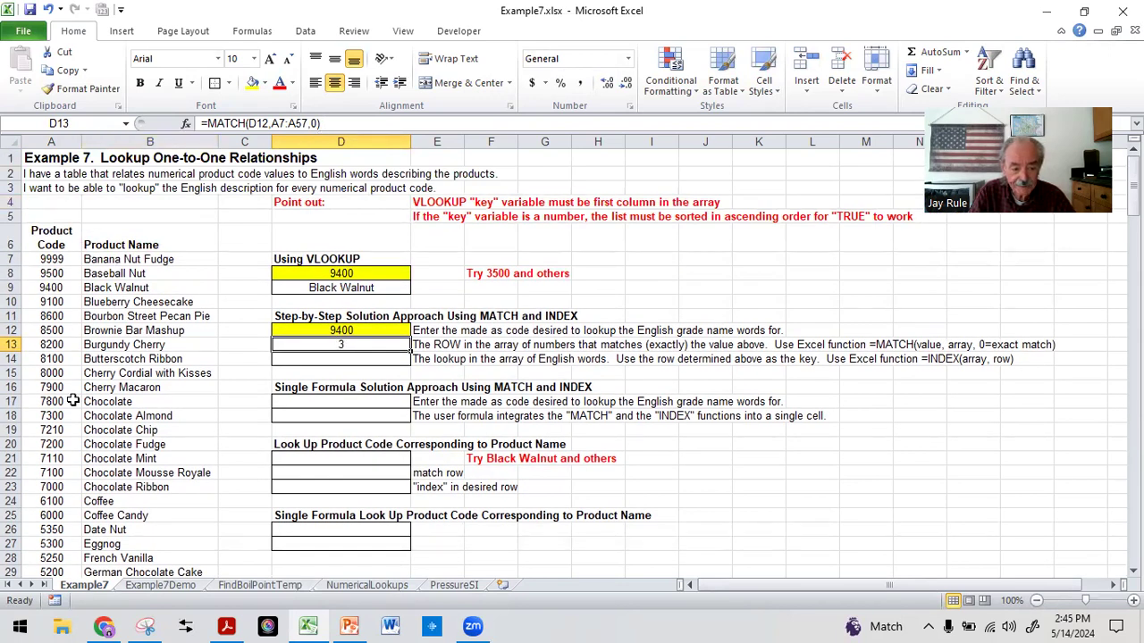
Enter =INDEX(B7:B57,D13) in D14 to return the product name at the matched row
{"action": "left_click", "coordinate": [325, 358]}
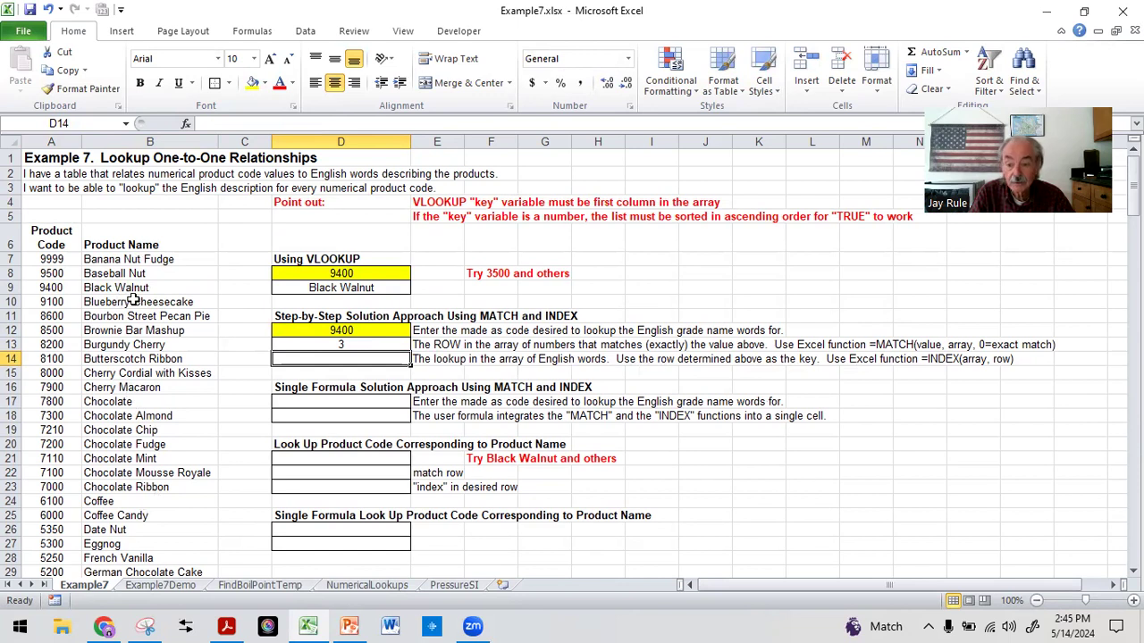
{"action": "type", "text": "="}
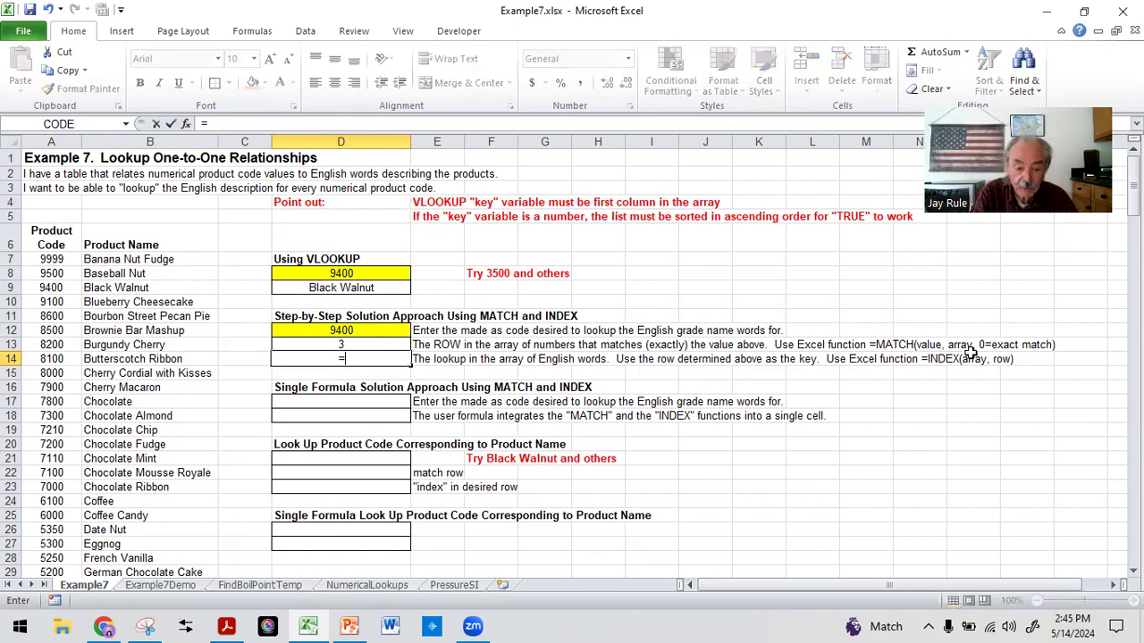
{"action": "type", "text": "index("}
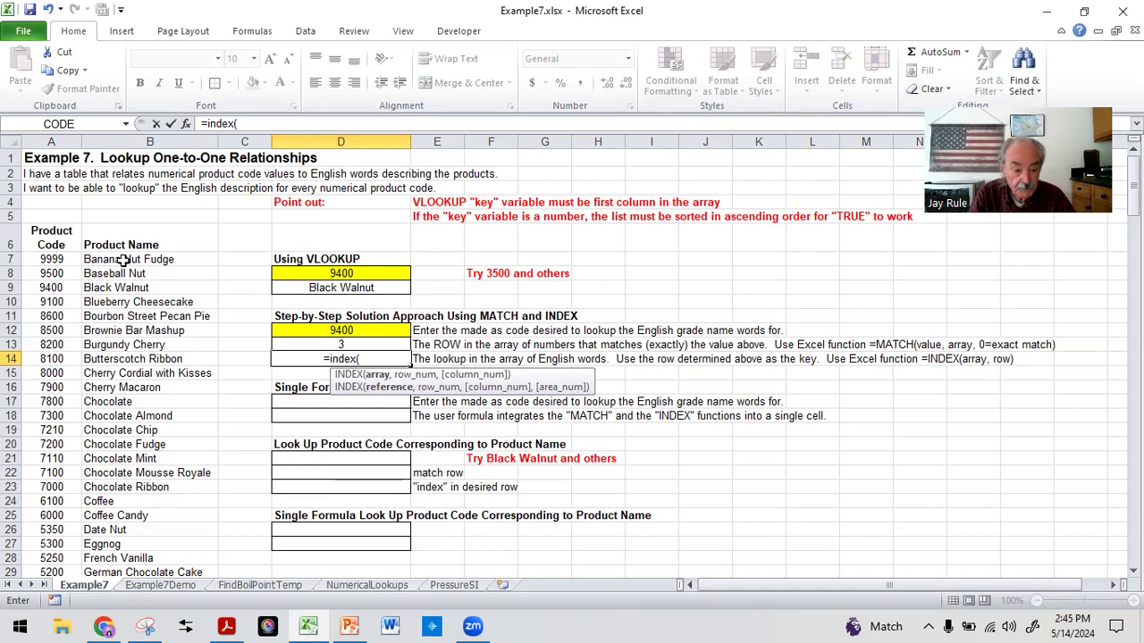
{"action": "left_click_drag", "start_coordinate": [113, 262], "coordinate": [148, 537]}
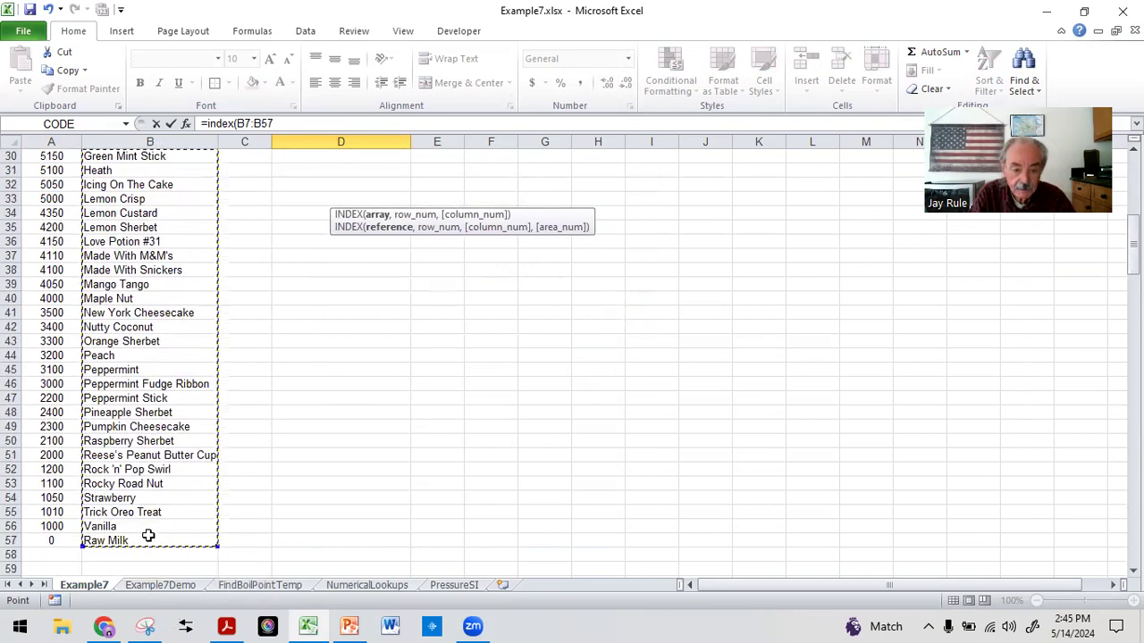
{"action": "type", "text": ","}
{"action": "scroll", "coordinate": [149, 535], "scroll_direction": "down", "scroll_amount": 10}
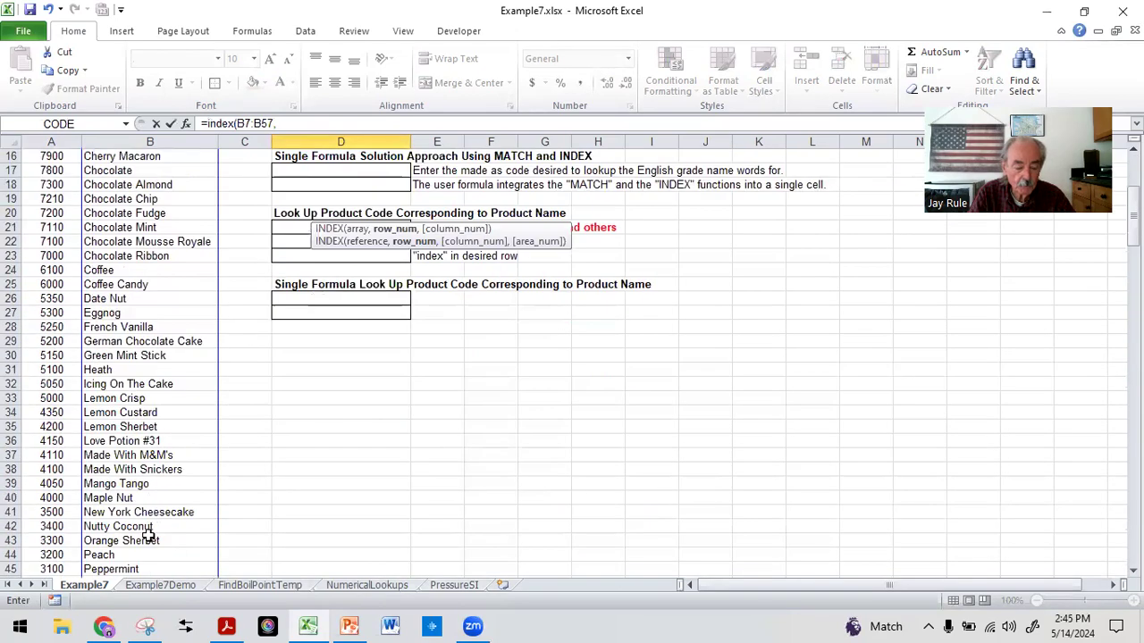
{"action": "scroll", "coordinate": [149, 535], "scroll_direction": "up", "scroll_amount": 10}
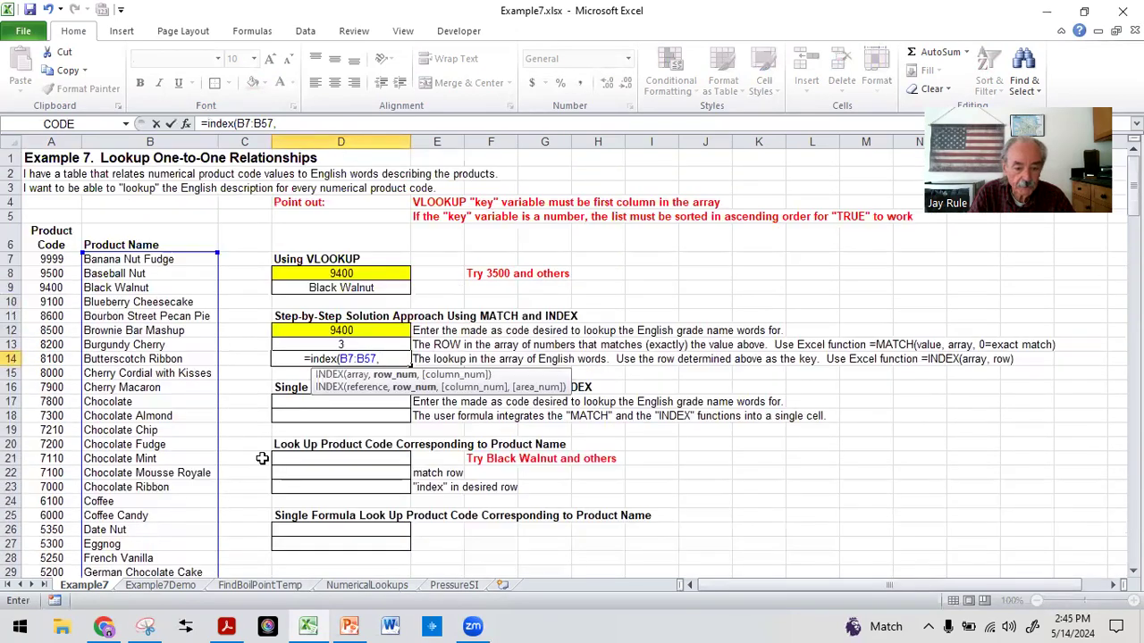
{"action": "left_click", "coordinate": [326, 344]}
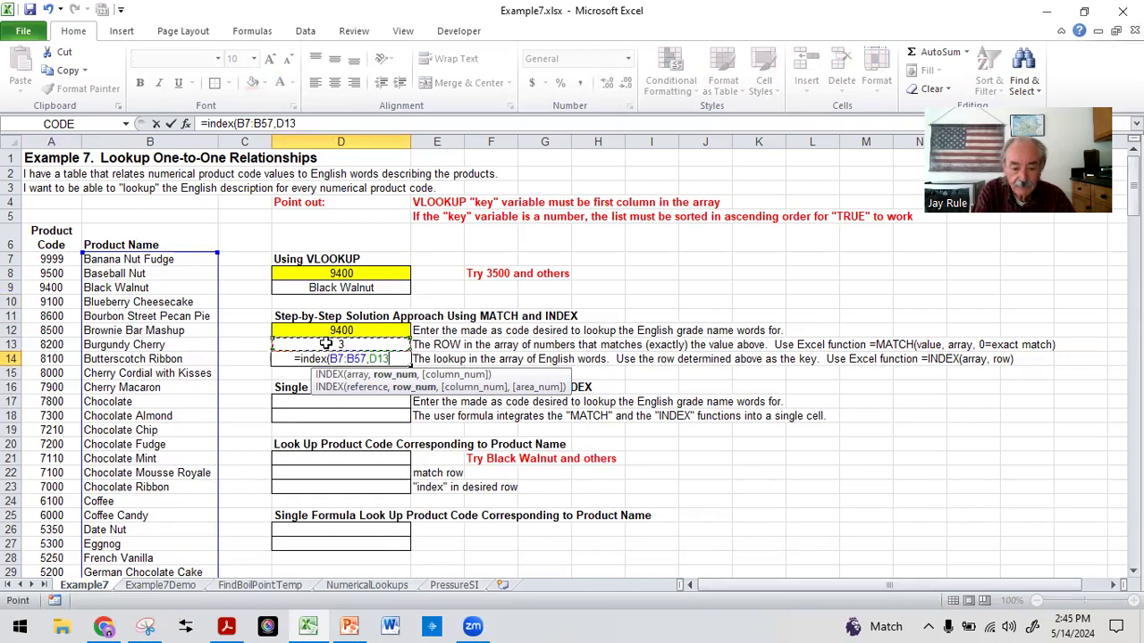
{"action": "type", "text": ")"}
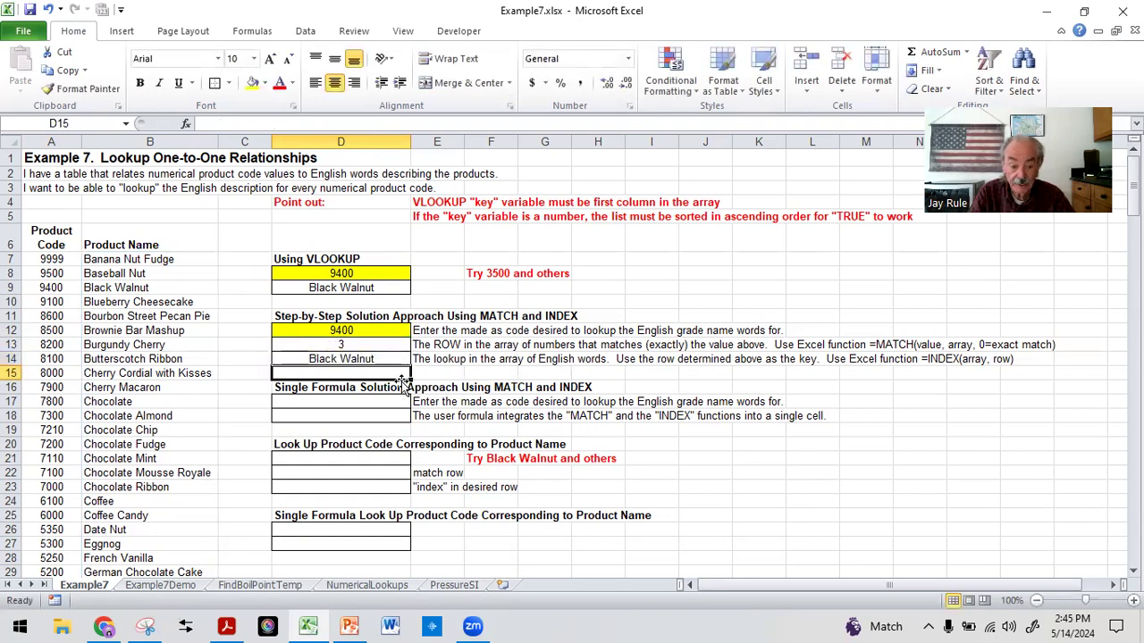
Try the MATCH and INDEX lookup with product code 7200 in D12
{"action": "left_click", "coordinate": [342, 358]}
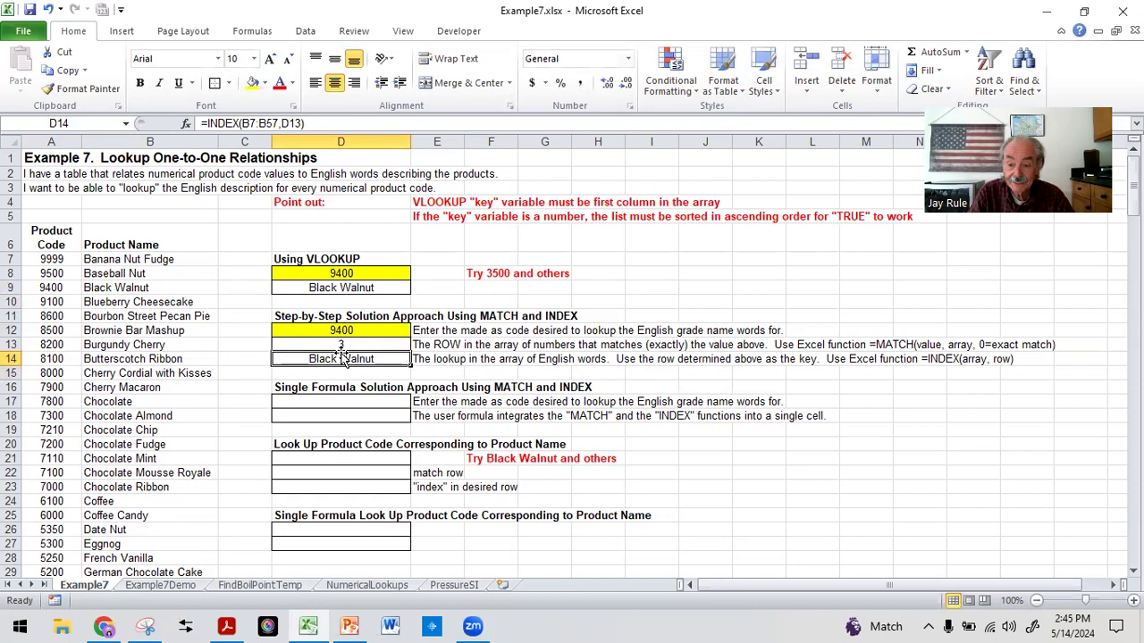
{"action": "left_click", "coordinate": [321, 342]}
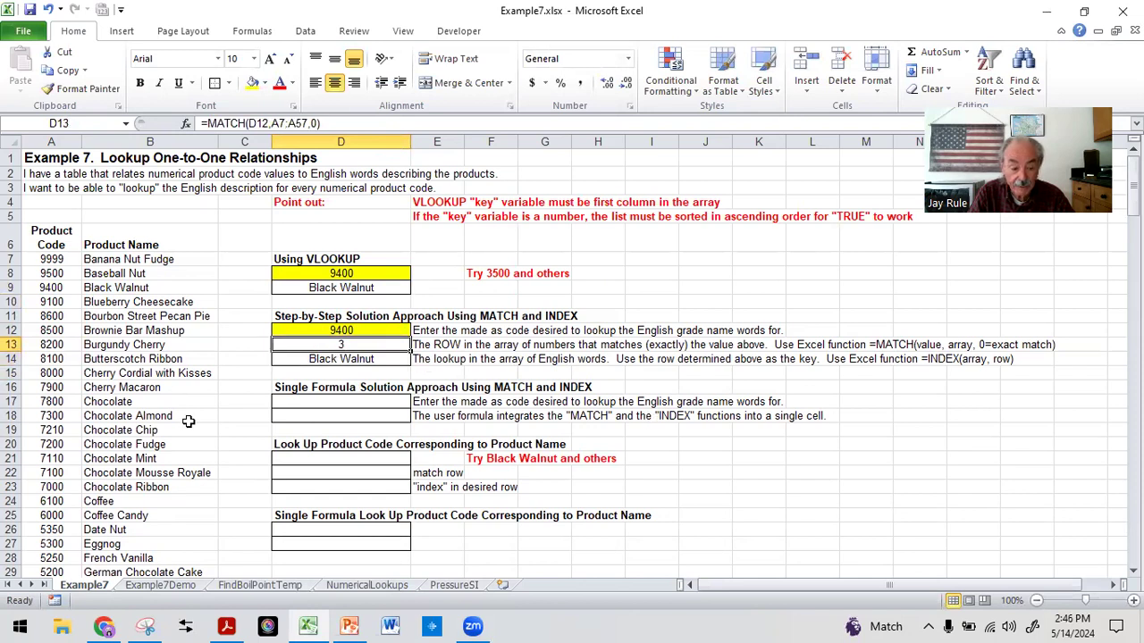
{"action": "left_click", "coordinate": [353, 329]}
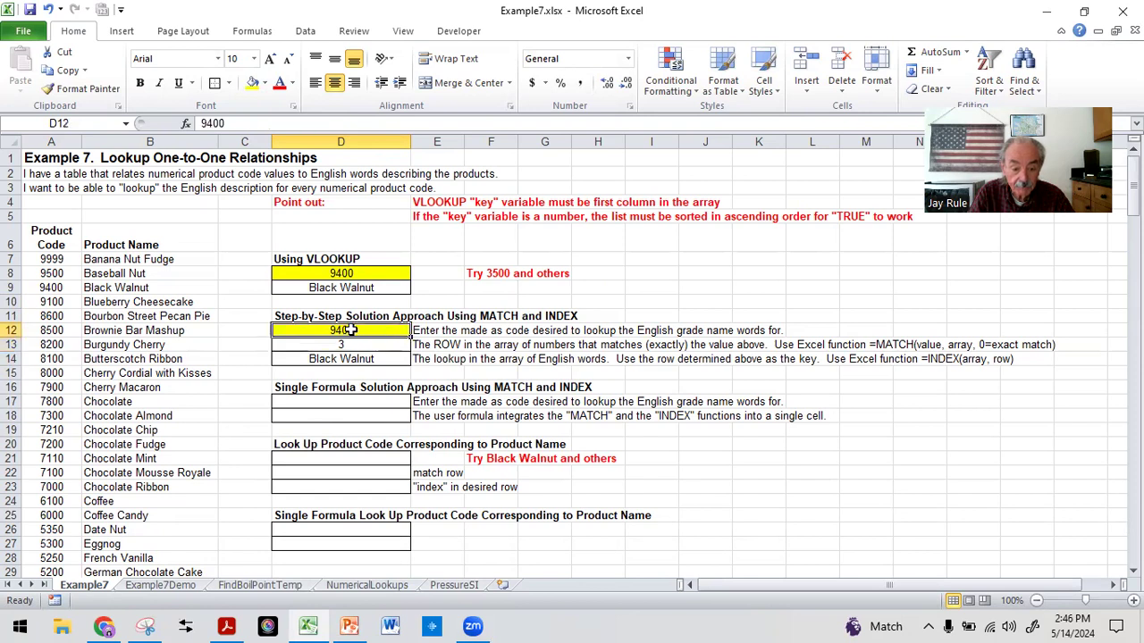
{"action": "type", "text": "7200"}
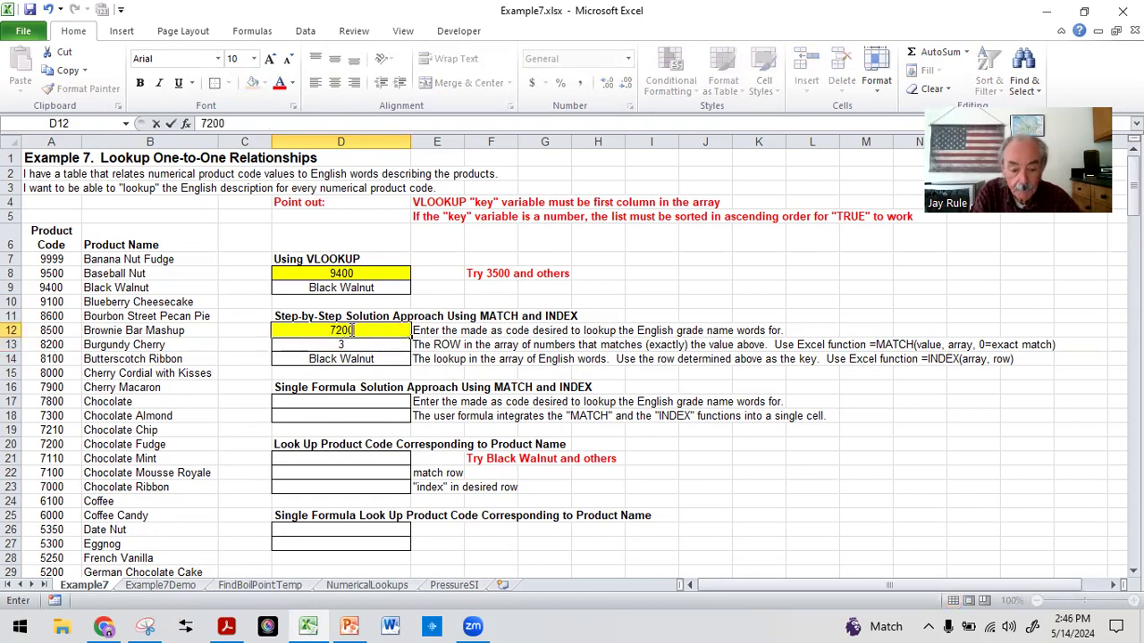
{"action": "key", "text": "Return"}
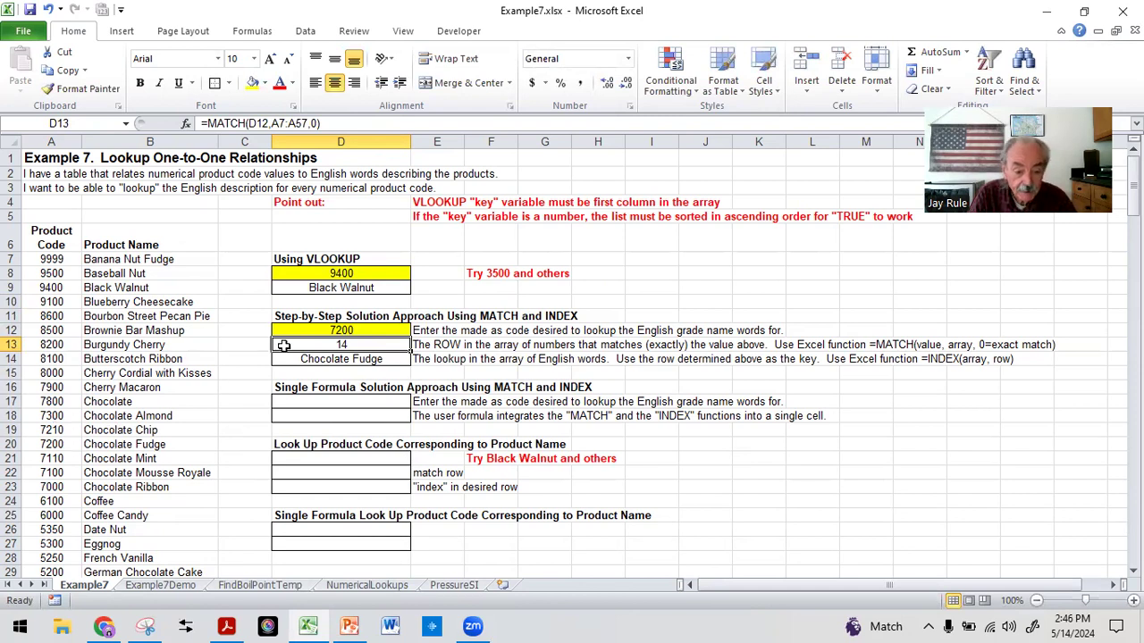
Test the exact-match lookup with the unlisted product code 7205 in D12 and check the results beneath it
{"action": "left_click", "coordinate": [323, 332]}
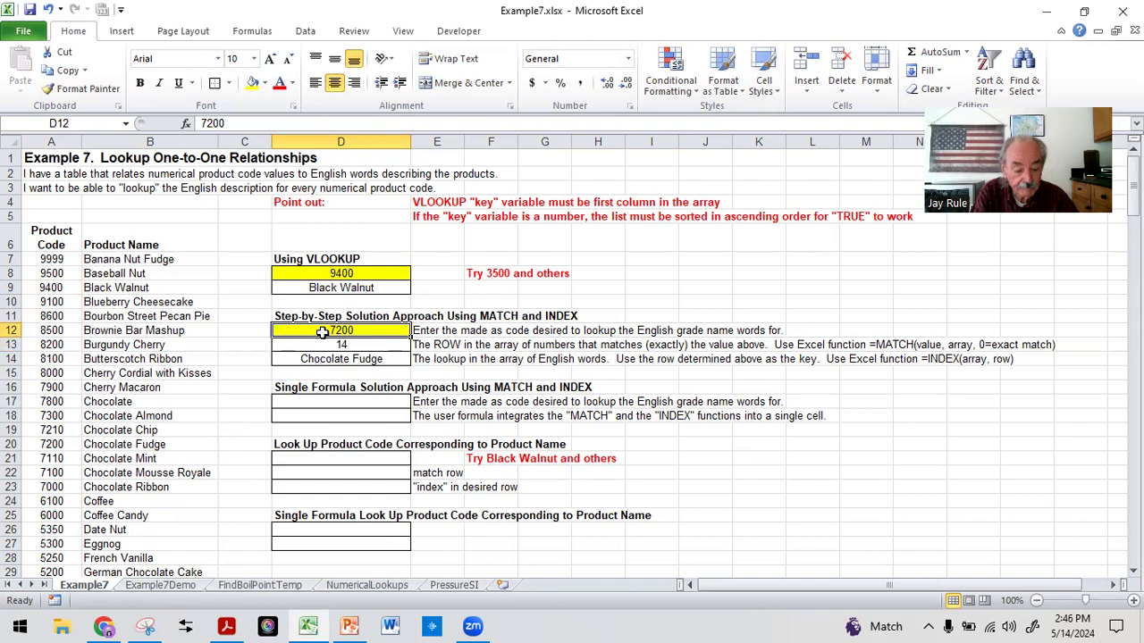
{"action": "type", "text": "7205"}
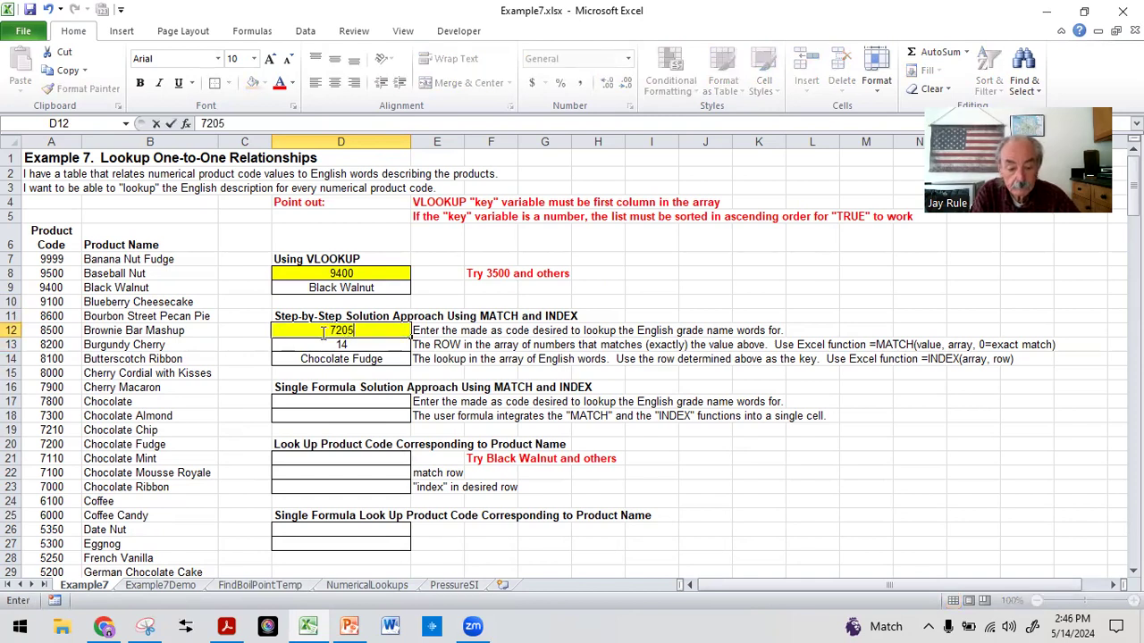
{"action": "key", "text": "Return"}
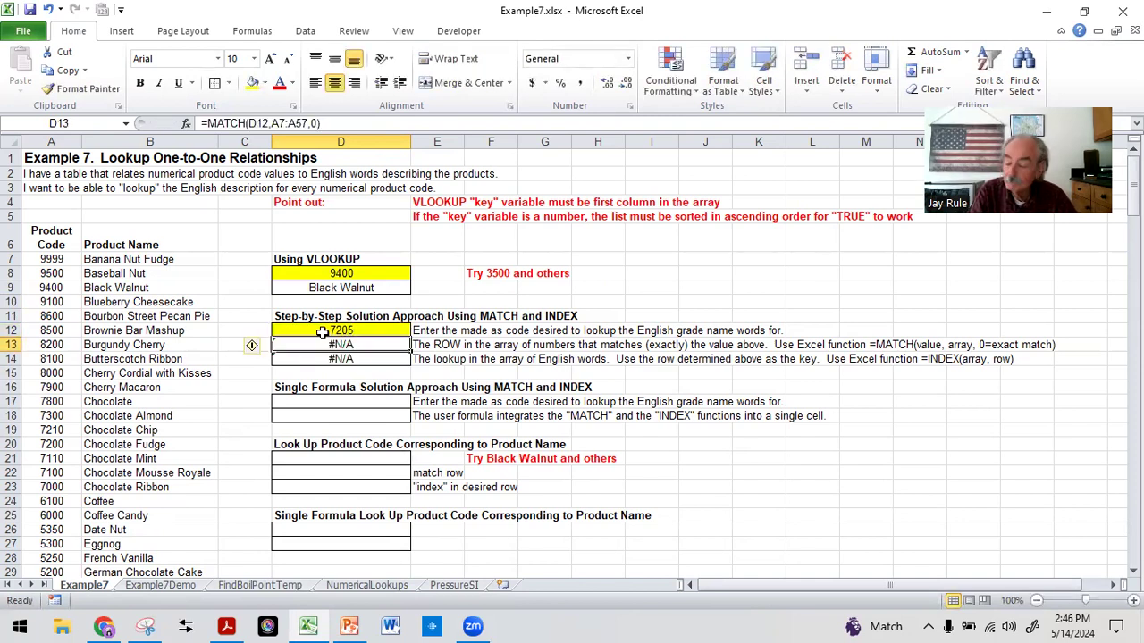
{"action": "left_click", "coordinate": [322, 332]}
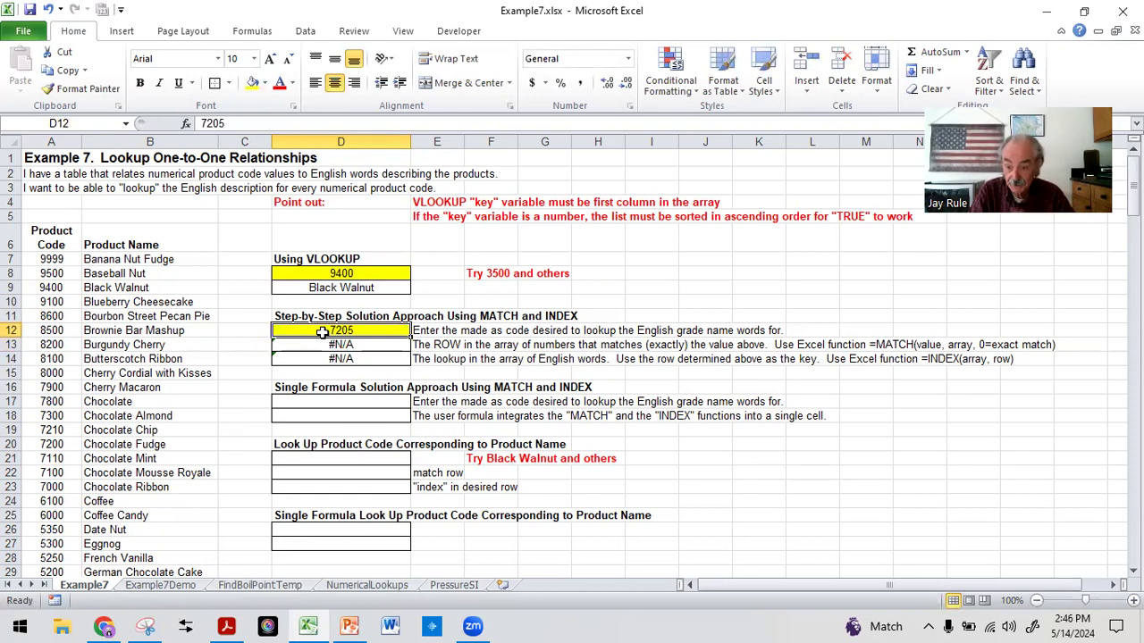
{"action": "key", "text": "Down"}
{"action": "left_click", "coordinate": [322, 333]}
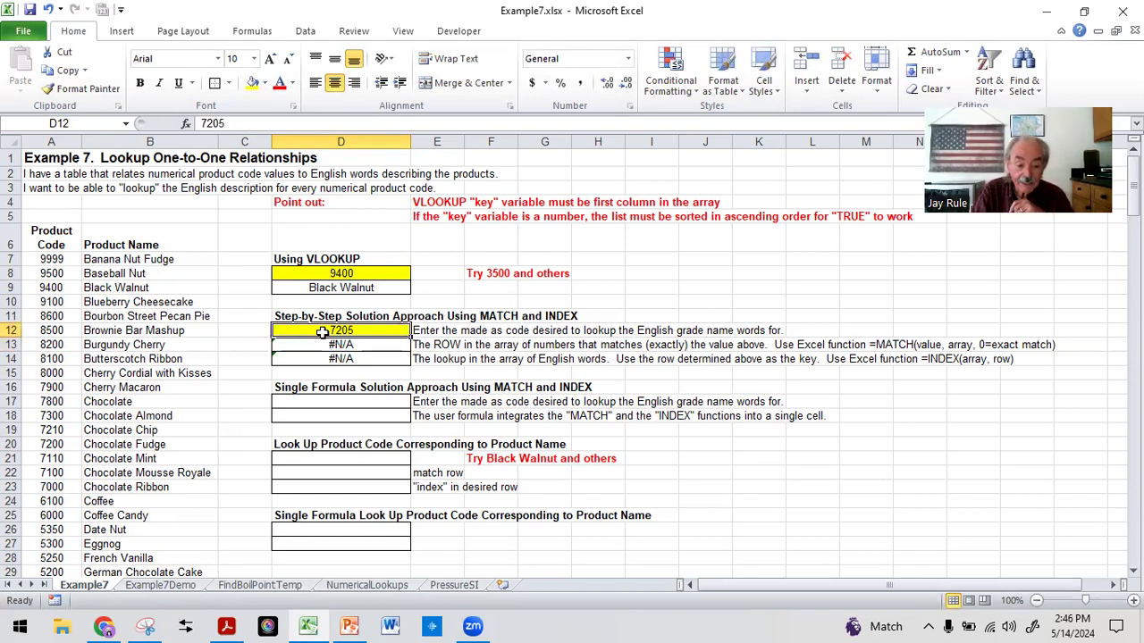
{"action": "key", "text": "Down"}
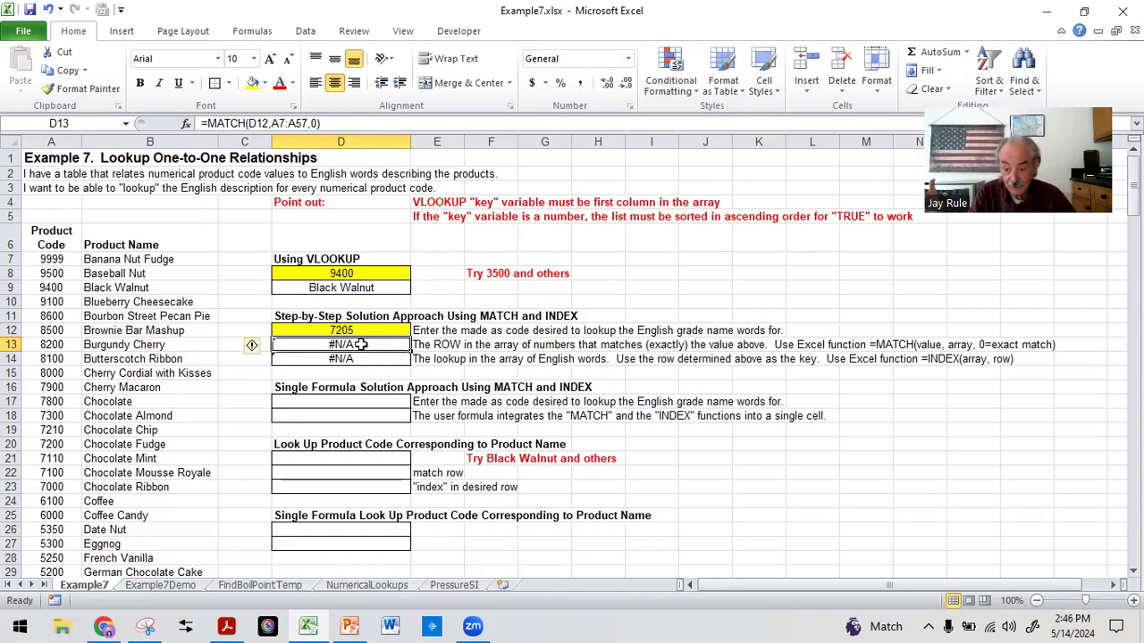
Set the product code in D12 to 8200
{"action": "left_click", "coordinate": [360, 329]}
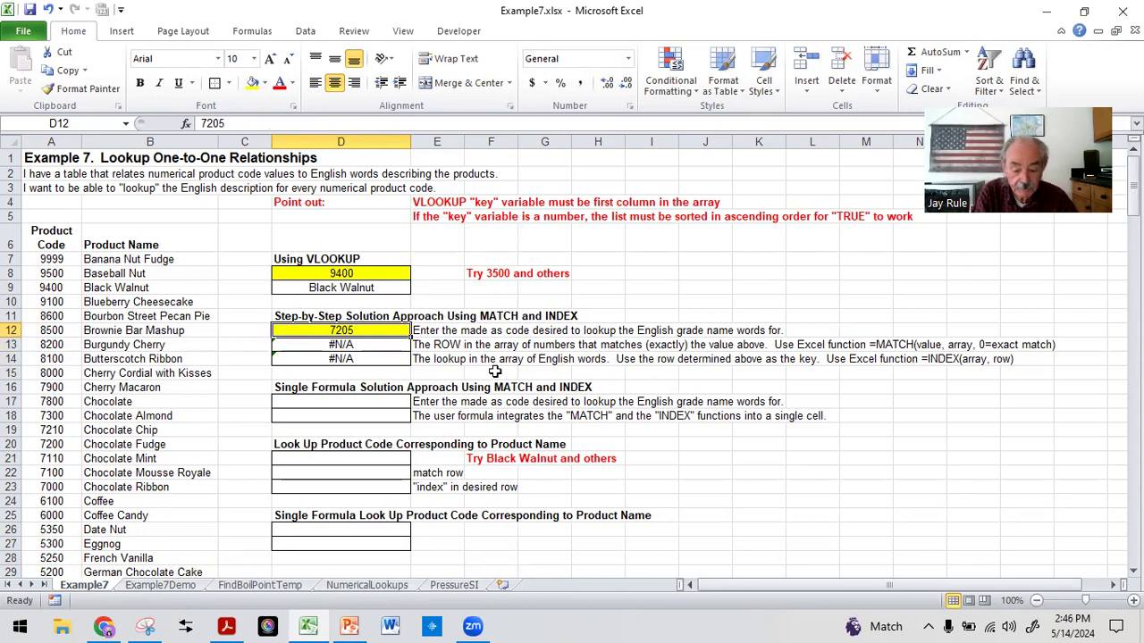
{"action": "type", "text": "8200"}
{"action": "key", "text": "Return"}
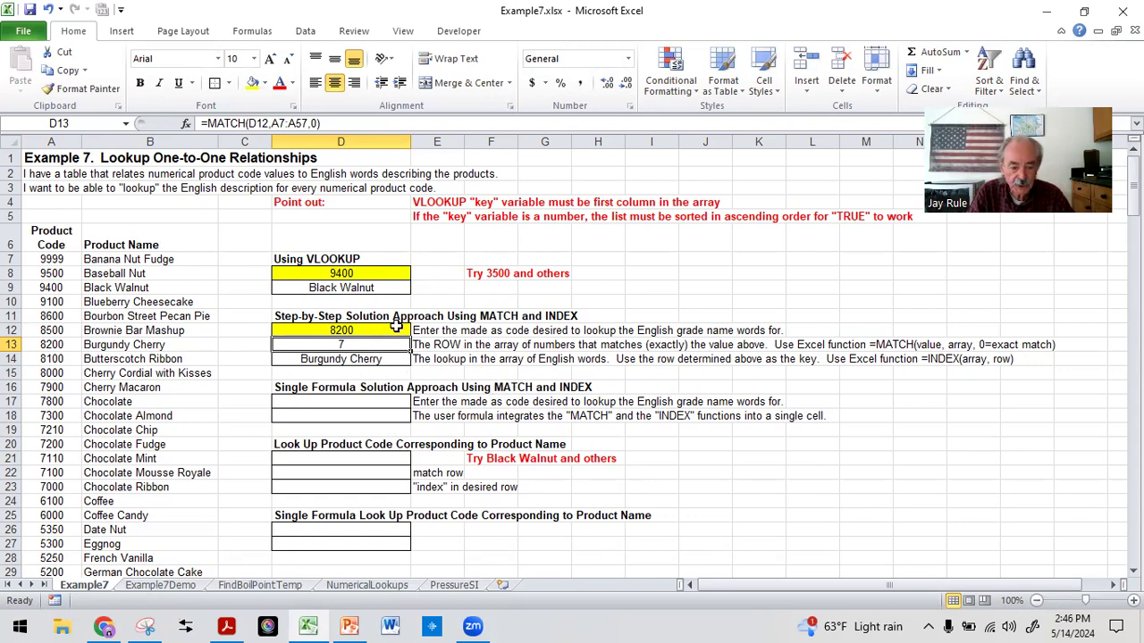
Copy the product code cell D12, including its formatting, to D17 under the single formula heading
{"action": "left_click", "coordinate": [323, 330]}
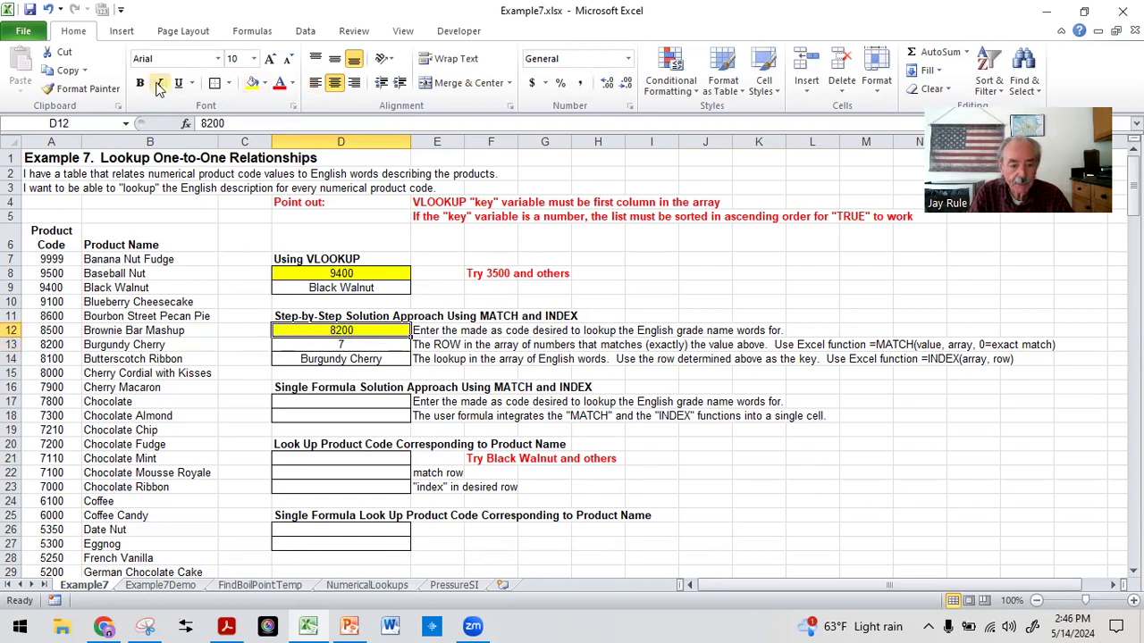
{"action": "left_click", "coordinate": [64, 70]}
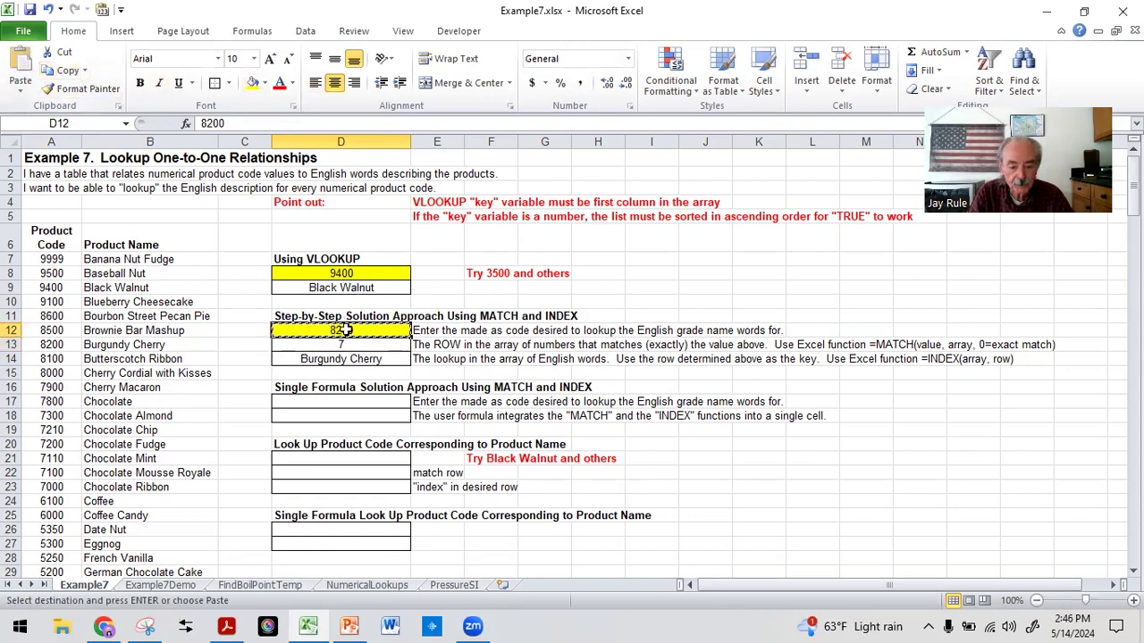
{"action": "left_click", "coordinate": [347, 402]}
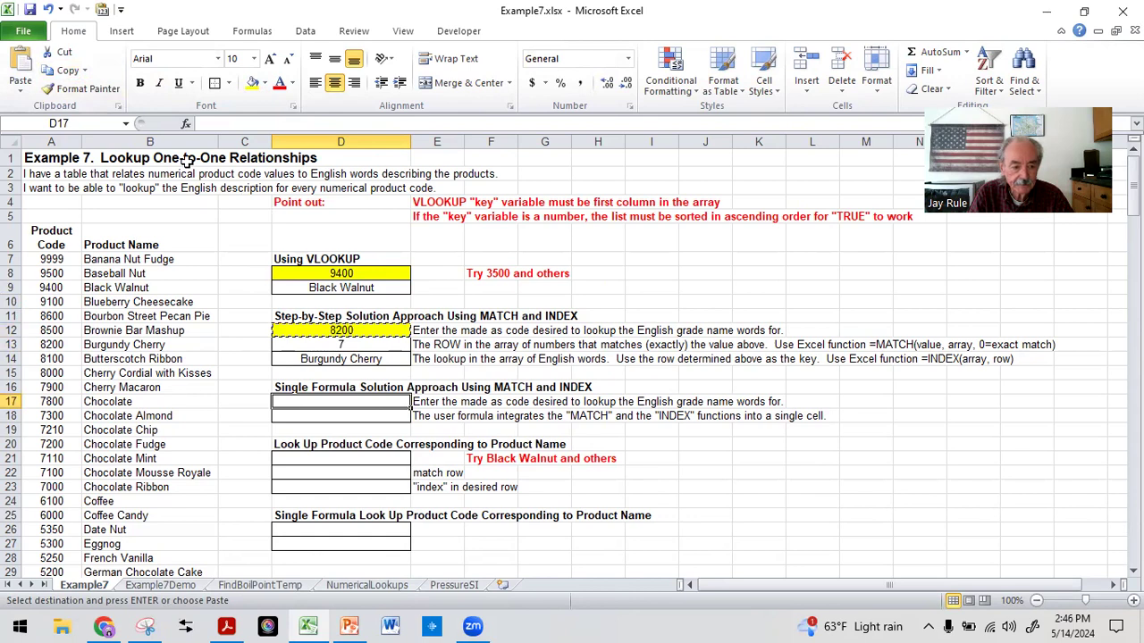
{"action": "left_click", "coordinate": [19, 67]}
{"action": "left_click", "coordinate": [692, 459]}
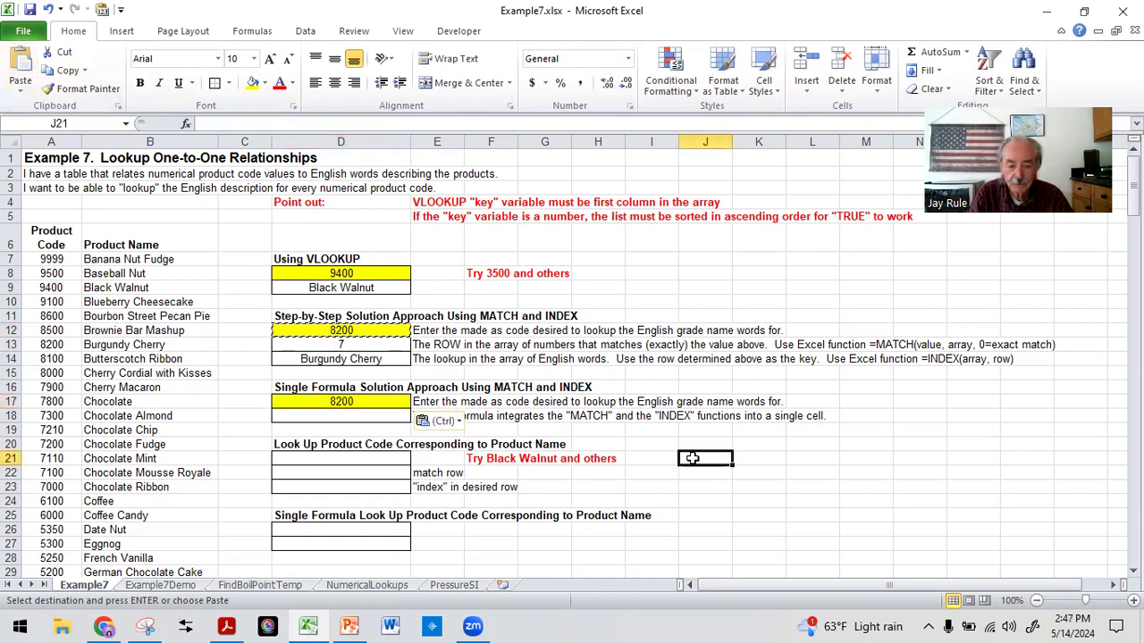
Begin an INDEX formula in D18 with the product names B7:B57 as the array
{"action": "left_click", "coordinate": [326, 419]}
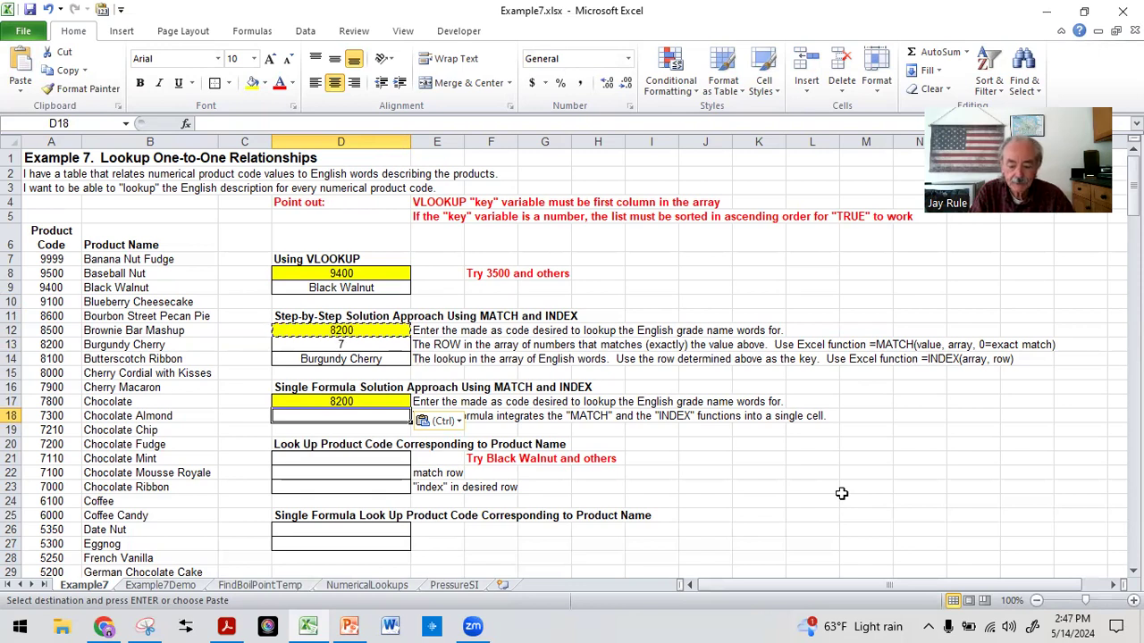
{"action": "type", "text": "="}
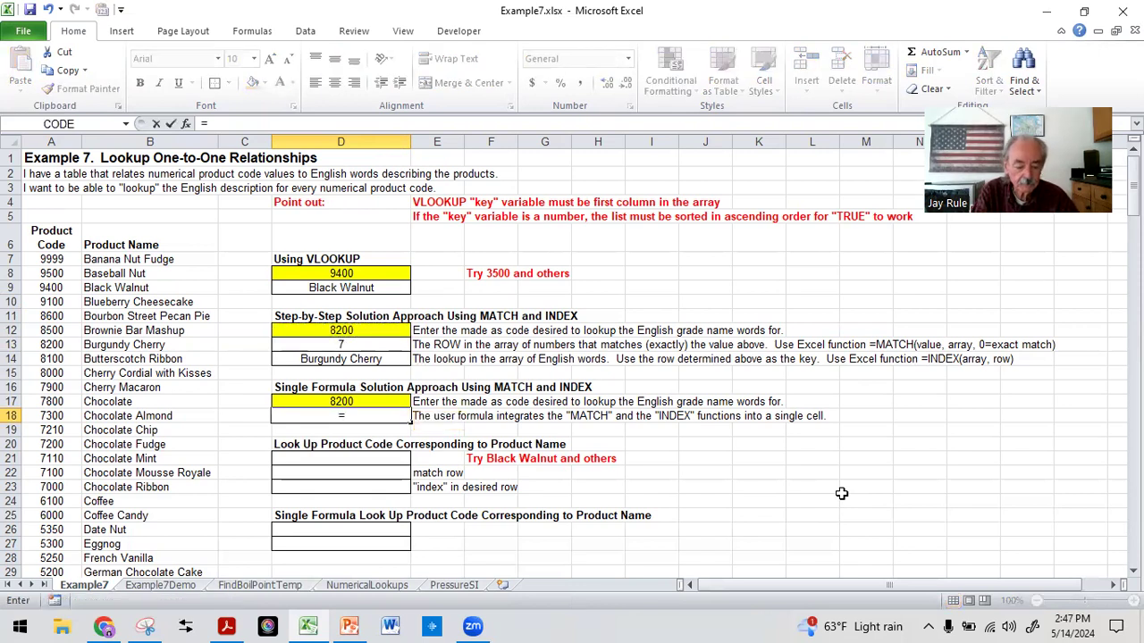
{"action": "type", "text": "ind"}
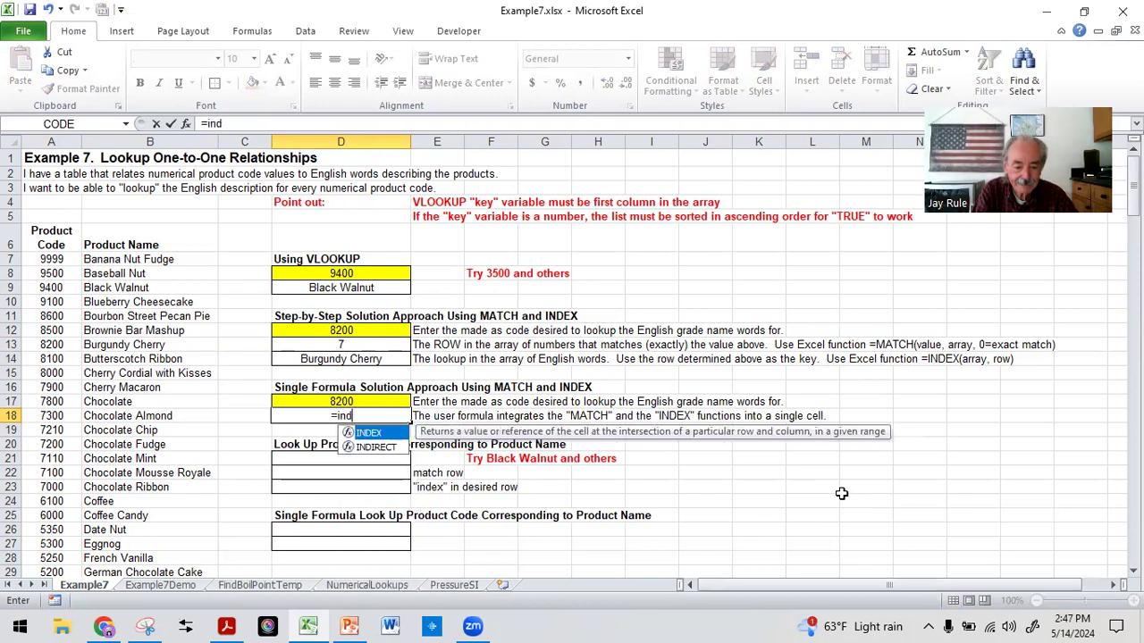
{"action": "type", "text": "ex("}
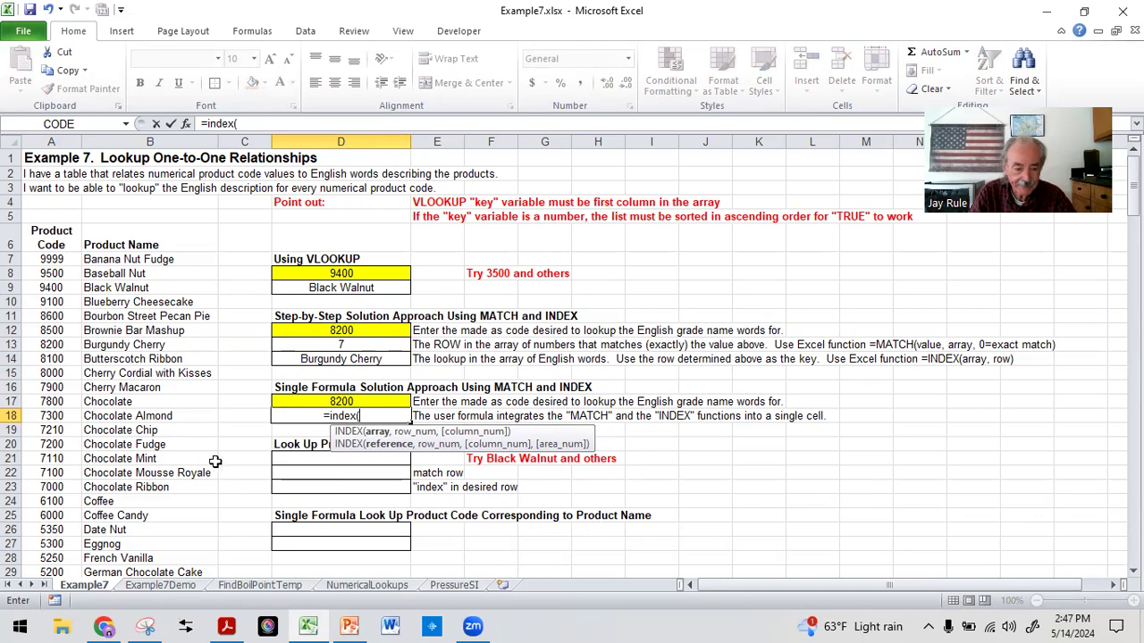
{"action": "left_click_drag", "start_coordinate": [114, 259], "coordinate": [160, 539]}
{"action": "scroll", "coordinate": [272, 459], "scroll_direction": "up", "scroll_amount": 2}
{"action": "scroll", "coordinate": [272, 459], "scroll_direction": "up", "scroll_amount": 6}
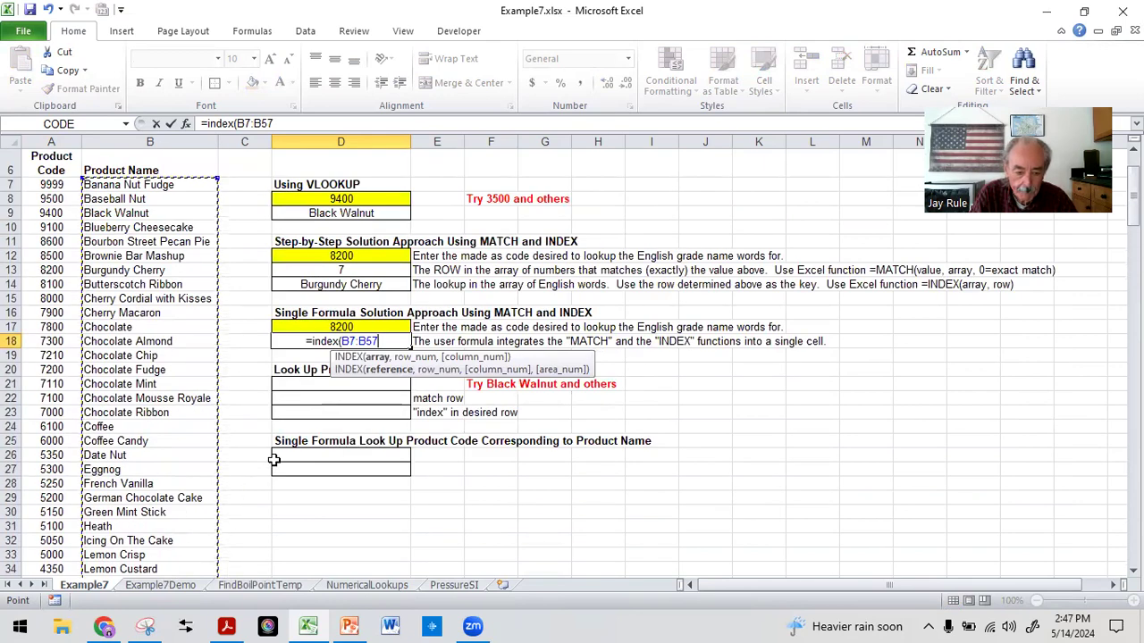
{"action": "type", "text": ","}
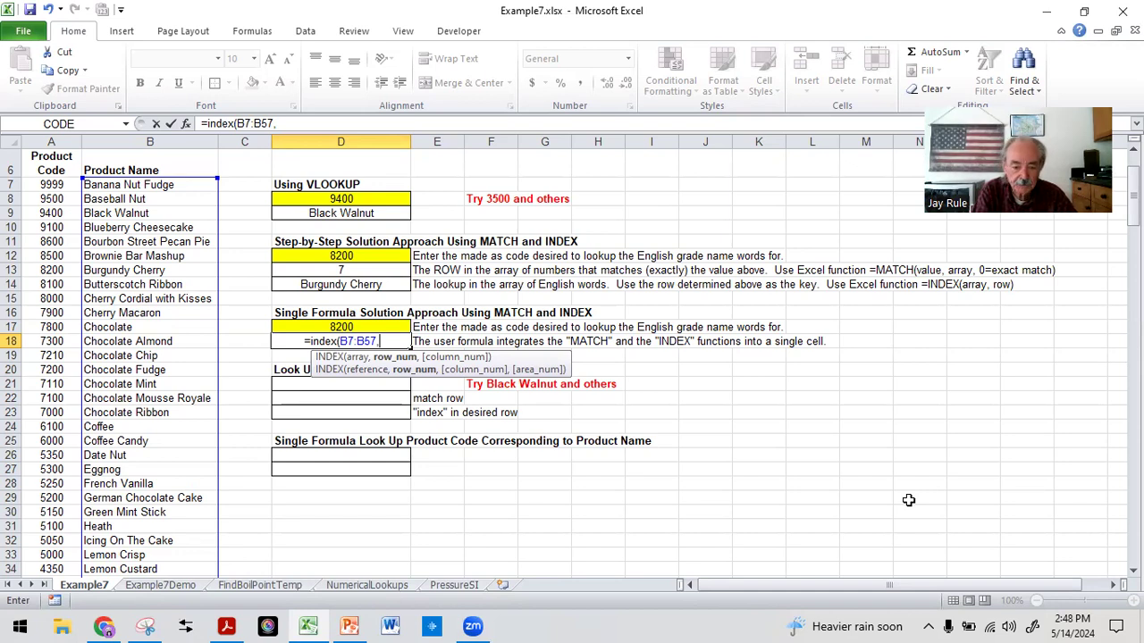
Nest a MATCH function as the row number in the D18 formula, with D17 as its lookup value
{"action": "type", "text": "match("}
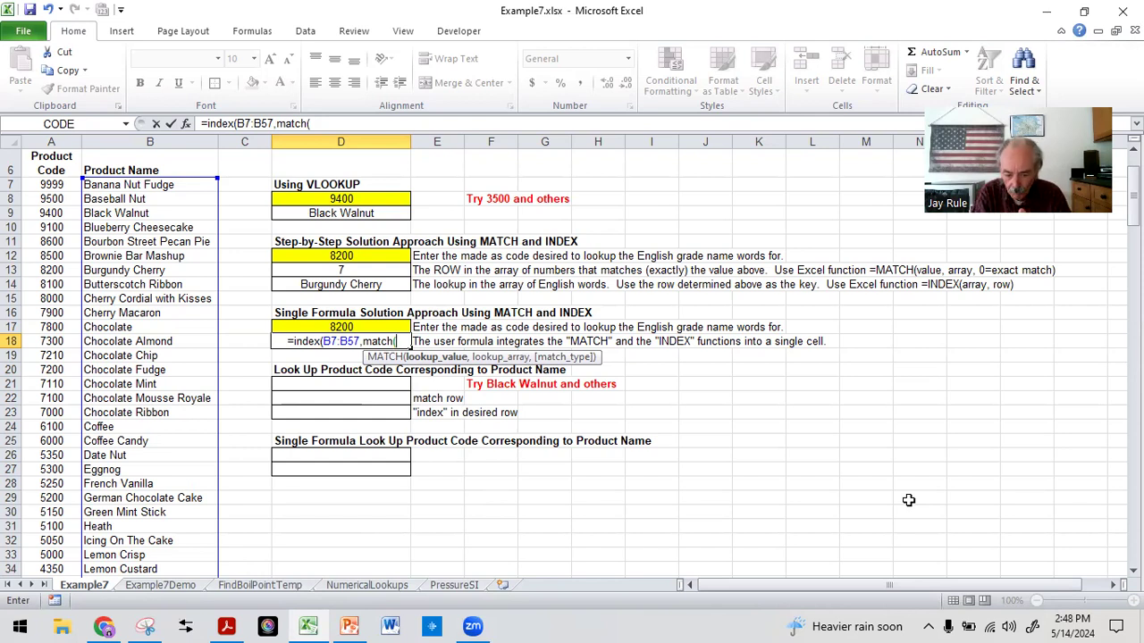
{"action": "left_click", "coordinate": [314, 325]}
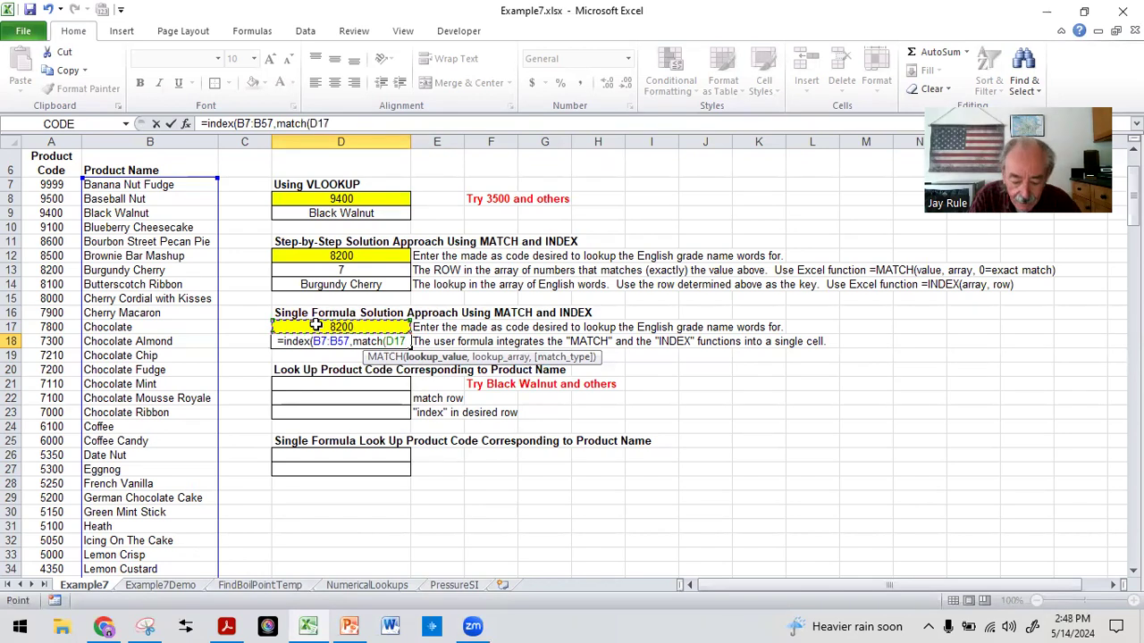
{"action": "type", "text": ","}
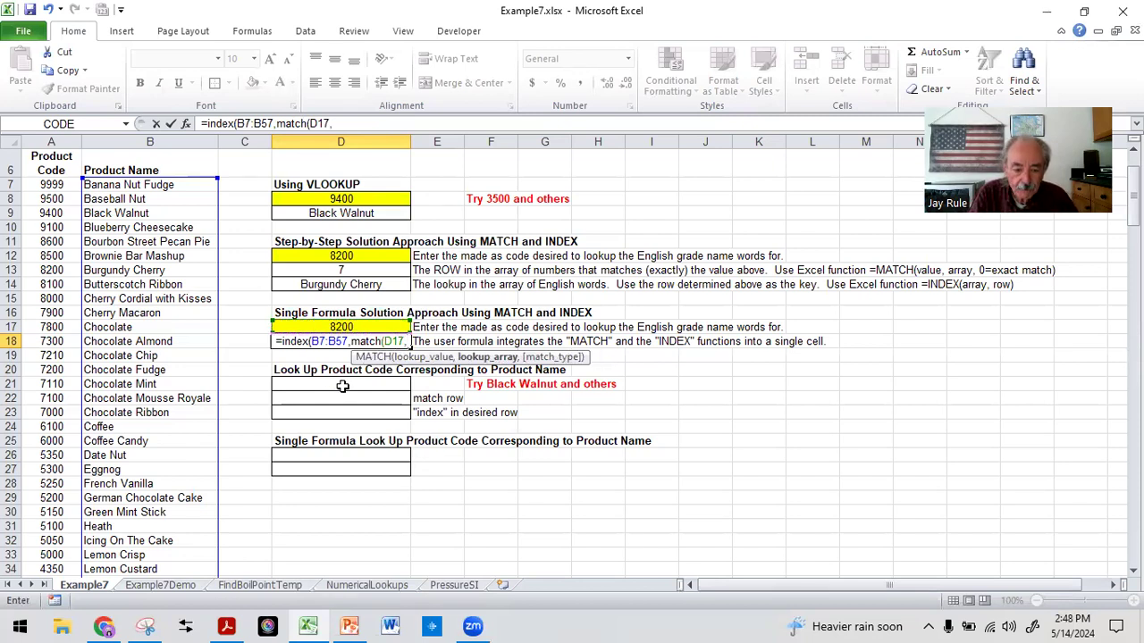
Complete the D18 formula with lookup array A7:A57 and exact match type 0, making it =INDEX(B7:B57,MATCH(D17,A7:A57,0)), and review it
{"action": "left_click_drag", "start_coordinate": [46, 184], "coordinate": [43, 554]}
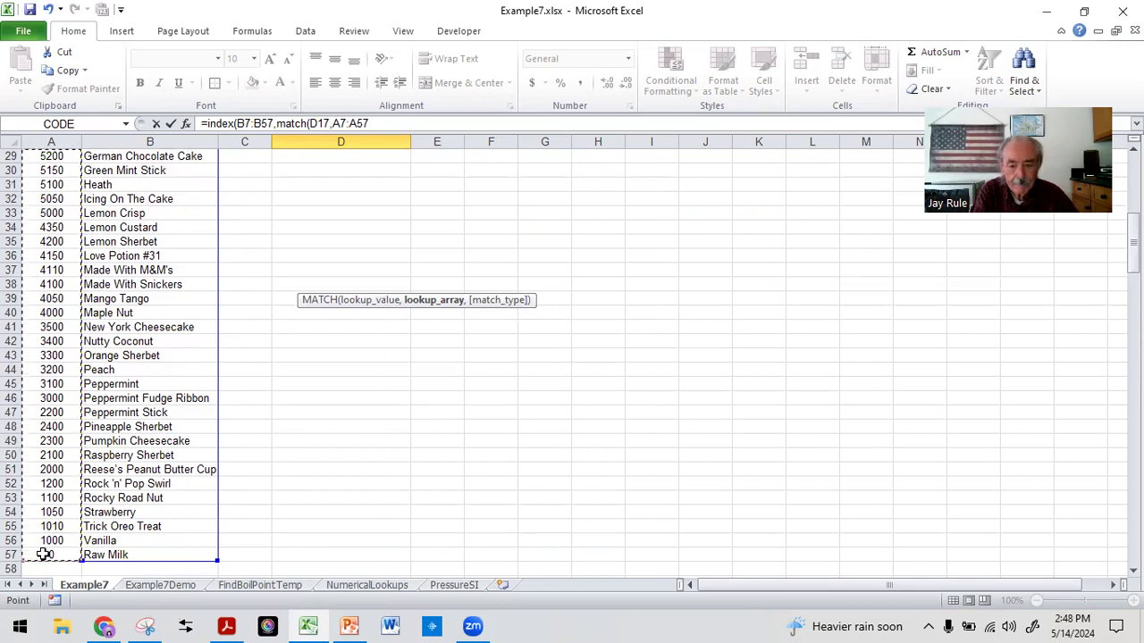
{"action": "type", "text": ","}
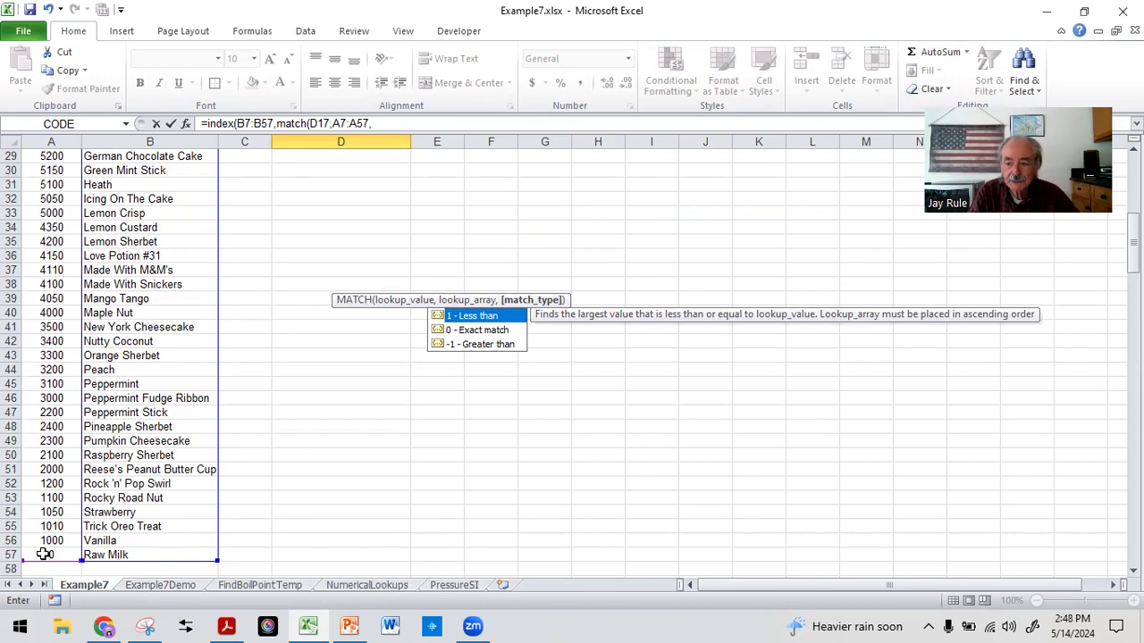
{"action": "double_click", "coordinate": [475, 331]}
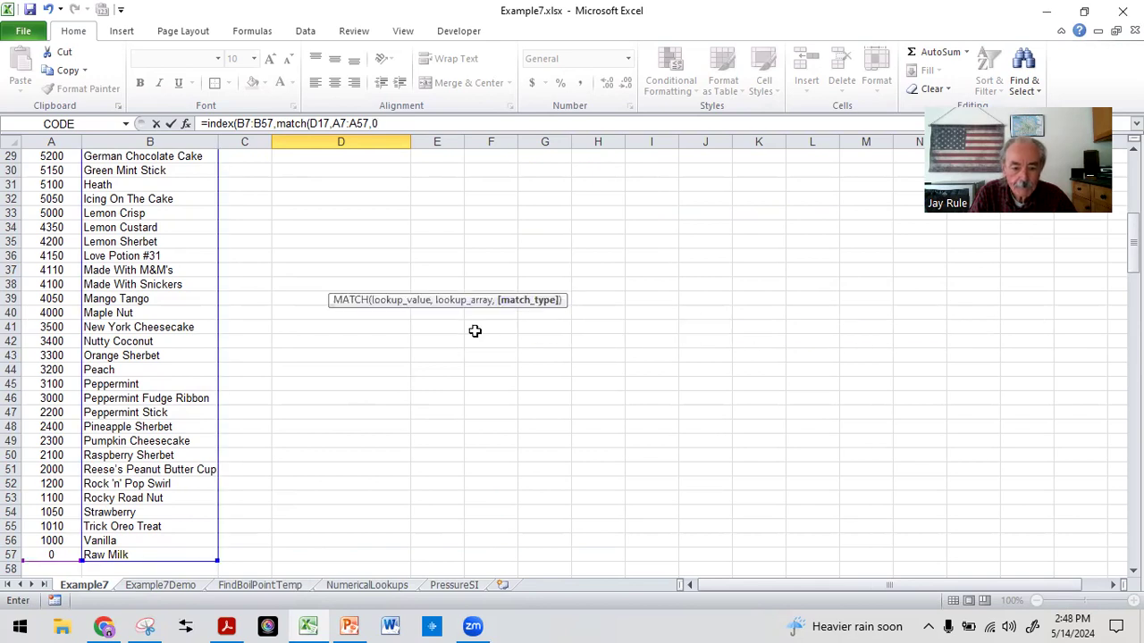
{"action": "left_click", "coordinate": [412, 123]}
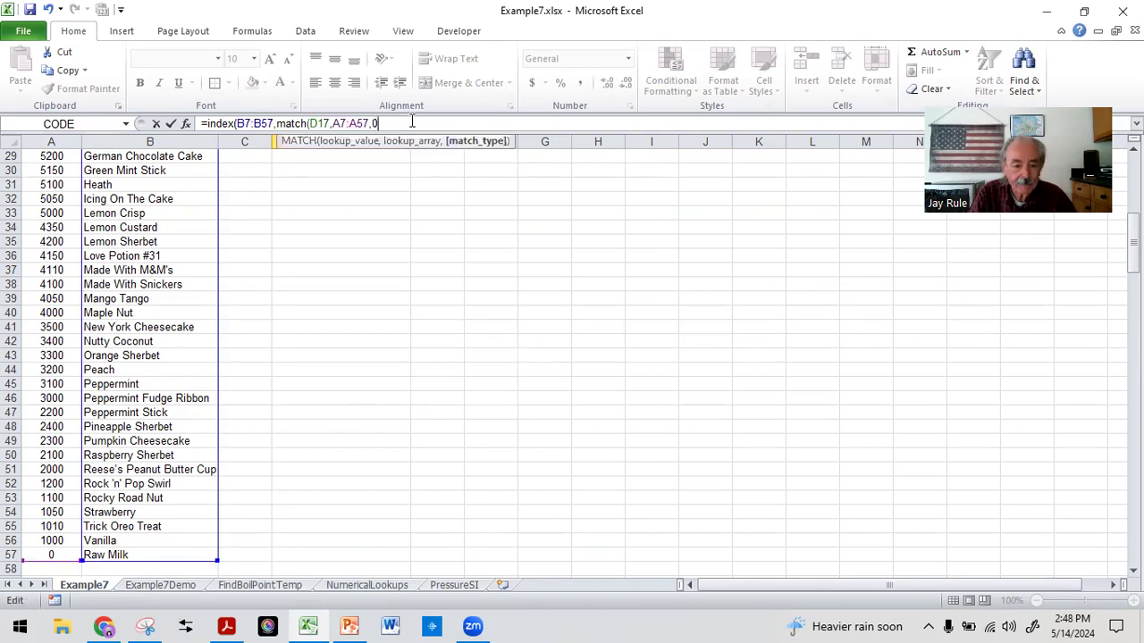
{"action": "type", "text": ")"}
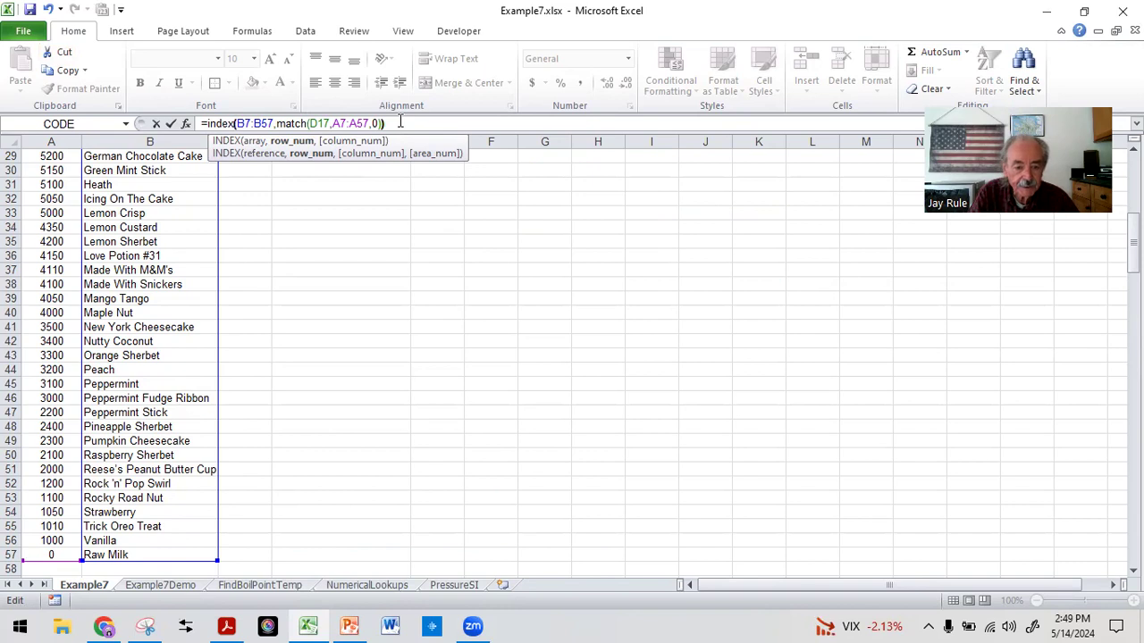
{"action": "type", "text": ")"}
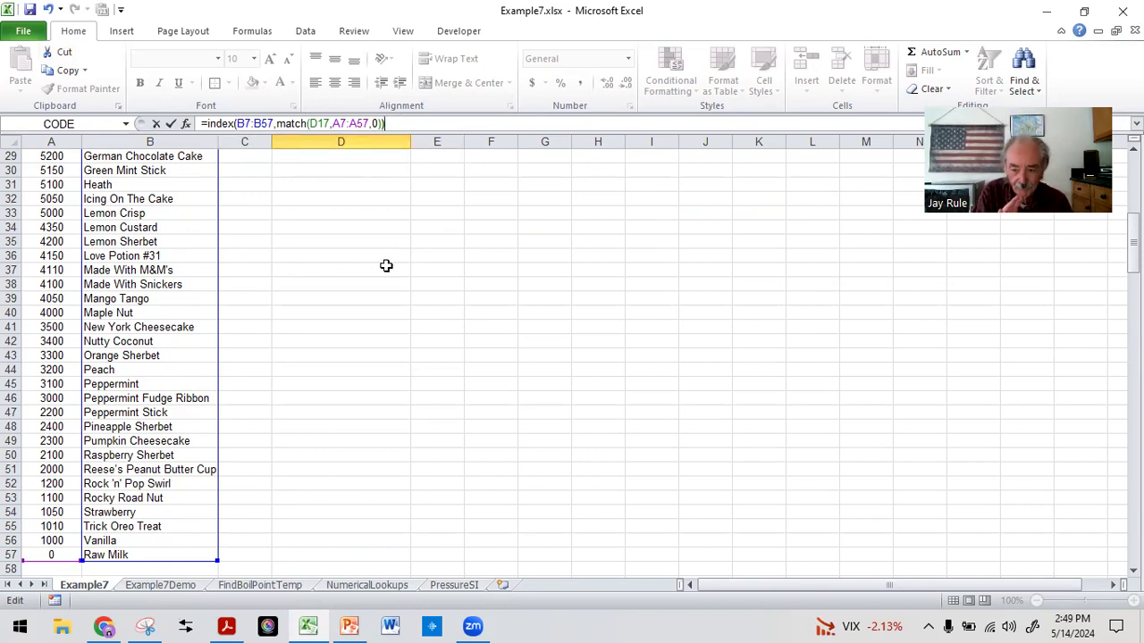
{"action": "key", "text": "Return"}
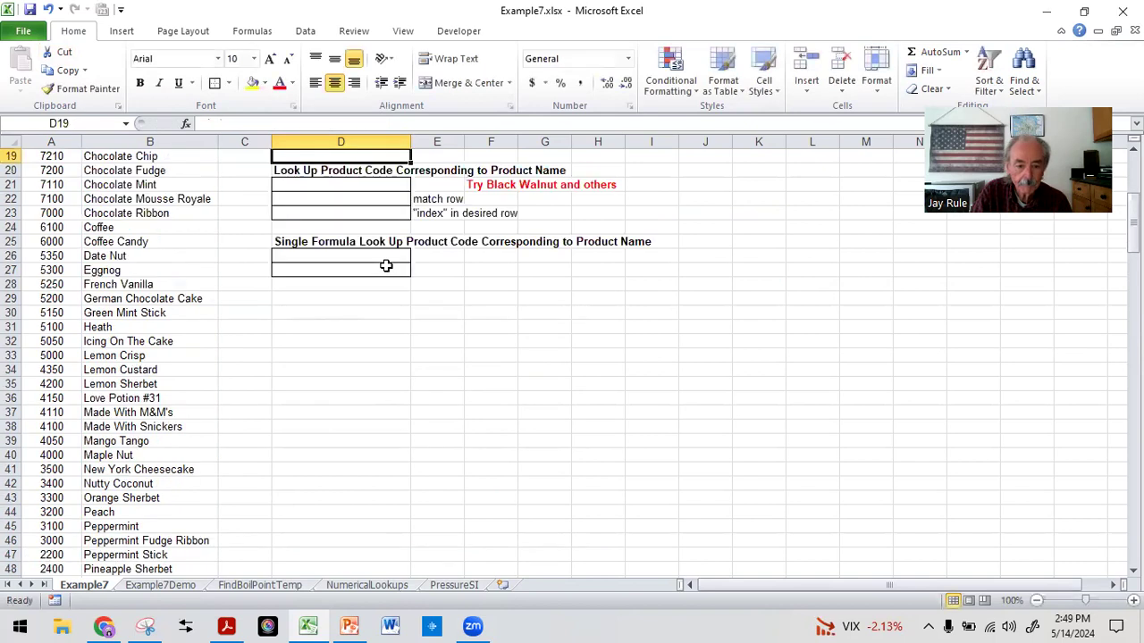
{"action": "scroll", "coordinate": [385, 265], "scroll_direction": "up", "scroll_amount": 3}
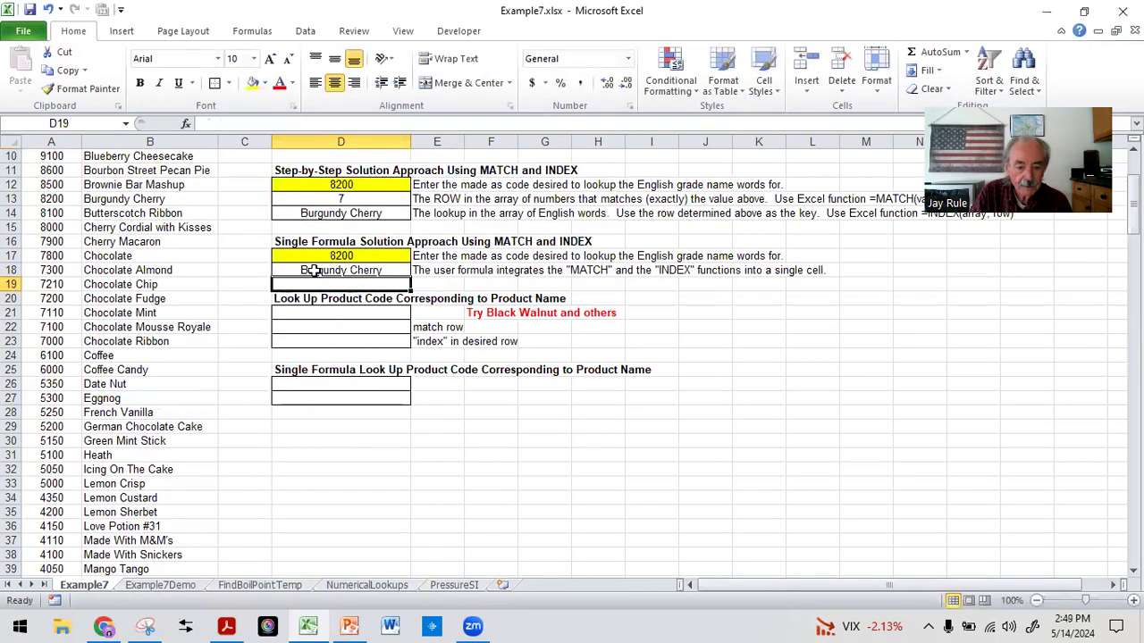
{"action": "left_click", "coordinate": [312, 271]}
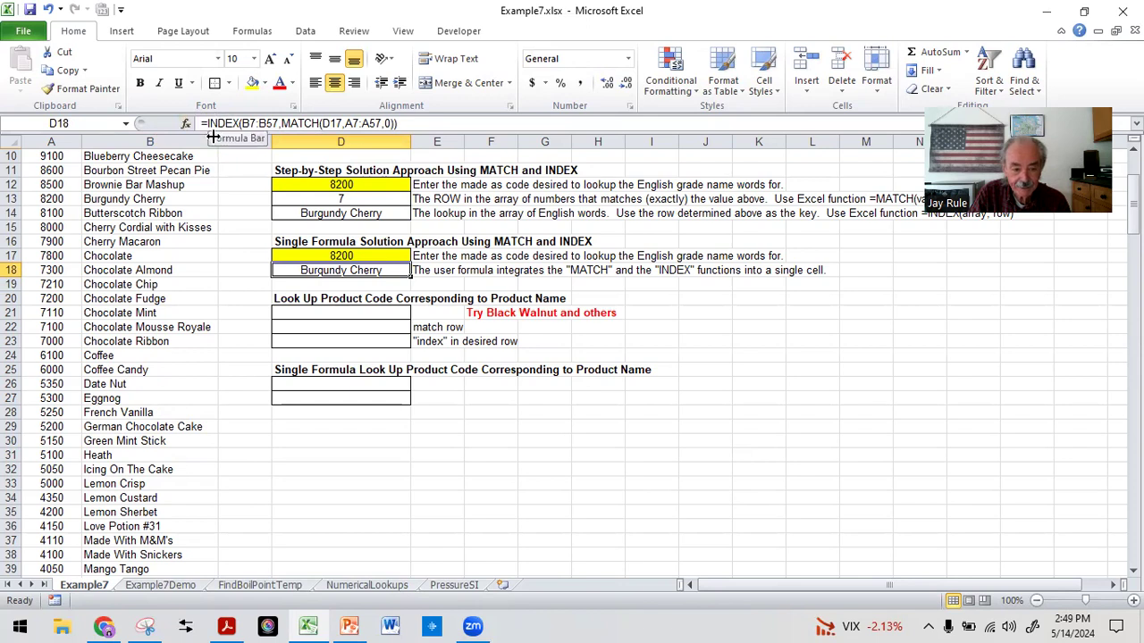
Enter Black Walnut as the product name in D21 and give the cell a yellow fill
{"action": "scroll", "coordinate": [150, 240], "scroll_direction": "up", "scroll_amount": 3}
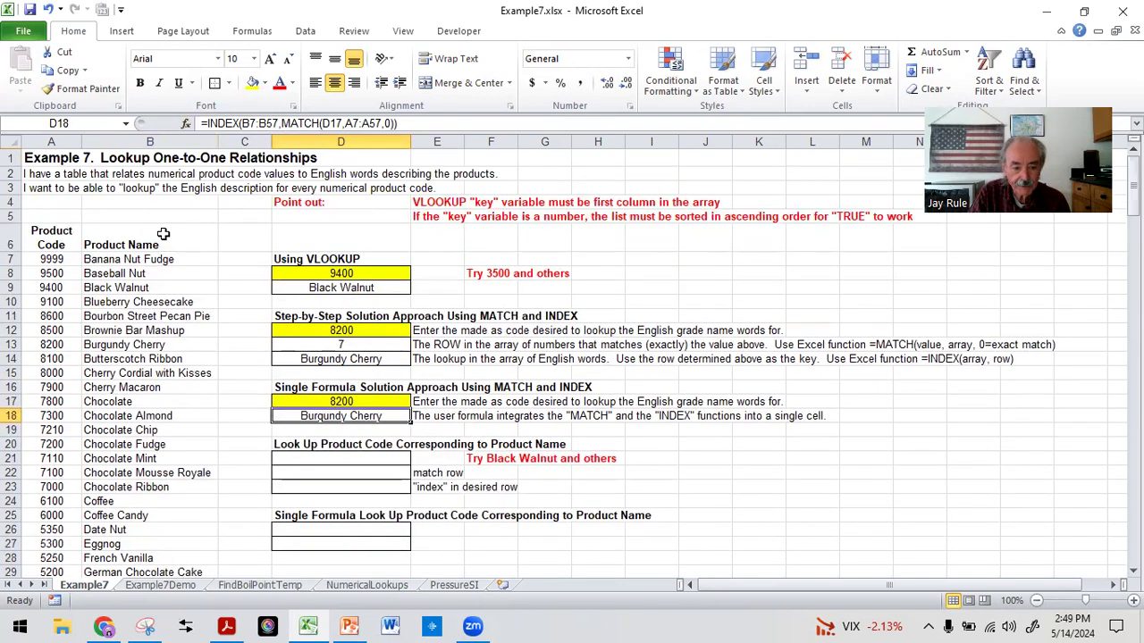
{"action": "scroll", "coordinate": [163, 234], "scroll_direction": "down", "scroll_amount": 1}
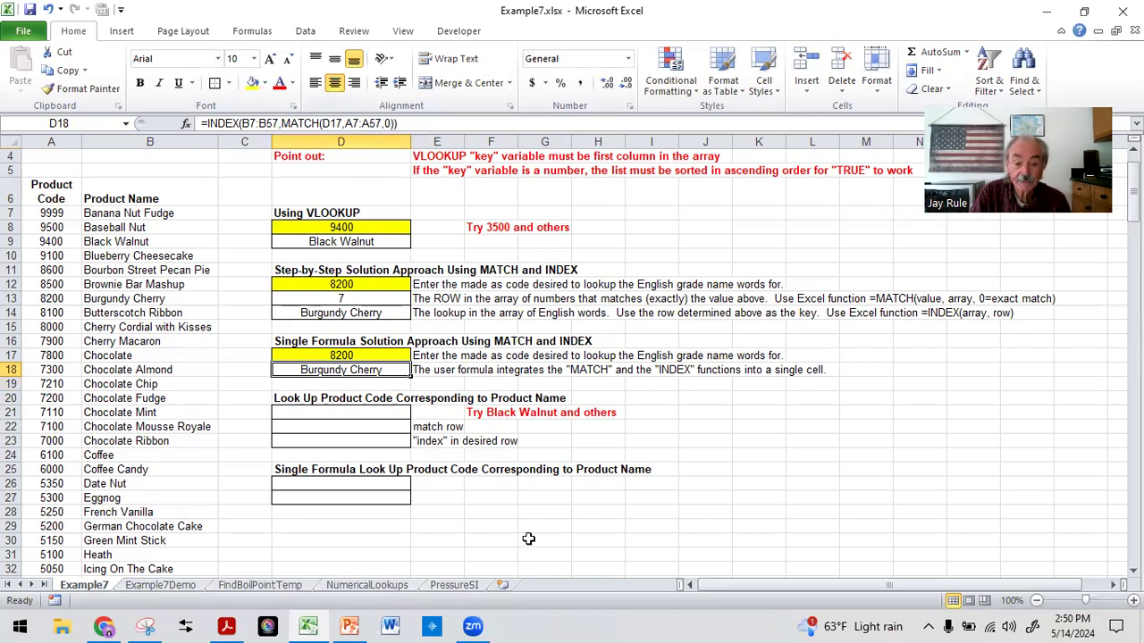
{"action": "left_click", "coordinate": [527, 509]}
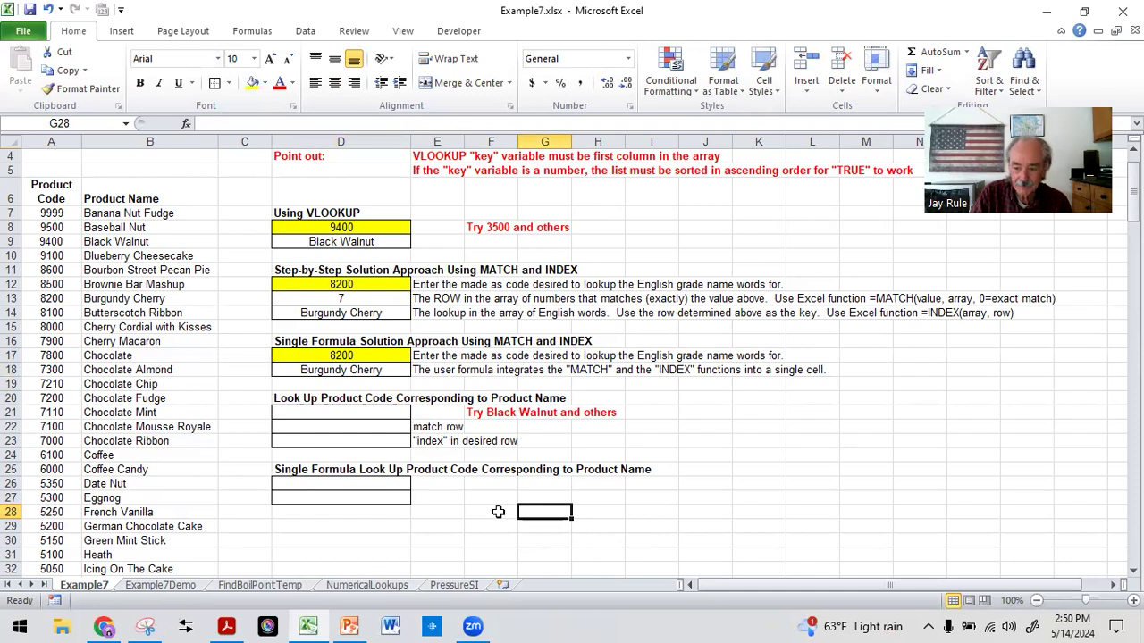
{"action": "left_click", "coordinate": [342, 416]}
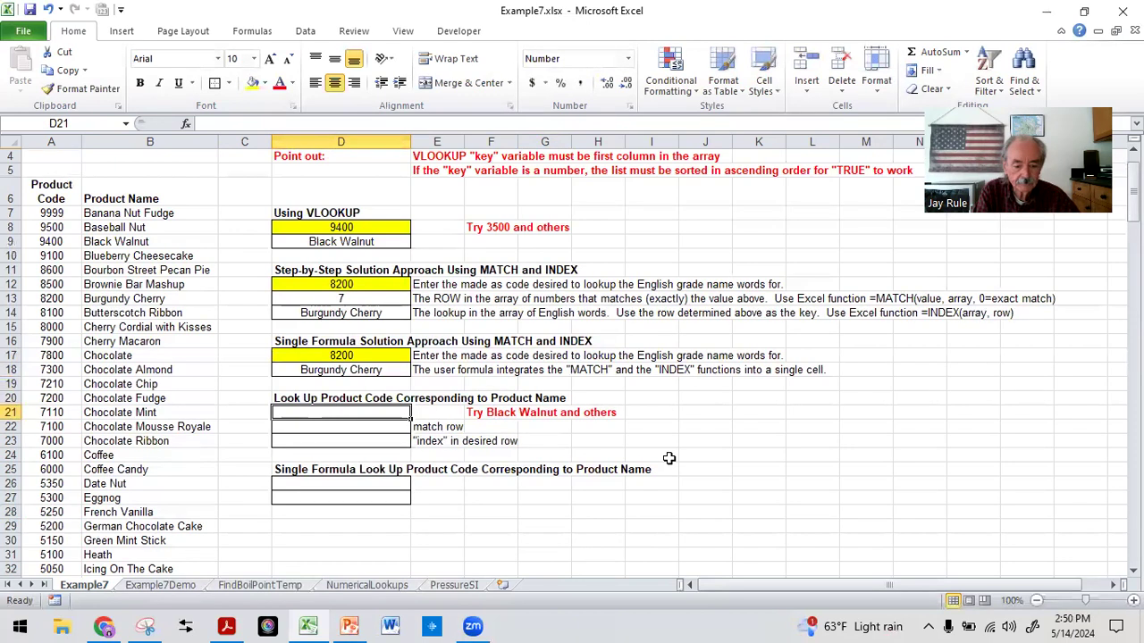
{"action": "type", "text": "Black Walnut"}
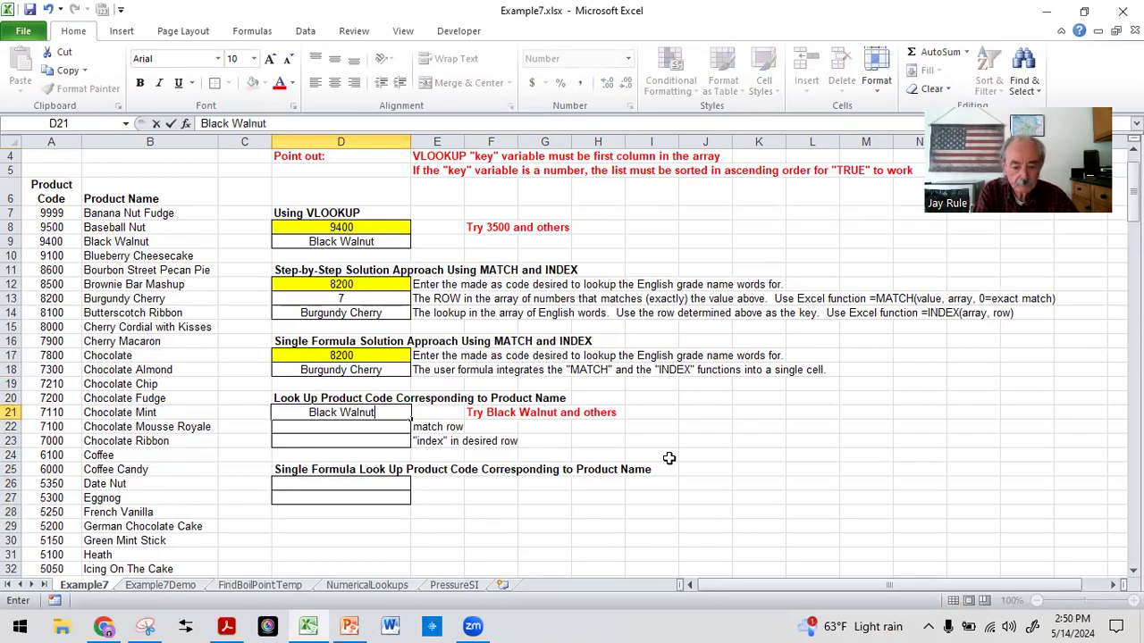
{"action": "key", "text": "Return"}
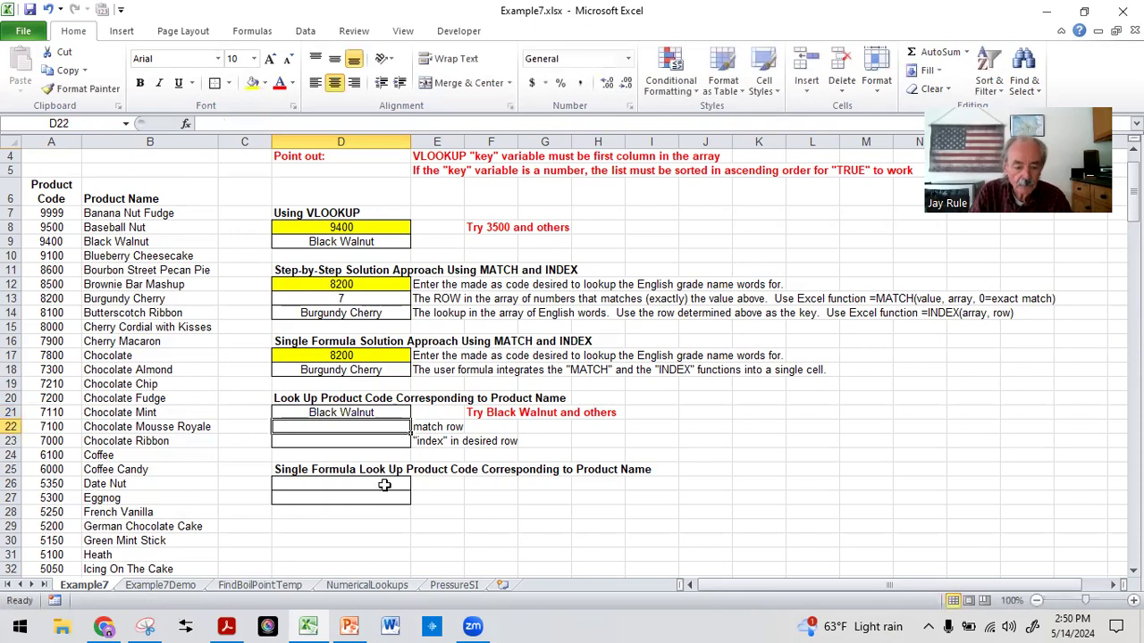
{"action": "left_click", "coordinate": [321, 414]}
{"action": "left_click", "coordinate": [253, 83]}
{"action": "left_click", "coordinate": [577, 512]}
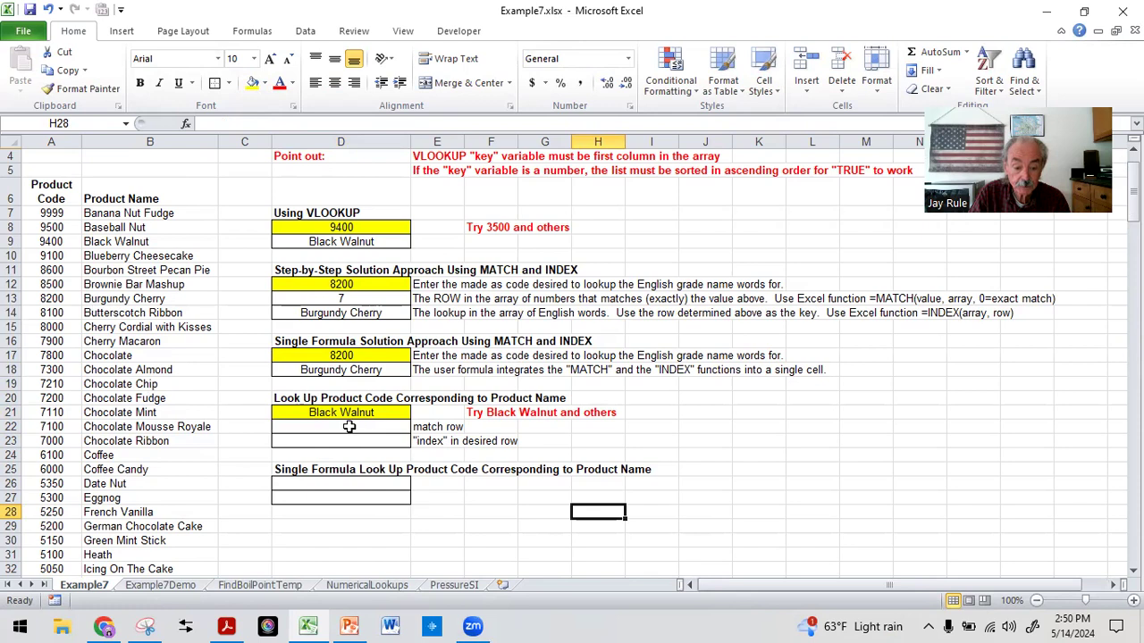
Begin a MATCH formula in D22 with D21 as the lookup value and the product names B7:B57 as the lookup array
{"action": "left_click", "coordinate": [347, 427]}
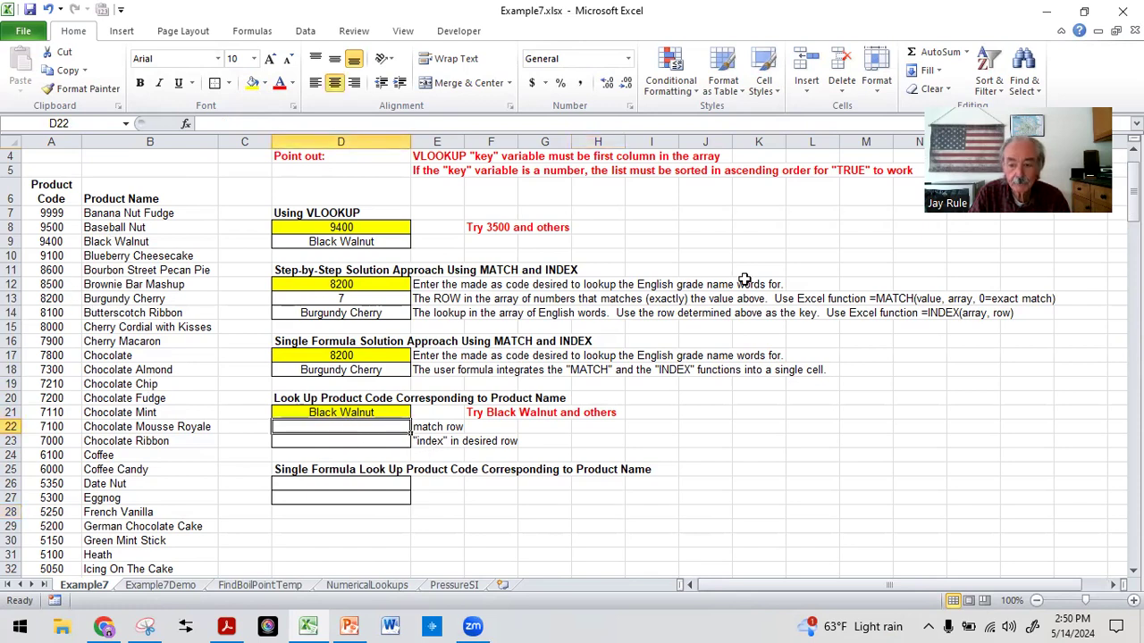
{"action": "type", "text": "="}
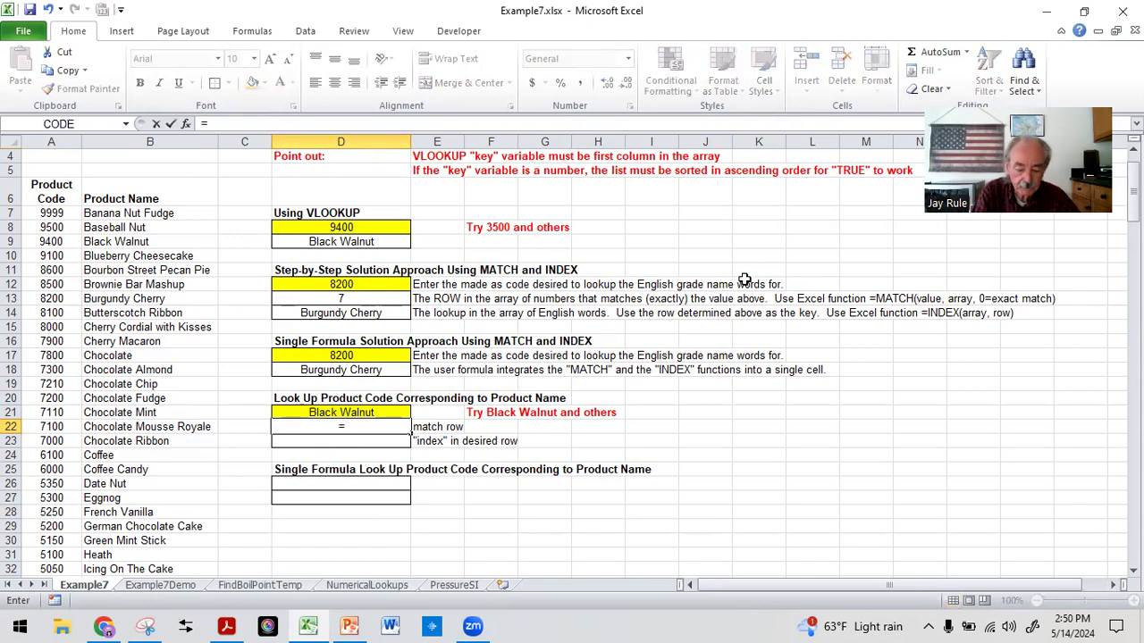
{"action": "type", "text": "match("}
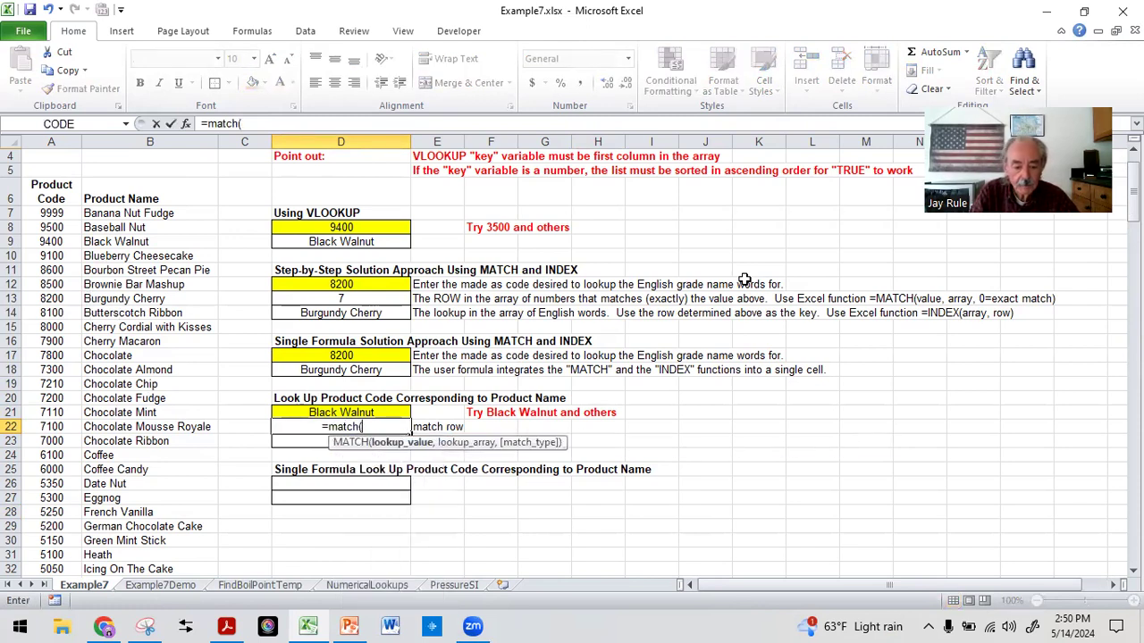
{"action": "left_click", "coordinate": [320, 412]}
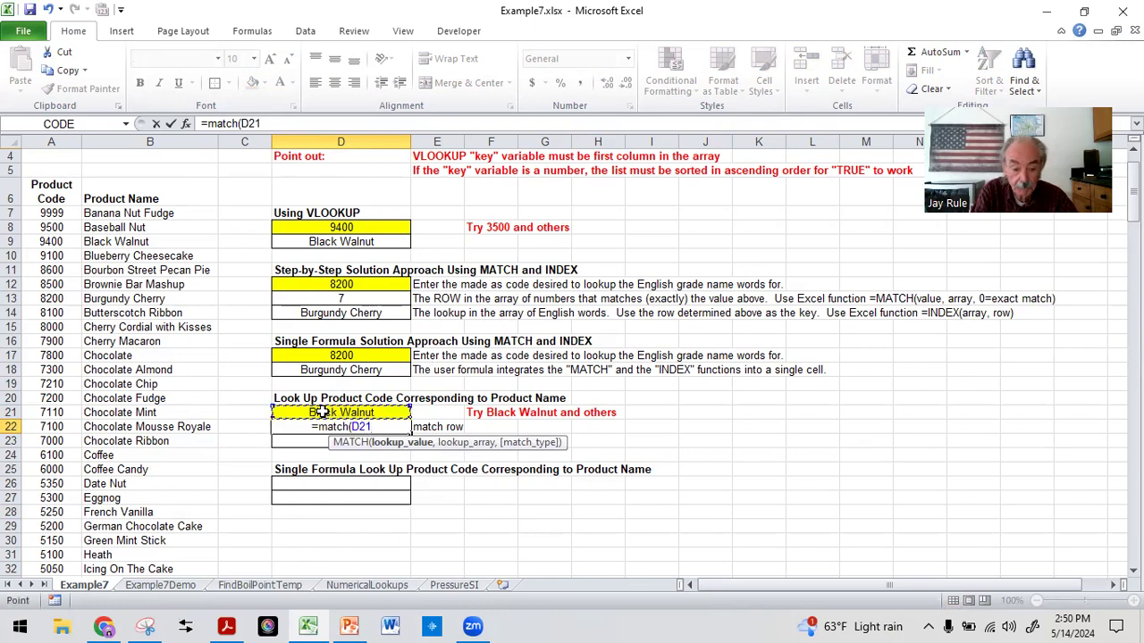
{"action": "type", "text": ","}
{"action": "left_click_drag", "start_coordinate": [125, 213], "coordinate": [195, 549]}
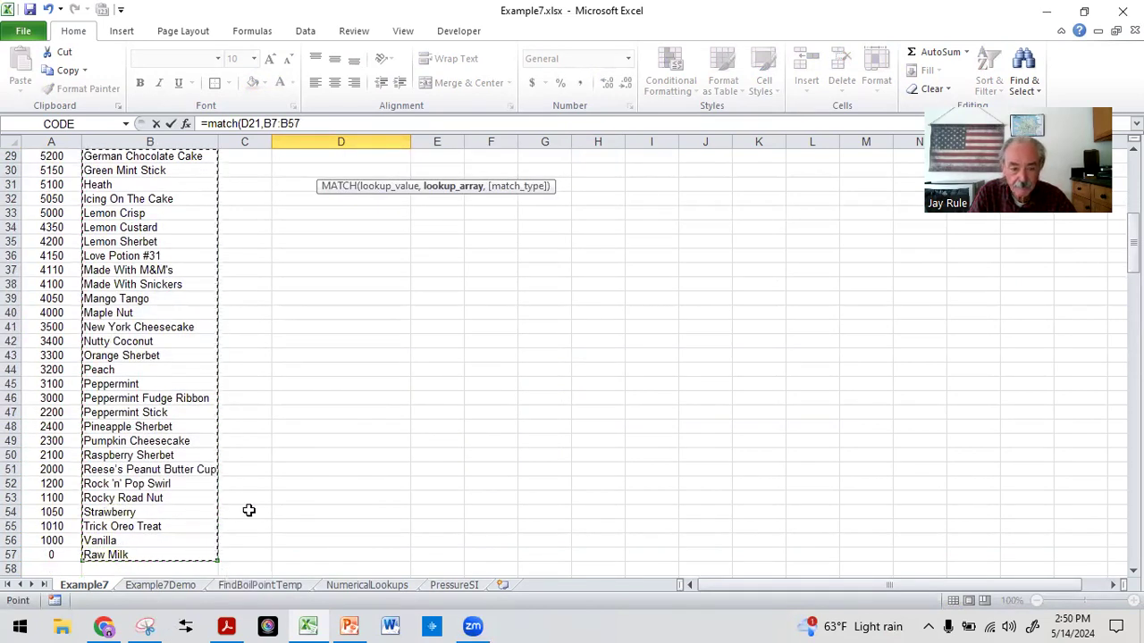
Complete the D22 formula with exact match type 0, making it =MATCH(D21,B7:B57,0), and check Black Walnut's position in the product name list
{"action": "type", "text": ","}
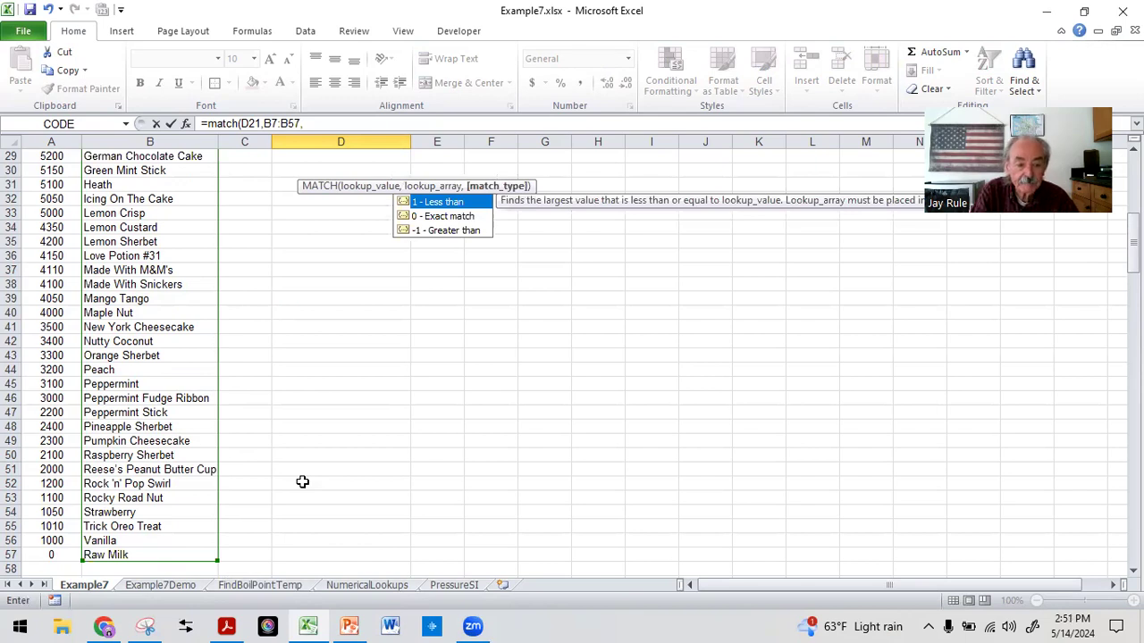
{"action": "type", "text": "0"}
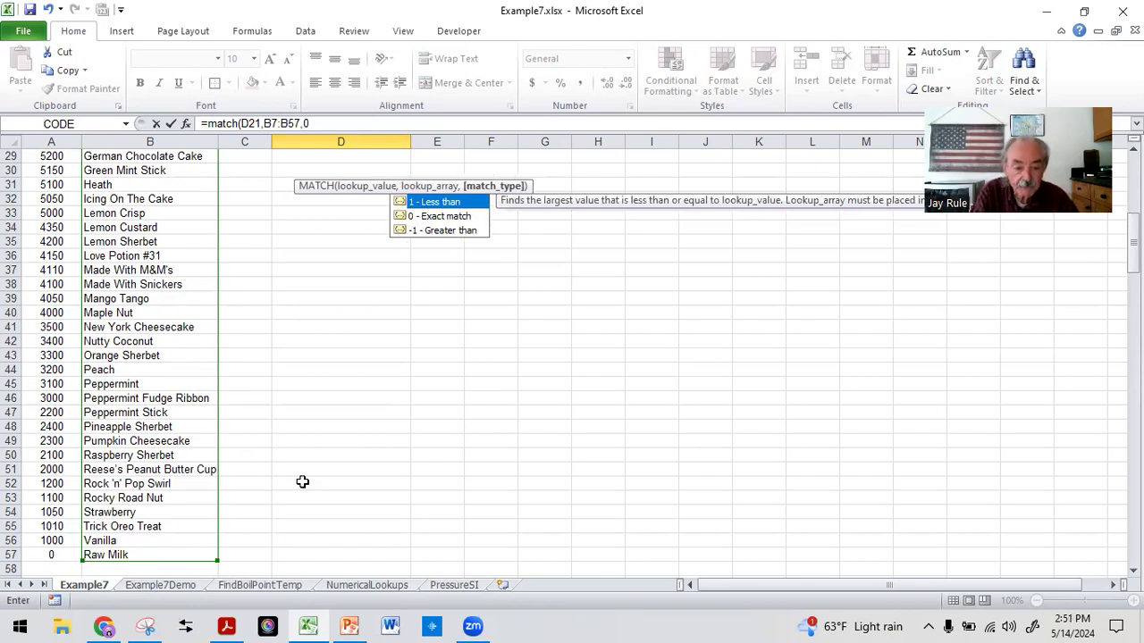
{"action": "type", "text": ")"}
{"action": "key", "text": "Return"}
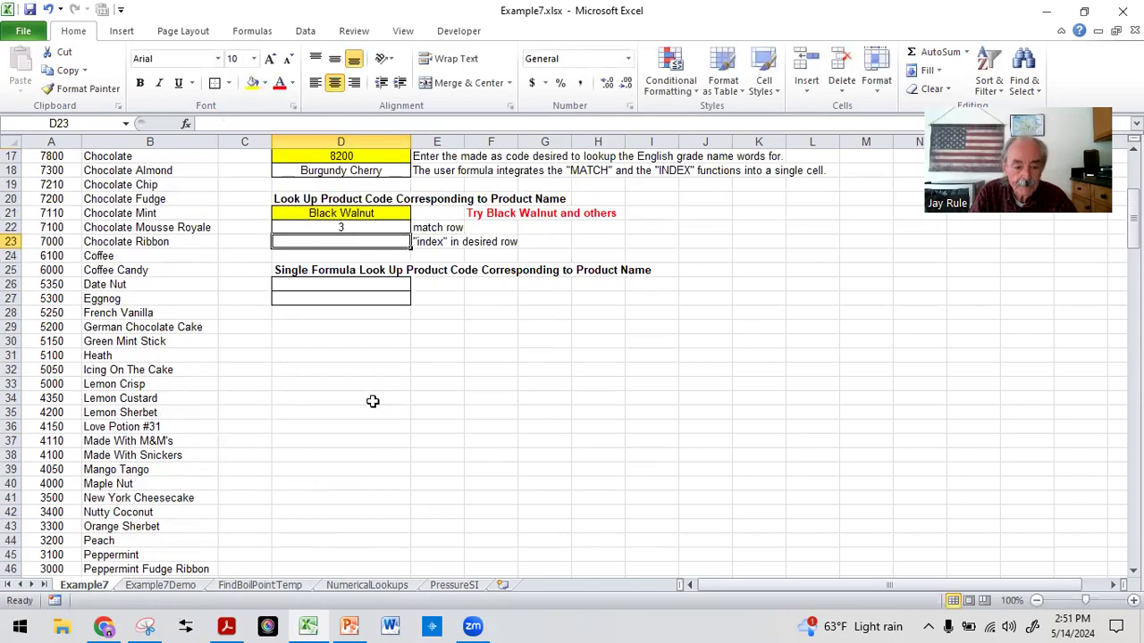
{"action": "left_click", "coordinate": [411, 354]}
{"action": "scroll", "coordinate": [146, 327], "scroll_direction": "up", "scroll_amount": 2}
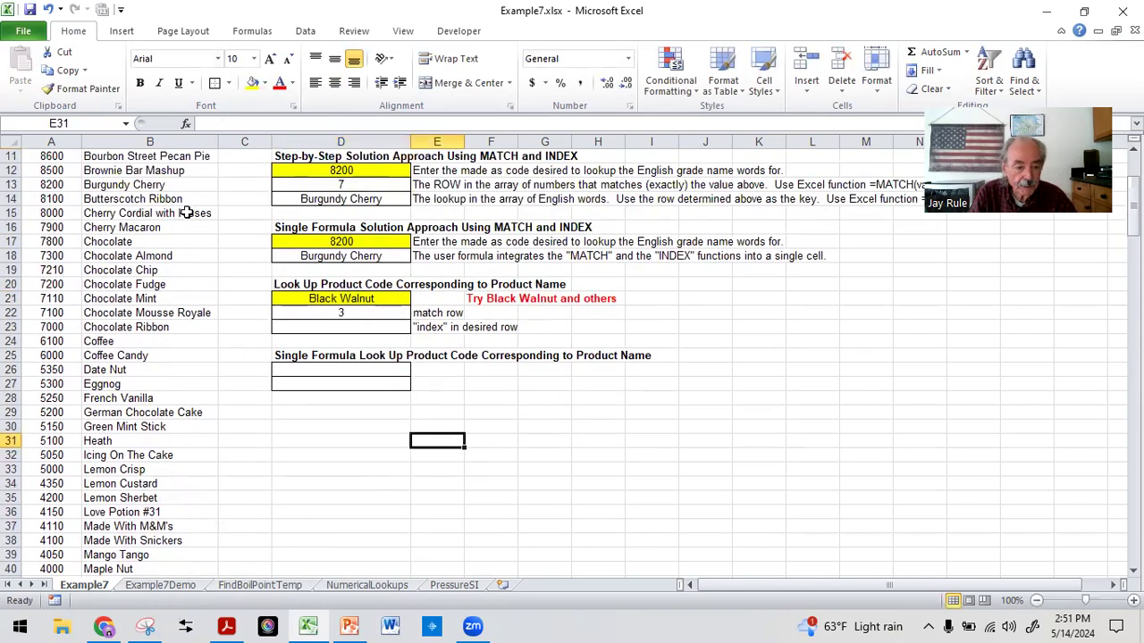
{"action": "scroll", "coordinate": [185, 213], "scroll_direction": "up", "scroll_amount": 3}
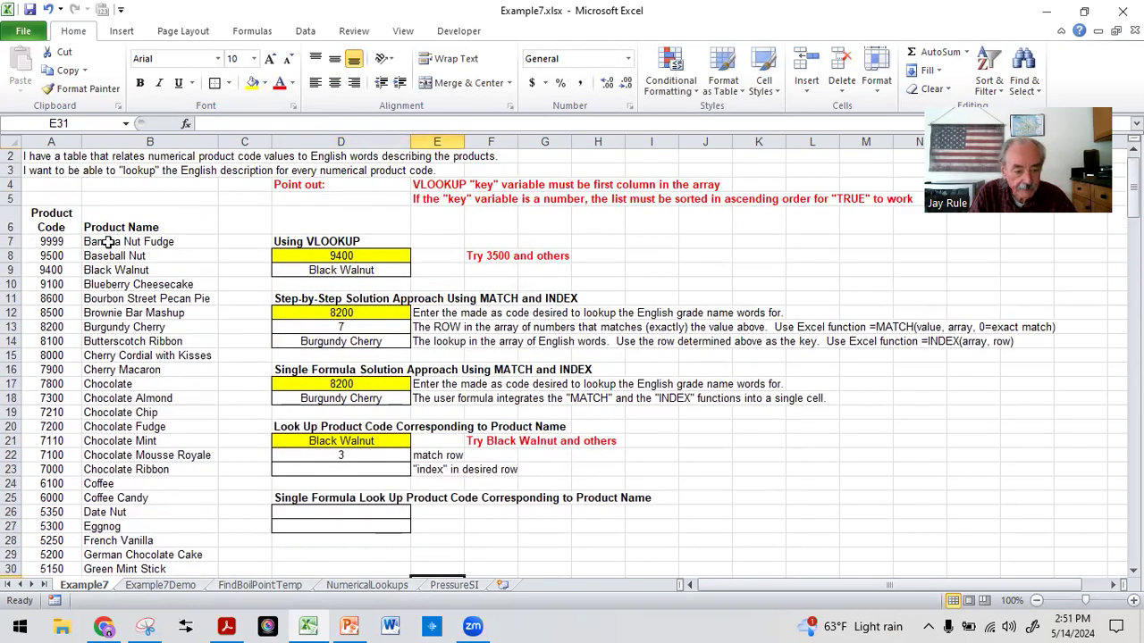
{"action": "left_click_drag", "start_coordinate": [107, 241], "coordinate": [108, 270]}
{"action": "left_click", "coordinate": [109, 270]}
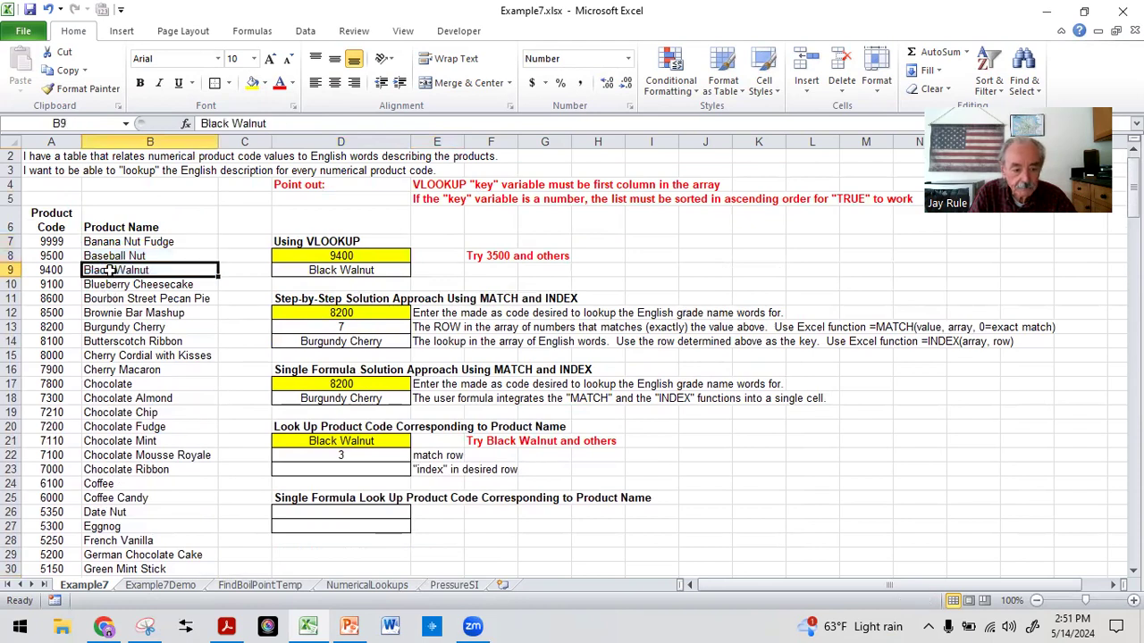
Enter =INDEX(A7:A57,D22) in D23 to return the product code from the matched row
{"action": "left_click", "coordinate": [349, 470]}
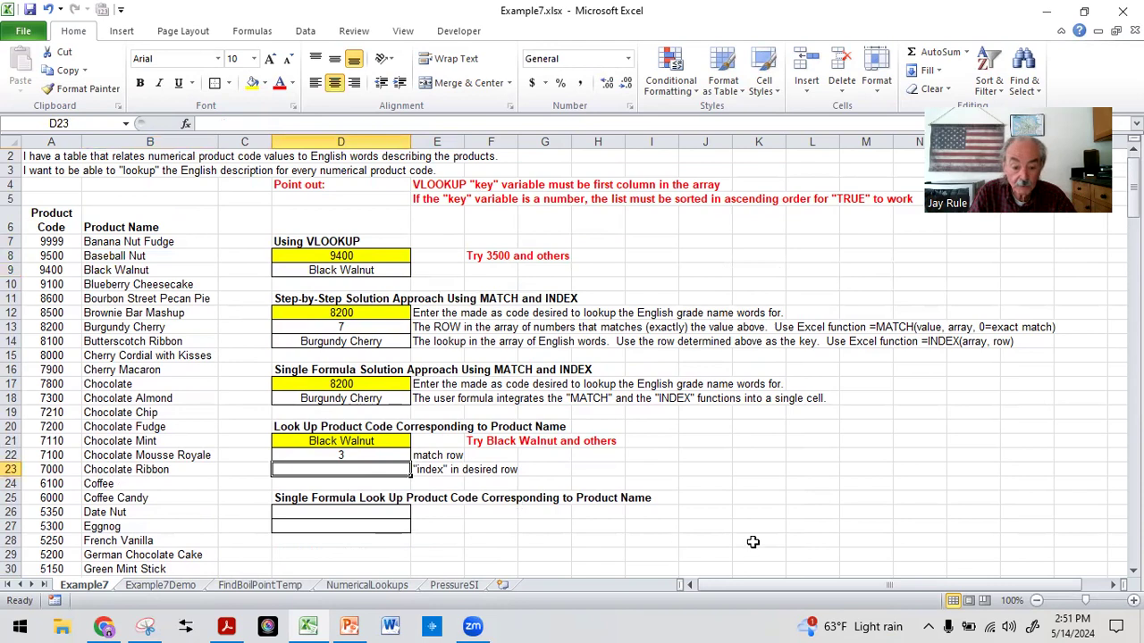
{"action": "type", "text": "="}
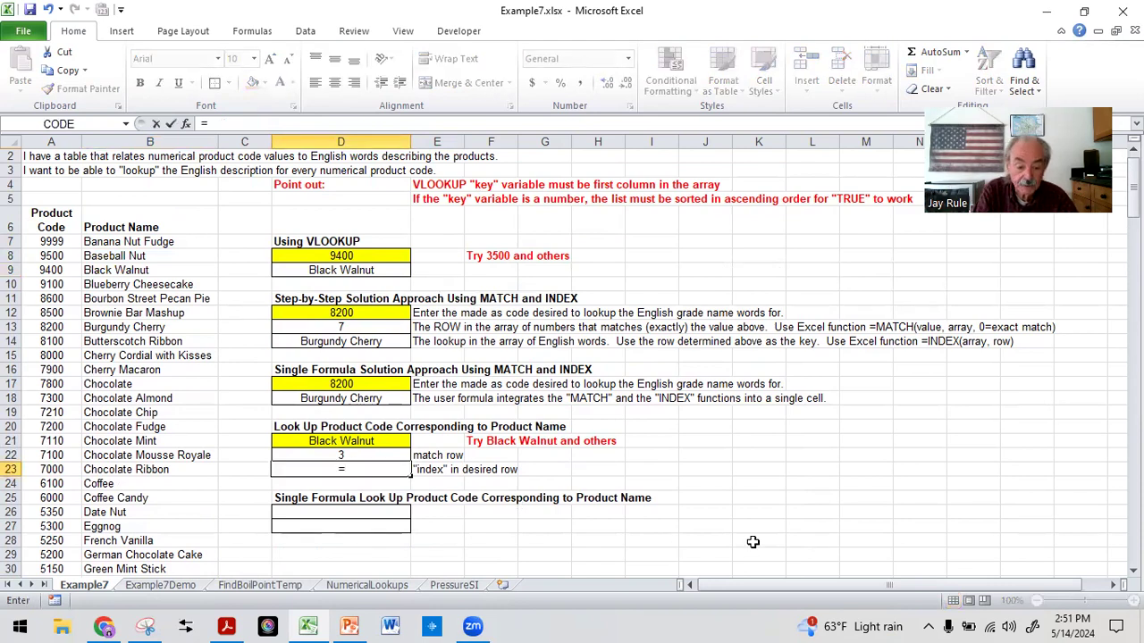
{"action": "type", "text": "index("}
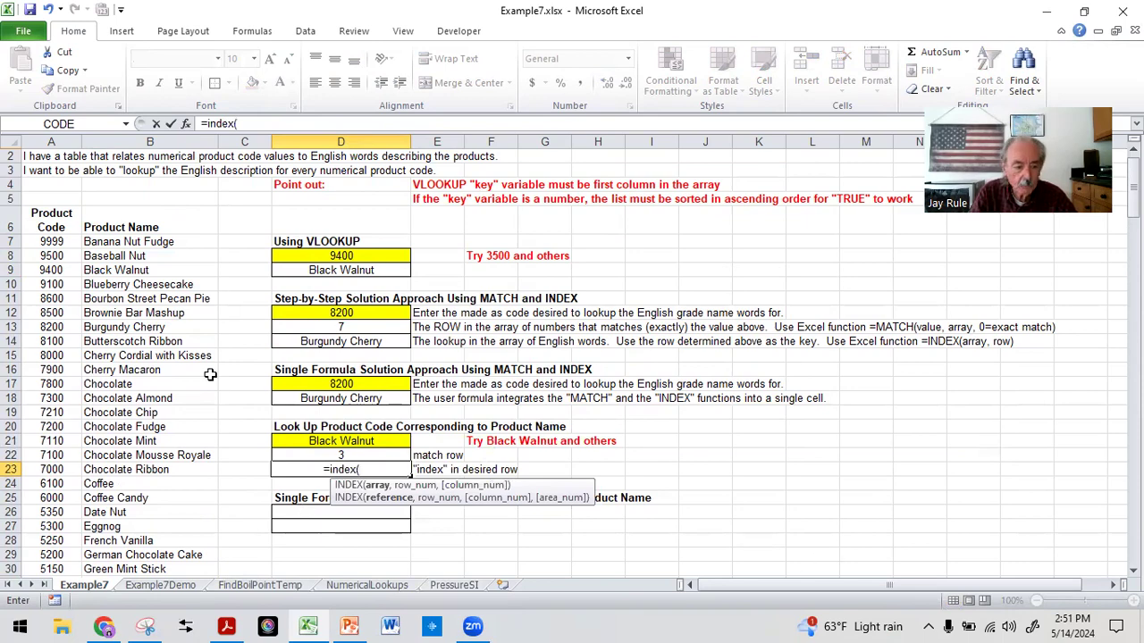
{"action": "left_click_drag", "start_coordinate": [42, 241], "coordinate": [38, 542]}
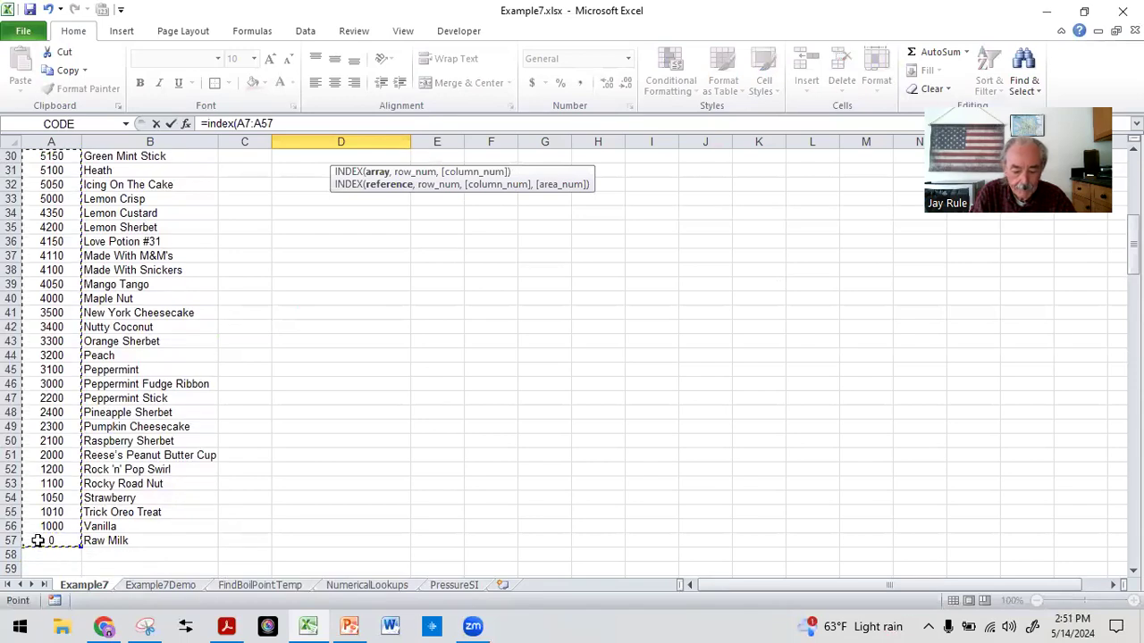
{"action": "type", "text": ","}
{"action": "scroll", "coordinate": [38, 541], "scroll_direction": "up", "scroll_amount": 8}
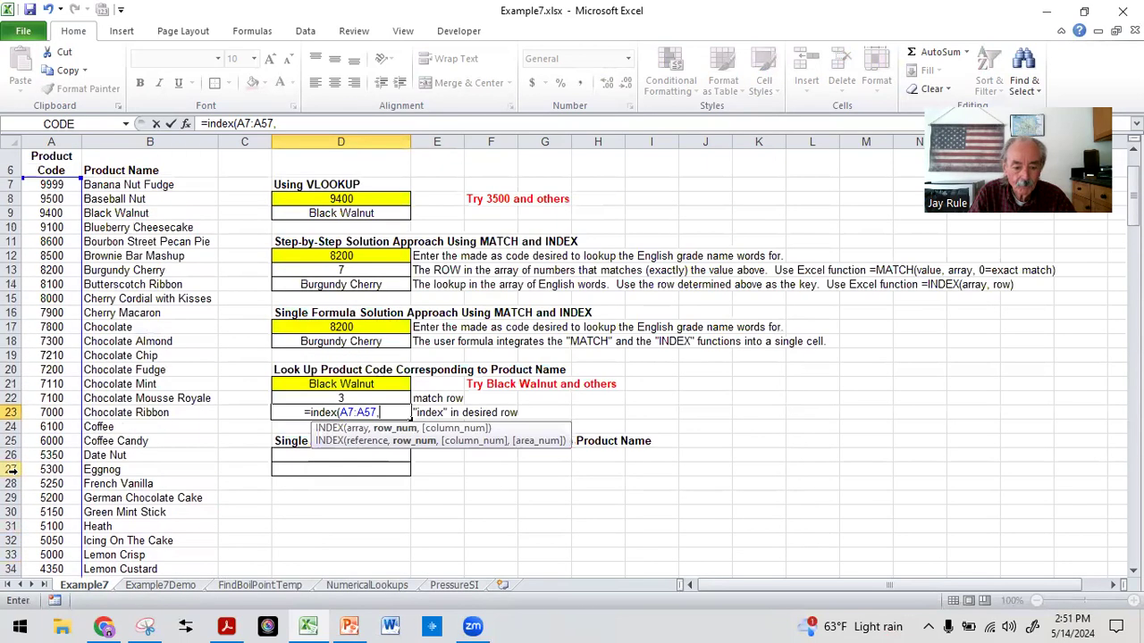
{"action": "left_click", "coordinate": [312, 398]}
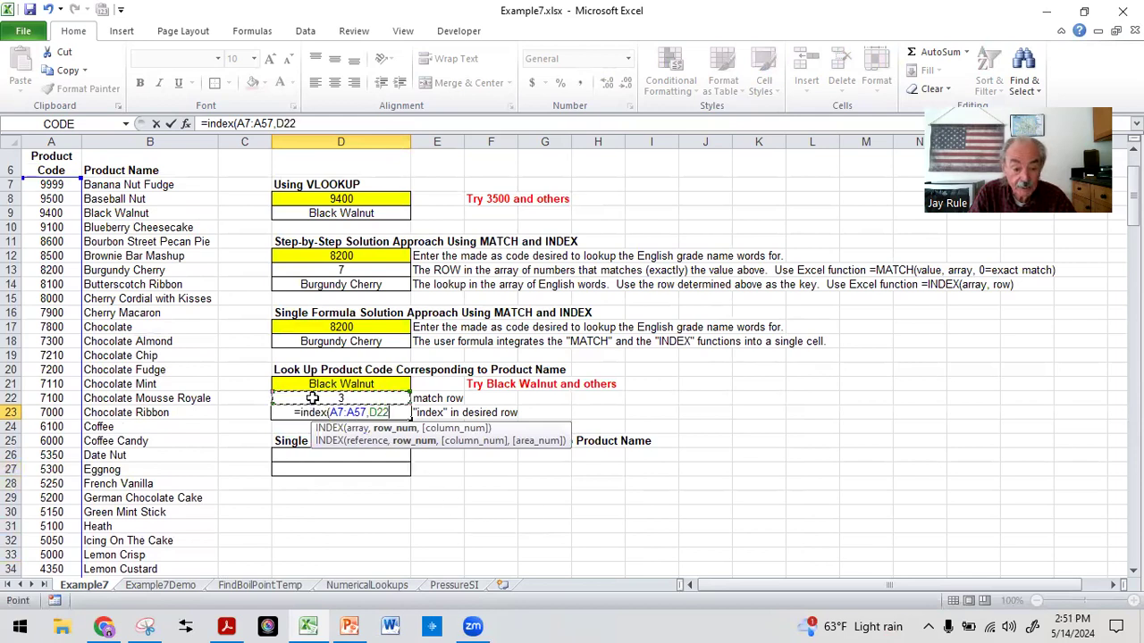
{"action": "type", "text": ")"}
{"action": "key", "text": "Return"}
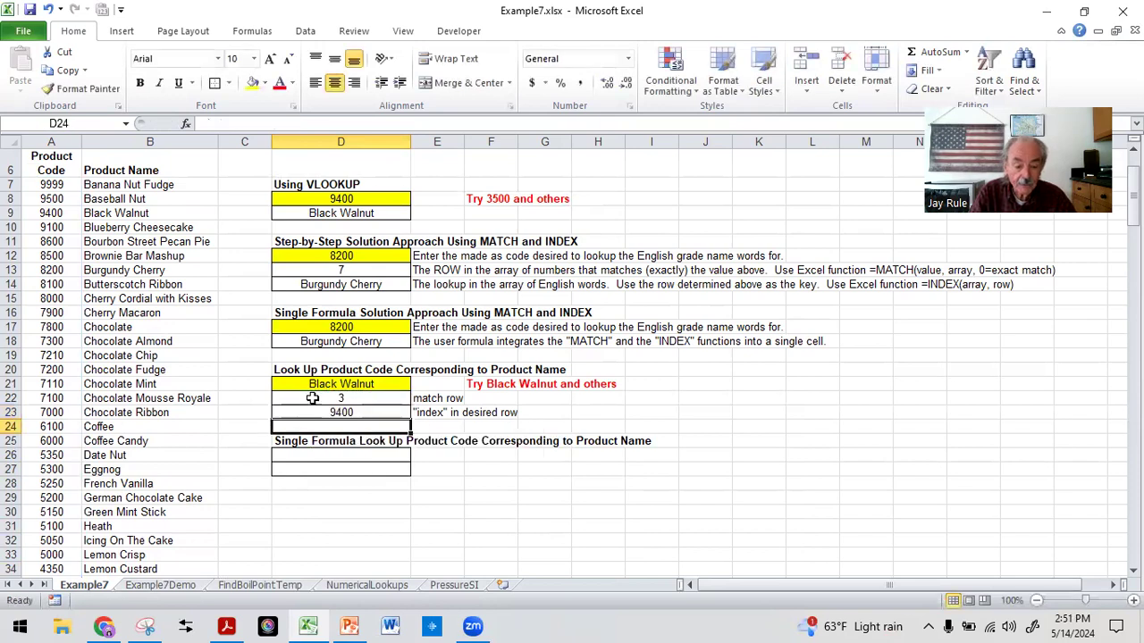
{"action": "left_click", "coordinate": [496, 513]}
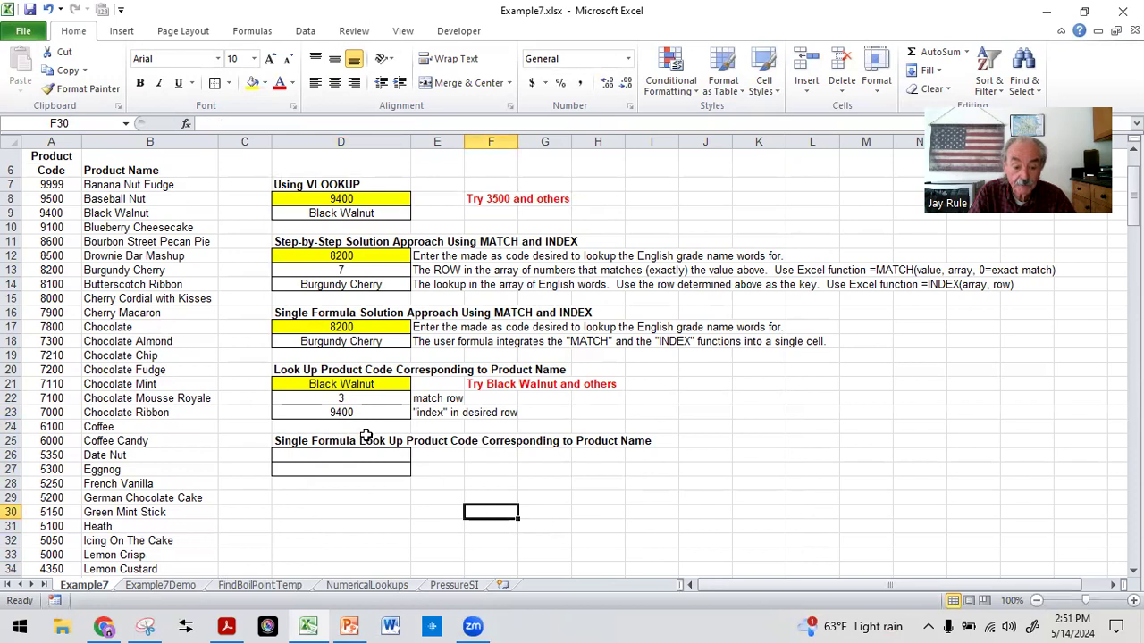
Test the reverse lookup by entering the product code 8200 in D21 in place of a name, and inspect the MATCH formula in D22
{"action": "left_click", "coordinate": [313, 386]}
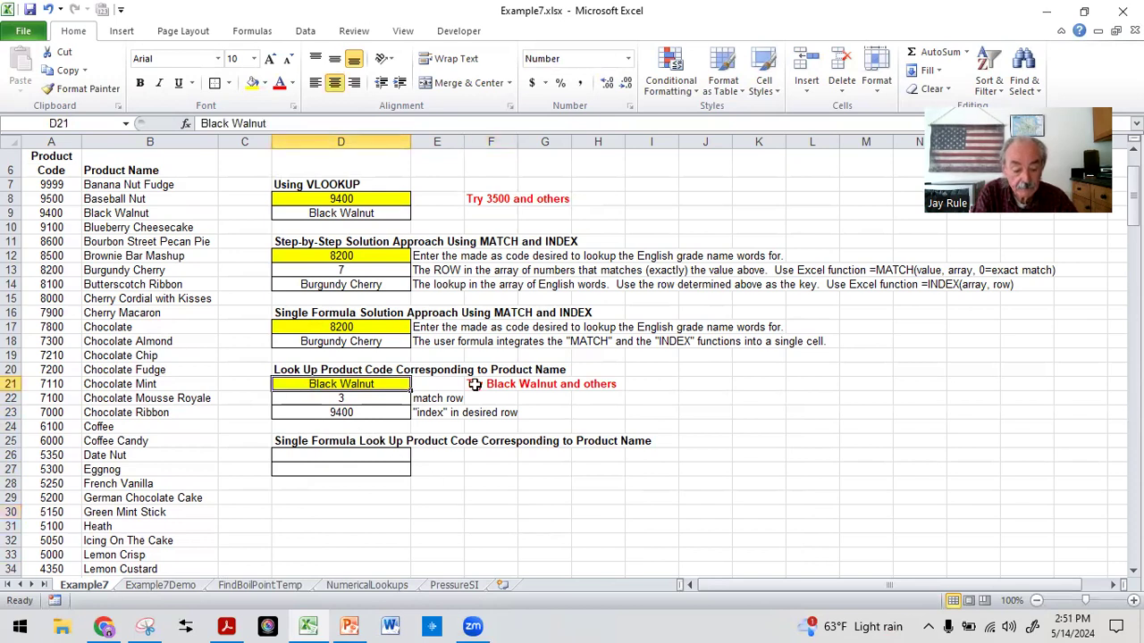
{"action": "type", "text": "8200"}
{"action": "key", "text": "Return"}
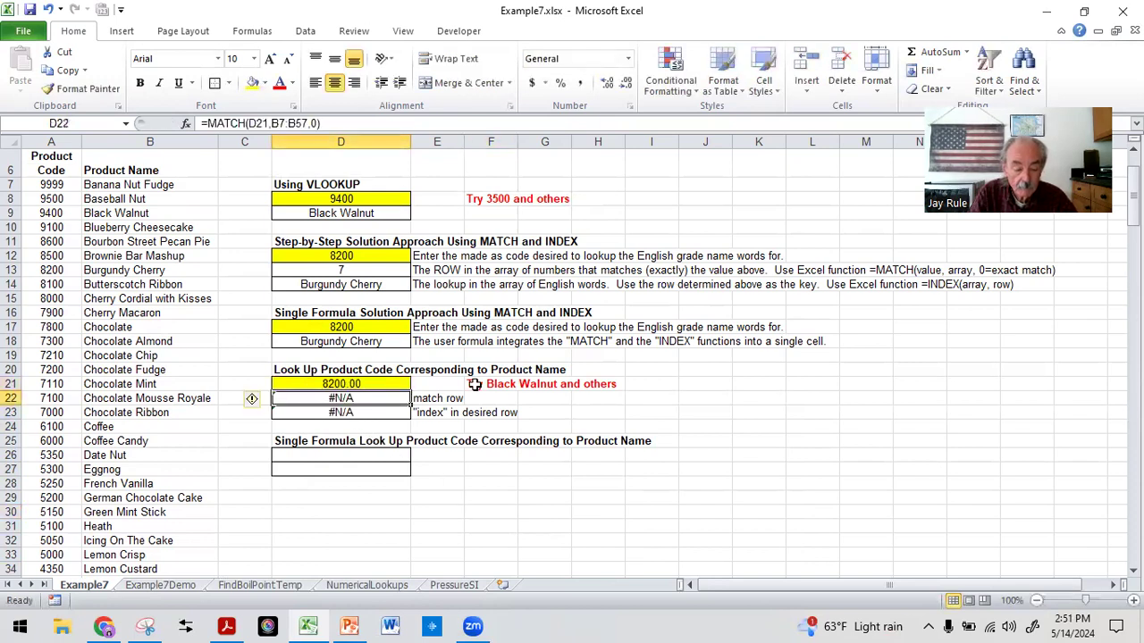
{"action": "left_click", "coordinate": [344, 383]}
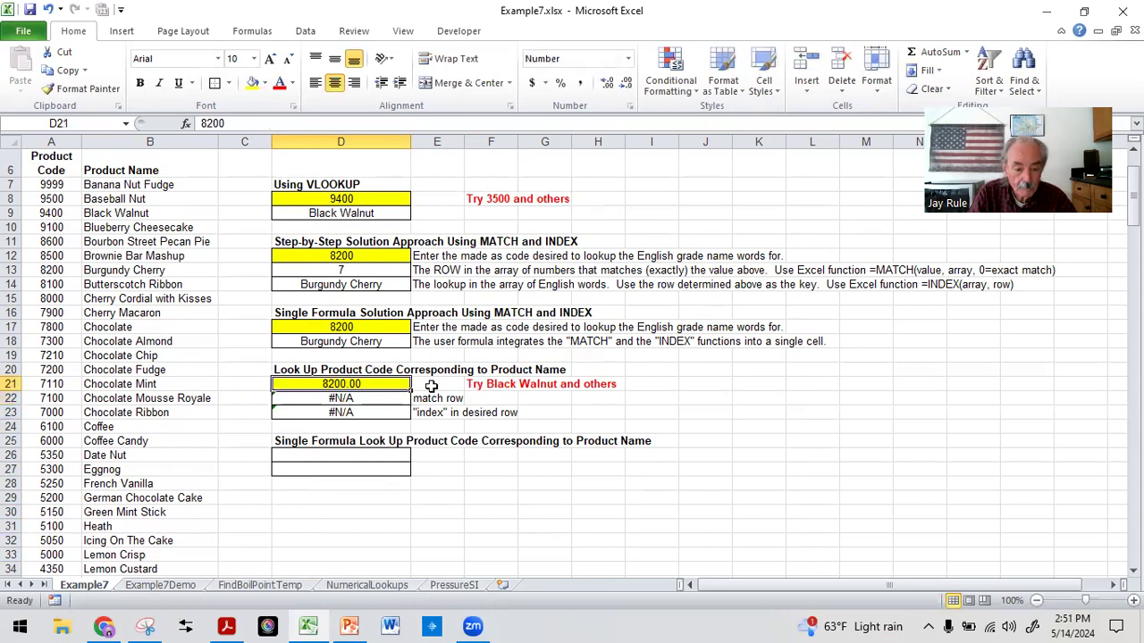
{"action": "type", "text": "8200"}
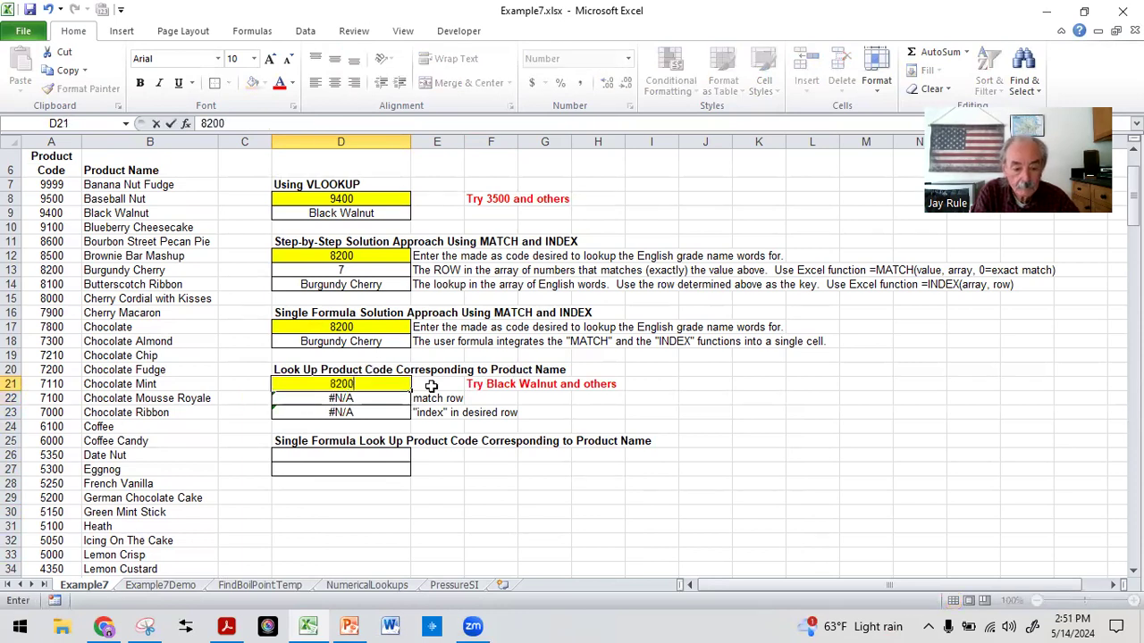
{"action": "key", "text": "Return"}
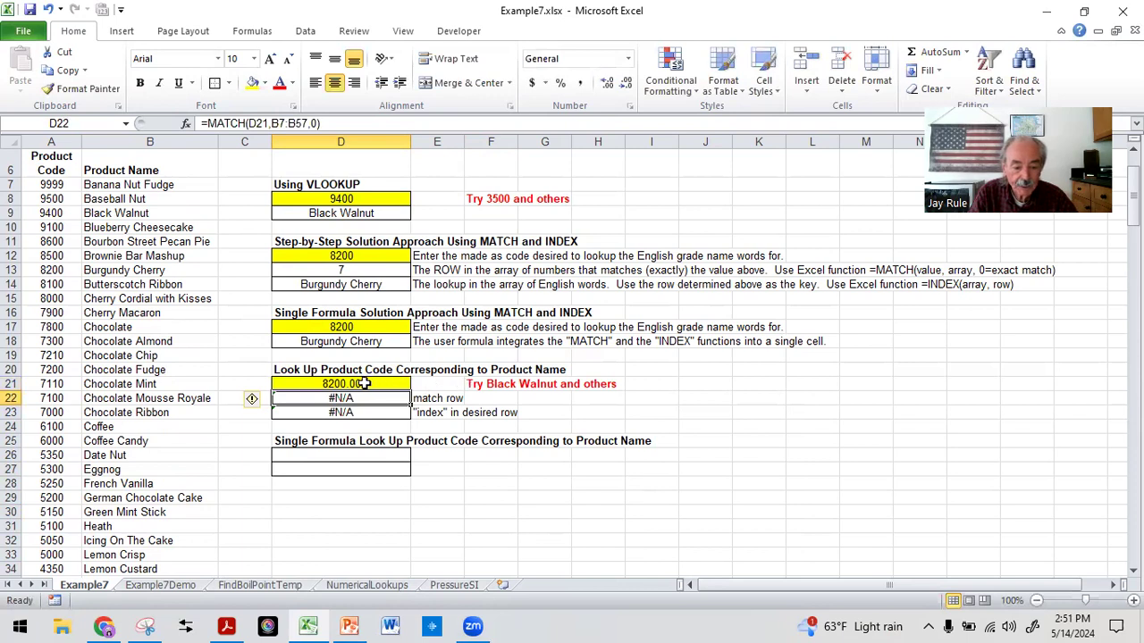
{"action": "left_click", "coordinate": [356, 383]}
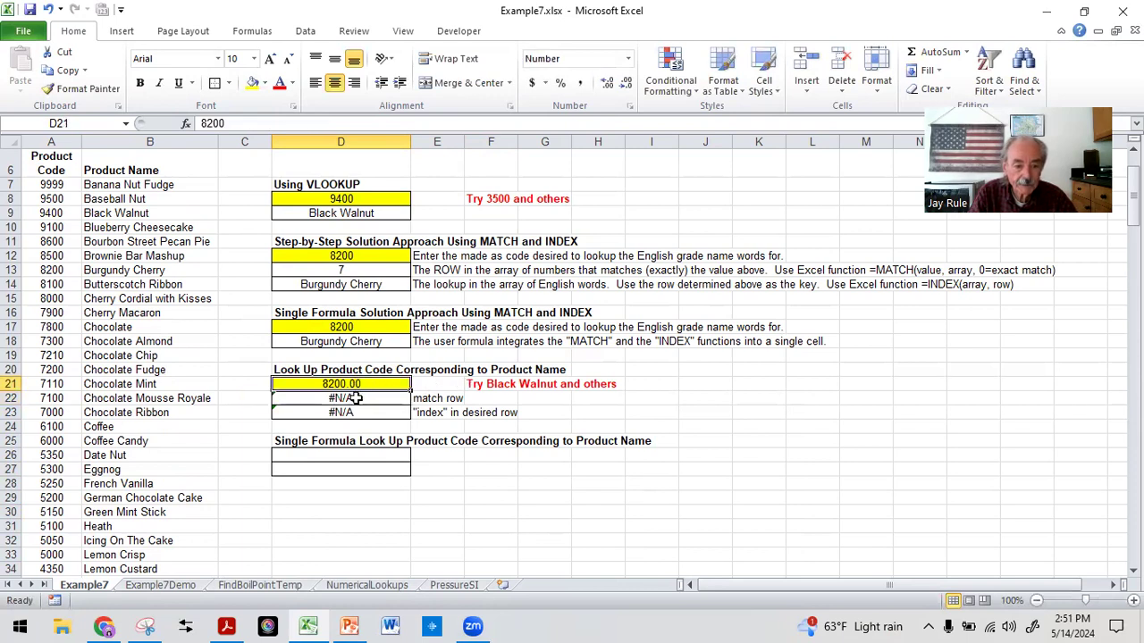
{"action": "left_click", "coordinate": [356, 399]}
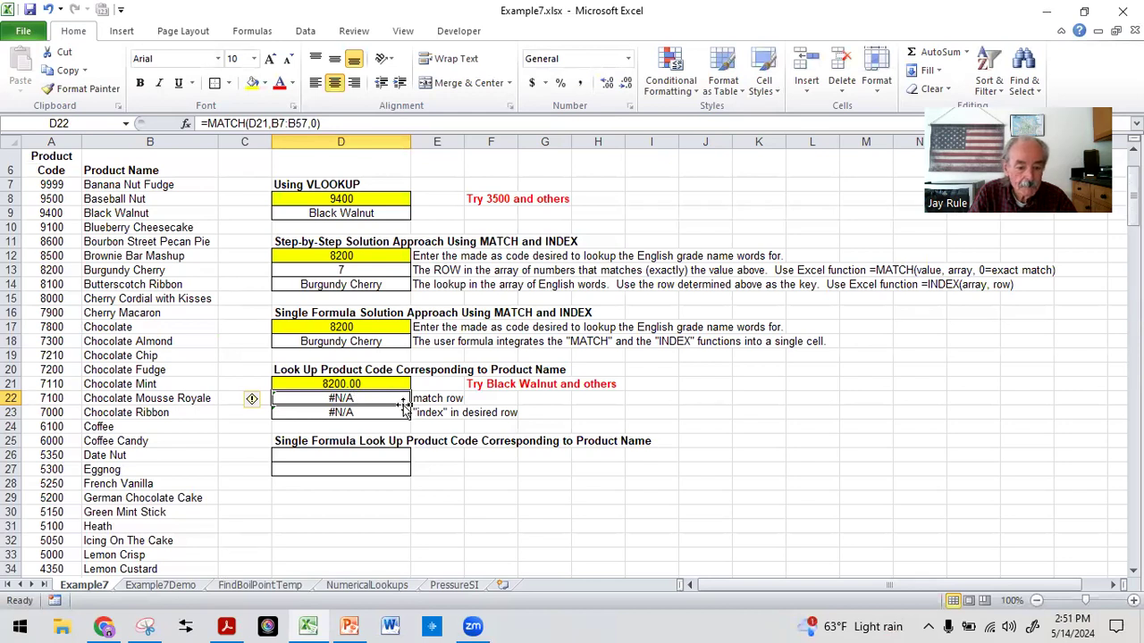
{"action": "left_click", "coordinate": [551, 514]}
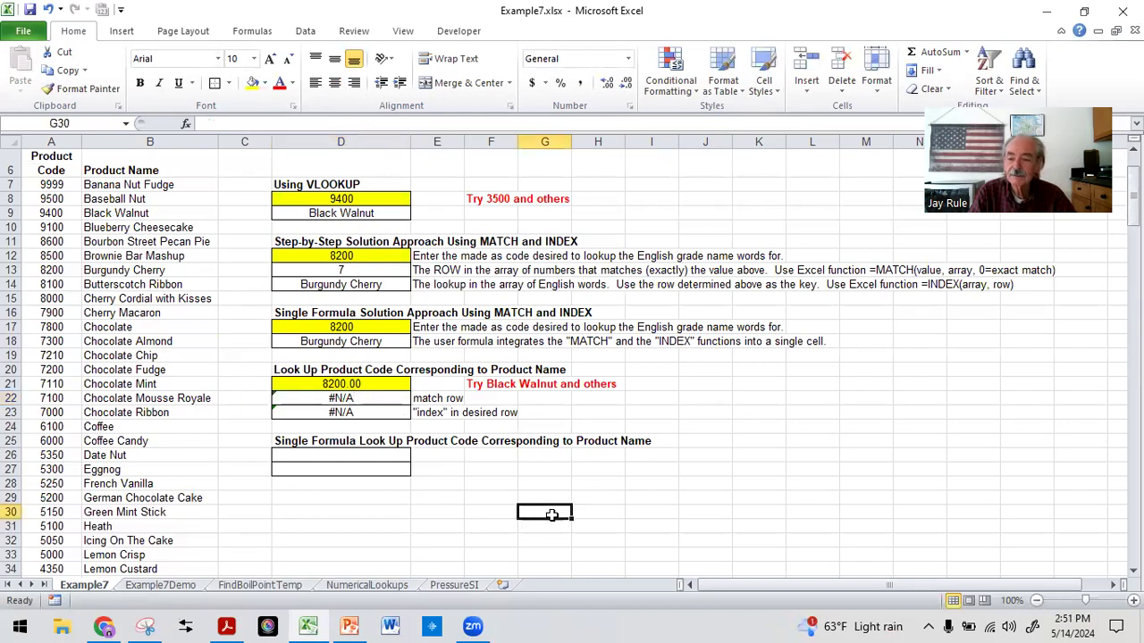
{"action": "left_click", "coordinate": [460, 497]}
{"action": "left_click", "coordinate": [294, 382]}
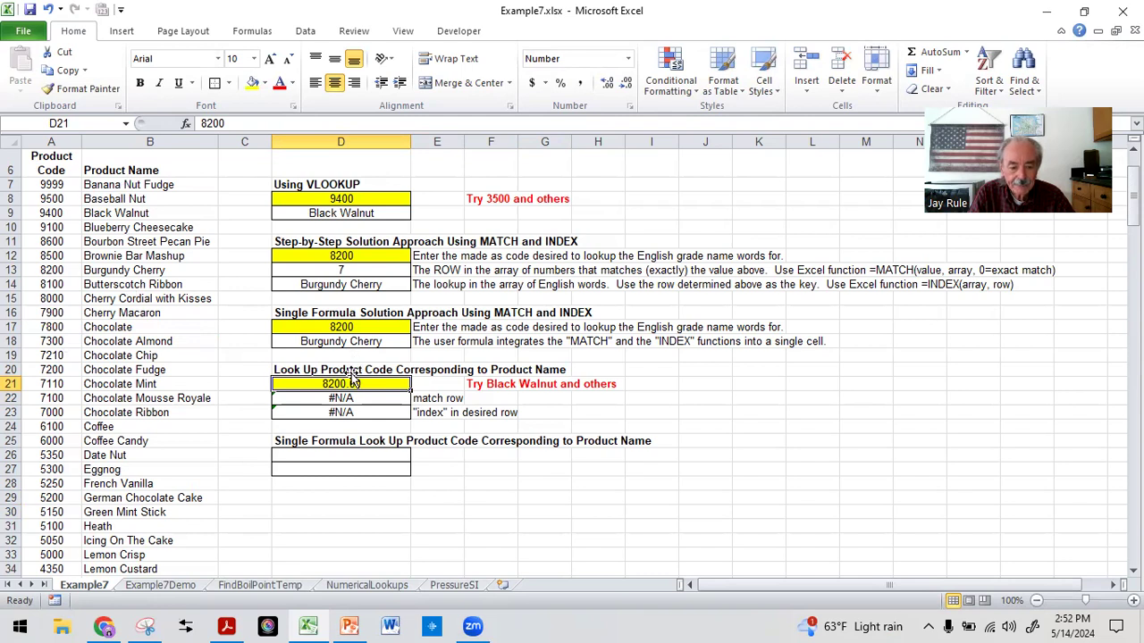
Enter Burgundy Cherry as the product name in D21 and check the code lookup in D23
{"action": "left_click", "coordinate": [537, 496]}
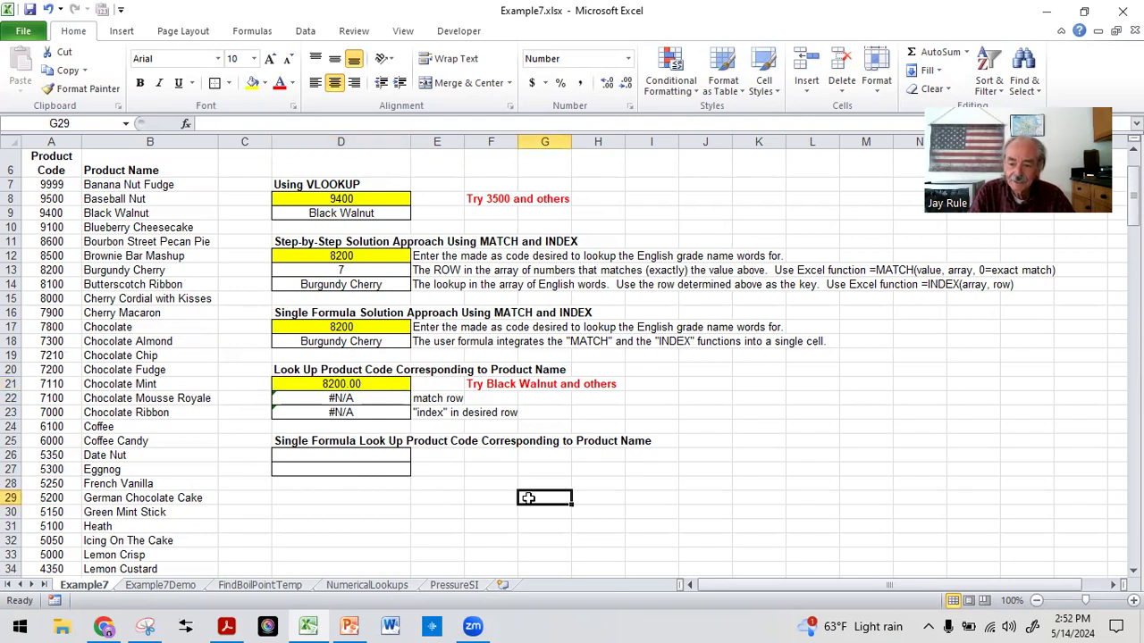
{"action": "left_click", "coordinate": [335, 384]}
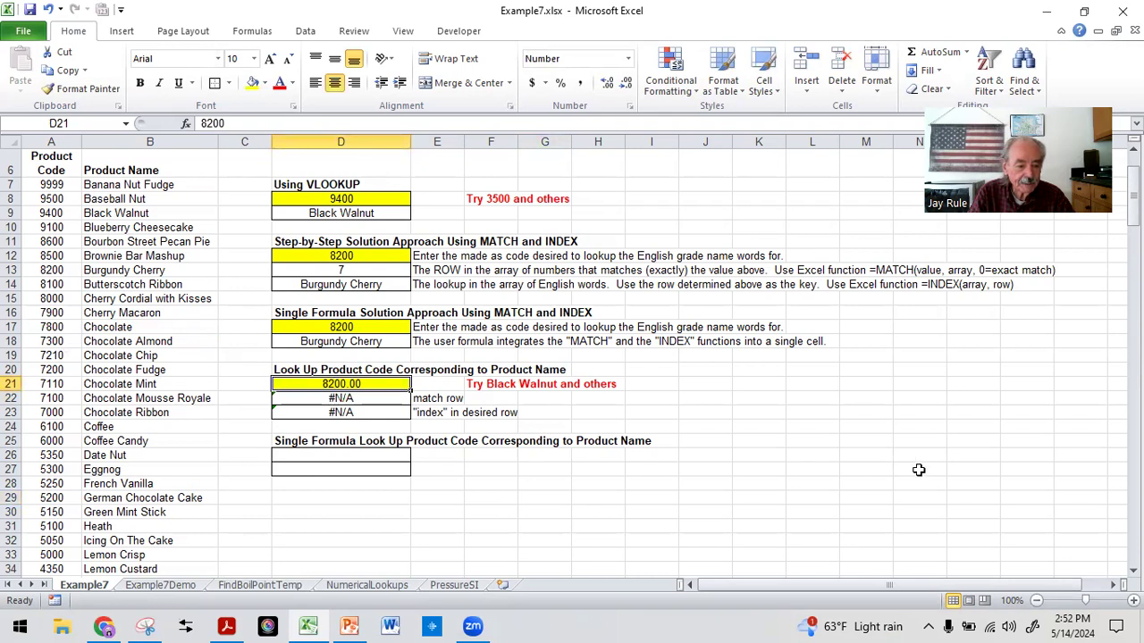
{"action": "type", "text": "Burgu"}
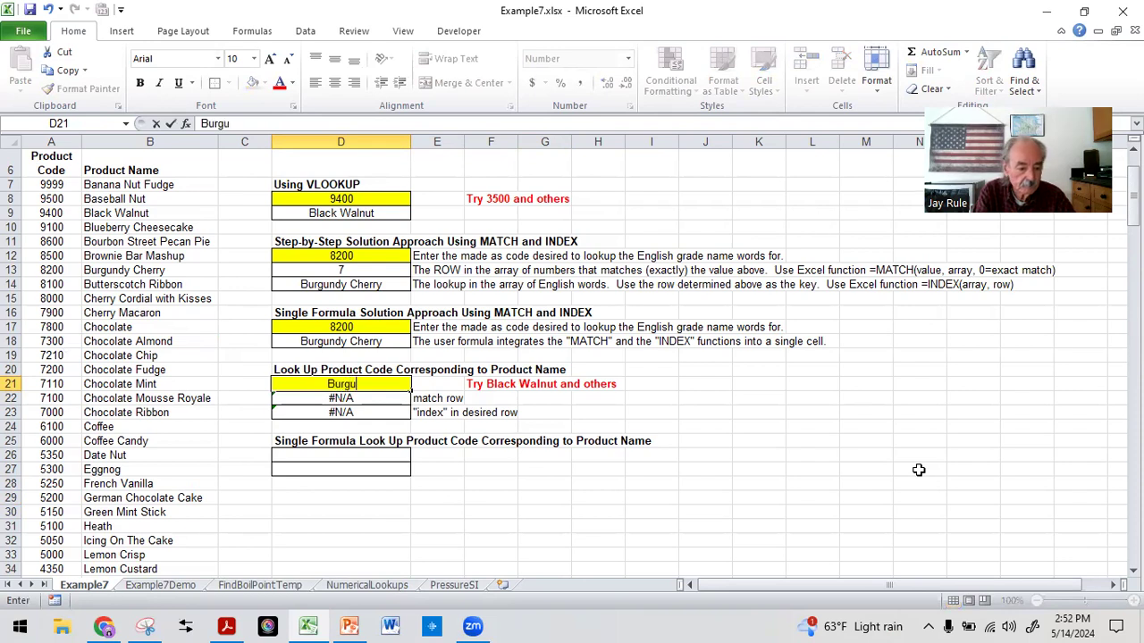
{"action": "type", "text": "ndy Cherry"}
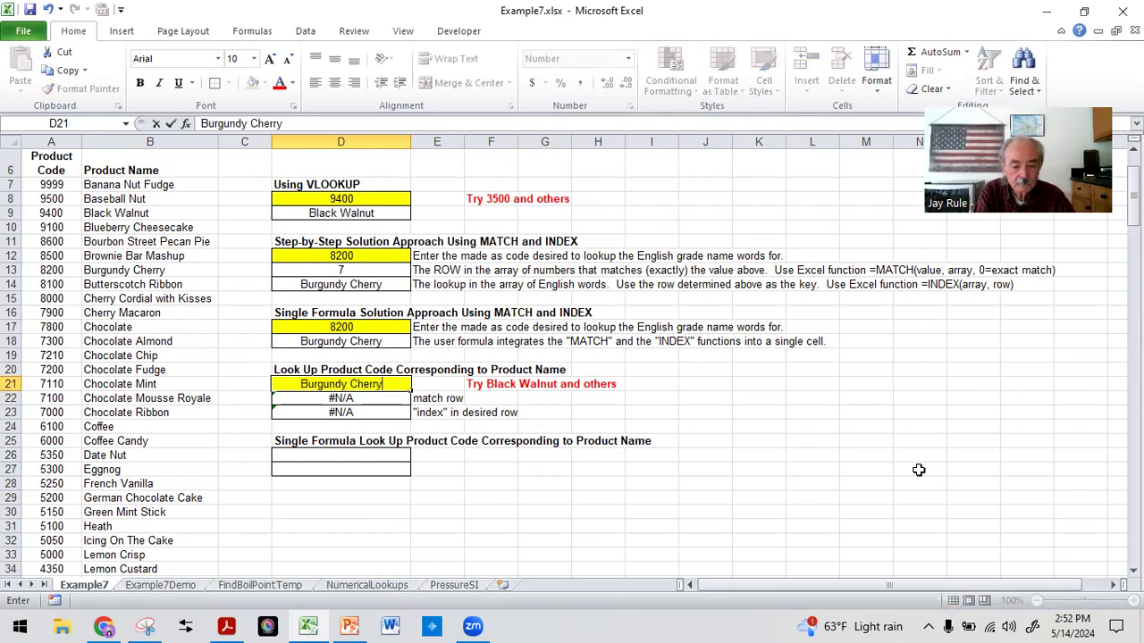
{"action": "key", "text": "Return"}
{"action": "left_click", "coordinate": [534, 513]}
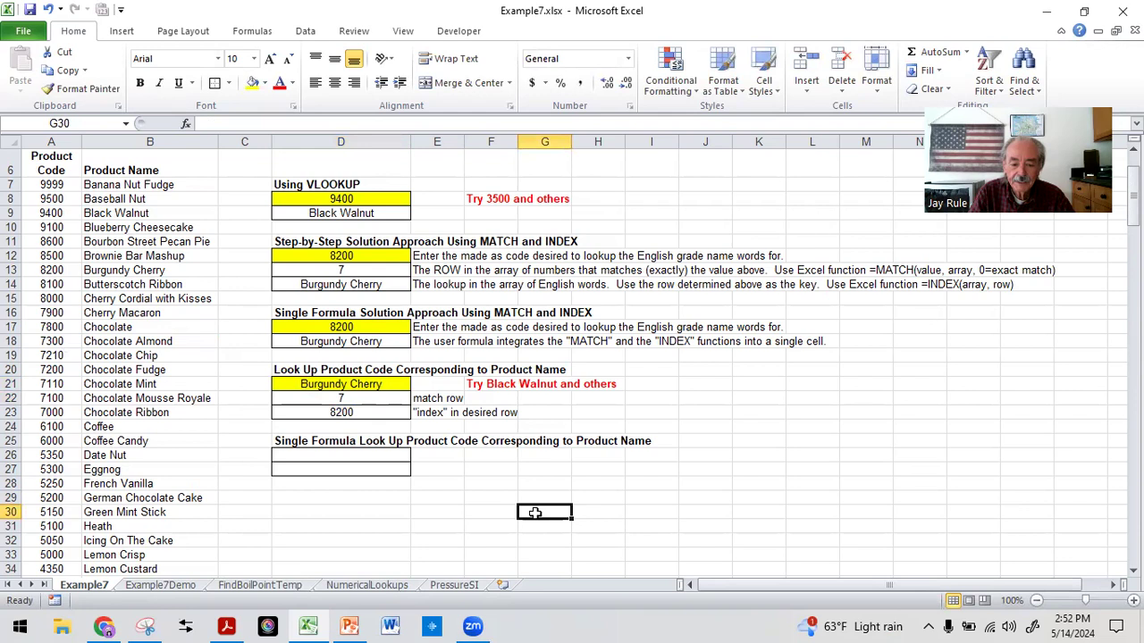
{"action": "left_click", "coordinate": [331, 416]}
{"action": "left_click", "coordinate": [381, 524]}
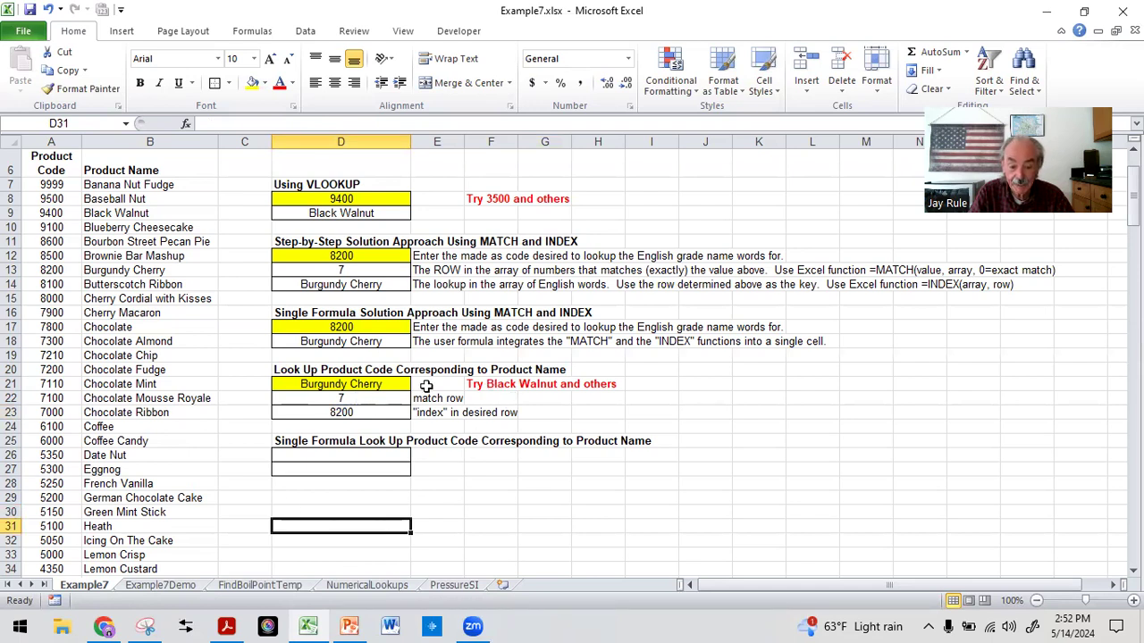
{"action": "left_click", "coordinate": [456, 495]}
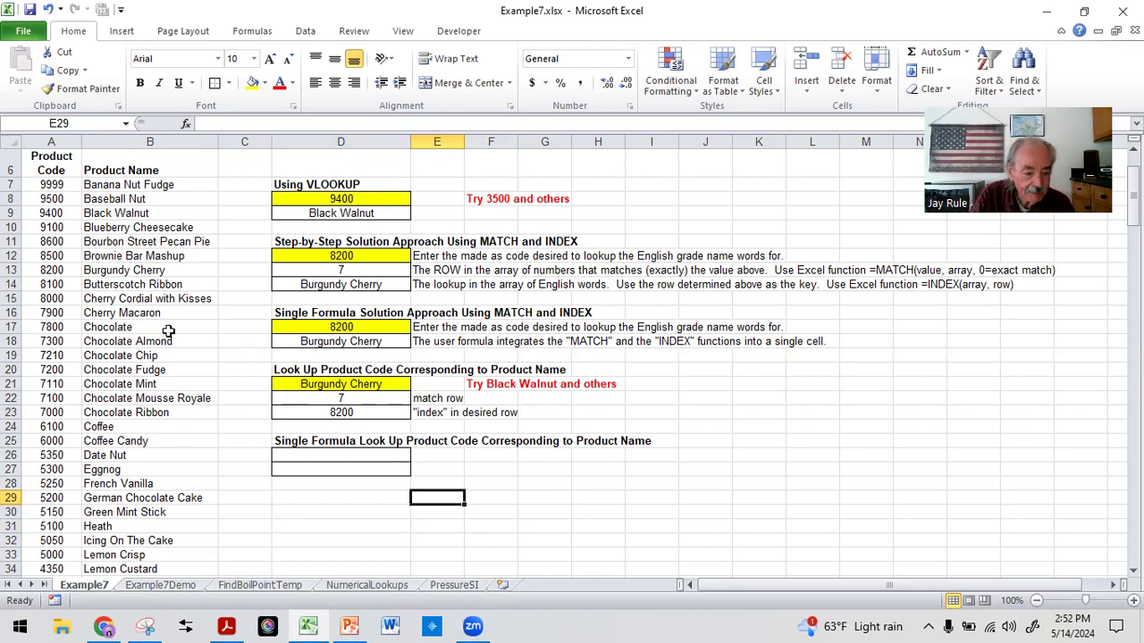
Copy the product name cell D21 into D26, the input cell of the single-formula code lookup section
{"action": "left_click", "coordinate": [302, 385]}
{"action": "left_click", "coordinate": [65, 70]}
{"action": "left_click", "coordinate": [301, 454]}
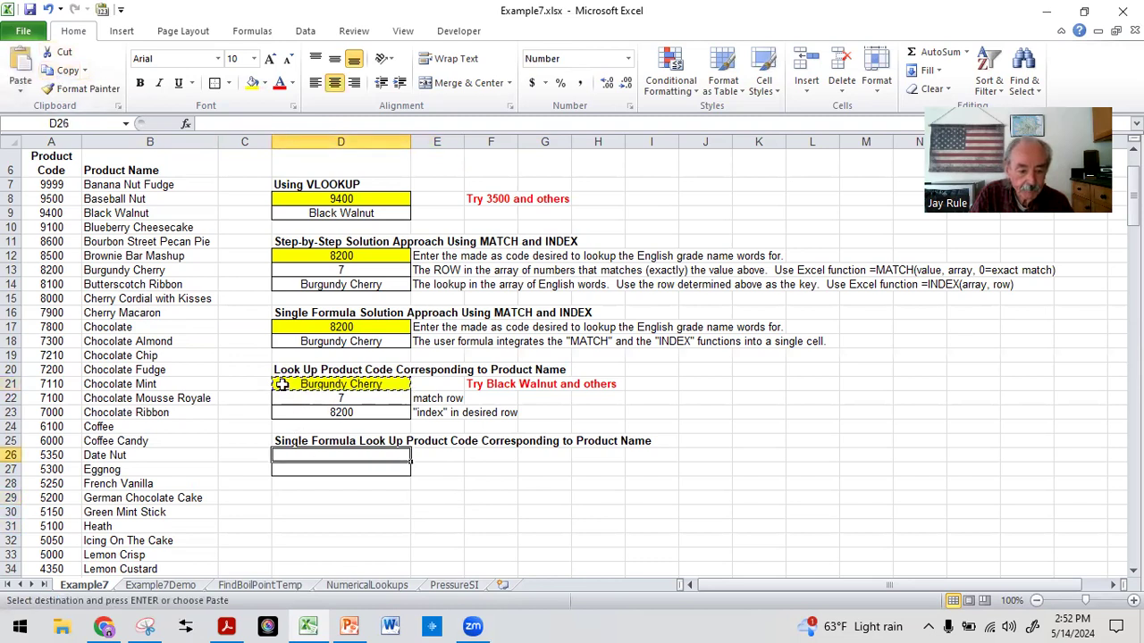
{"action": "left_click", "coordinate": [20, 59]}
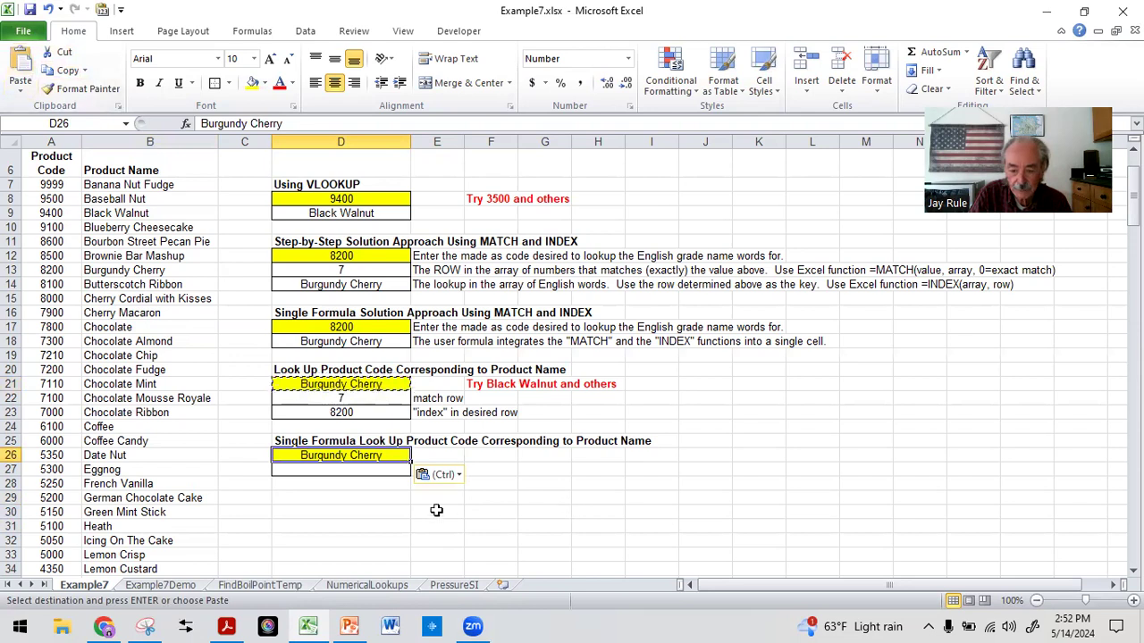
{"action": "left_click", "coordinate": [377, 510]}
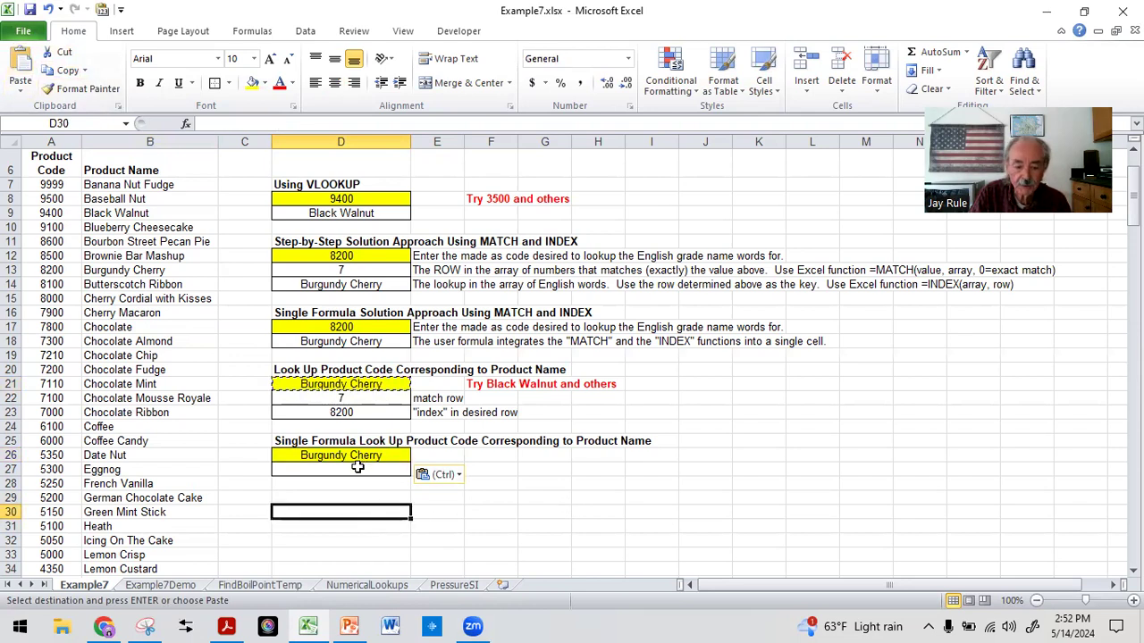
Label the result cell of the single-formula lookup by entering "Product code" in E27
{"action": "left_click", "coordinate": [358, 468]}
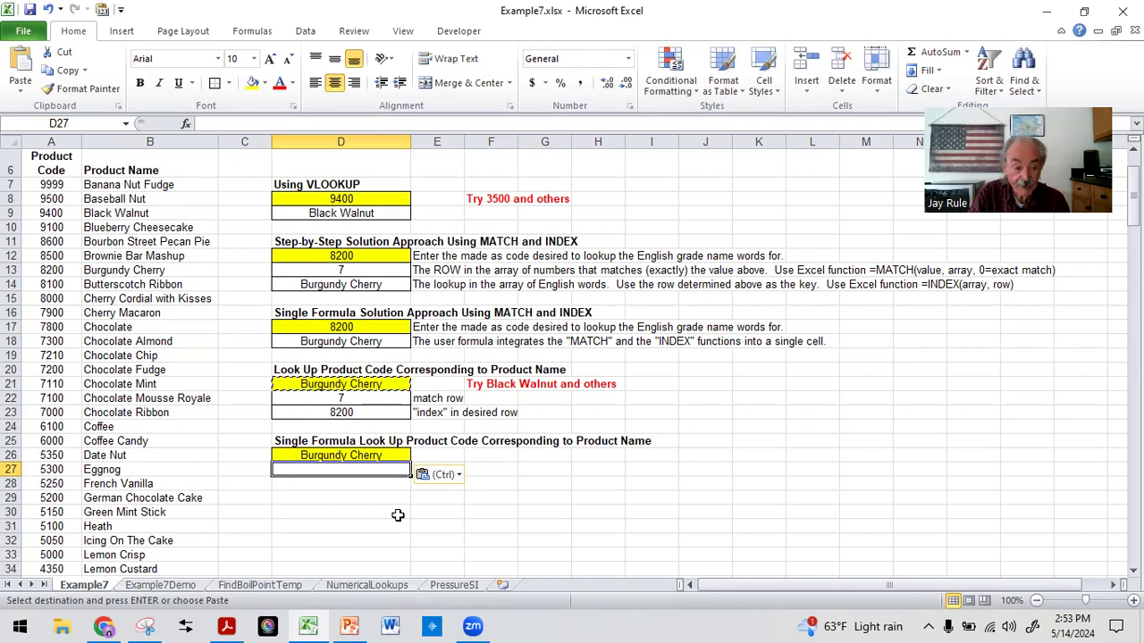
{"action": "key", "text": "Right"}
{"action": "key", "text": "Right"}
{"action": "key", "text": "Down"}
{"action": "key", "text": "Down"}
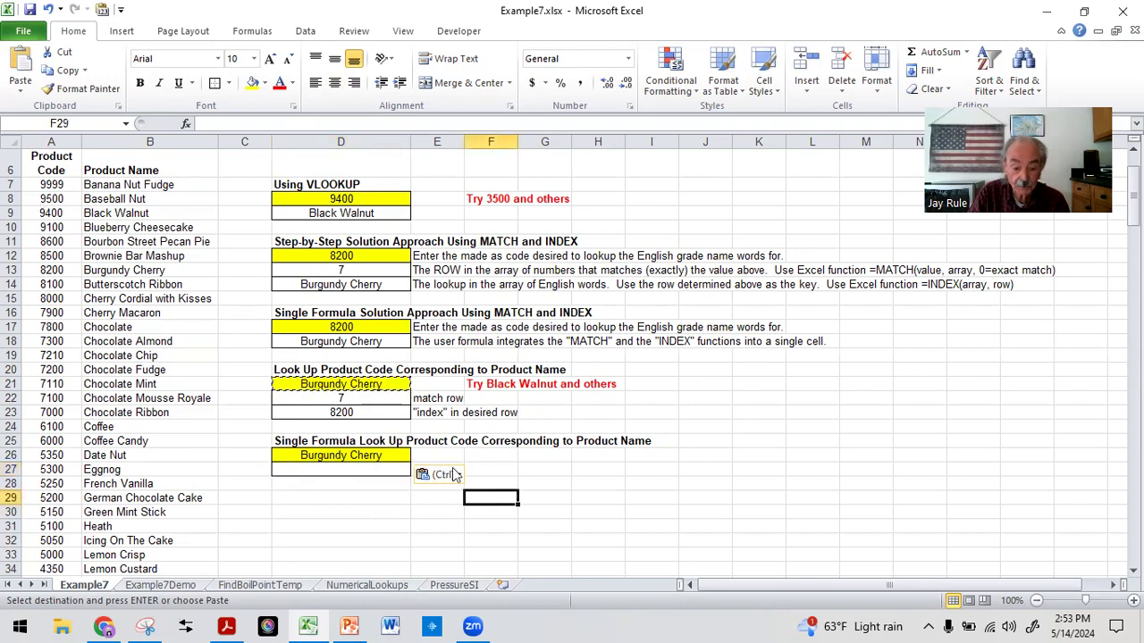
{"action": "key", "text": "Up"}
{"action": "key", "text": "Up"}
{"action": "key", "text": "Left"}
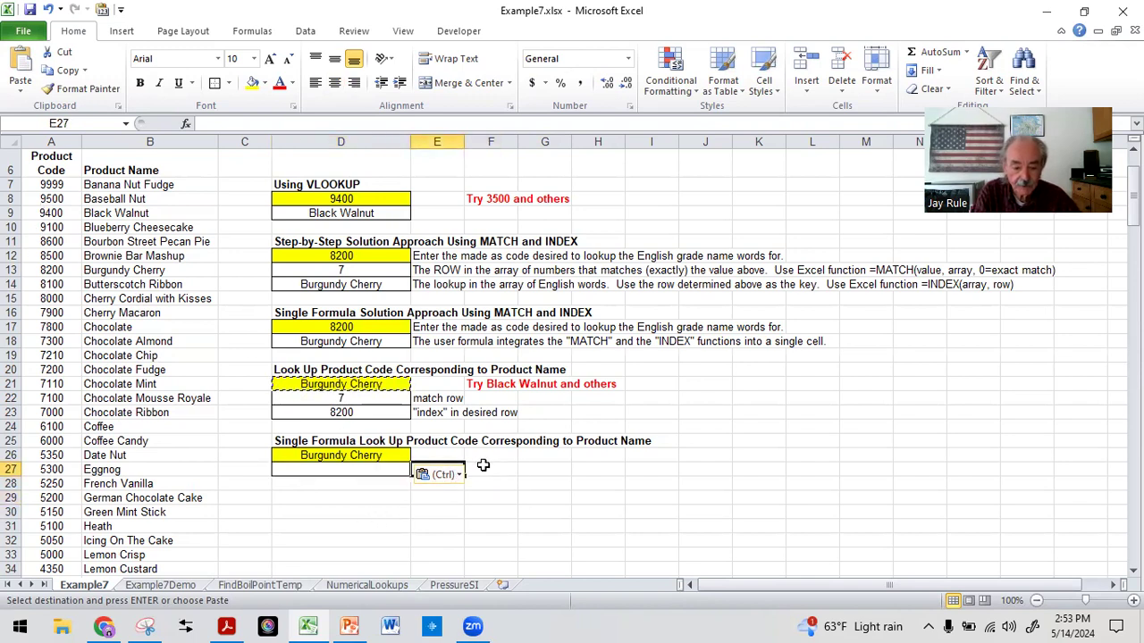
{"action": "type", "text": "Procuct code"}
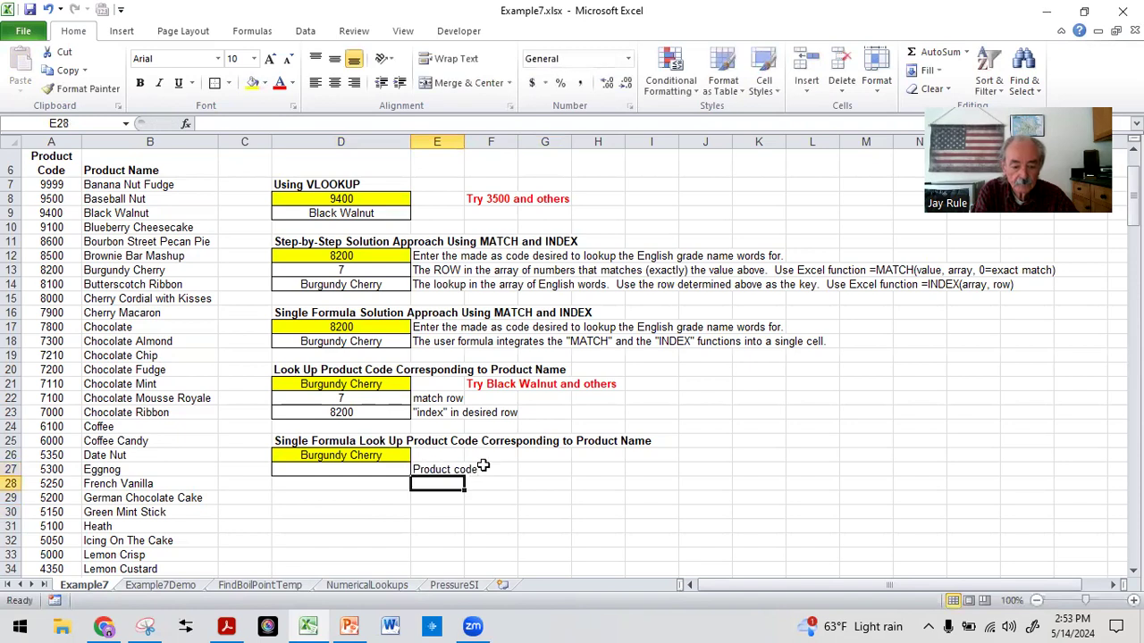
Begin an INDEX formula in D27 with the product codes A7:A57 as the array
{"action": "key", "text": "Left"}
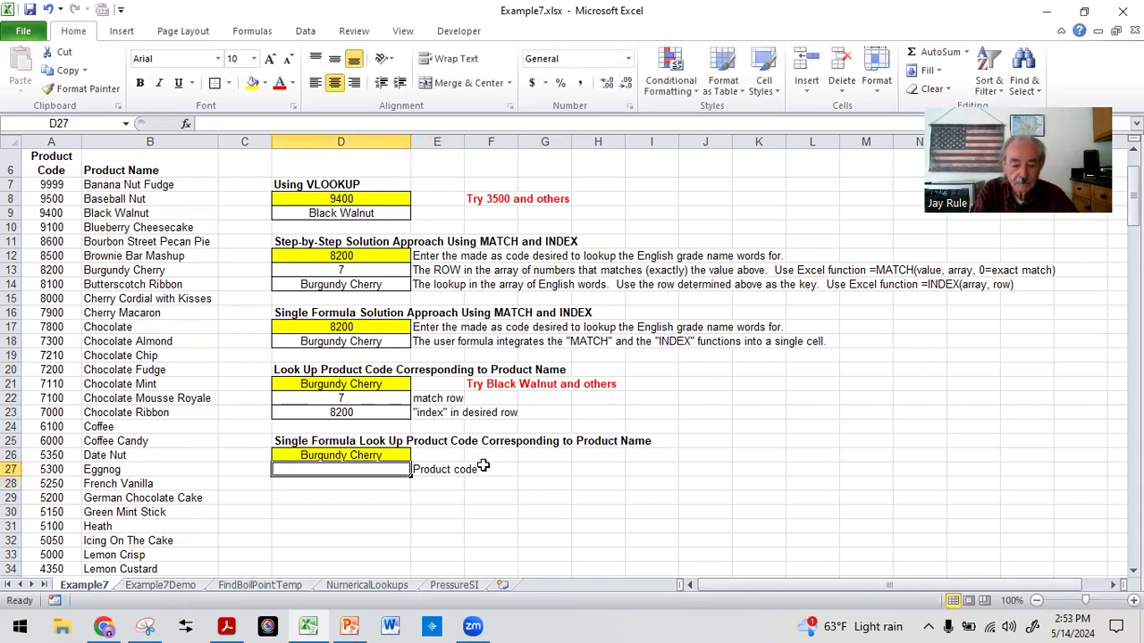
{"action": "type", "text": "="}
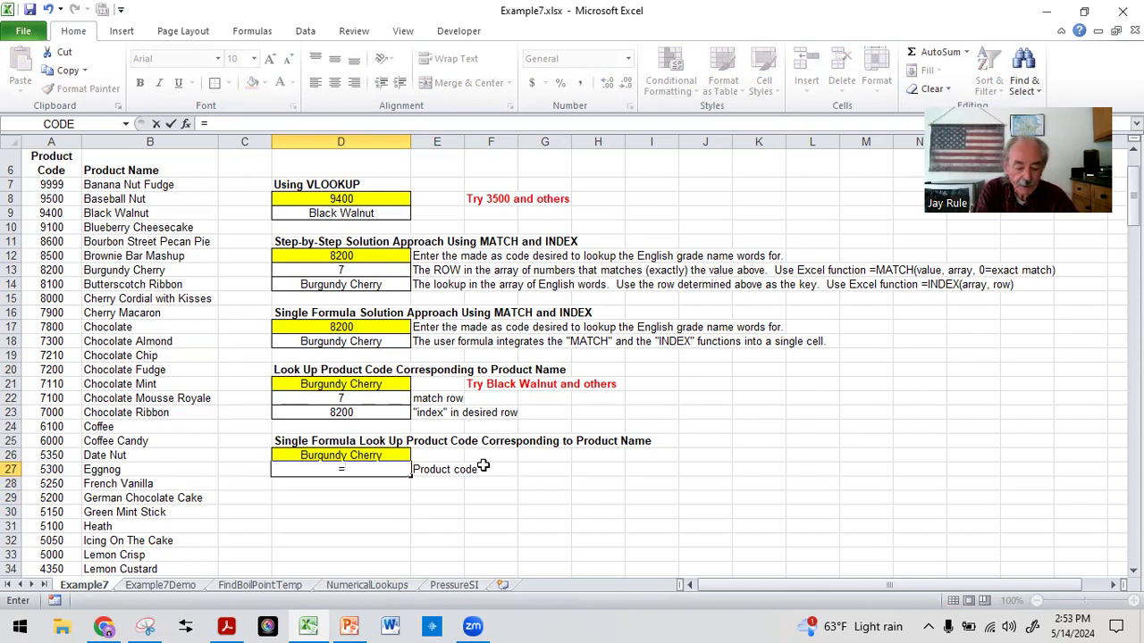
{"action": "type", "text": "index("}
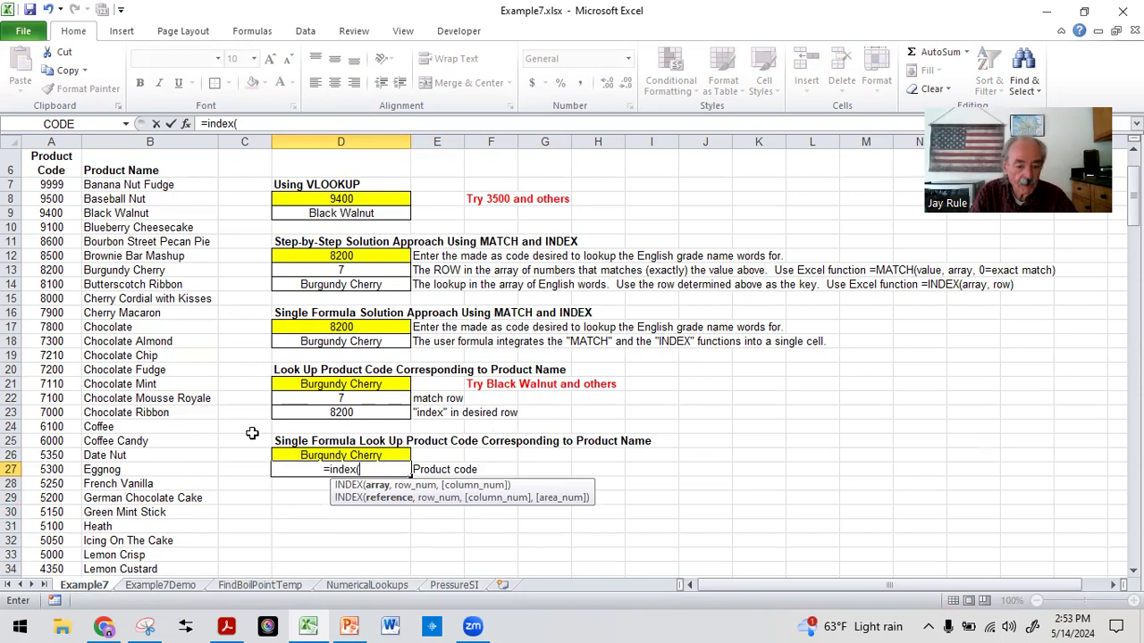
{"action": "left_click_drag", "start_coordinate": [42, 183], "coordinate": [63, 625]}
{"action": "left_click_drag", "start_coordinate": [54, 577], "coordinate": [49, 549]}
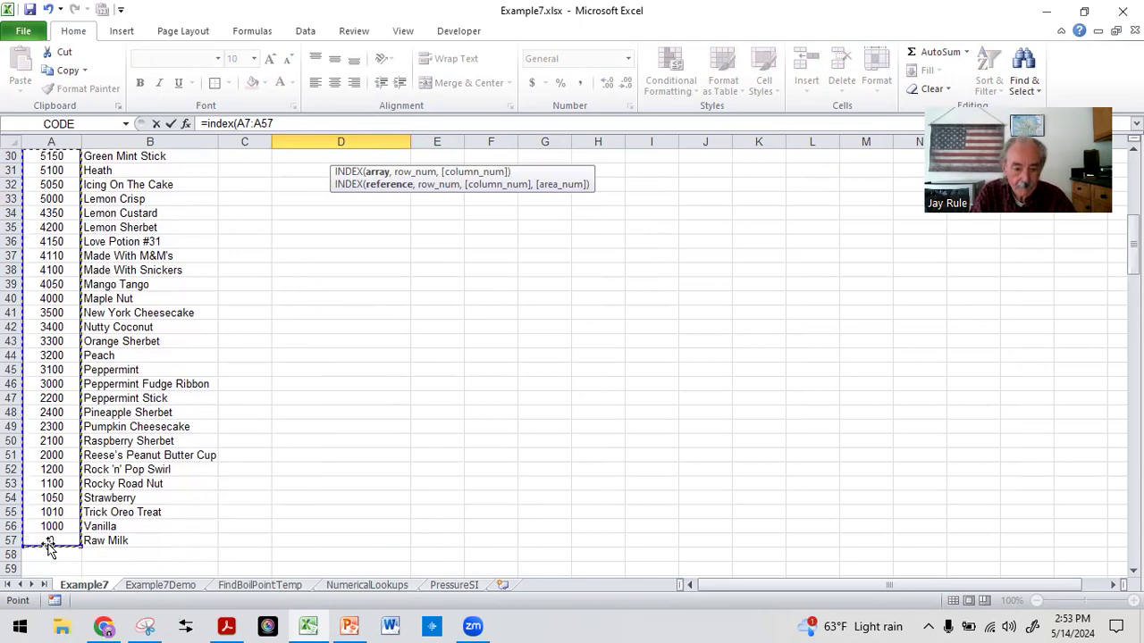
{"action": "type", "text": ","}
{"action": "scroll", "coordinate": [48, 544], "scroll_direction": "up", "scroll_amount": 9}
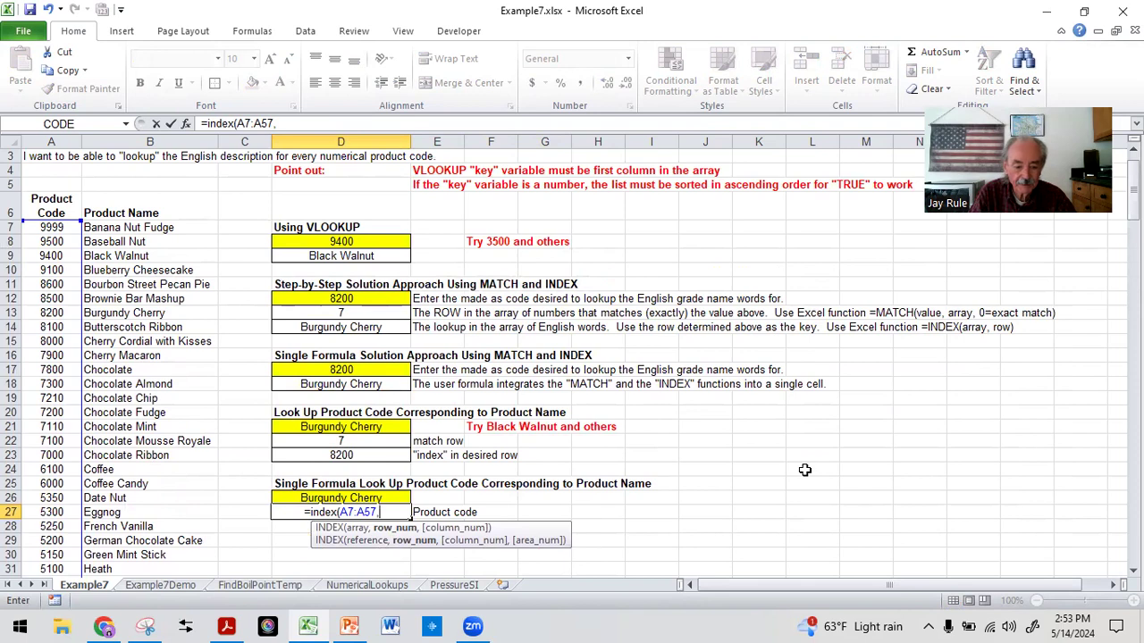
Nest a MATCH function as the INDEX row number, with D26 as lookup value and product names B7:B57 as lookup array
{"action": "type", "text": "mat"}
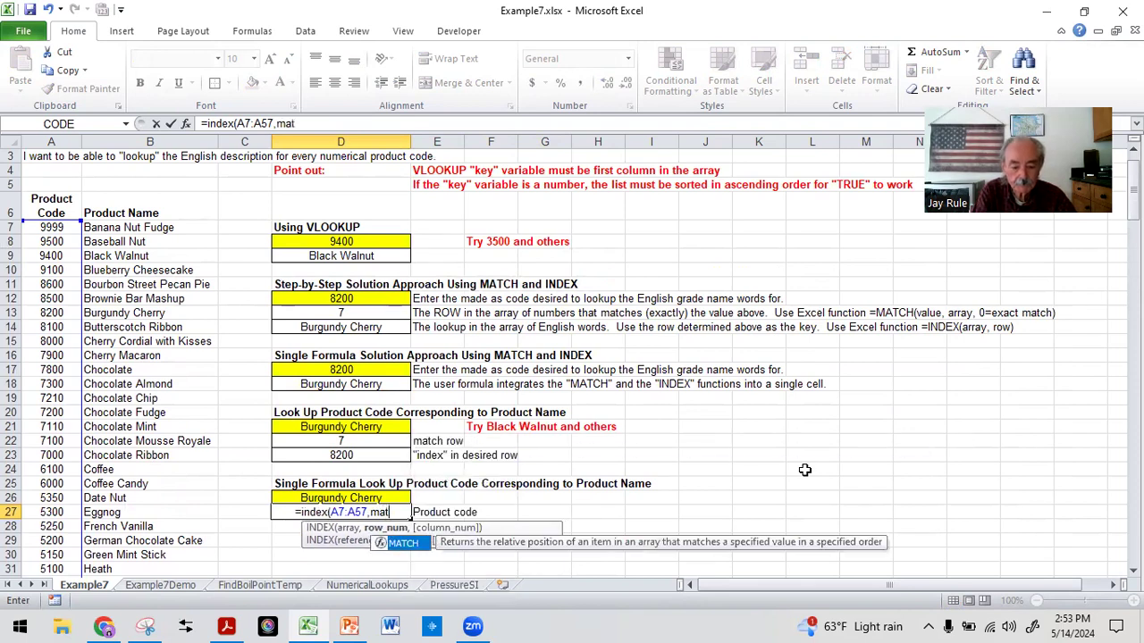
{"action": "type", "text": "ch("}
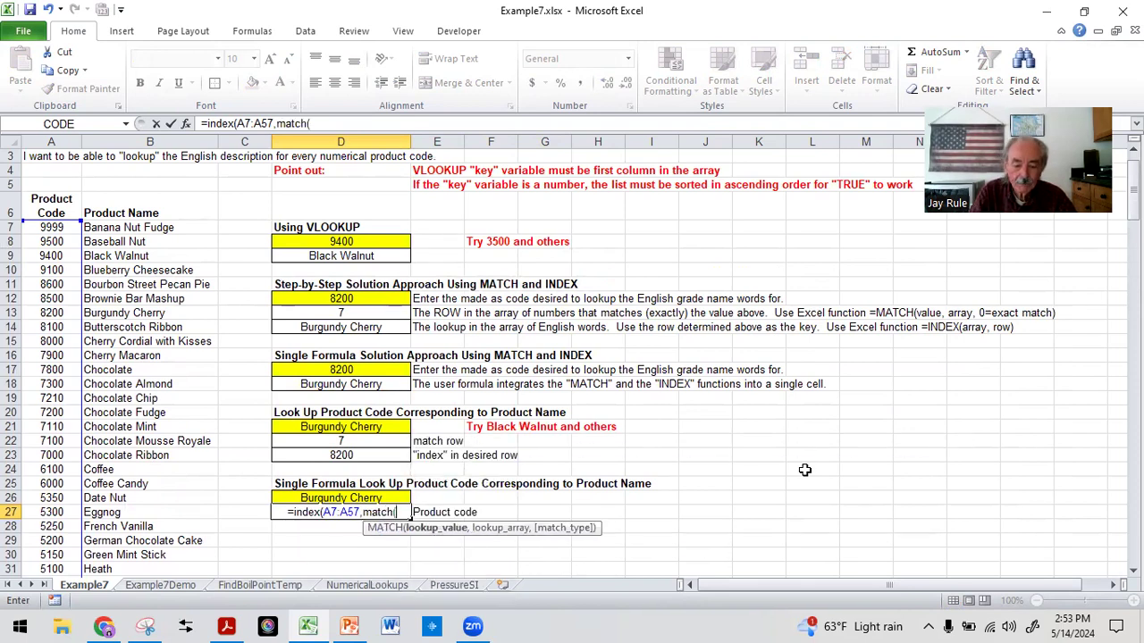
{"action": "left_click", "coordinate": [335, 497]}
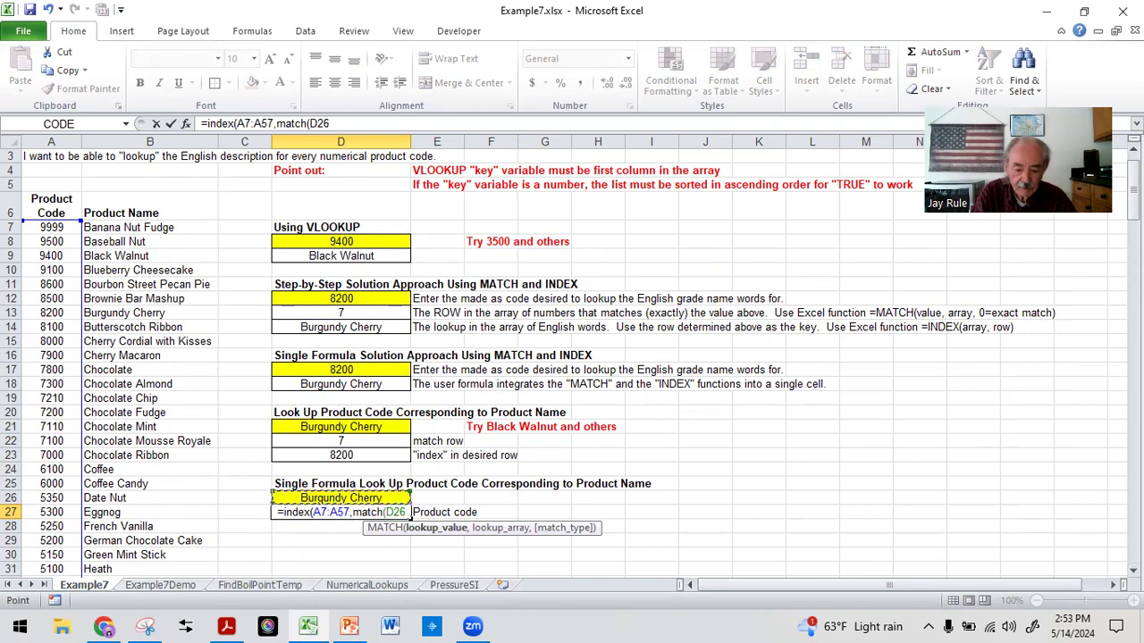
{"action": "type", "text": ","}
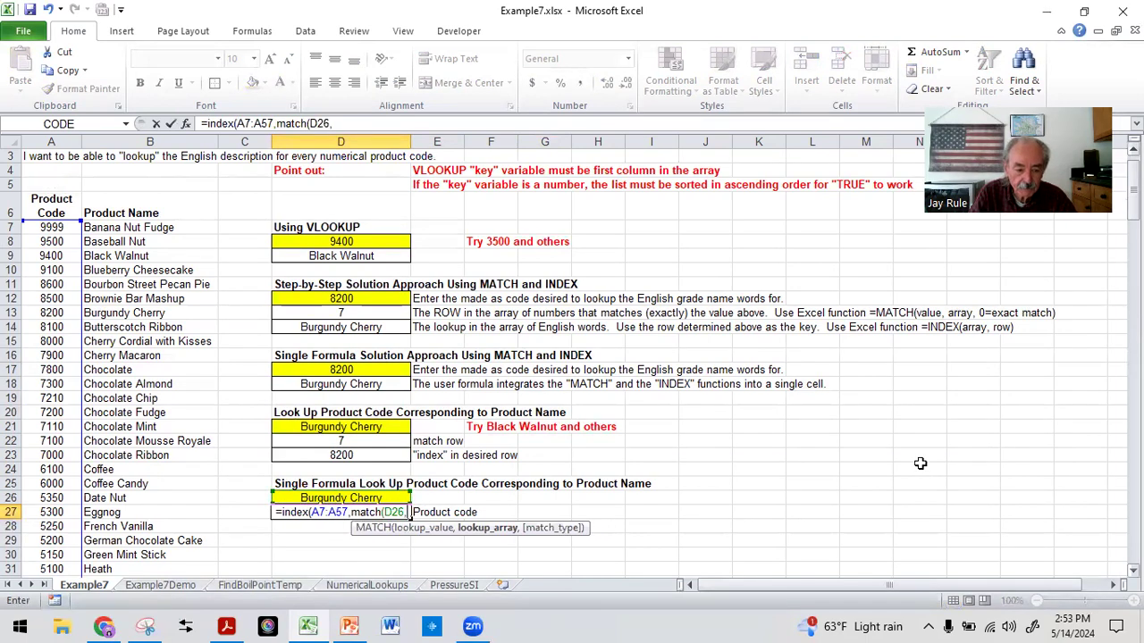
{"action": "left_click_drag", "start_coordinate": [126, 226], "coordinate": [154, 554]}
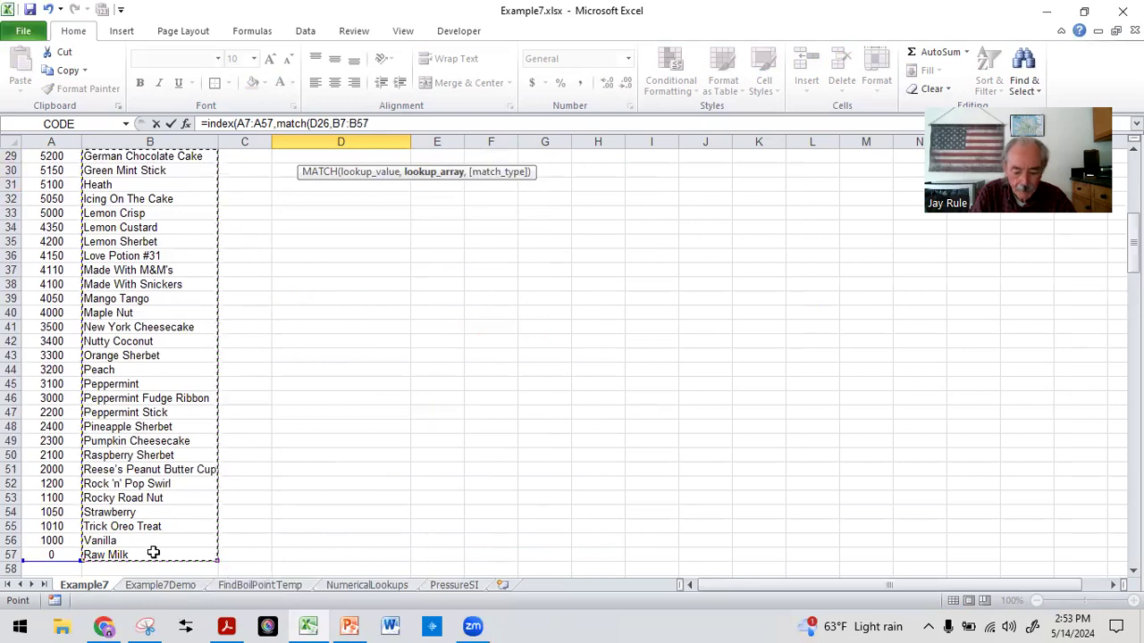
{"action": "type", "text": ","}
Complete the D27 formula with exact match type 0, making it =INDEX(A7:A57,MATCH(D26,B7:B57,0))
{"action": "scroll", "coordinate": [214, 491], "scroll_direction": "up", "scroll_amount": 2}
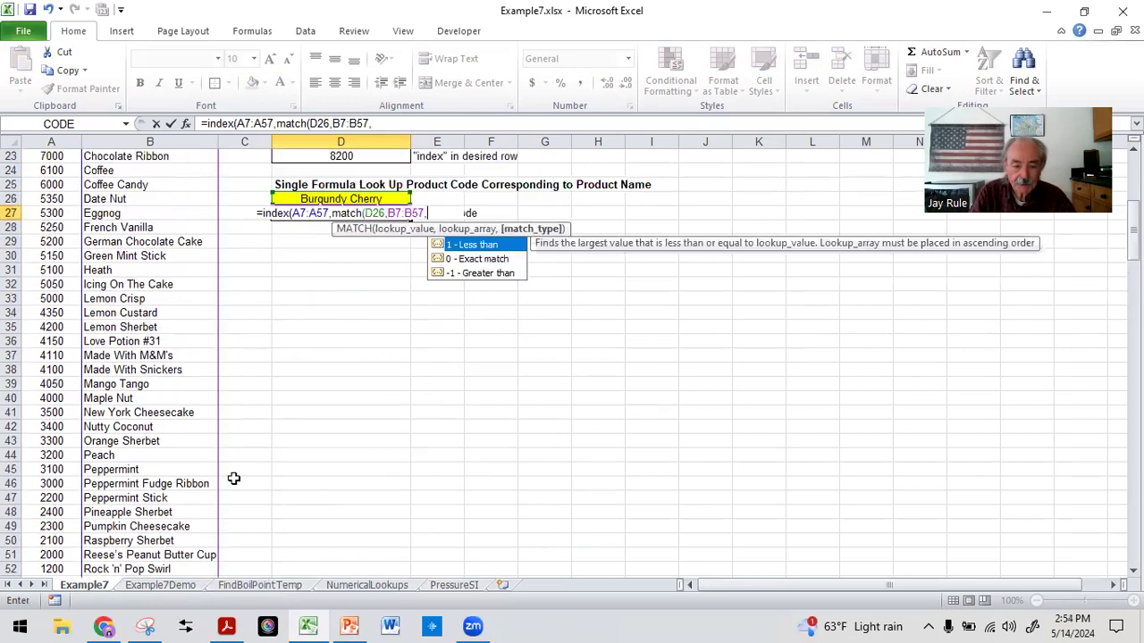
{"action": "scroll", "coordinate": [286, 416], "scroll_direction": "up", "scroll_amount": 1}
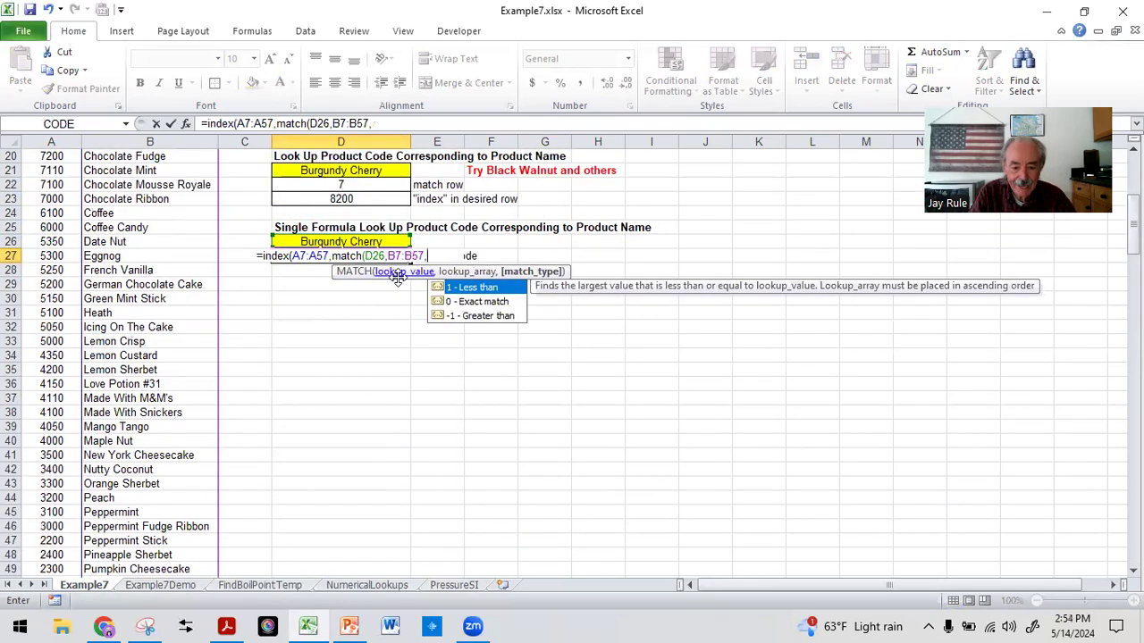
{"action": "type", "text": "0"}
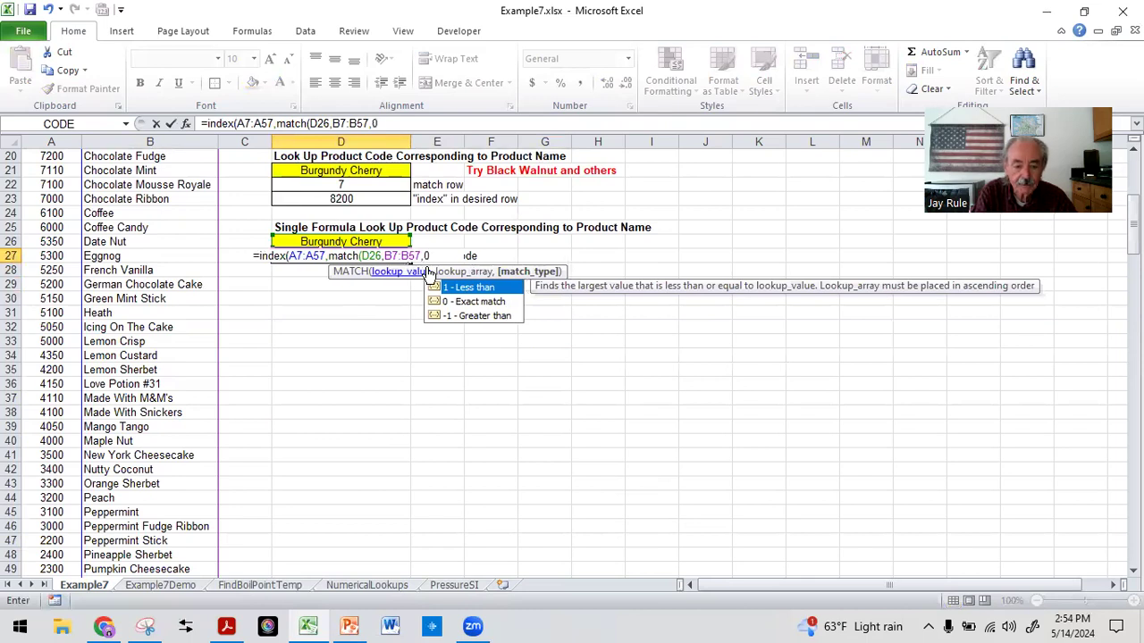
{"action": "type", "text": ")"}
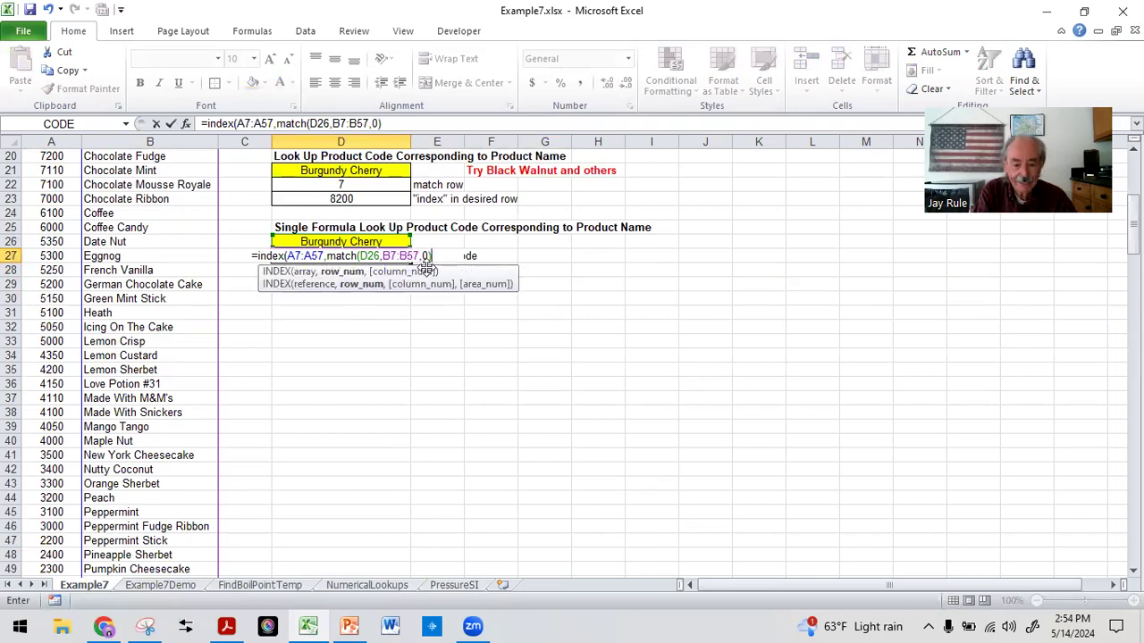
{"action": "type", "text": ")"}
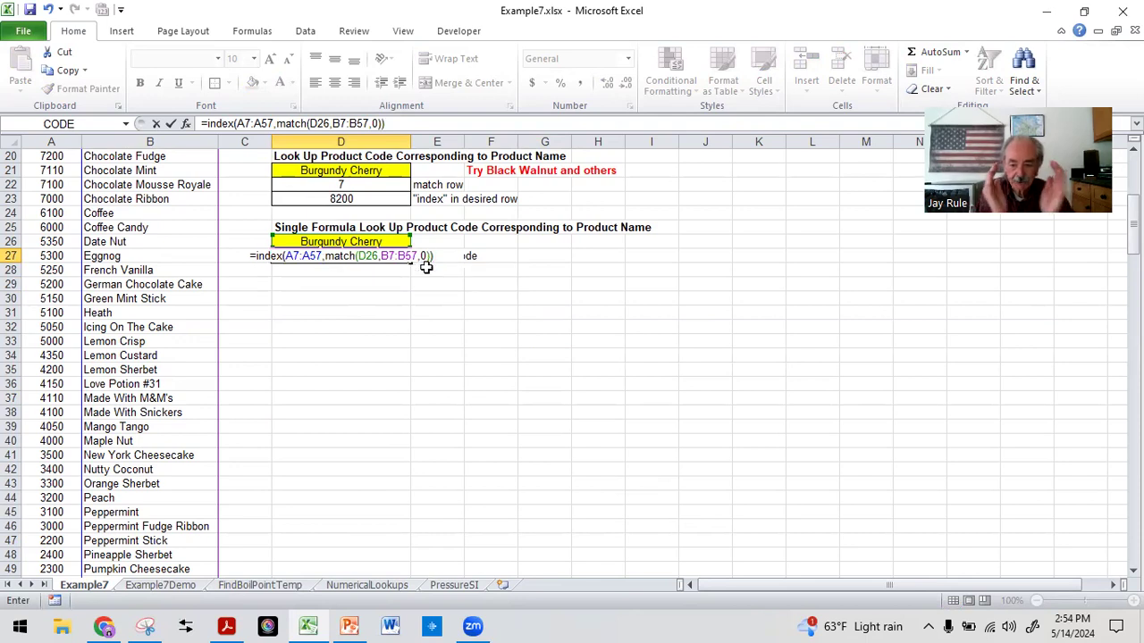
{"action": "key", "text": "Return"}
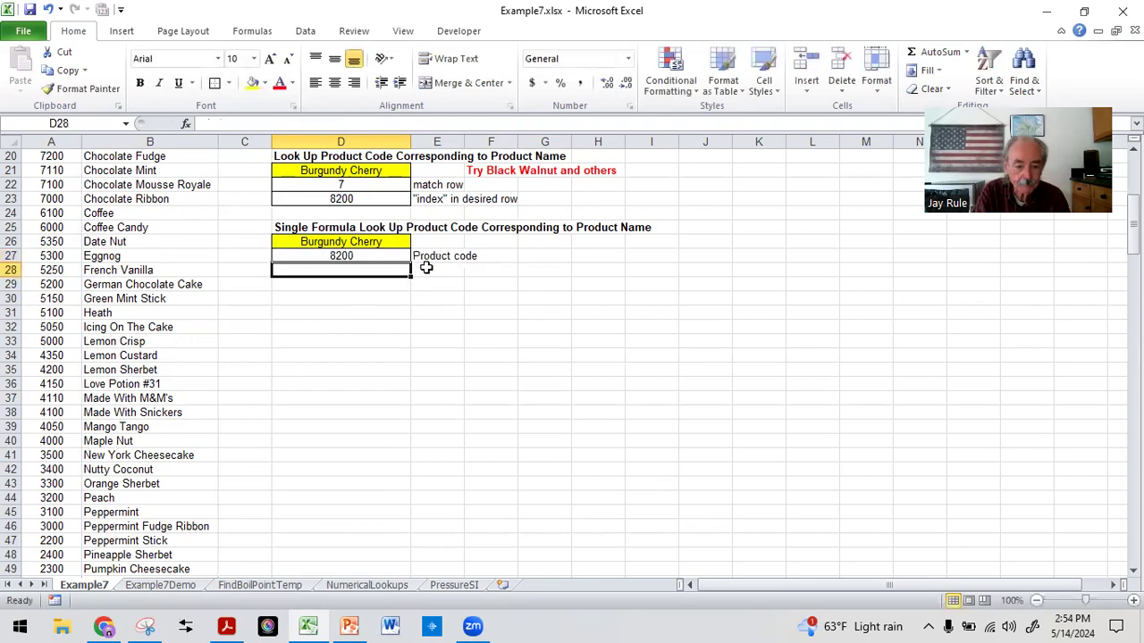
{"action": "left_click", "coordinate": [383, 327]}
Test the single-formula lookup by entering Eggnog as the product name in D26
{"action": "scroll", "coordinate": [384, 331], "scroll_direction": "up", "scroll_amount": 2}
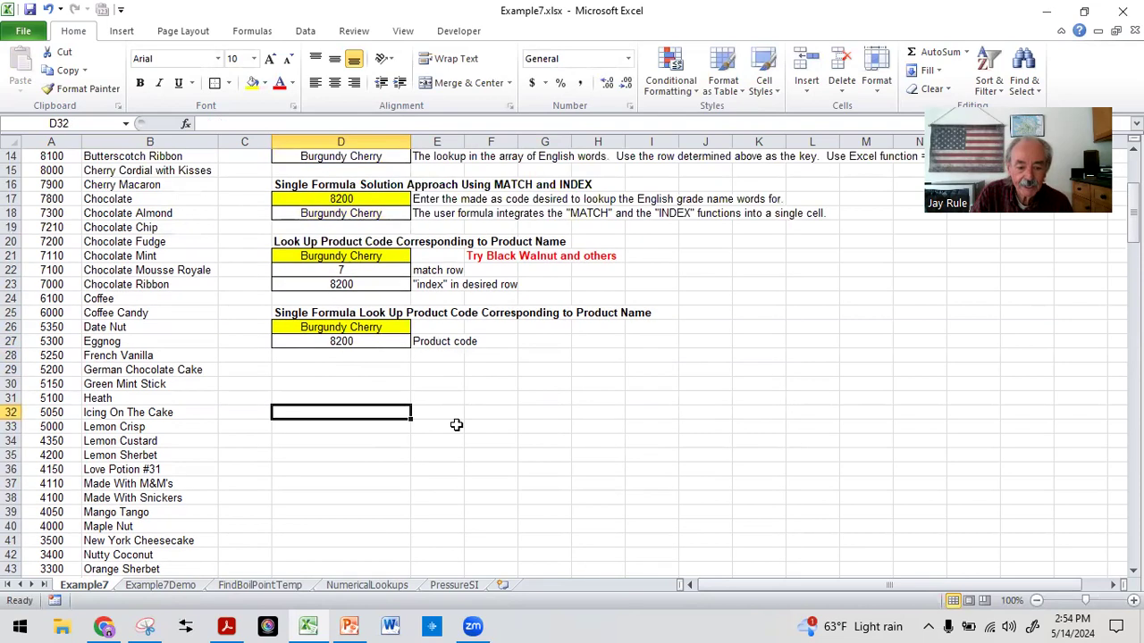
{"action": "key", "text": "Down"}
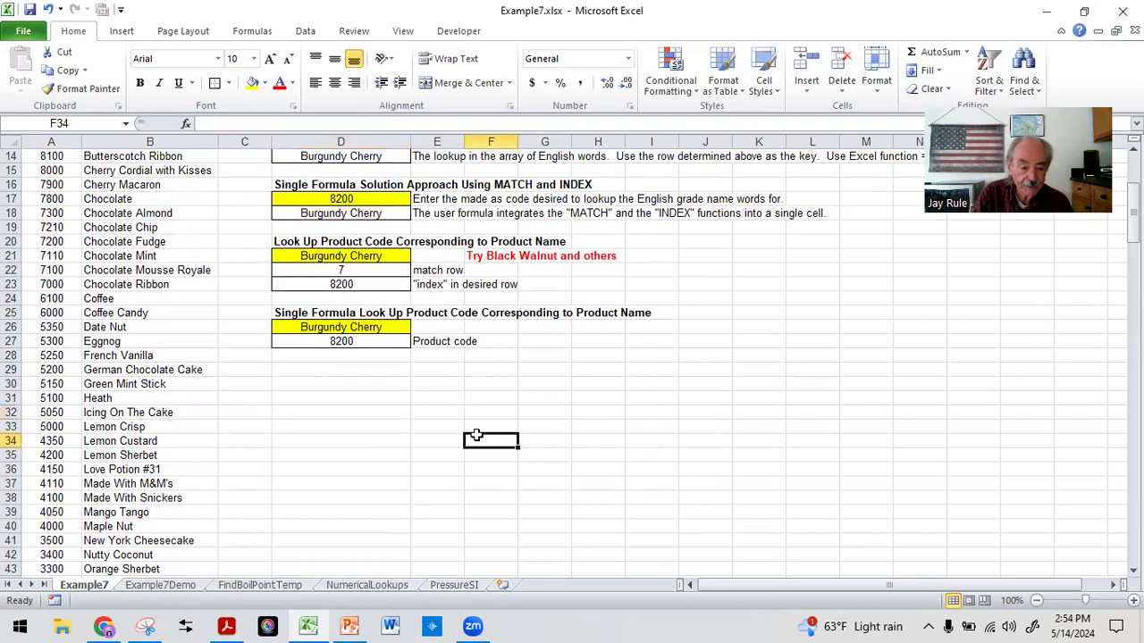
{"action": "left_click", "coordinate": [365, 436]}
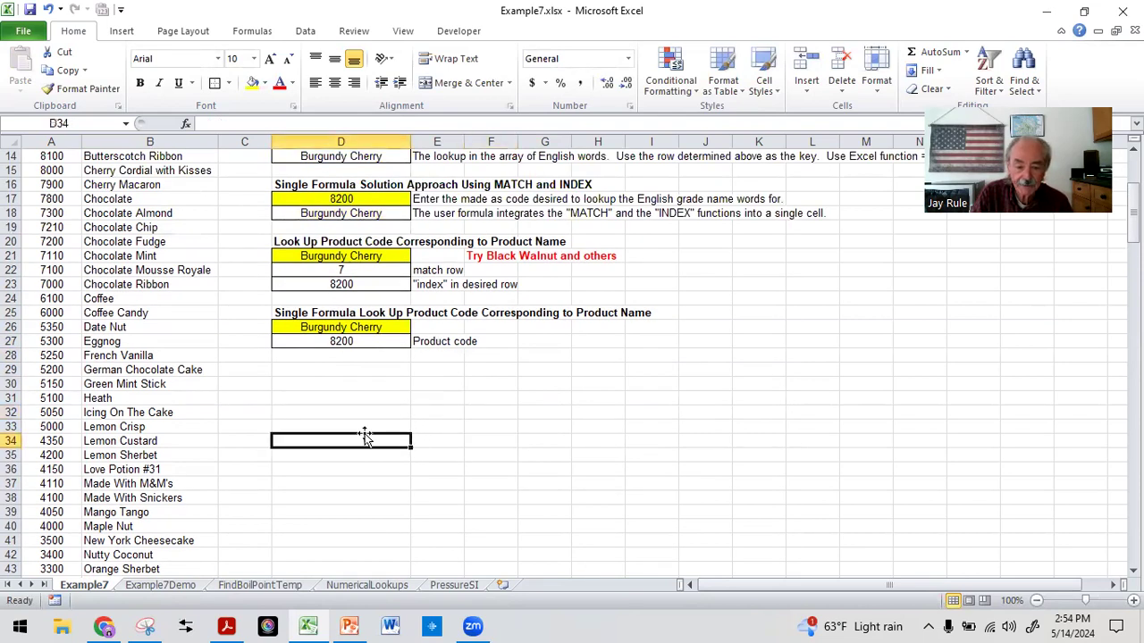
{"action": "left_click", "coordinate": [337, 327]}
{"action": "type", "text": "Eggnog"}
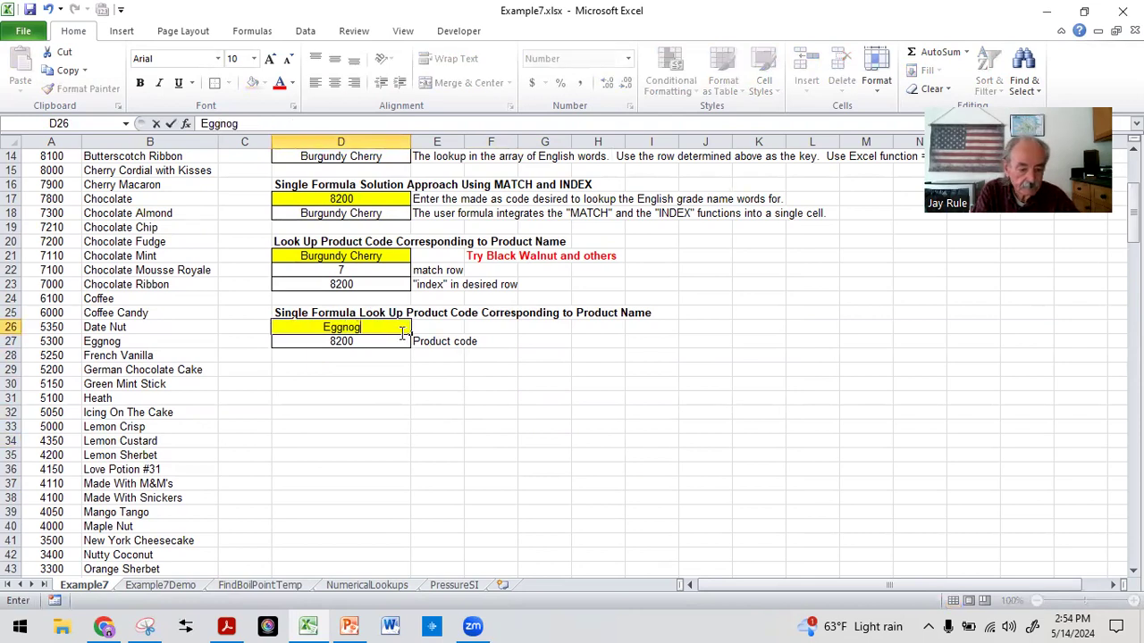
{"action": "key", "text": "Return"}
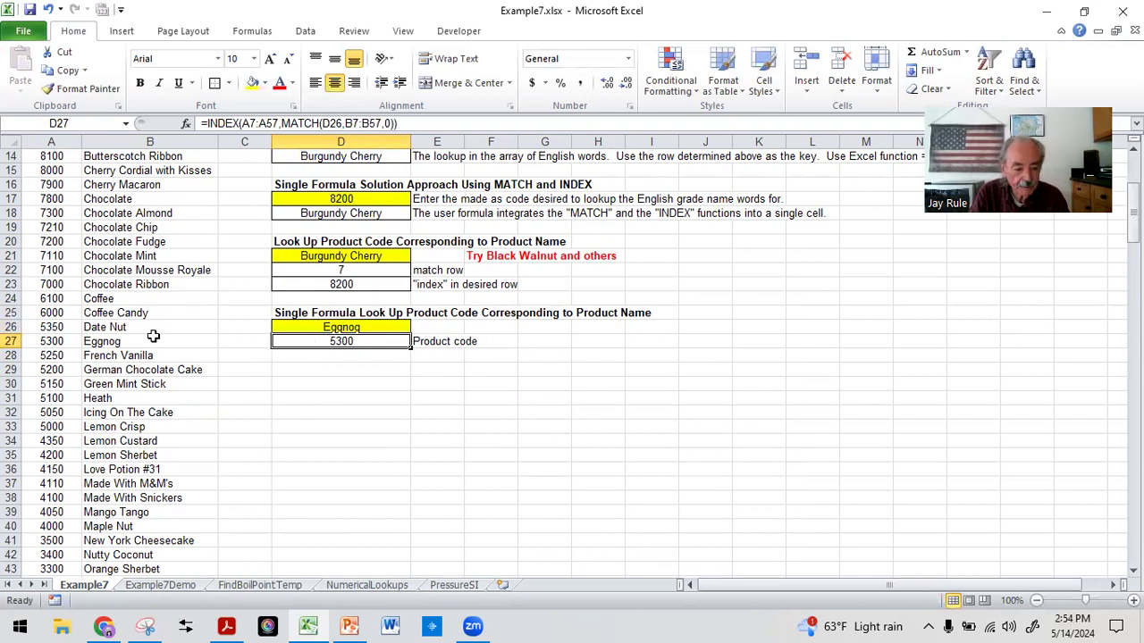
Test the single-formula lookup by entering Heath as the product name in D26
{"action": "left_click", "coordinate": [326, 328]}
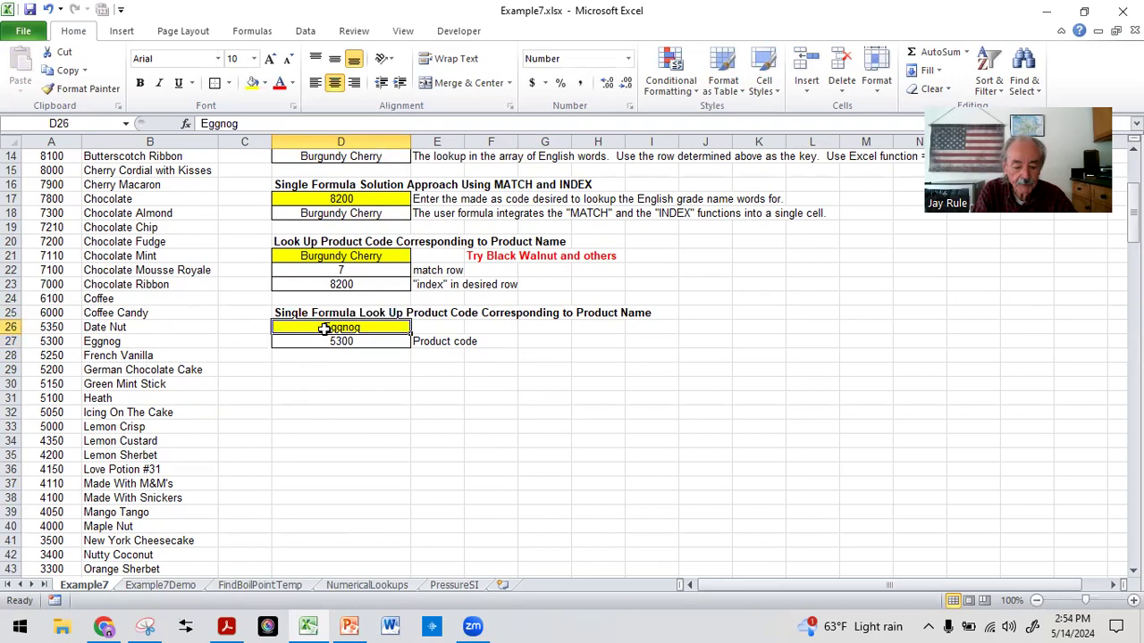
{"action": "type", "text": "Heath"}
{"action": "key", "text": "Return"}
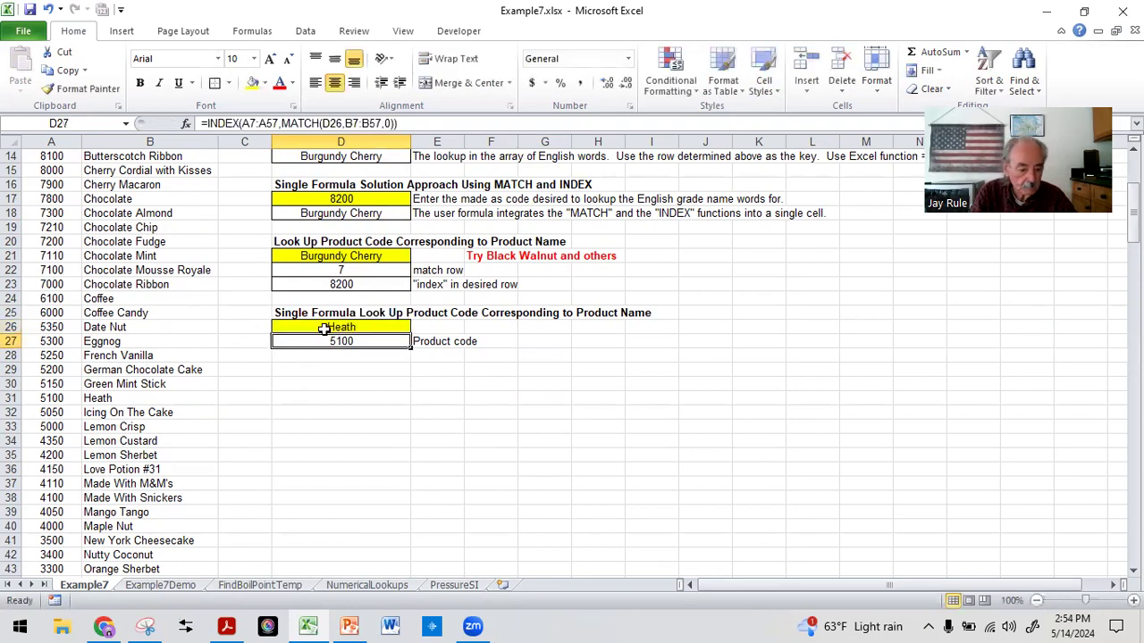
{"action": "left_click", "coordinate": [314, 404]}
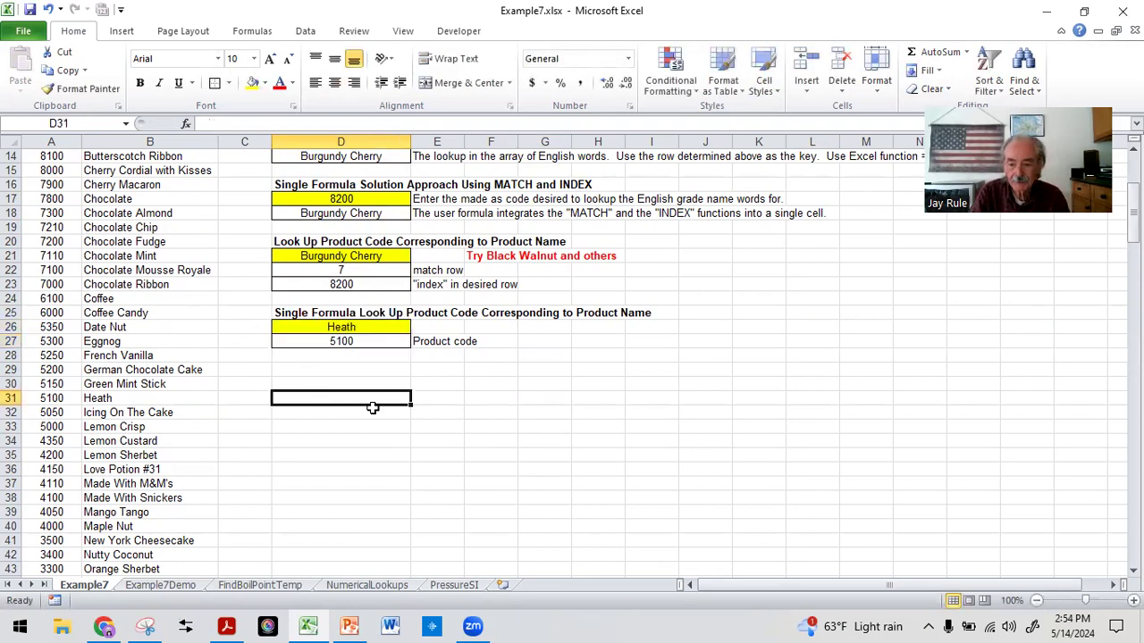
Review the one-to-one lookup table by selecting product codes A8:A22 and the matching product names B8:B22
{"action": "scroll", "coordinate": [373, 408], "scroll_direction": "up", "scroll_amount": 5}
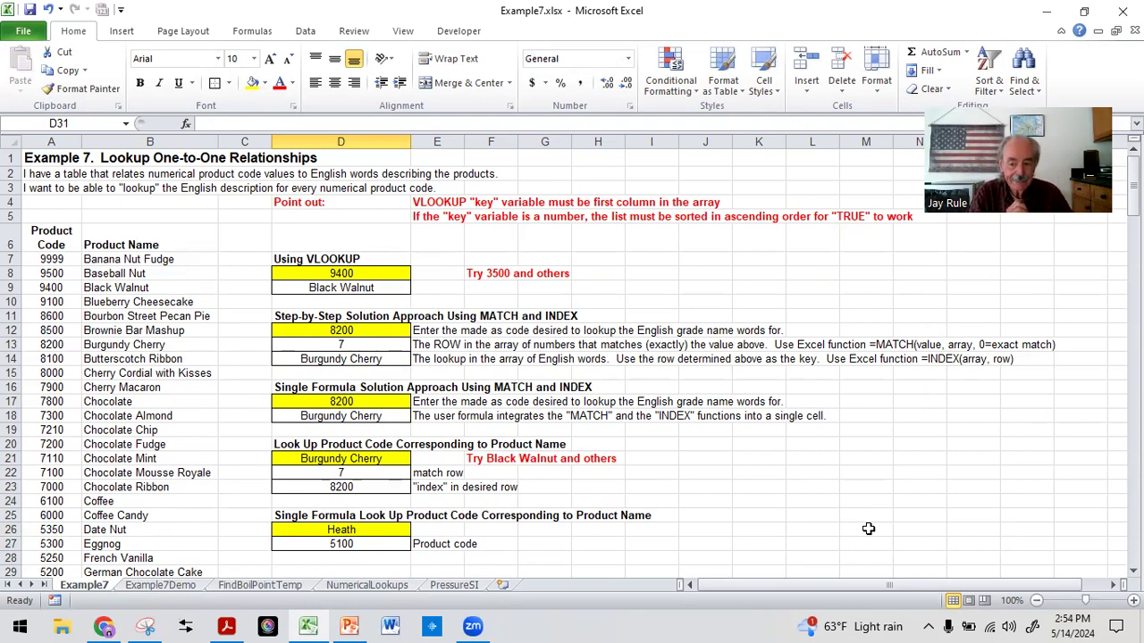
{"action": "left_click_drag", "start_coordinate": [49, 272], "coordinate": [55, 477]}
{"action": "left_click_drag", "start_coordinate": [116, 273], "coordinate": [135, 474]}
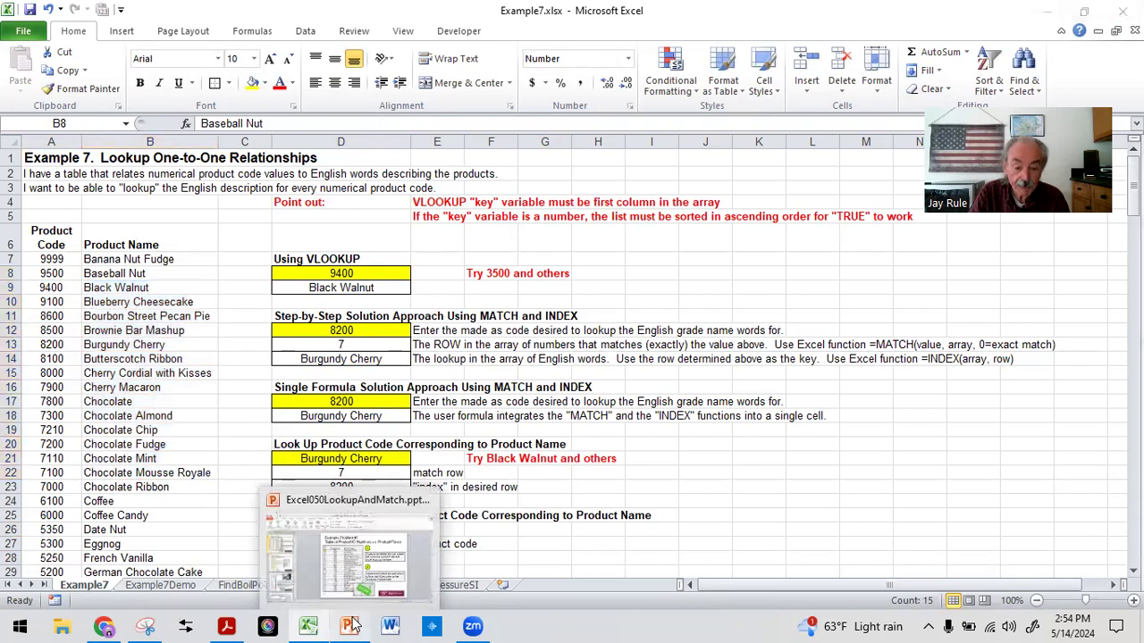
Switch to the Excel050LookupAndMatch presentation in PowerPoint, start the slide show from slide 5 and advance to slide 6
{"action": "left_click", "coordinate": [352, 625]}
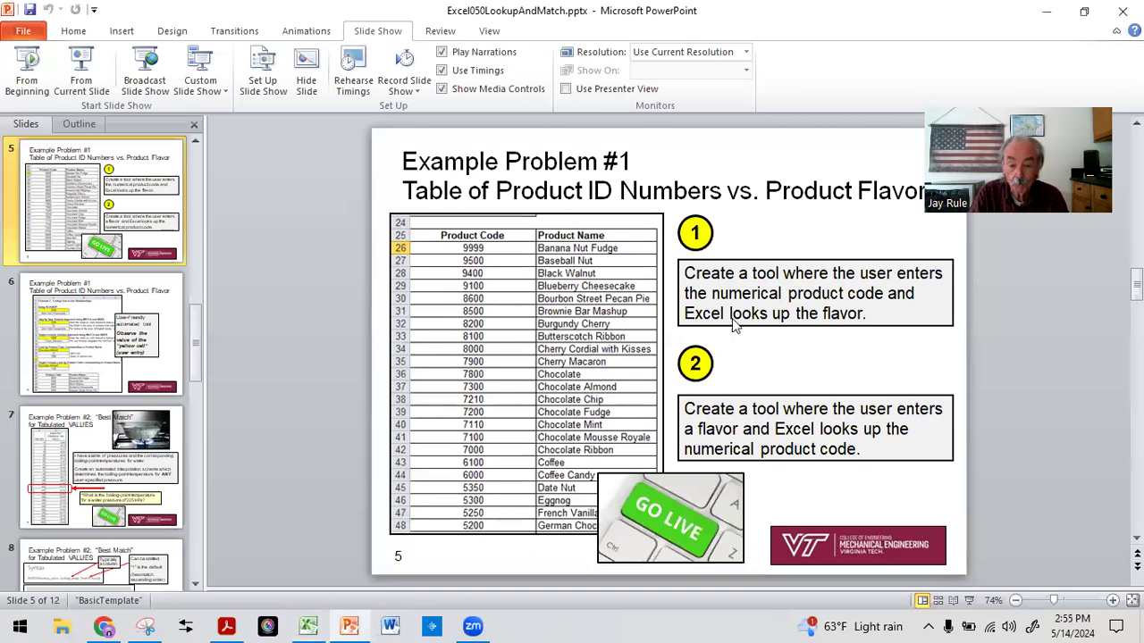
{"action": "left_click", "coordinate": [81, 67]}
{"action": "left_click", "coordinate": [124, 116]}
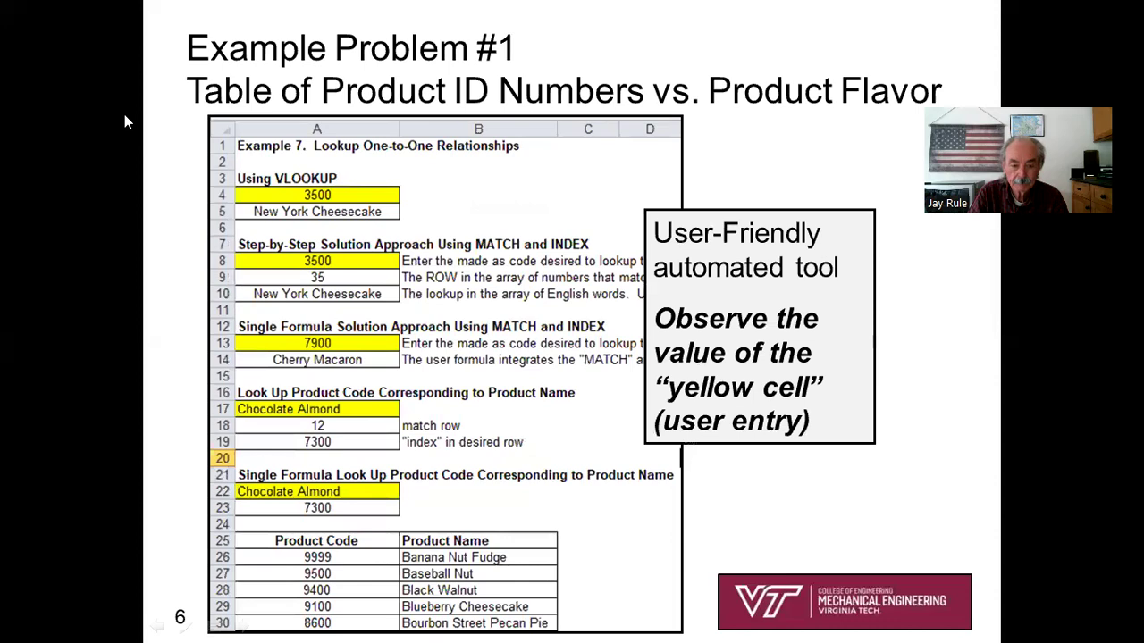
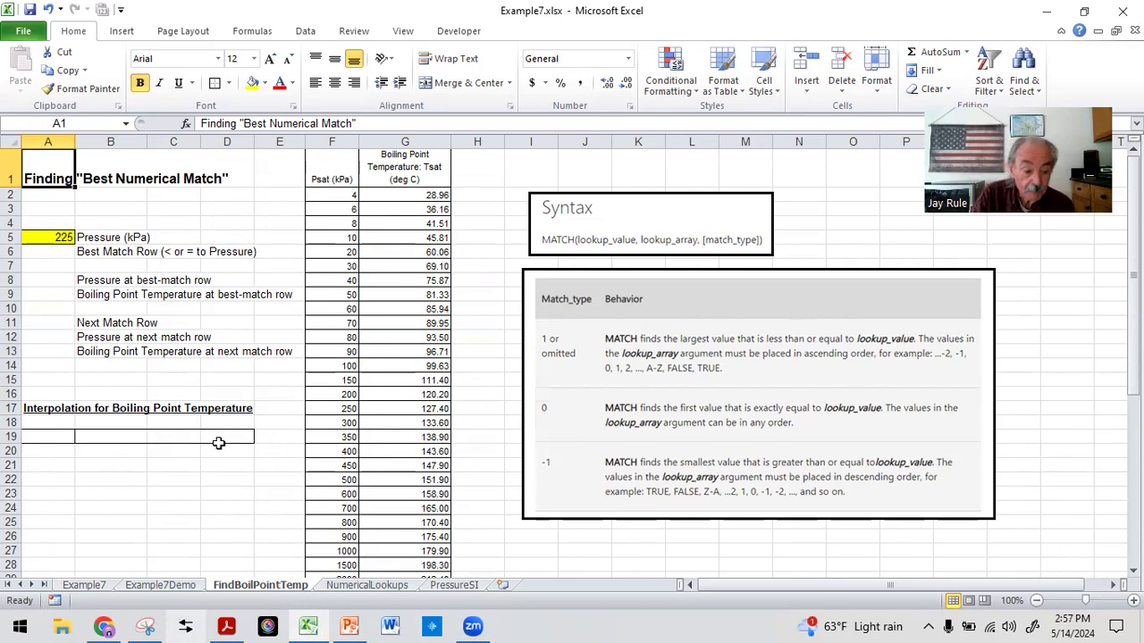
Examine the pressure input A5, the best-match row cell A6, and the bracketing table rows F16:G17 on the FindBoilPointTemp sheet
{"action": "left_click", "coordinate": [45, 234]}
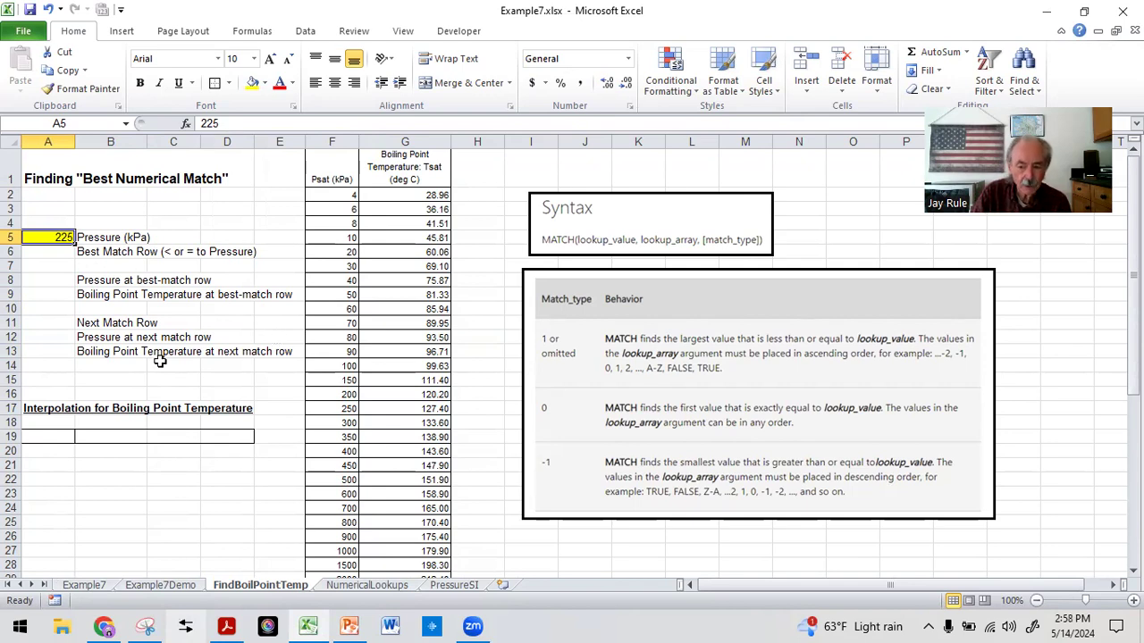
{"action": "left_click", "coordinate": [43, 254]}
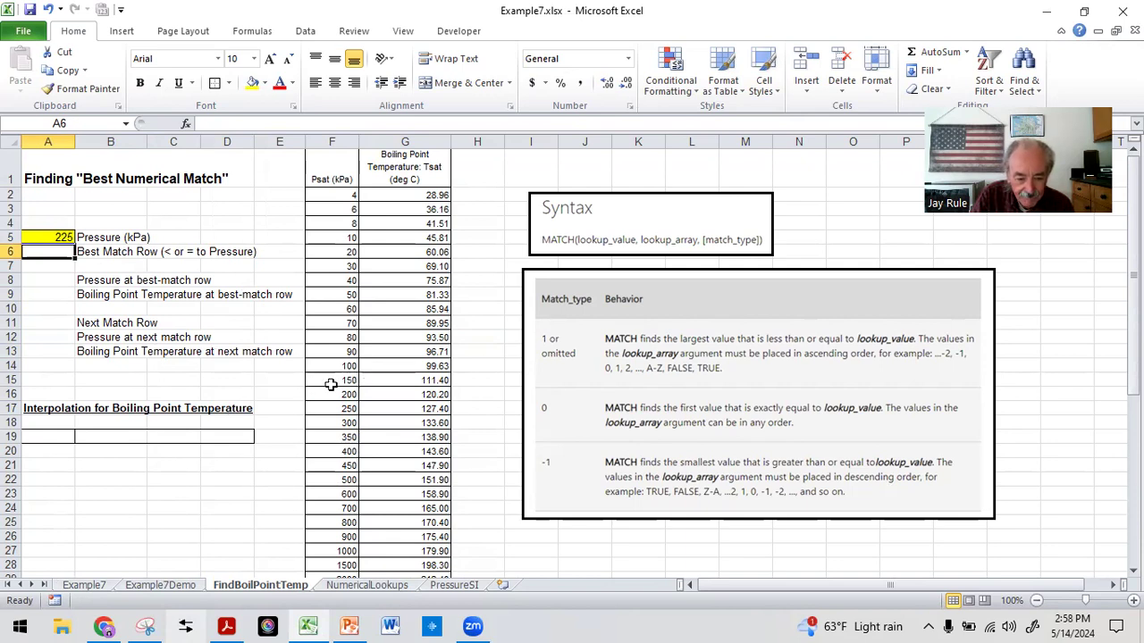
{"action": "left_click_drag", "start_coordinate": [314, 394], "coordinate": [408, 403]}
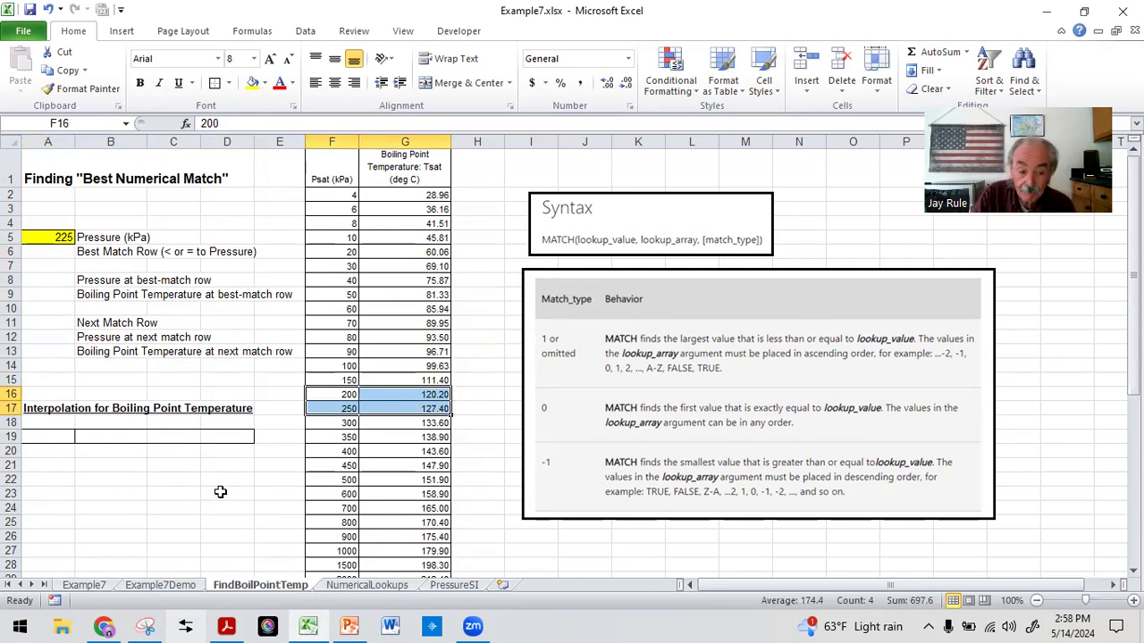
{"action": "left_click", "coordinate": [220, 491]}
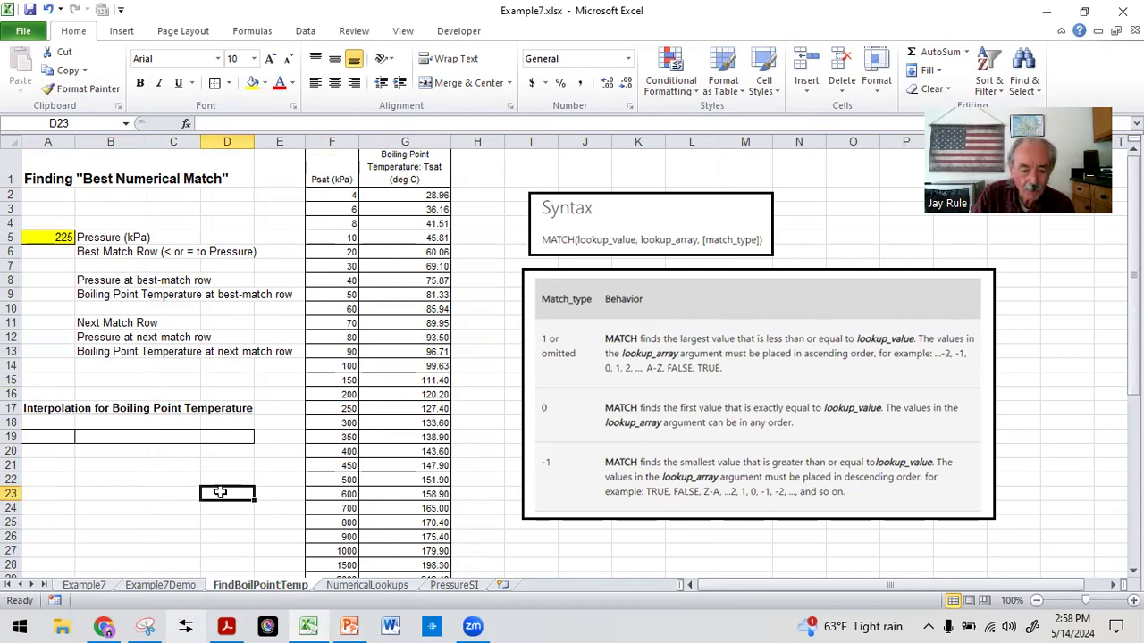
Find the best-match row in A6 with =MATCH(A5,F:F,1), using the less-than match type on the whole pressure column
{"action": "left_click", "coordinate": [54, 252]}
{"action": "type", "text": "="}
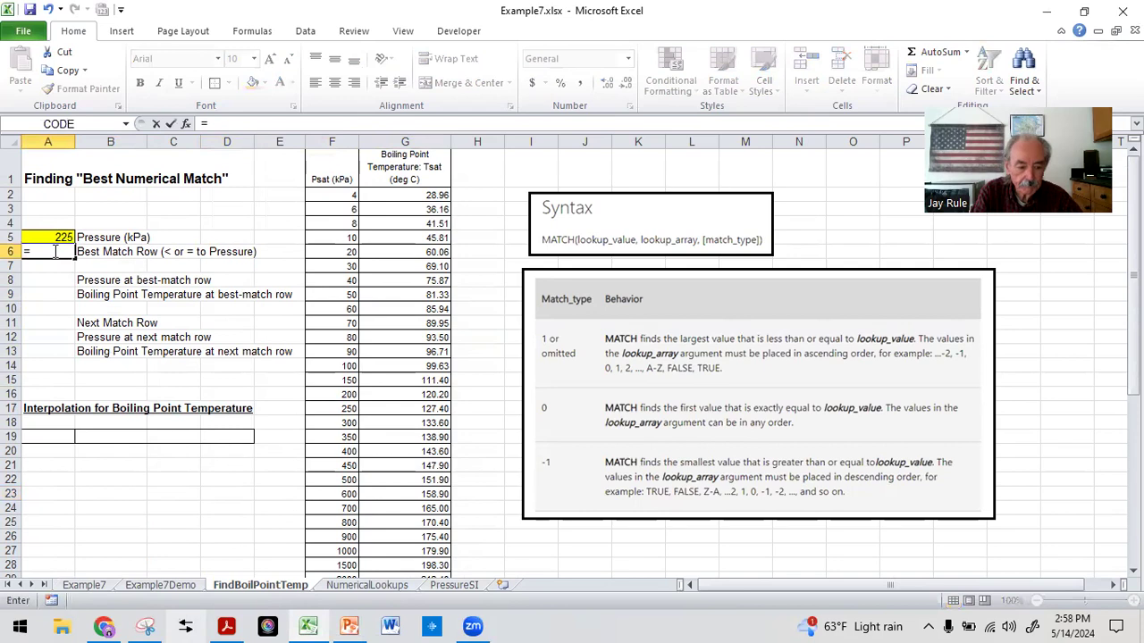
{"action": "type", "text": "match("}
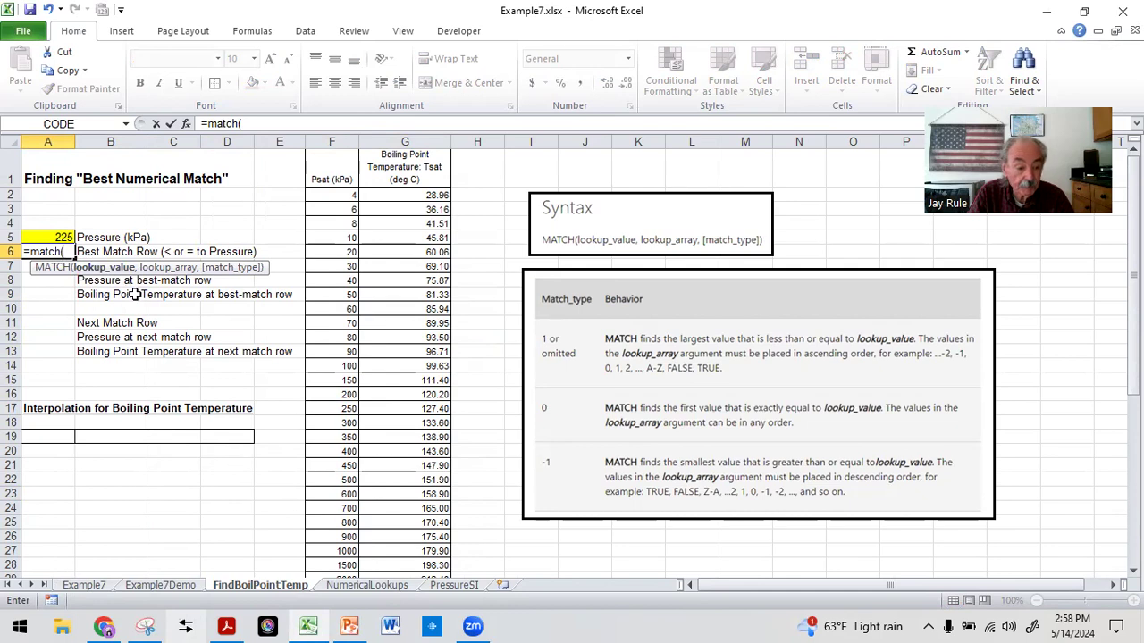
{"action": "left_click", "coordinate": [34, 234]}
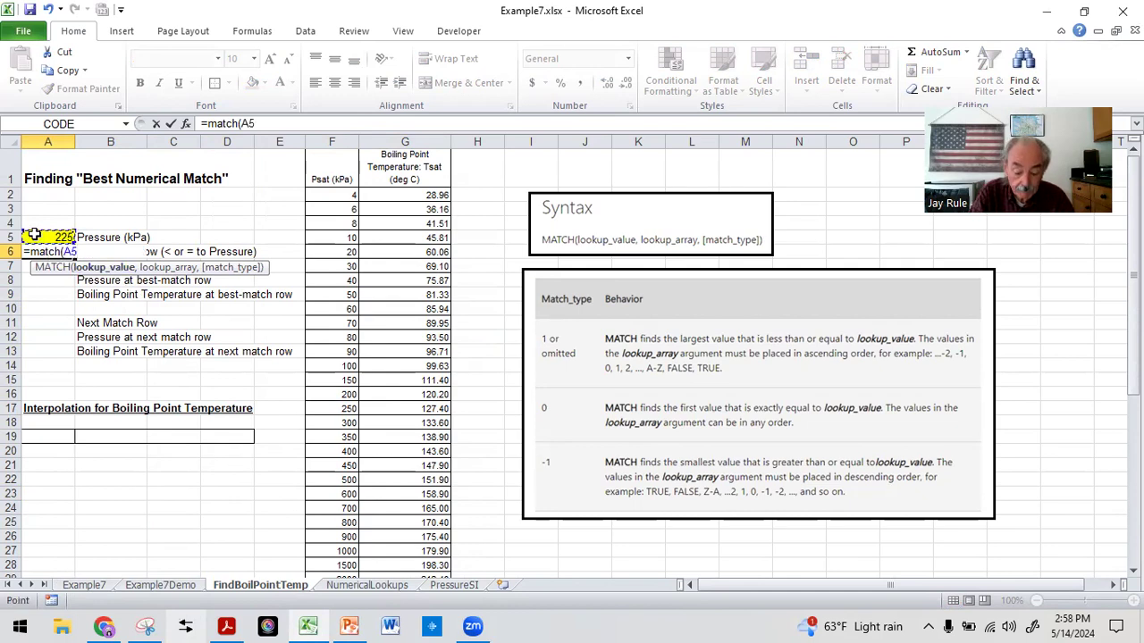
{"action": "type", "text": ","}
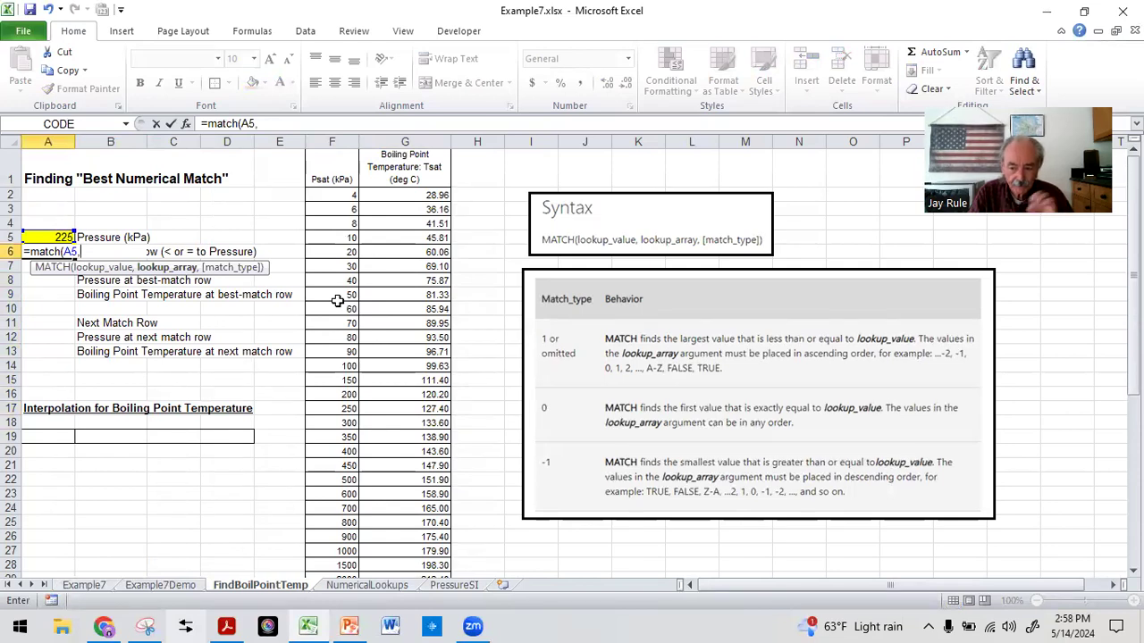
{"action": "left_click", "coordinate": [331, 142]}
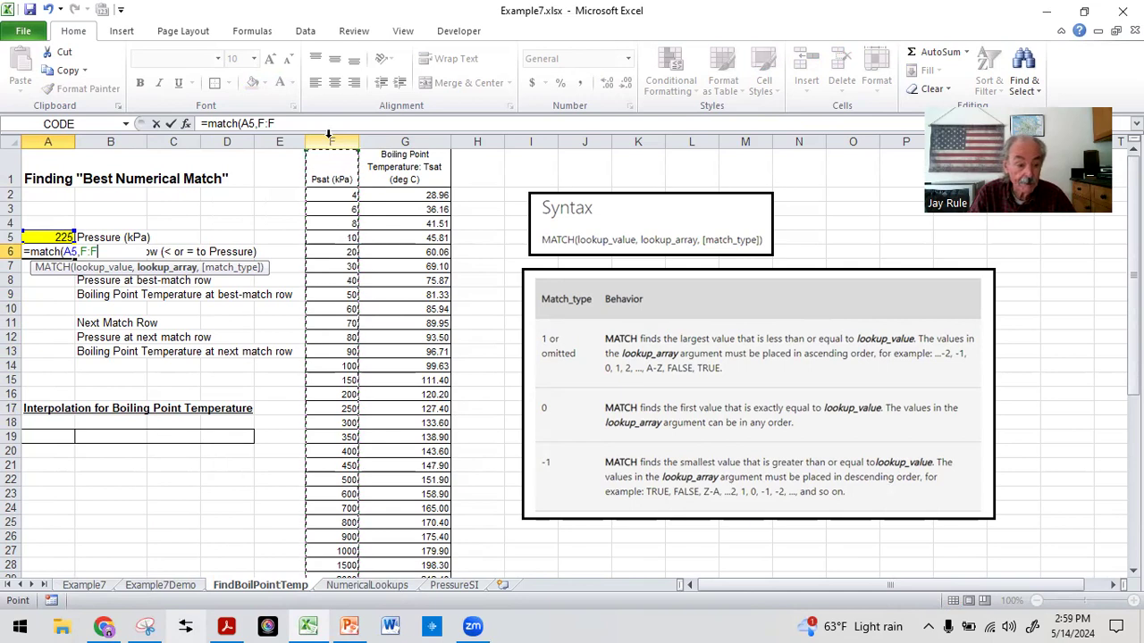
{"action": "type", "text": ","}
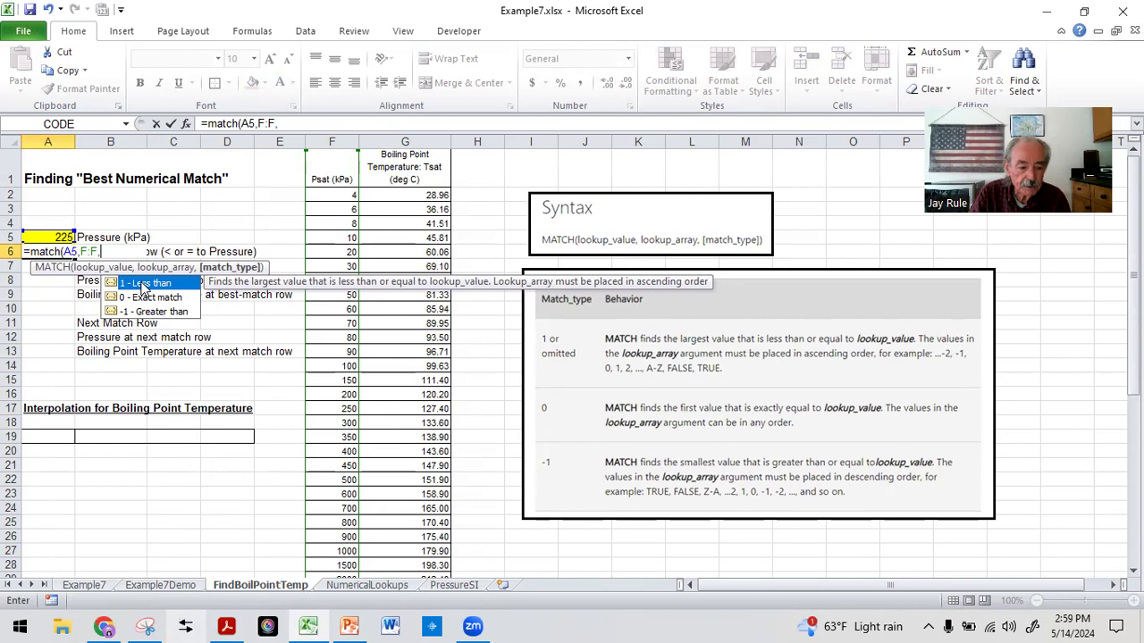
{"action": "double_click", "coordinate": [143, 283]}
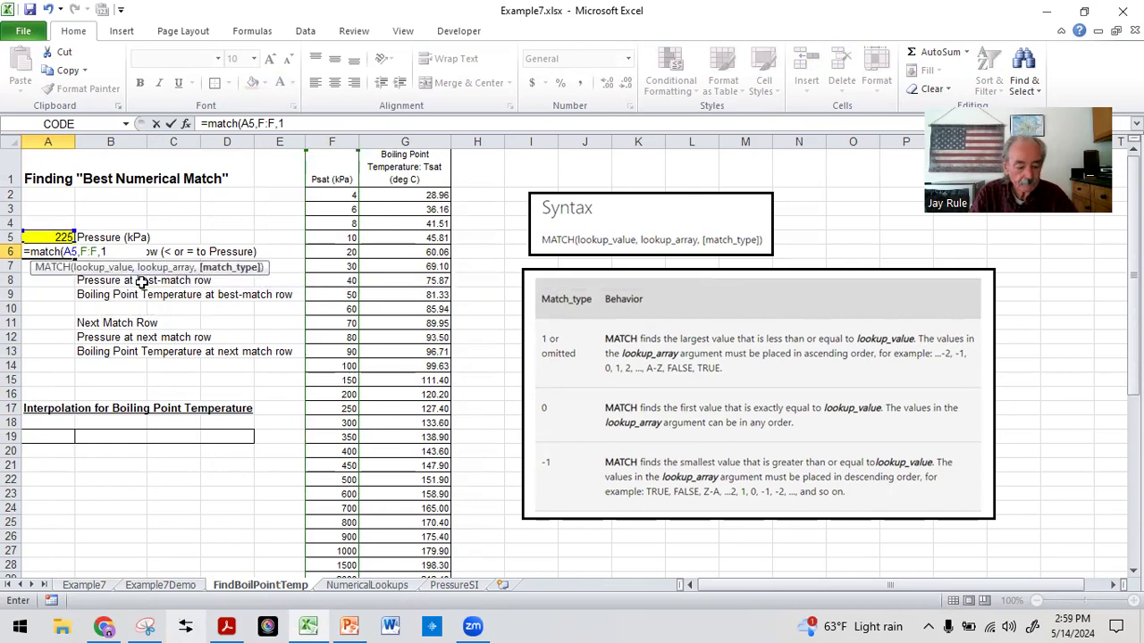
{"action": "type", "text": ")"}
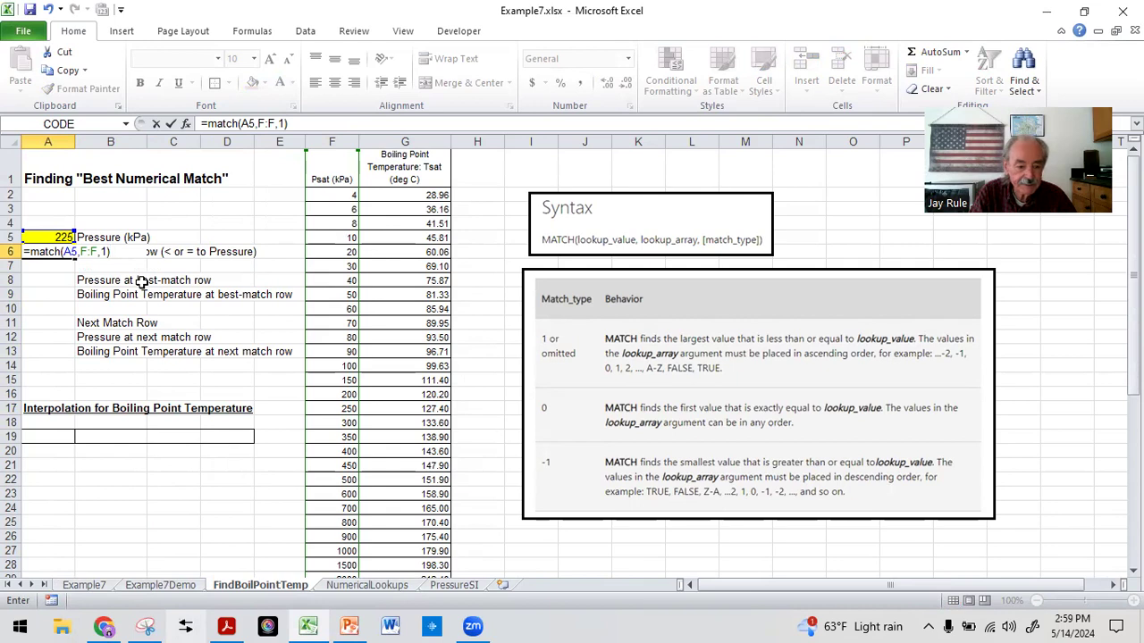
{"action": "key", "text": "Return"}
{"action": "key", "text": "Up"}
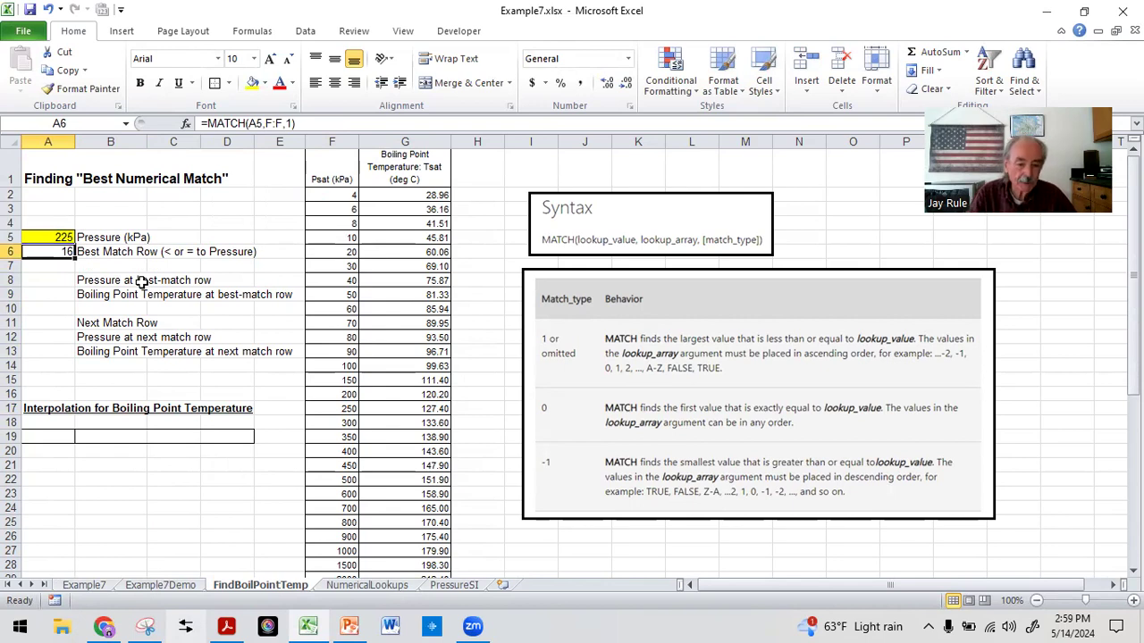
Check the row number in A6 against the pressure column, from its header F1 to the matched cell F16
{"action": "left_click", "coordinate": [316, 161]}
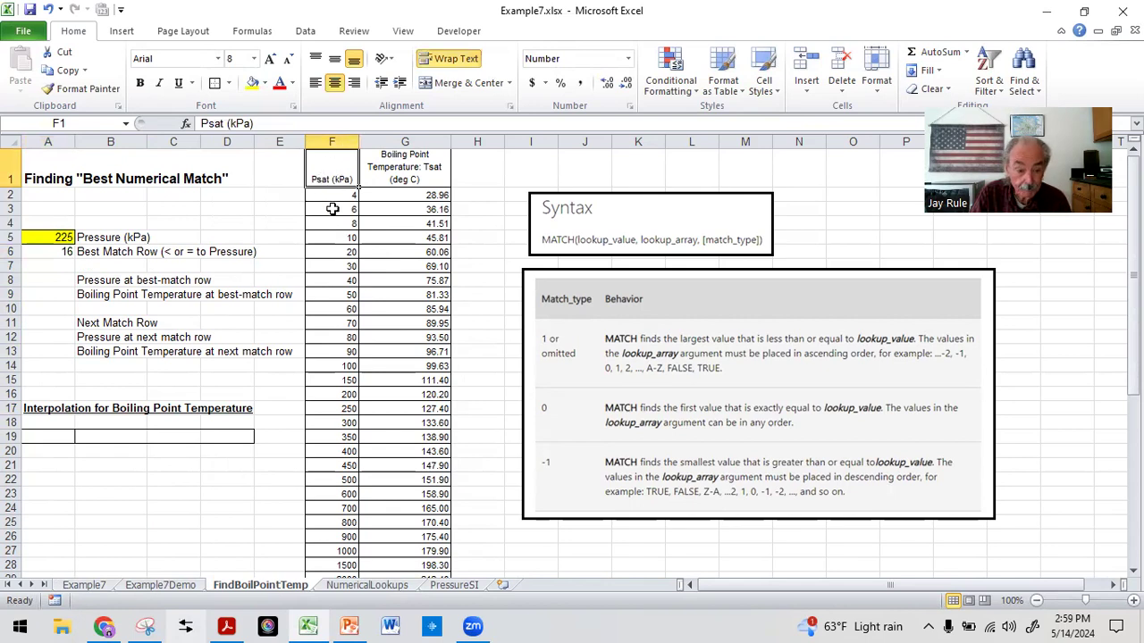
{"action": "left_click", "coordinate": [54, 254]}
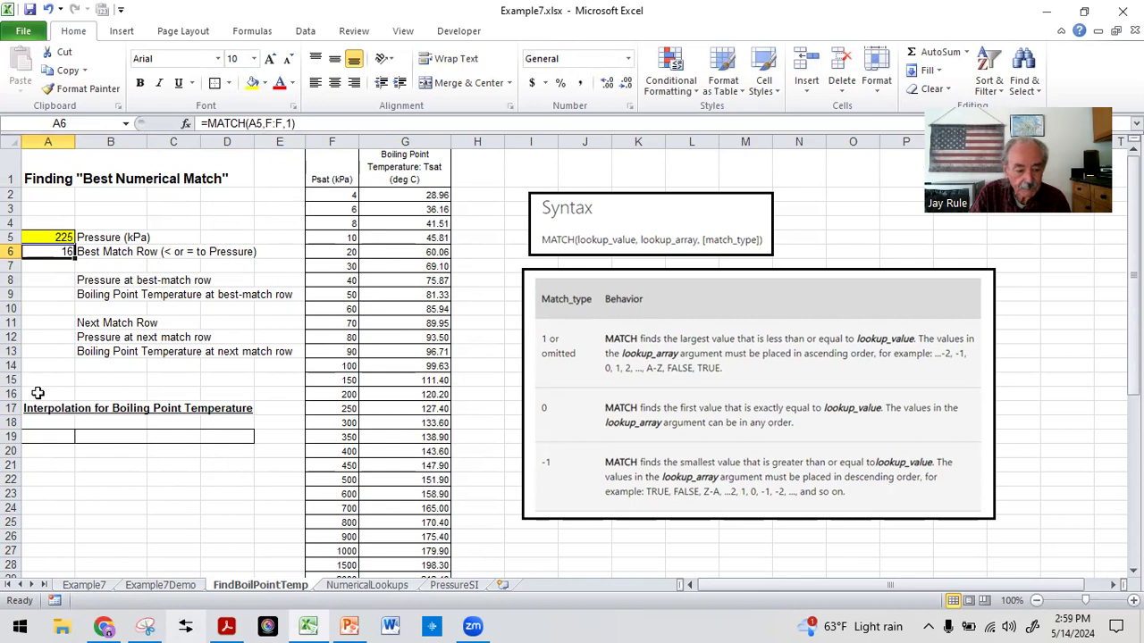
{"action": "left_click", "coordinate": [329, 390]}
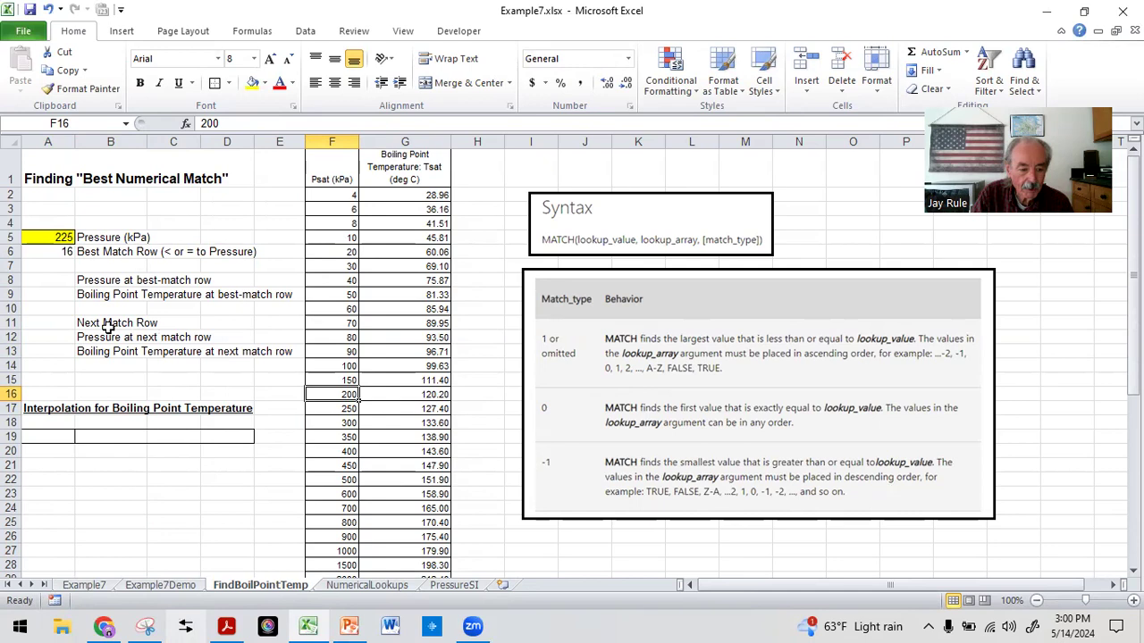
Retrieve the pressure at the best-match row in A8 with =INDEX(F:F,A6)
{"action": "left_click", "coordinate": [45, 280]}
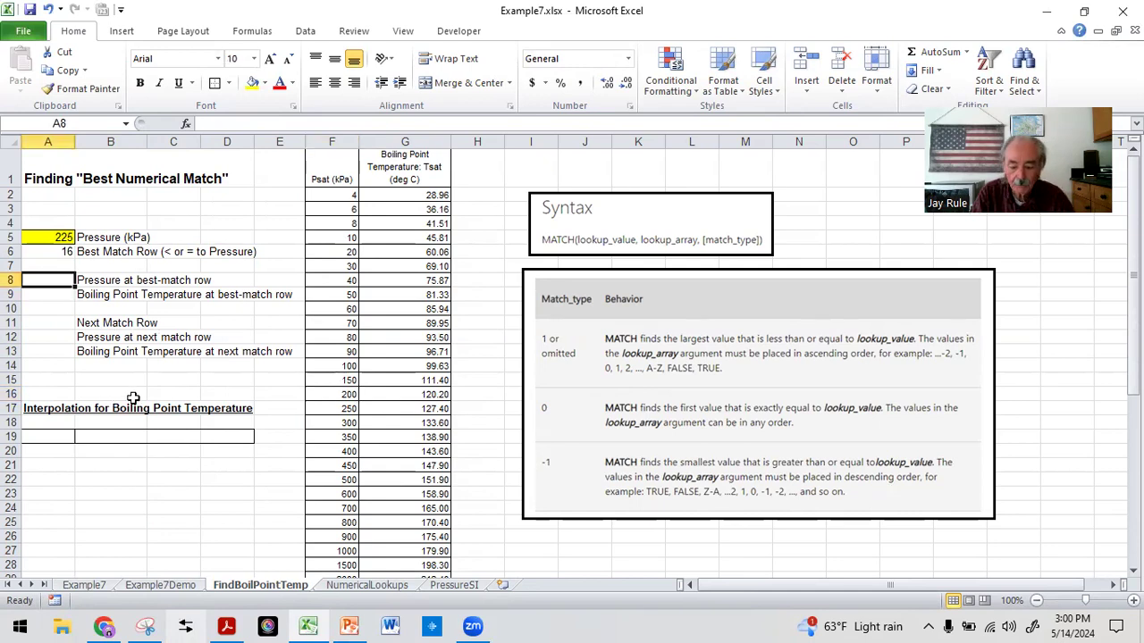
{"action": "type", "text": "="}
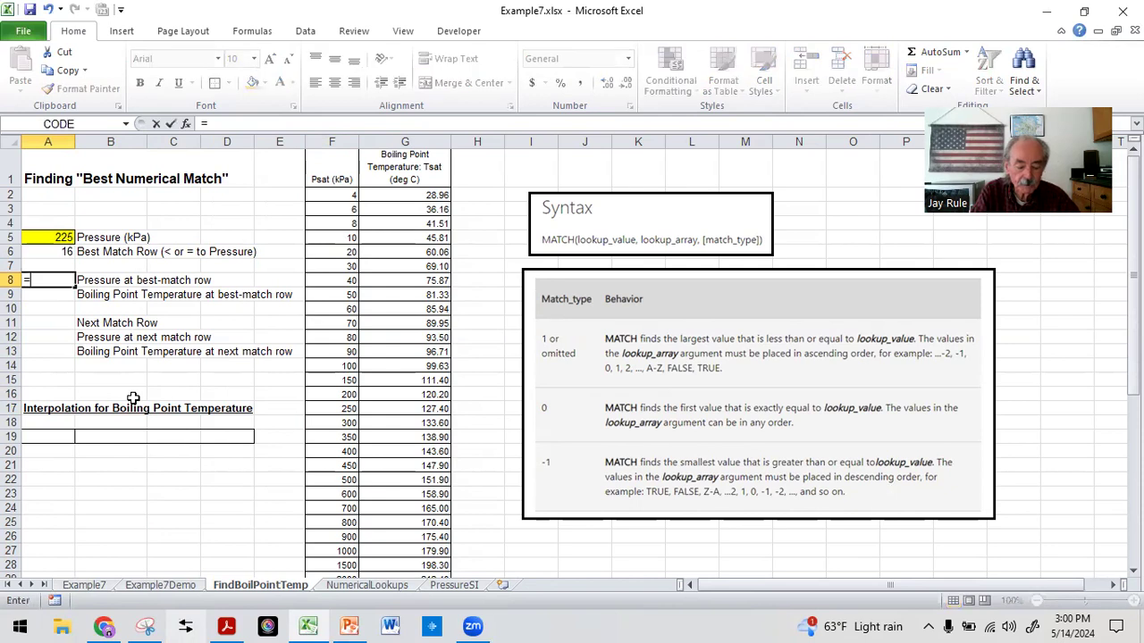
{"action": "type", "text": "index("}
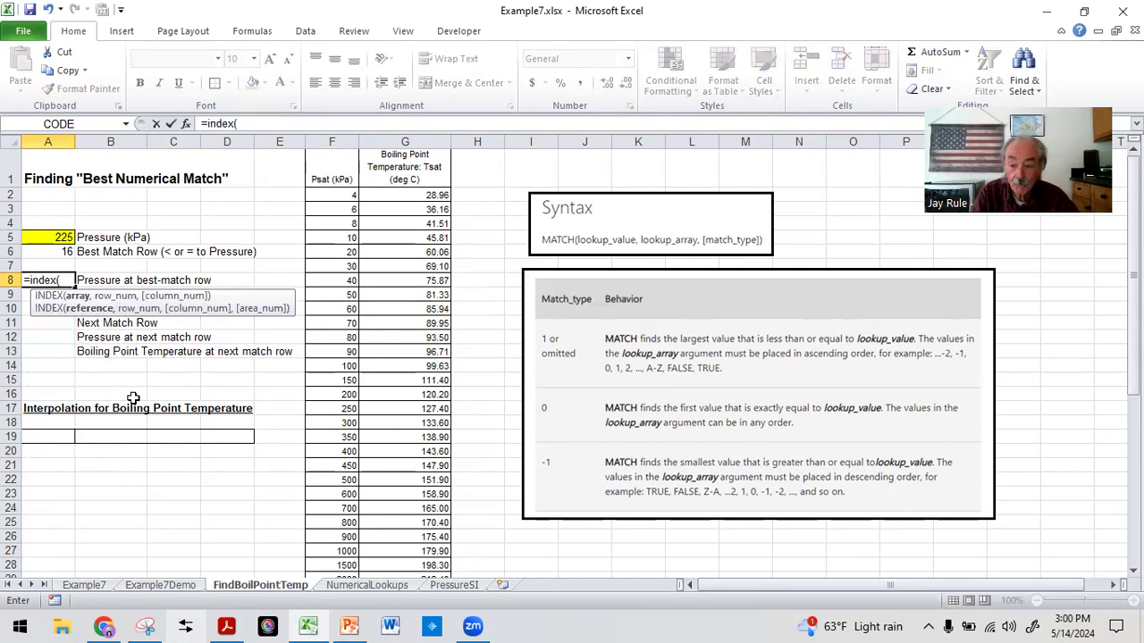
{"action": "left_click", "coordinate": [317, 133]}
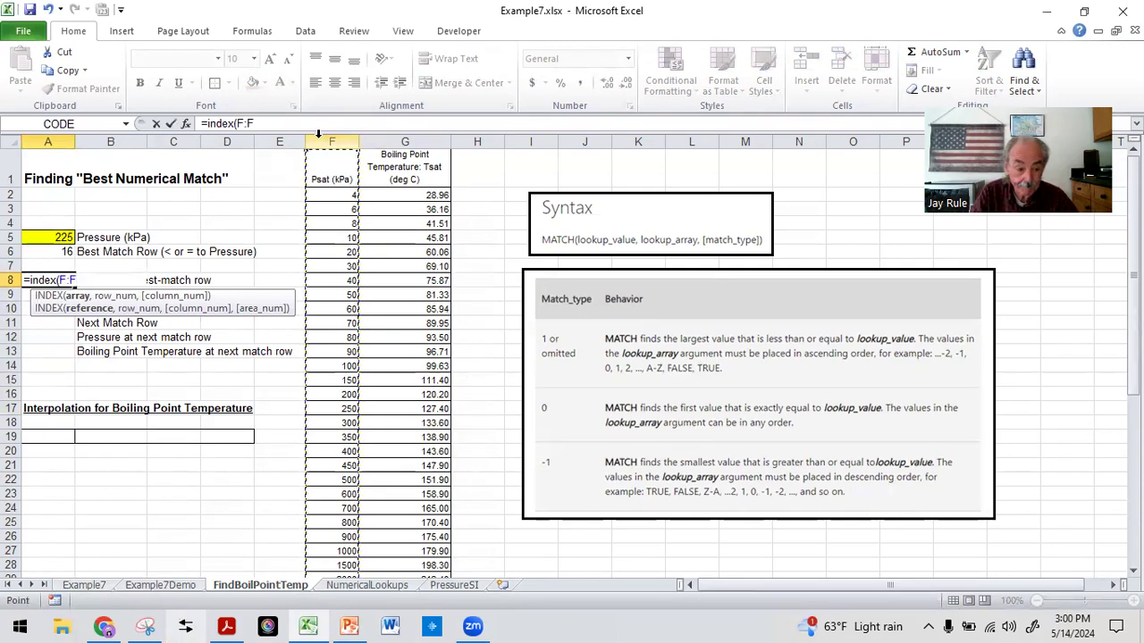
{"action": "type", "text": ","}
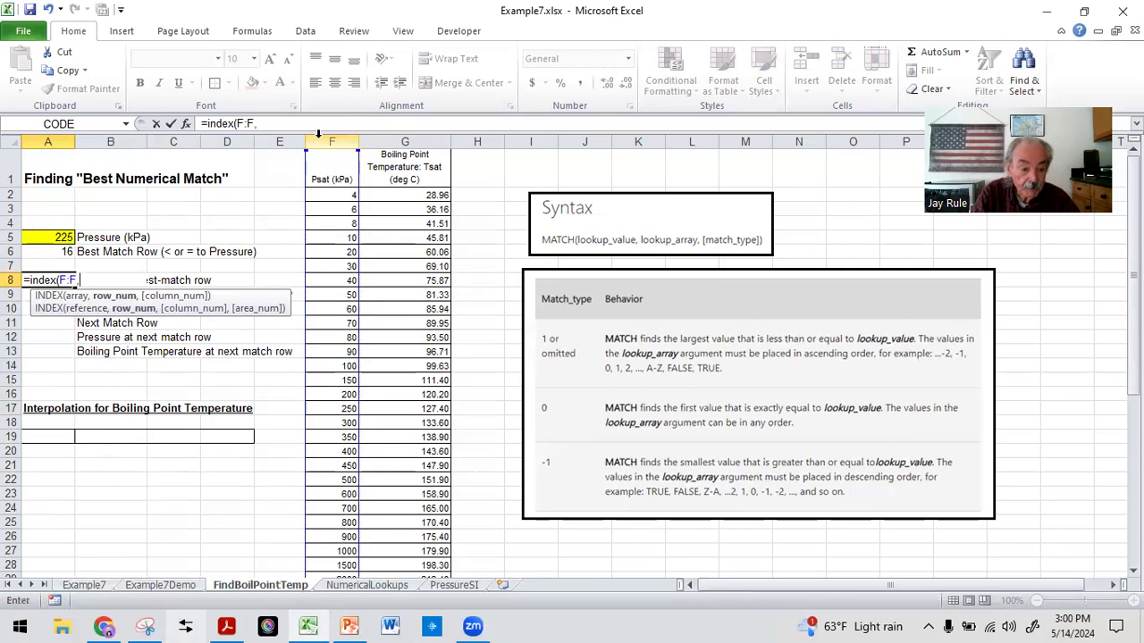
{"action": "left_click", "coordinate": [52, 253]}
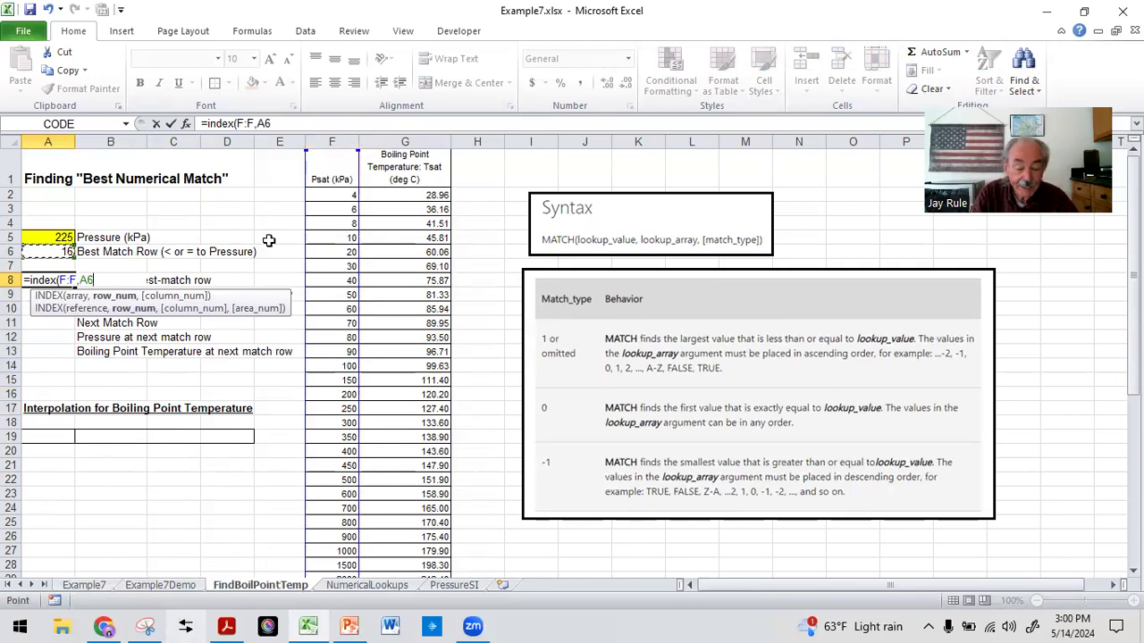
{"action": "key", "text": "Return"}
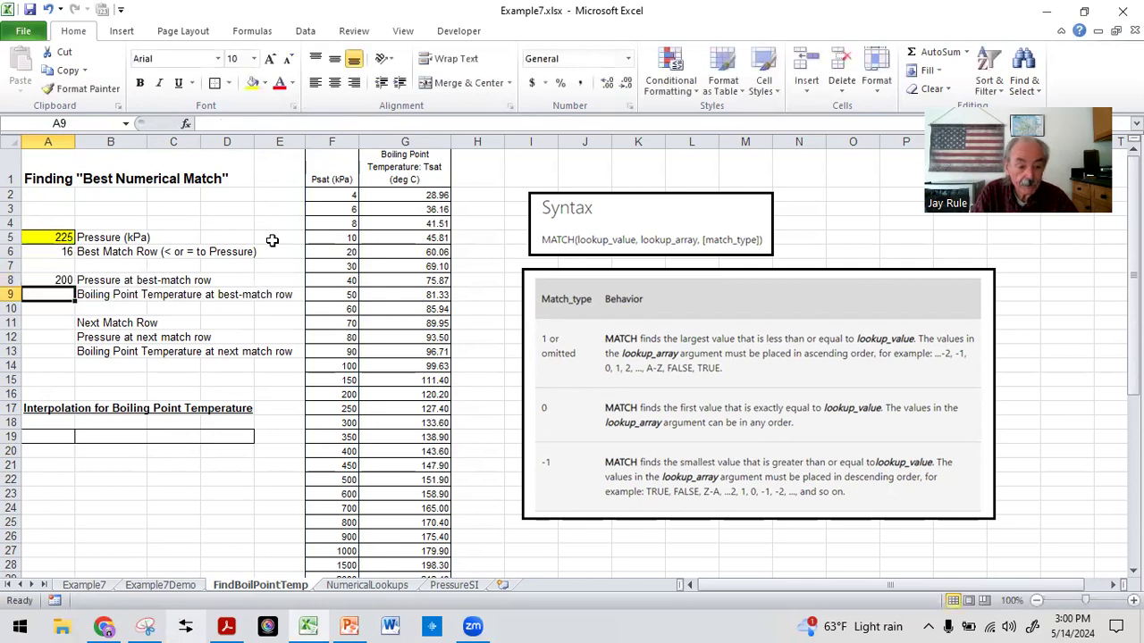
{"action": "key", "text": "Up"}
{"action": "key", "text": "Down"}
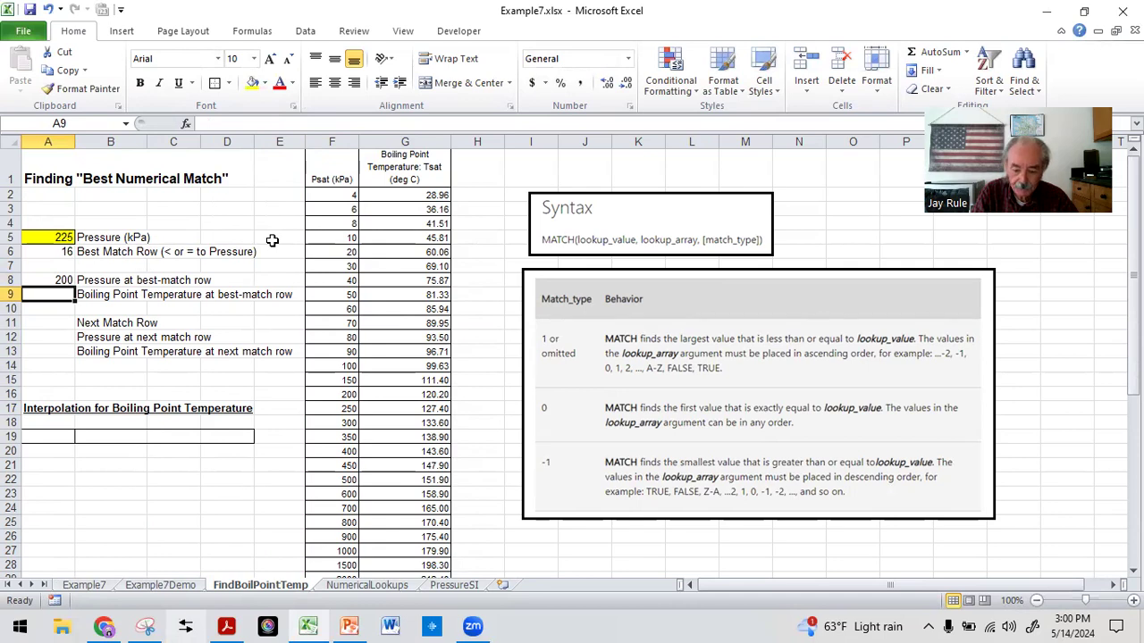
Retrieve the boiling point temperature at the best-match row in A9 with =INDEX(G:G,A6)
{"action": "type", "text": "=index("}
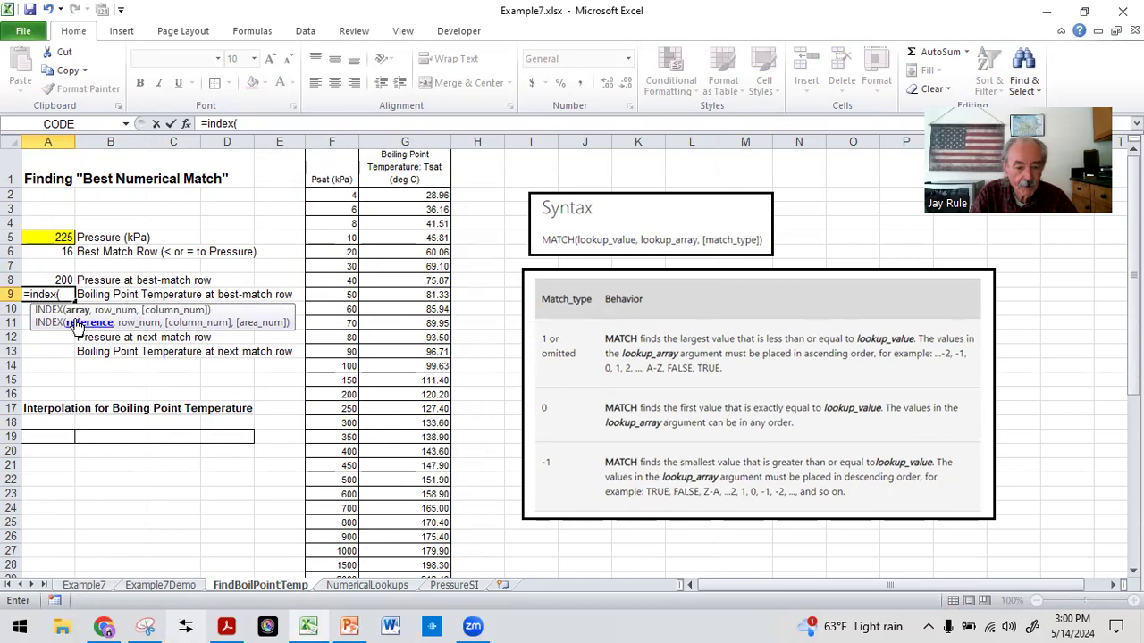
{"action": "left_click", "coordinate": [385, 134]}
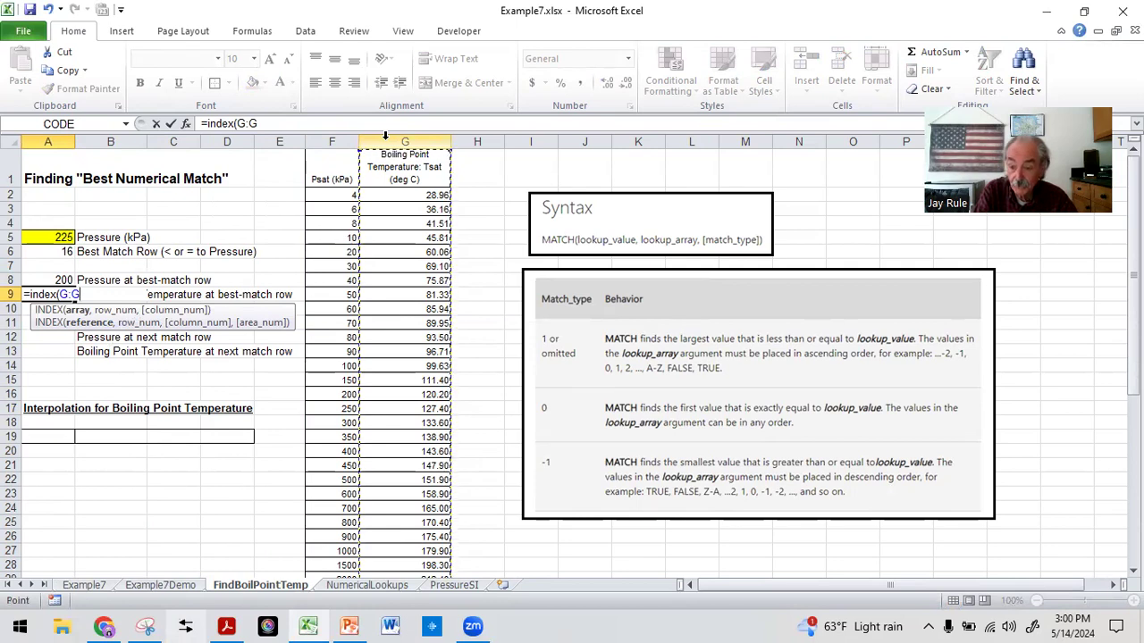
{"action": "type", "text": ","}
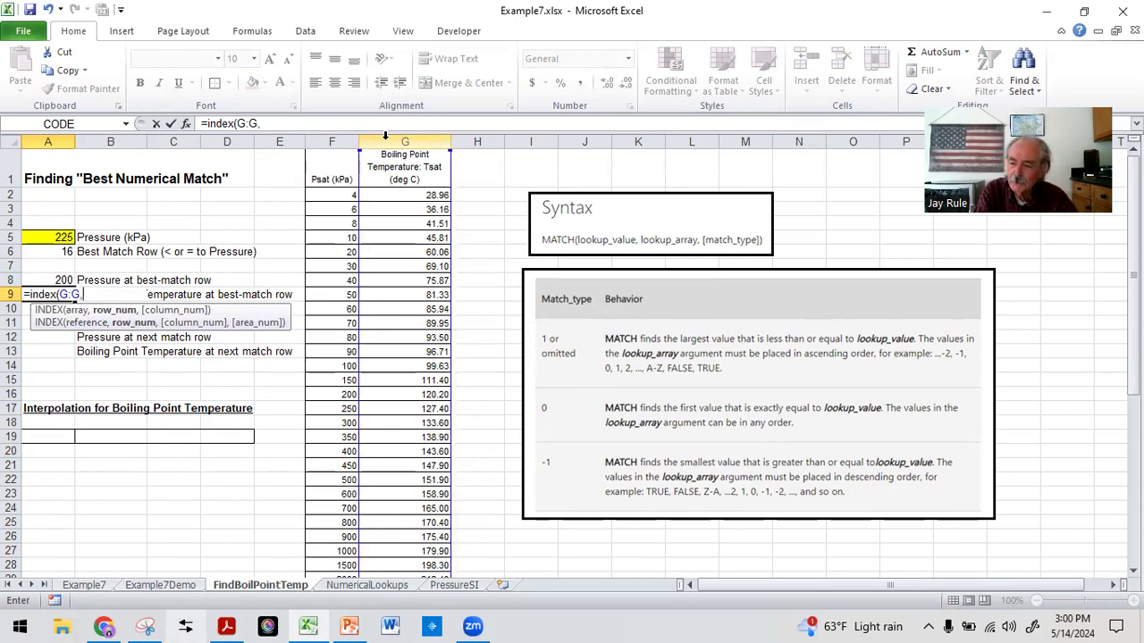
{"action": "left_click", "coordinate": [49, 249]}
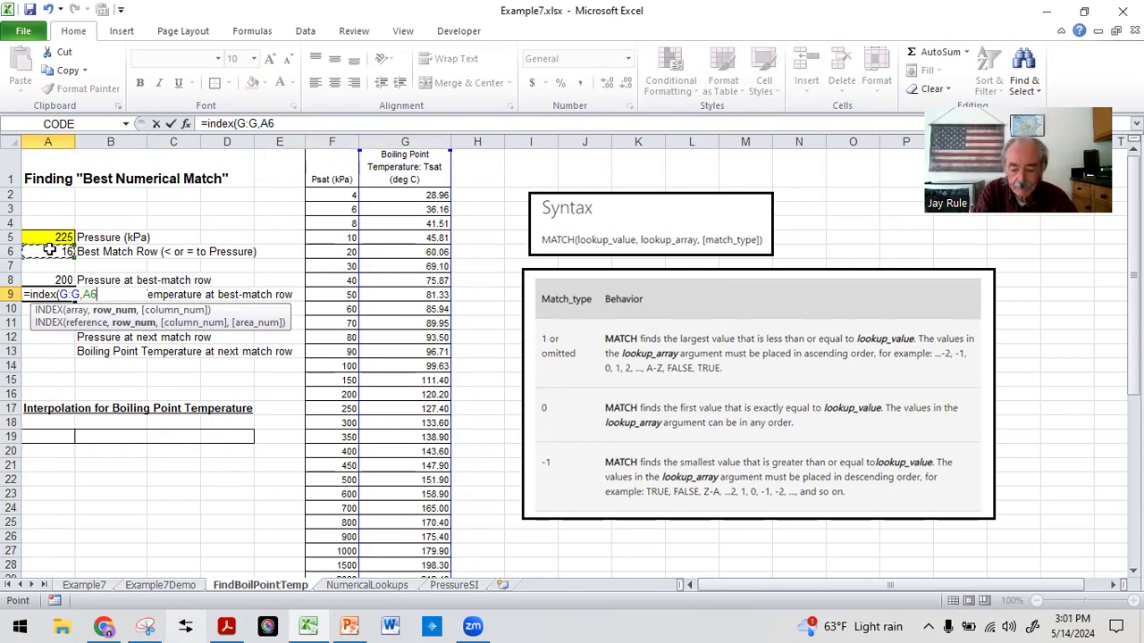
{"action": "key", "text": "Return"}
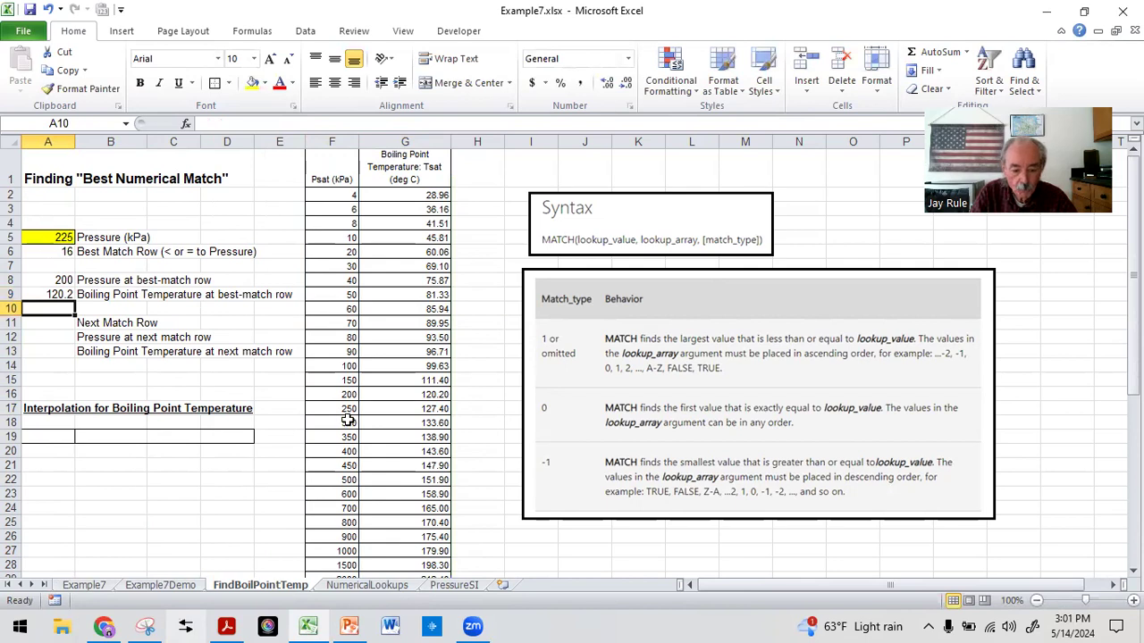
Compare the best-match results in A8:A9 with table row F16:G16, and examine the next table row F17:G17
{"action": "left_click_drag", "start_coordinate": [331, 394], "coordinate": [398, 394]}
{"action": "left_click", "coordinate": [34, 252]}
{"action": "left_click_drag", "start_coordinate": [49, 279], "coordinate": [45, 294]}
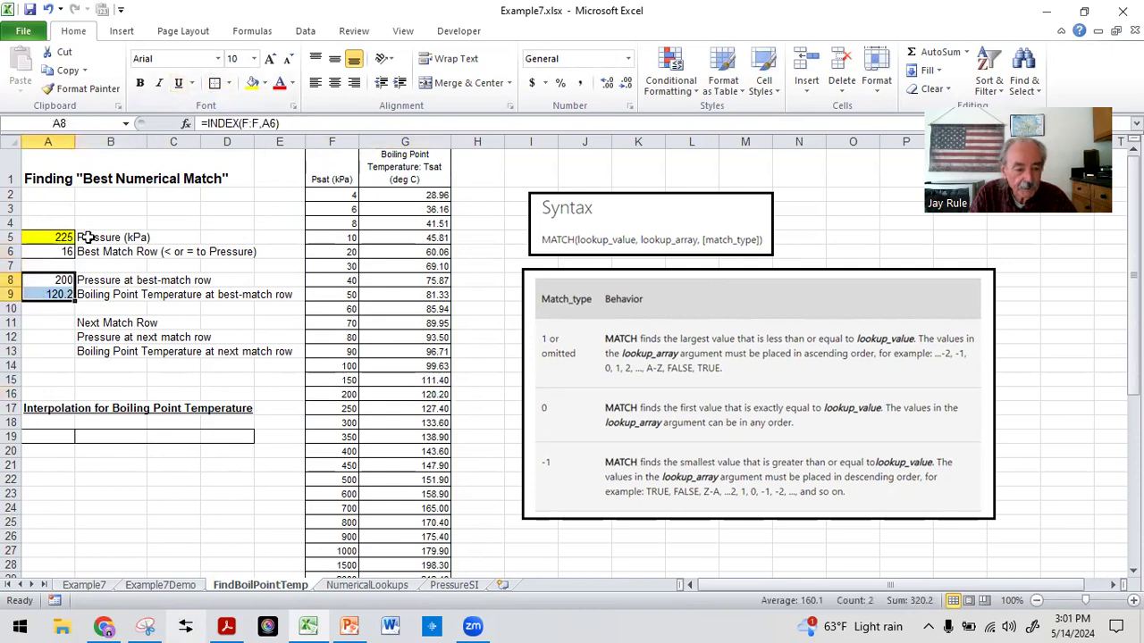
{"action": "left_click", "coordinate": [228, 87]}
{"action": "left_click", "coordinate": [240, 219]}
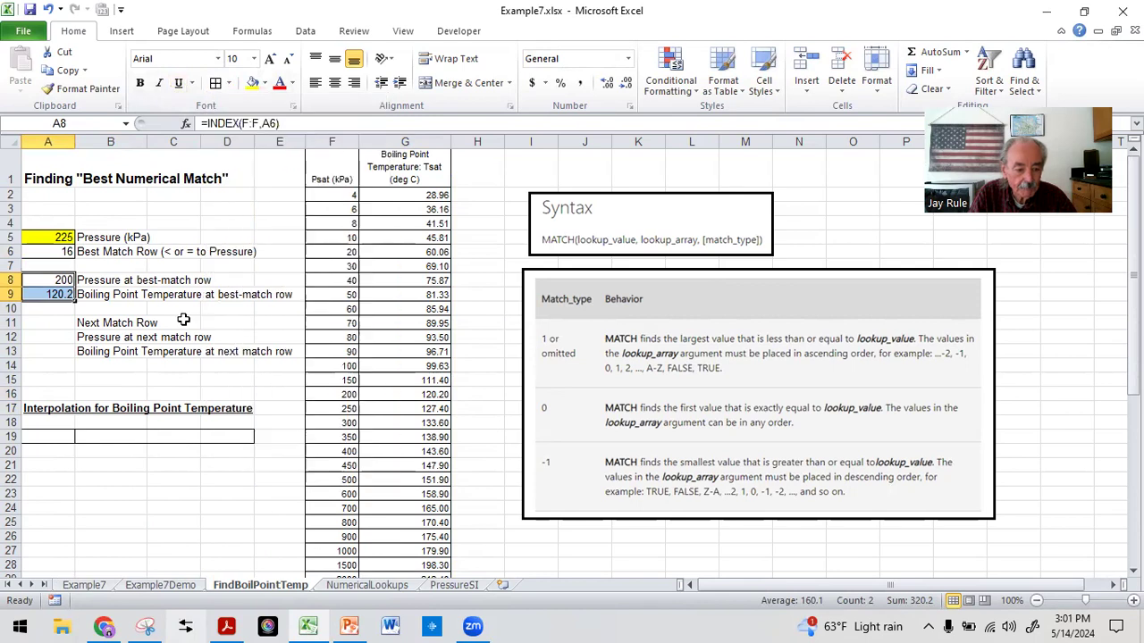
{"action": "left_click", "coordinate": [130, 380]}
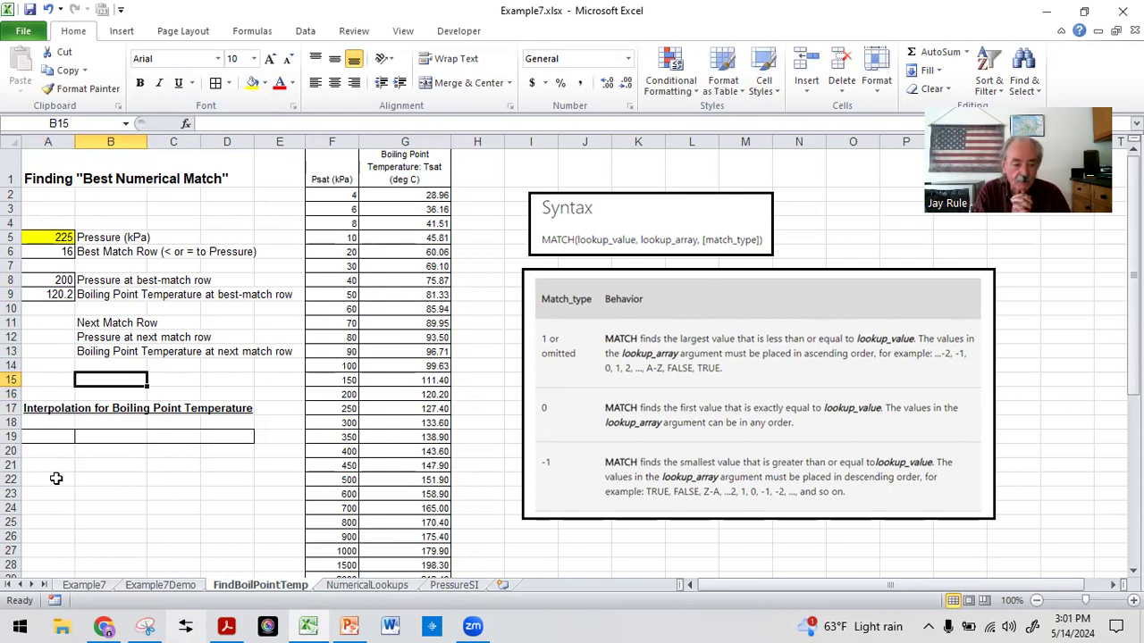
{"action": "left_click_drag", "start_coordinate": [326, 394], "coordinate": [404, 402]}
{"action": "left_click", "coordinate": [326, 408]}
{"action": "left_click", "coordinate": [182, 520]}
{"action": "left_click_drag", "start_coordinate": [331, 406], "coordinate": [376, 407]}
{"action": "left_click", "coordinate": [246, 475]}
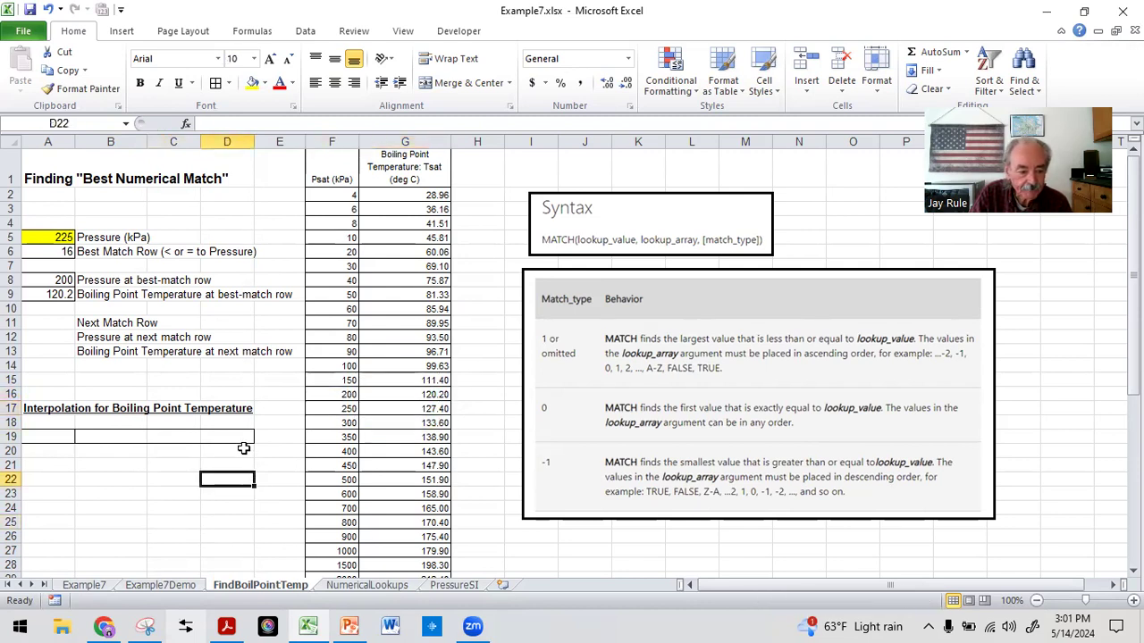
Calculate the next match row in A11 with =A6+1
{"action": "left_click", "coordinate": [57, 325]}
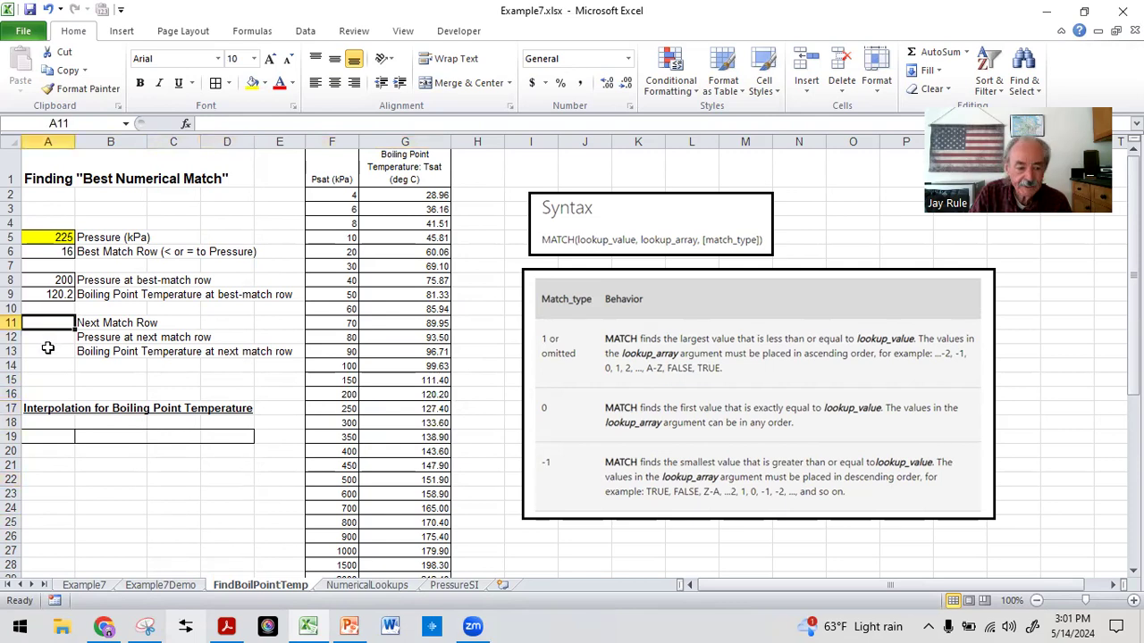
{"action": "left_click", "coordinate": [57, 250]}
{"action": "left_click", "coordinate": [67, 323]}
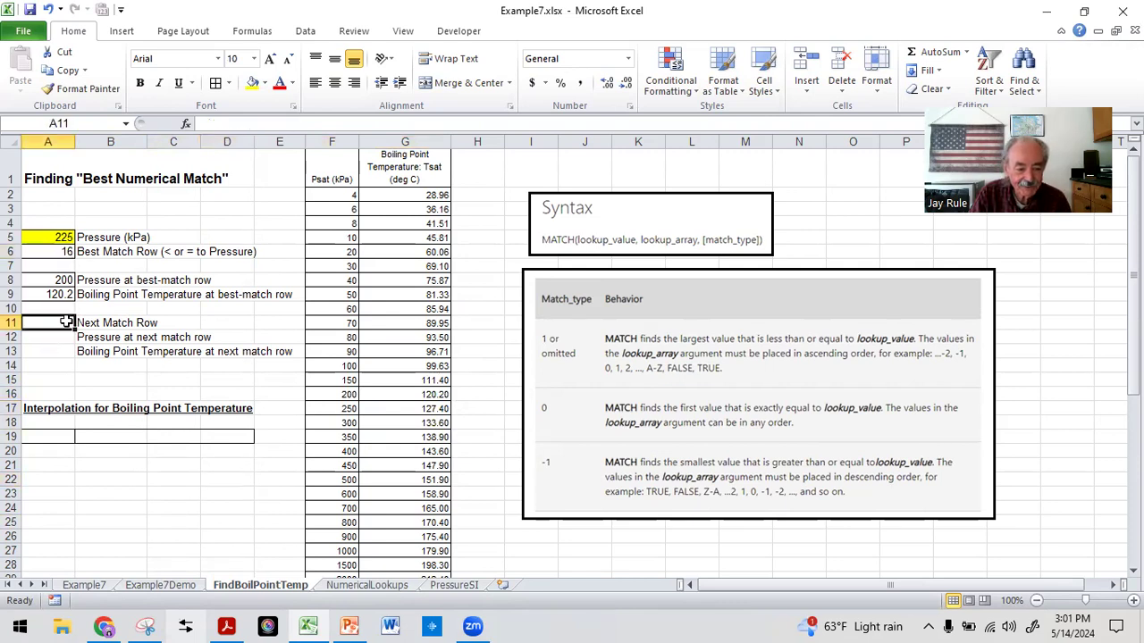
{"action": "type", "text": "="}
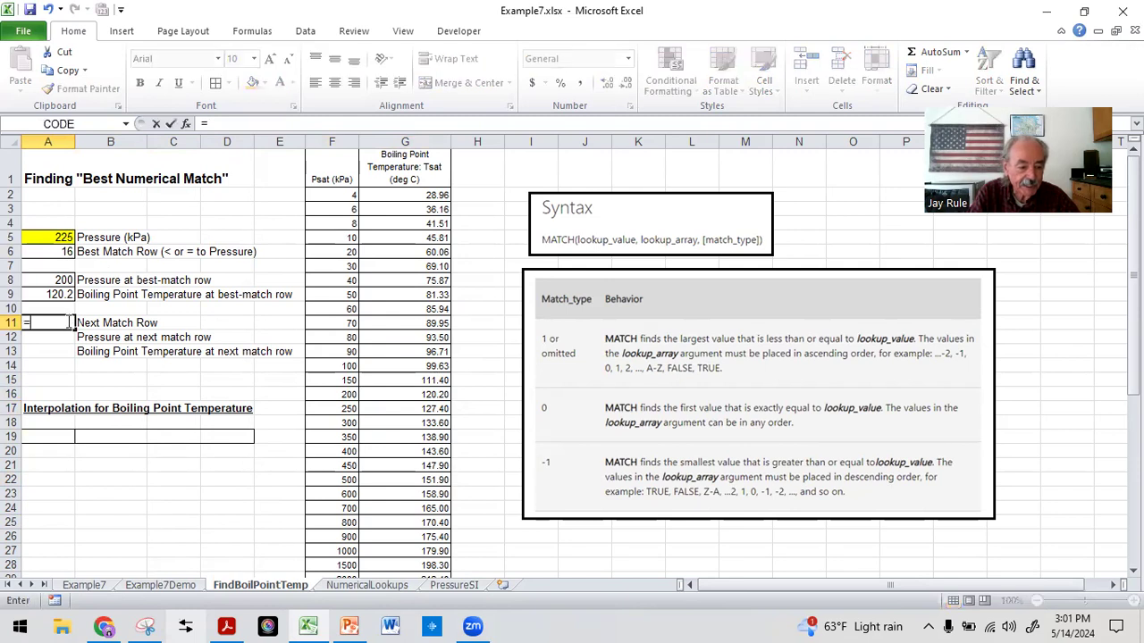
{"action": "left_click", "coordinate": [57, 251]}
{"action": "type", "text": "+1"}
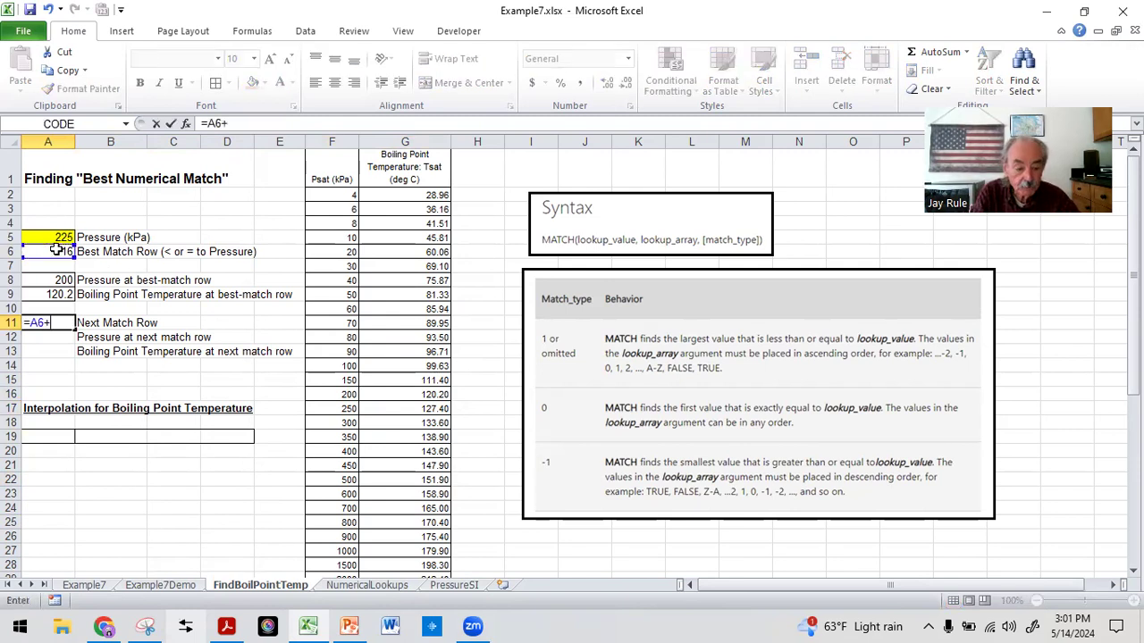
{"action": "key", "text": "Return"}
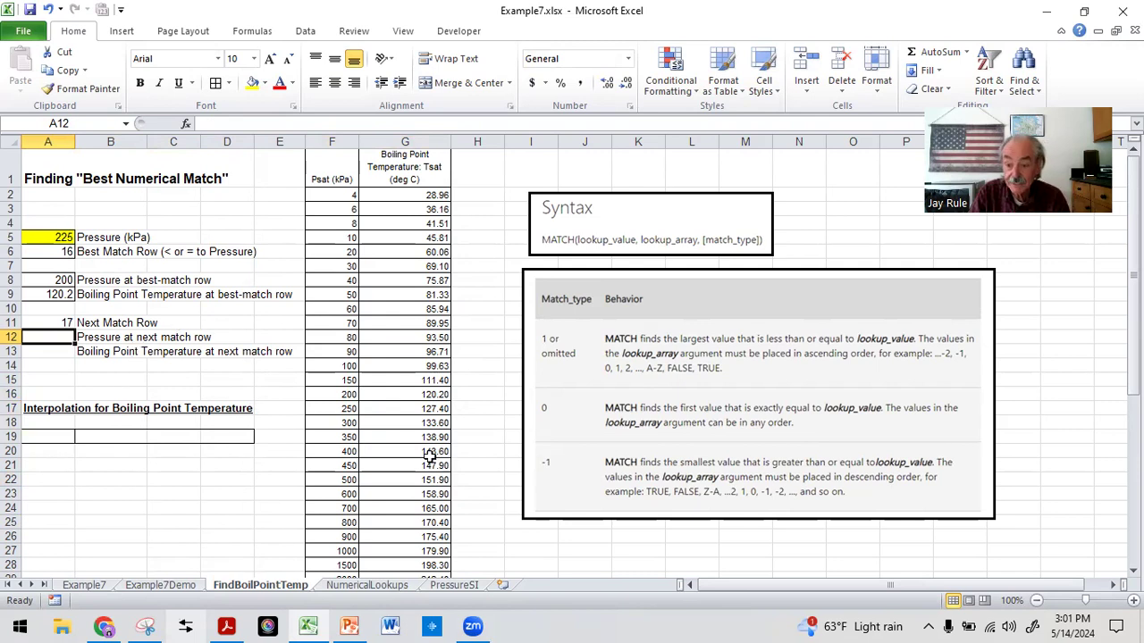
Retrieve the pressure at the next match row in A12 with =INDEX(F:F,A11)
{"action": "type", "text": "="}
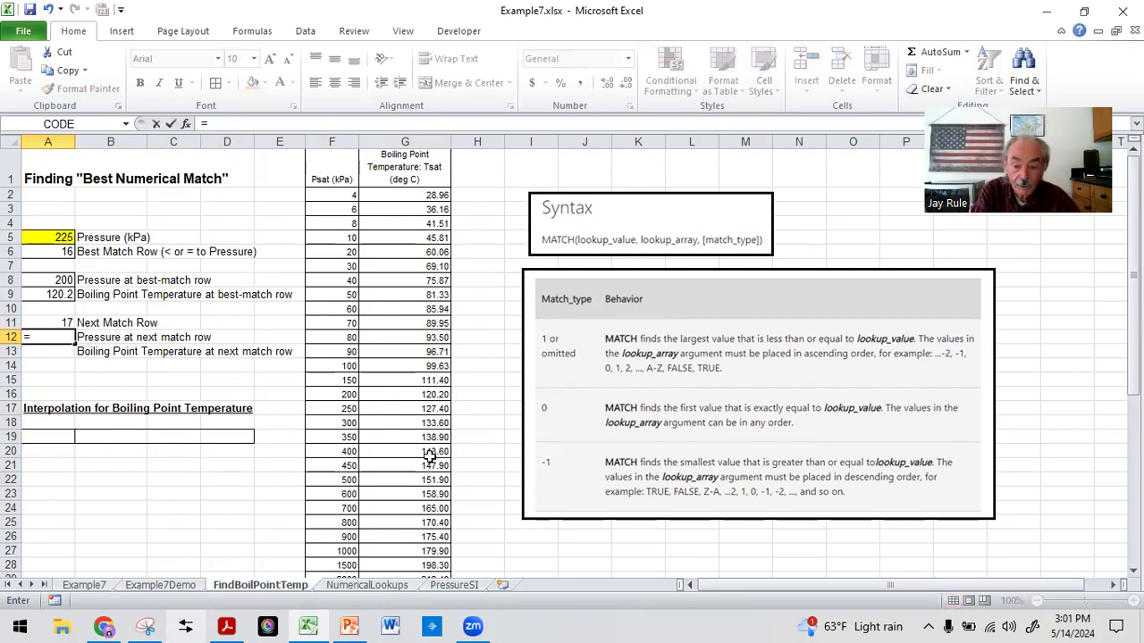
{"action": "type", "text": "index("}
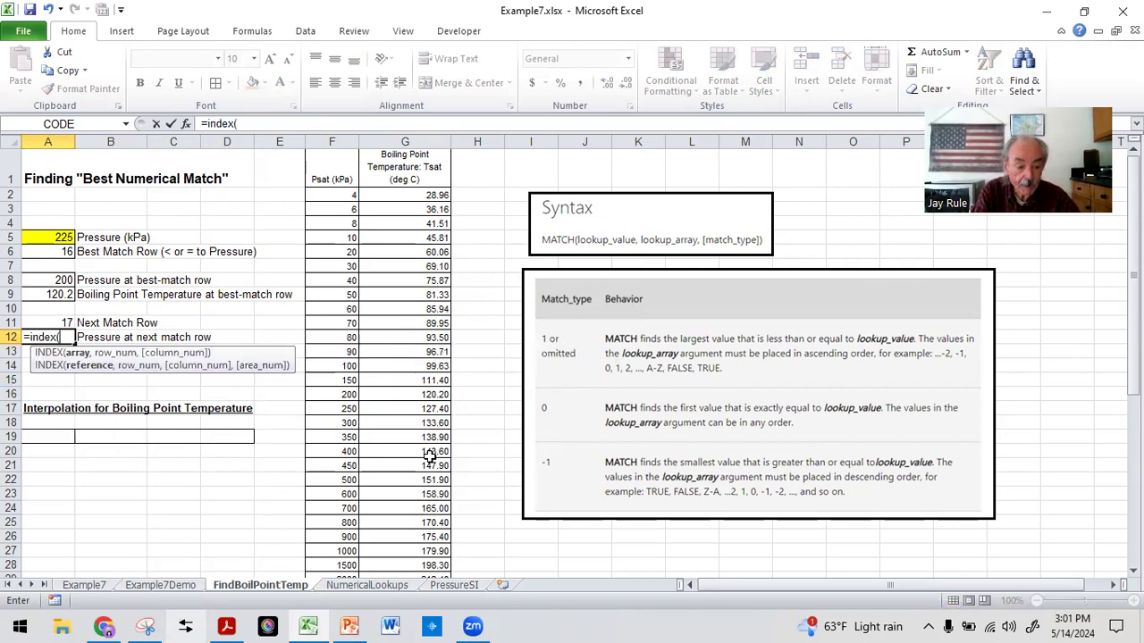
{"action": "left_click", "coordinate": [319, 136]}
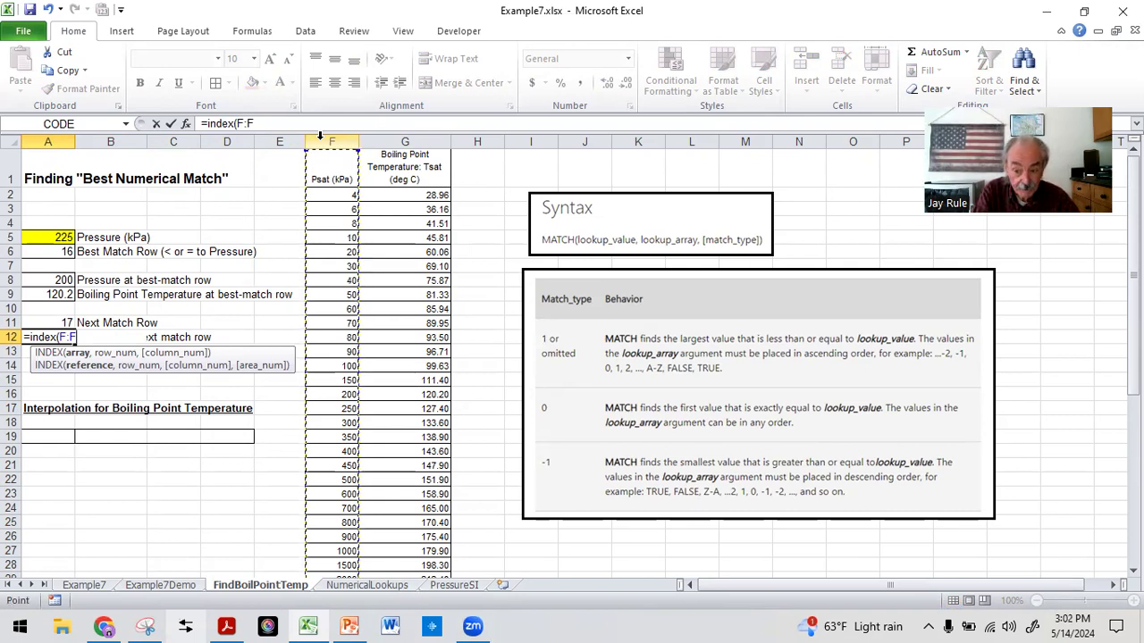
{"action": "type", "text": ","}
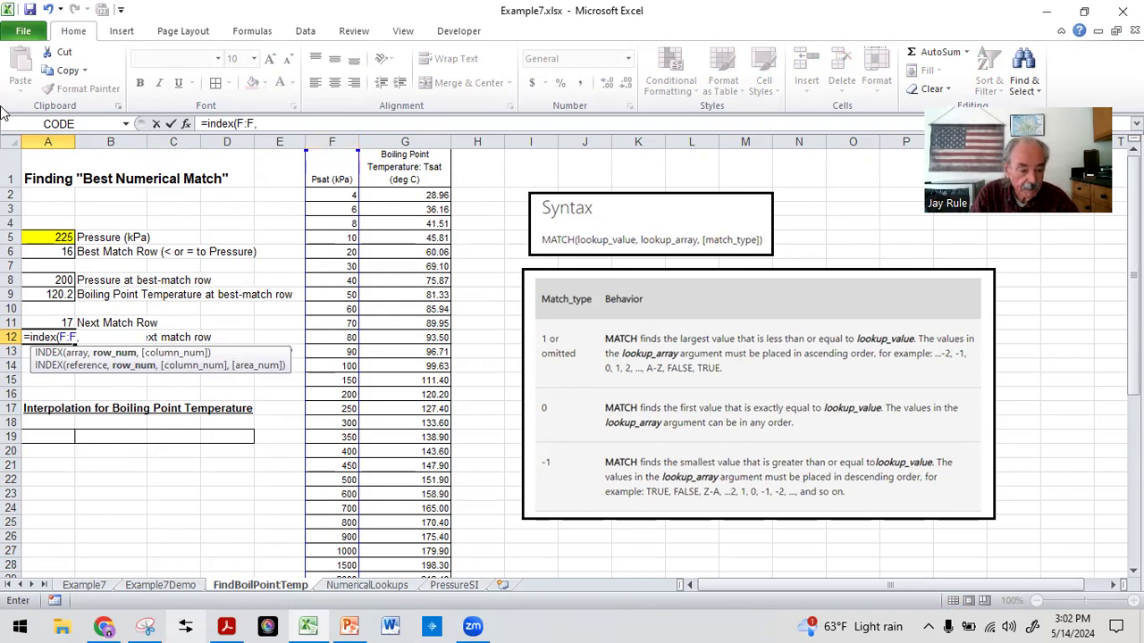
{"action": "left_click", "coordinate": [52, 322]}
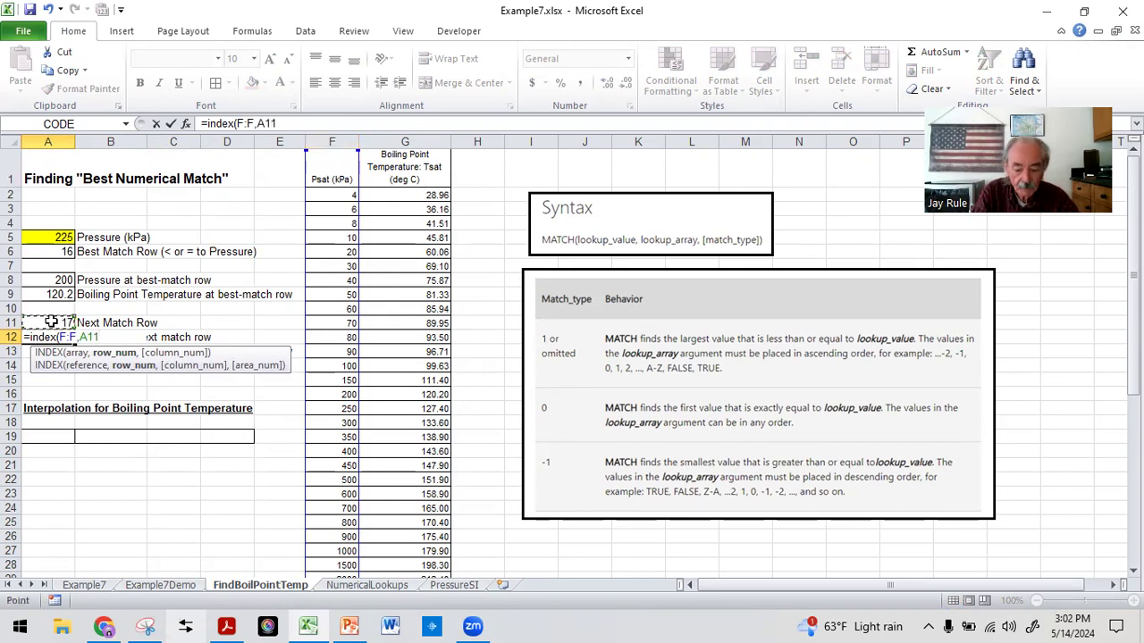
{"action": "type", "text": ")"}
{"action": "key", "text": "Return"}
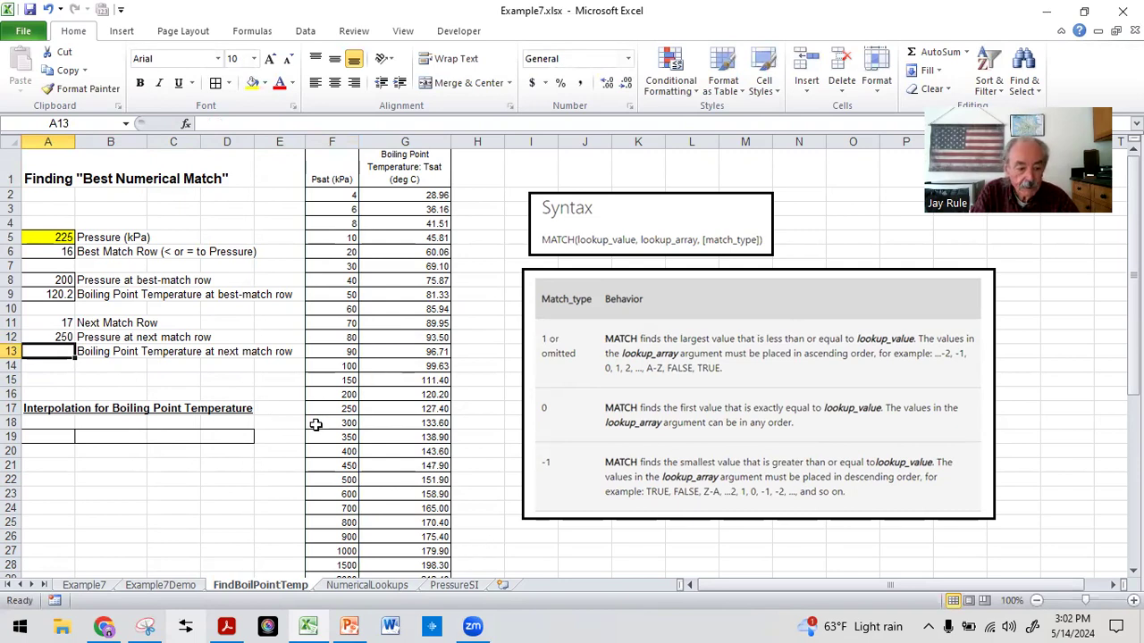
Retrieve the next match row's boiling point temperature in A13 with =INDEX(G:G,A11), and check A11:A13 against table row F17:G17
{"action": "type", "text": "="}
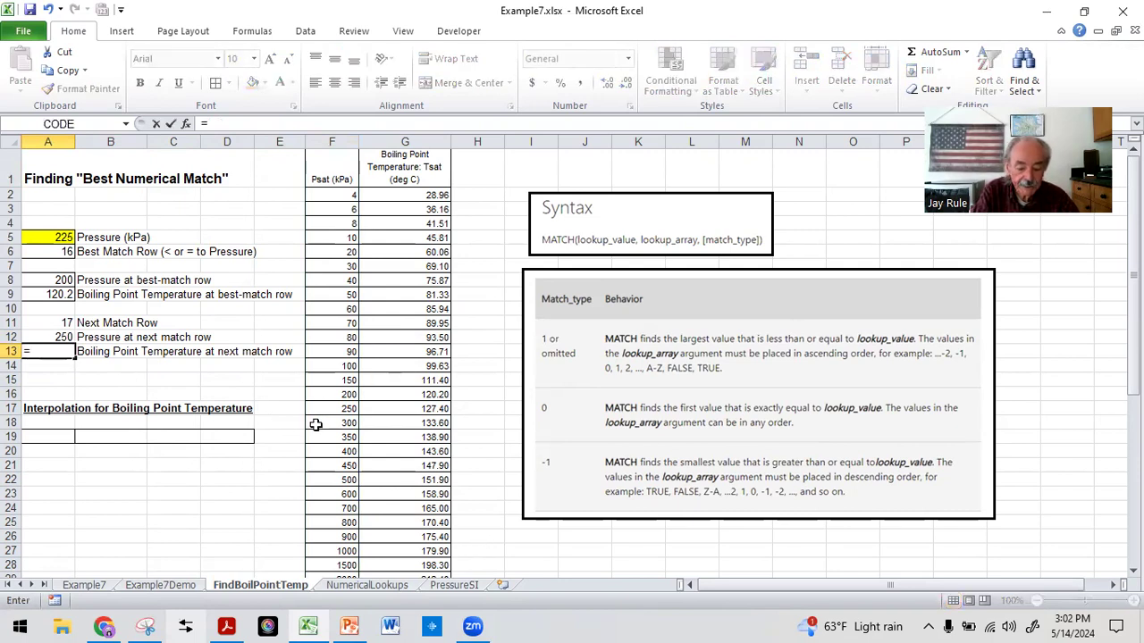
{"action": "type", "text": "index("}
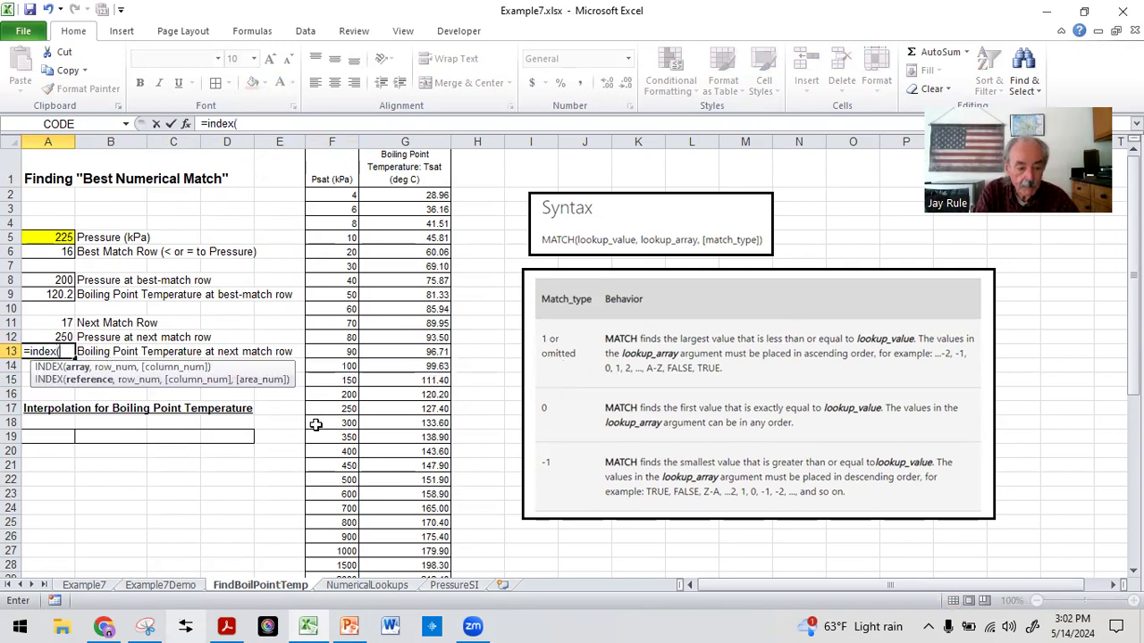
{"action": "left_click", "coordinate": [407, 141]}
{"action": "type", "text": ","}
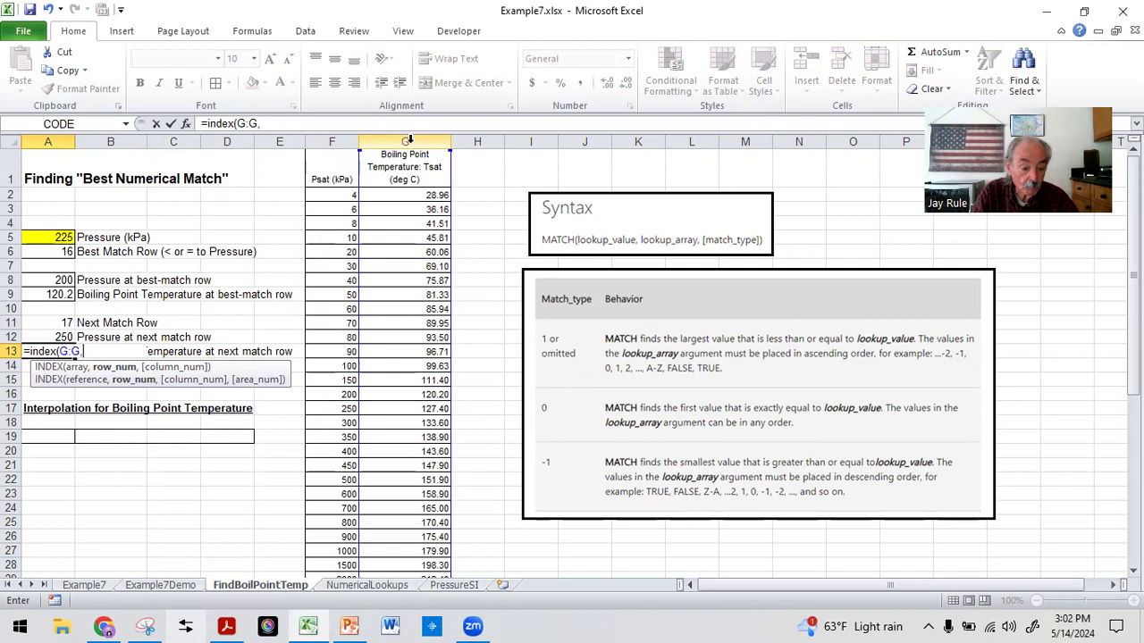
{"action": "left_click", "coordinate": [47, 322]}
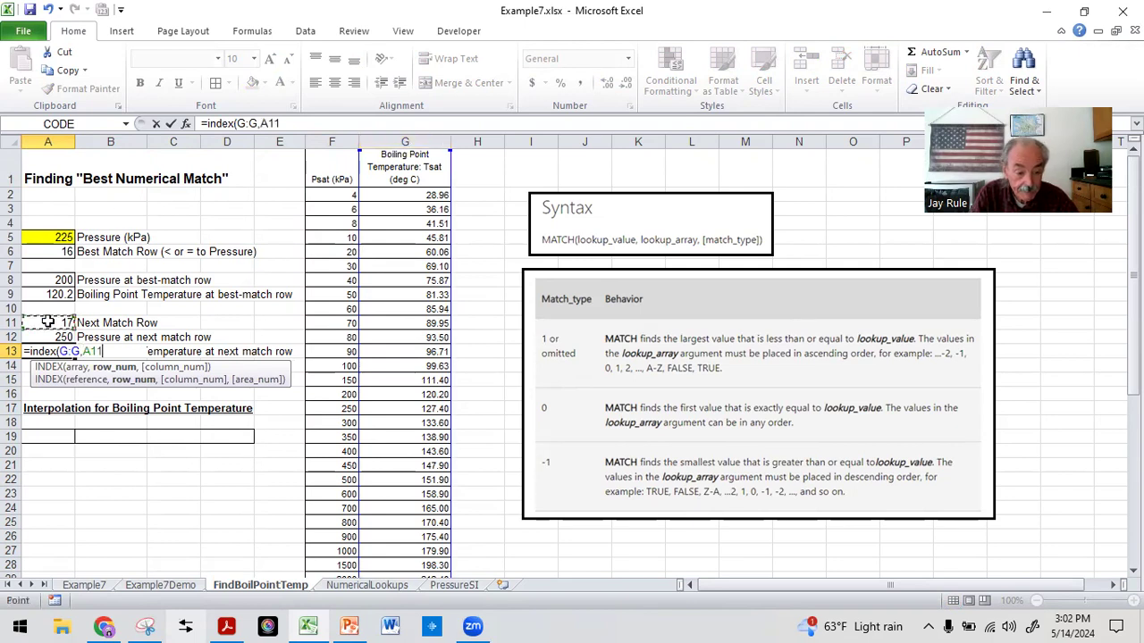
{"action": "type", "text": ")"}
{"action": "key", "text": "Return"}
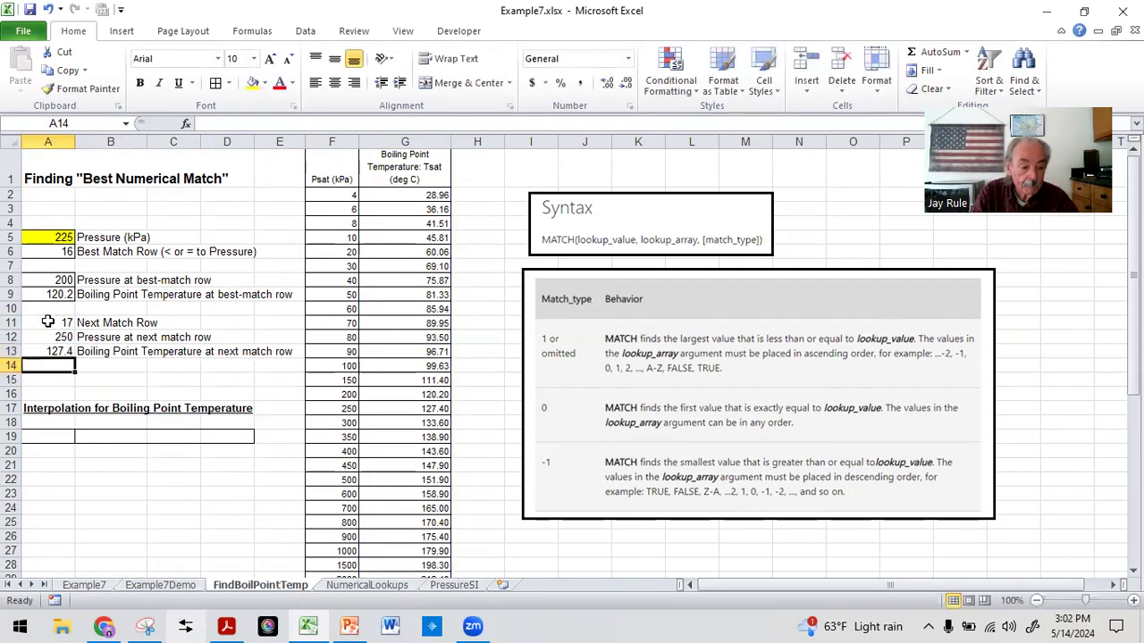
{"action": "left_click_drag", "start_coordinate": [332, 409], "coordinate": [403, 408]}
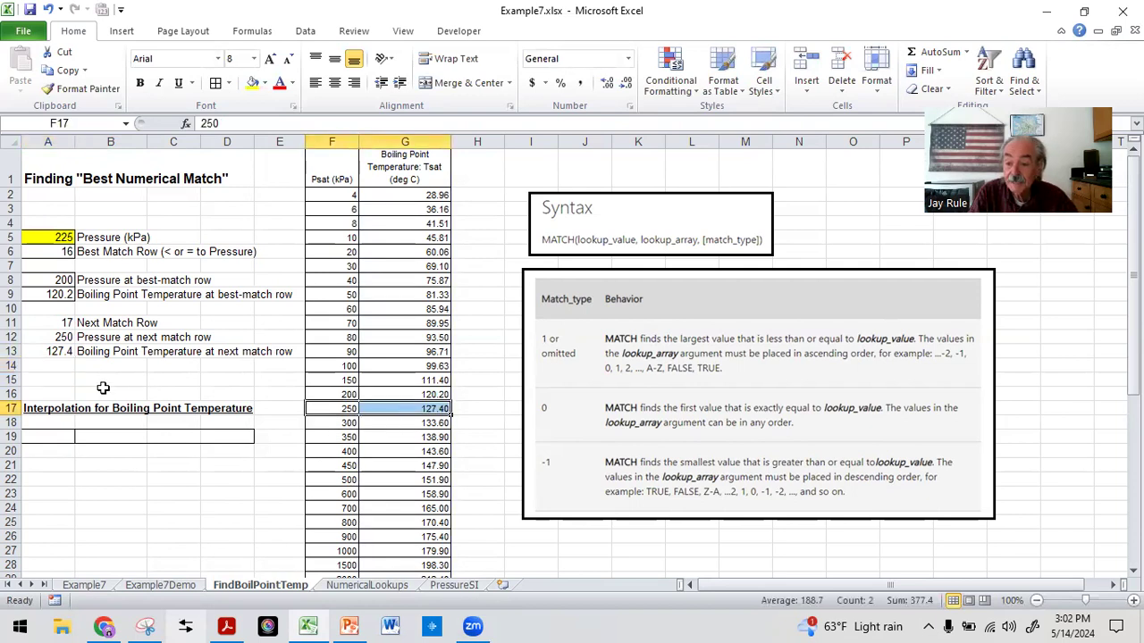
{"action": "left_click", "coordinate": [103, 388]}
{"action": "left_click_drag", "start_coordinate": [54, 322], "coordinate": [53, 351]}
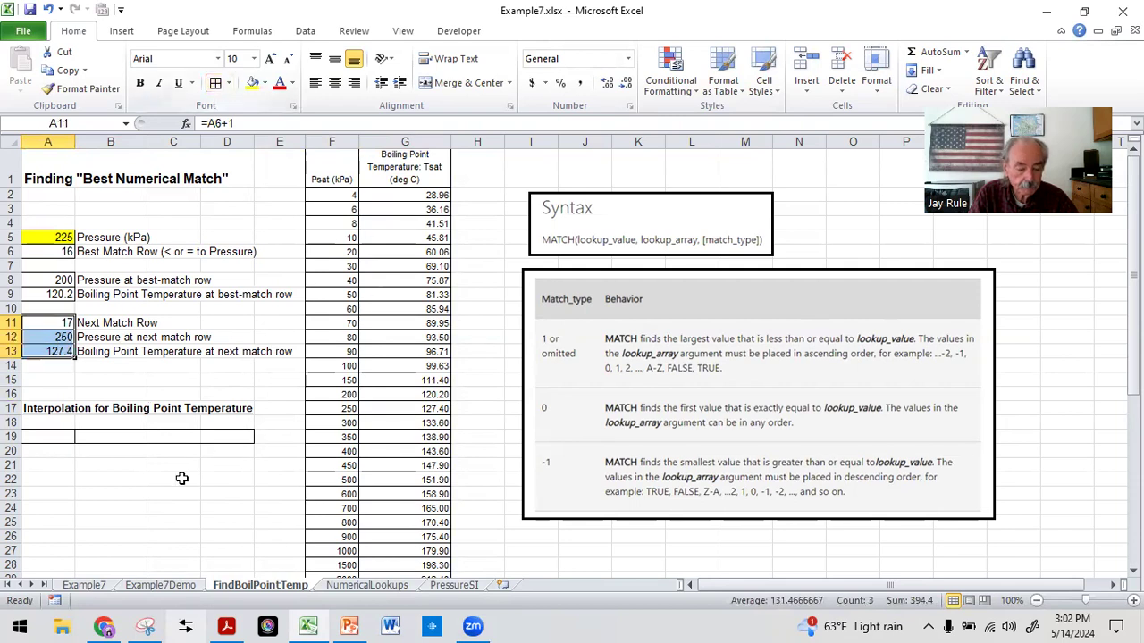
{"action": "left_click", "coordinate": [149, 496]}
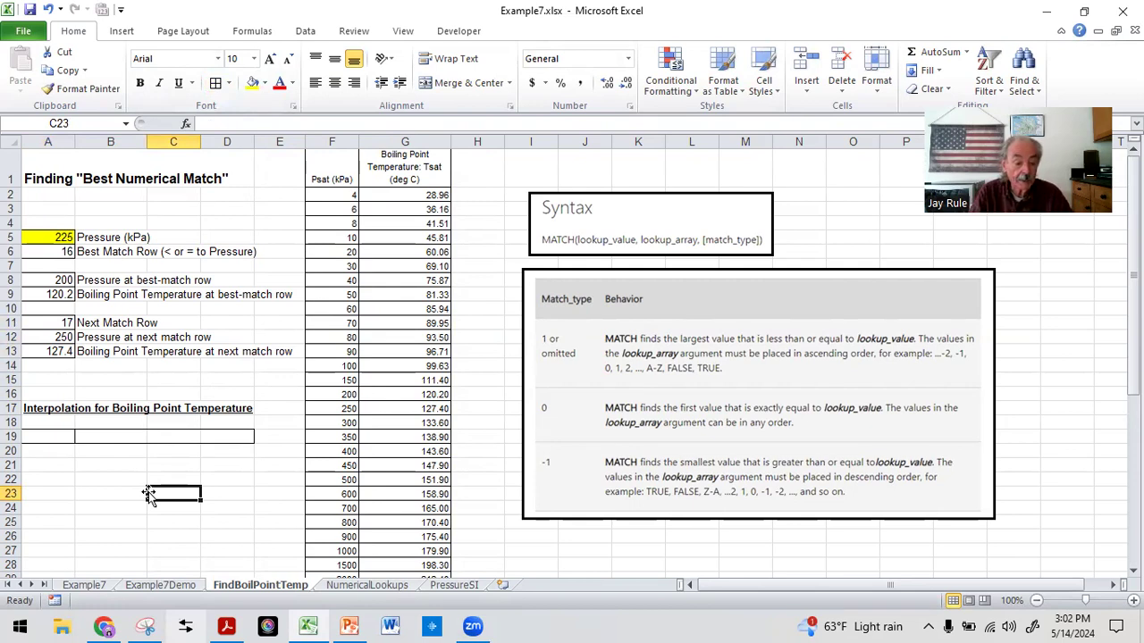
Label the interpolation table's header cells P in A19 and Boiling Point Temperature in B19
{"action": "left_click", "coordinate": [53, 423]}
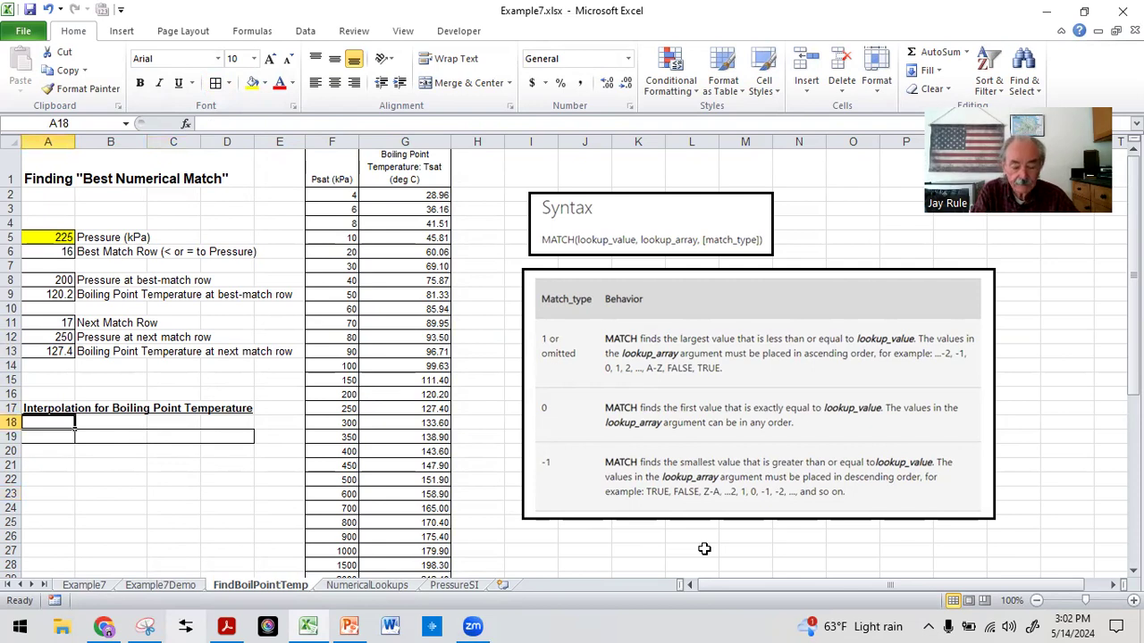
{"action": "left_click", "coordinate": [61, 434]}
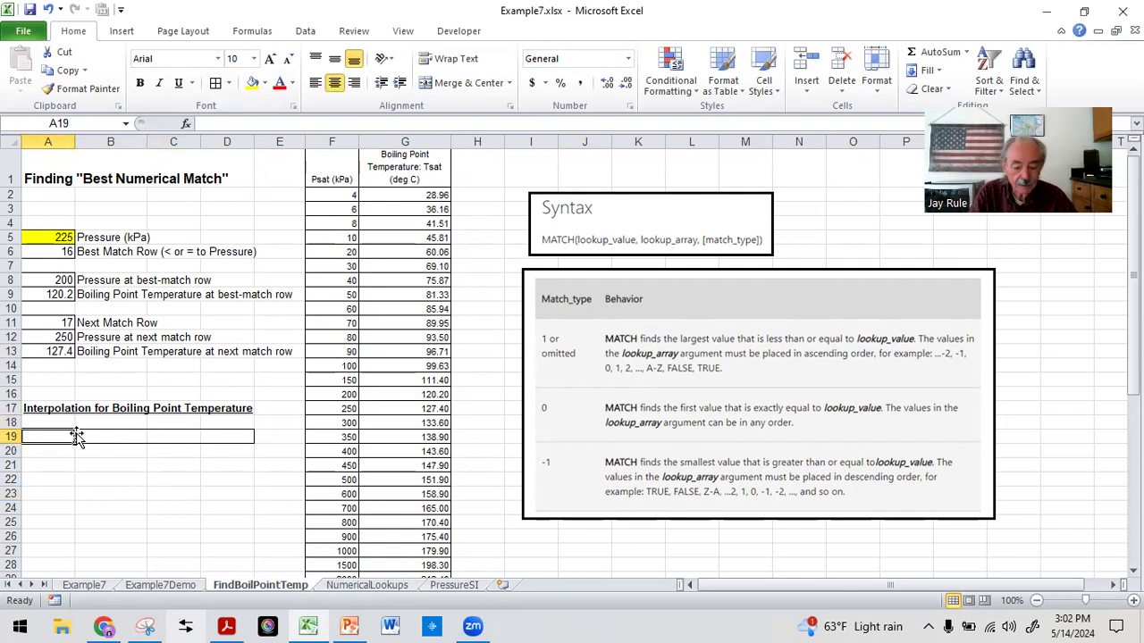
{"action": "type", "text": "P"}
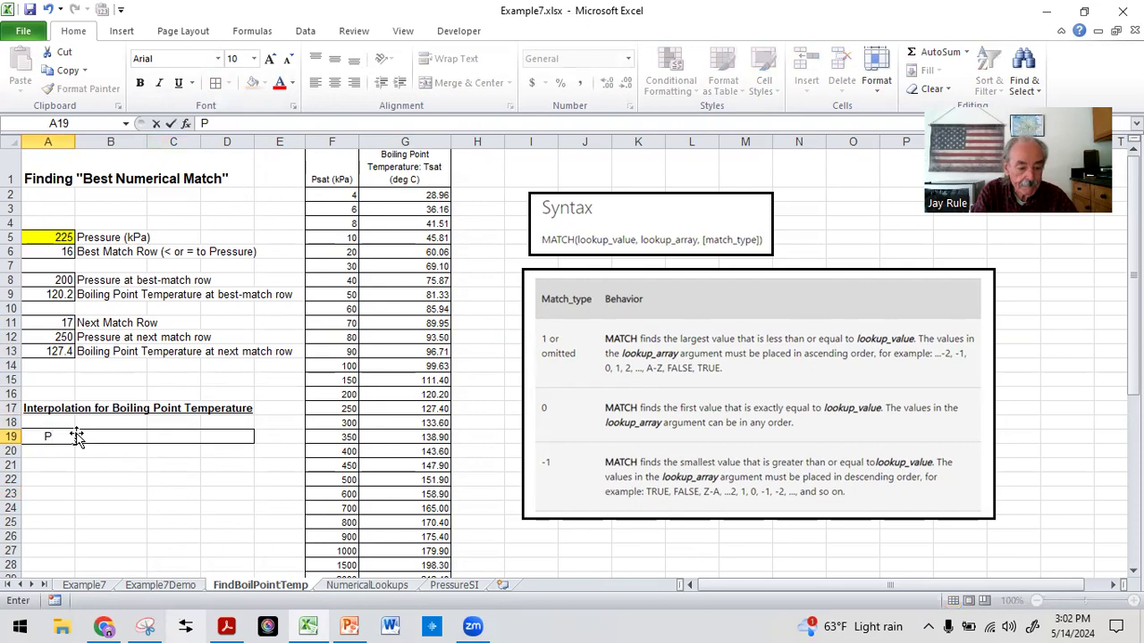
{"action": "key", "text": "Tab"}
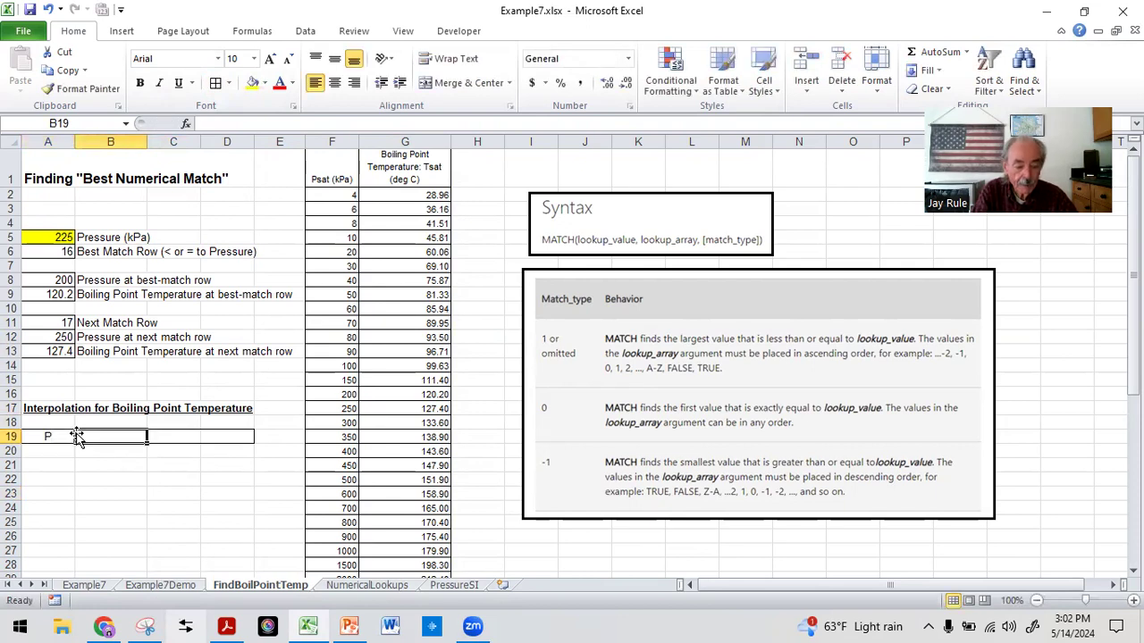
{"action": "type", "text": "Boiling Poin"}
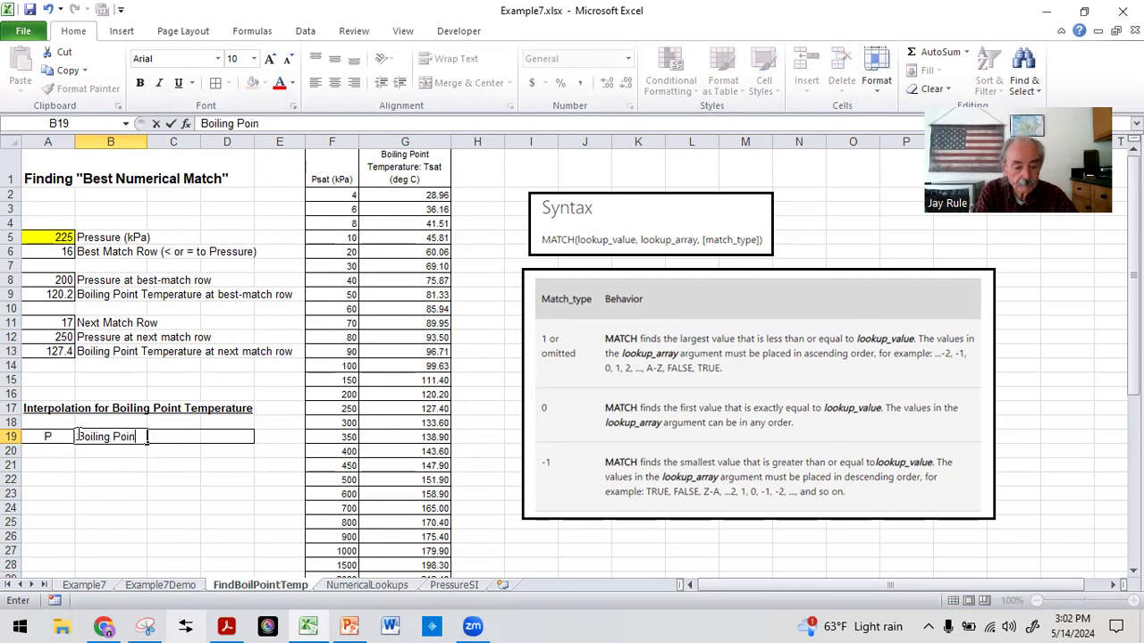
{"action": "type", "text": "t Tempera"}
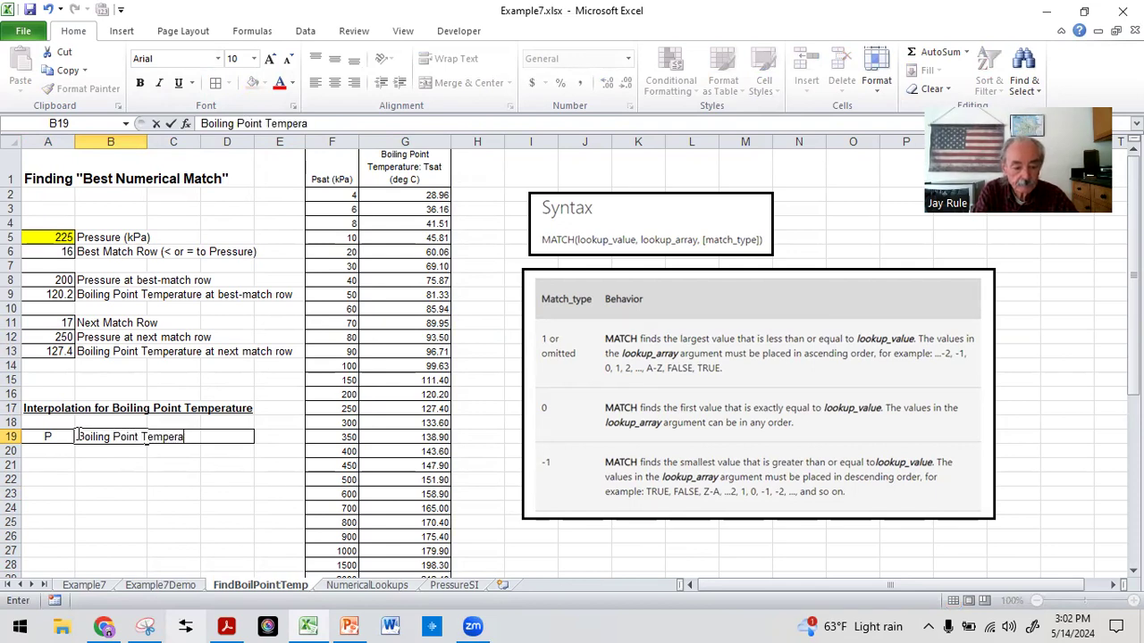
{"action": "type", "text": "ture"}
{"action": "key", "text": "Return"}
{"action": "key", "text": "Left"}
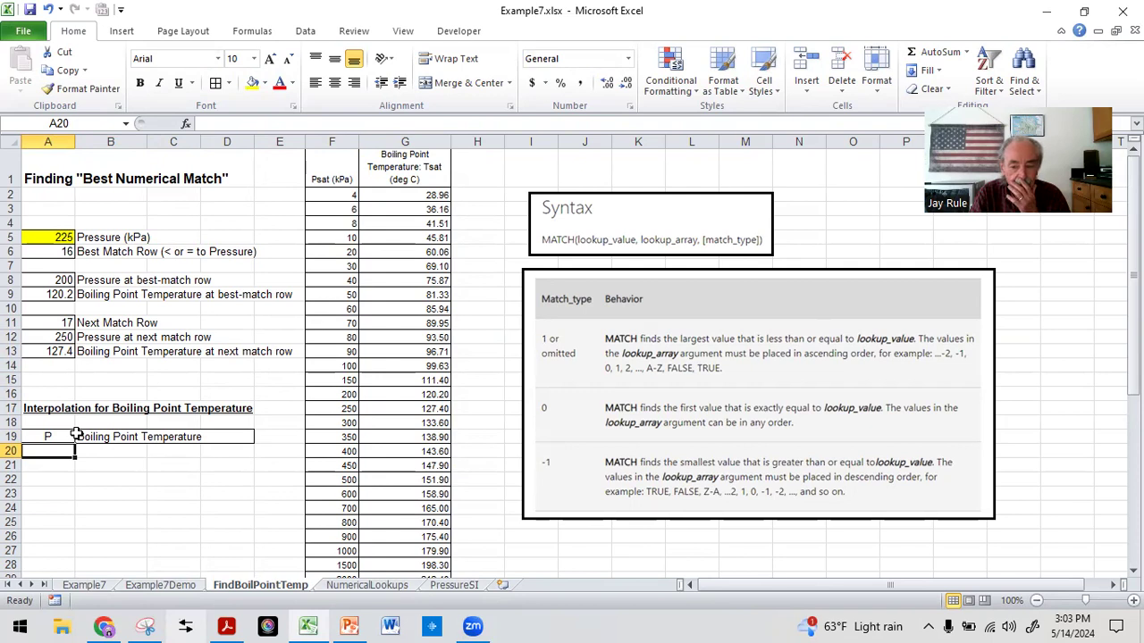
Link A20 in the interpolation table to the best-match row pressure with =A8
{"action": "key", "text": "Down"}
{"action": "key", "text": "Up"}
{"action": "type", "text": "="}
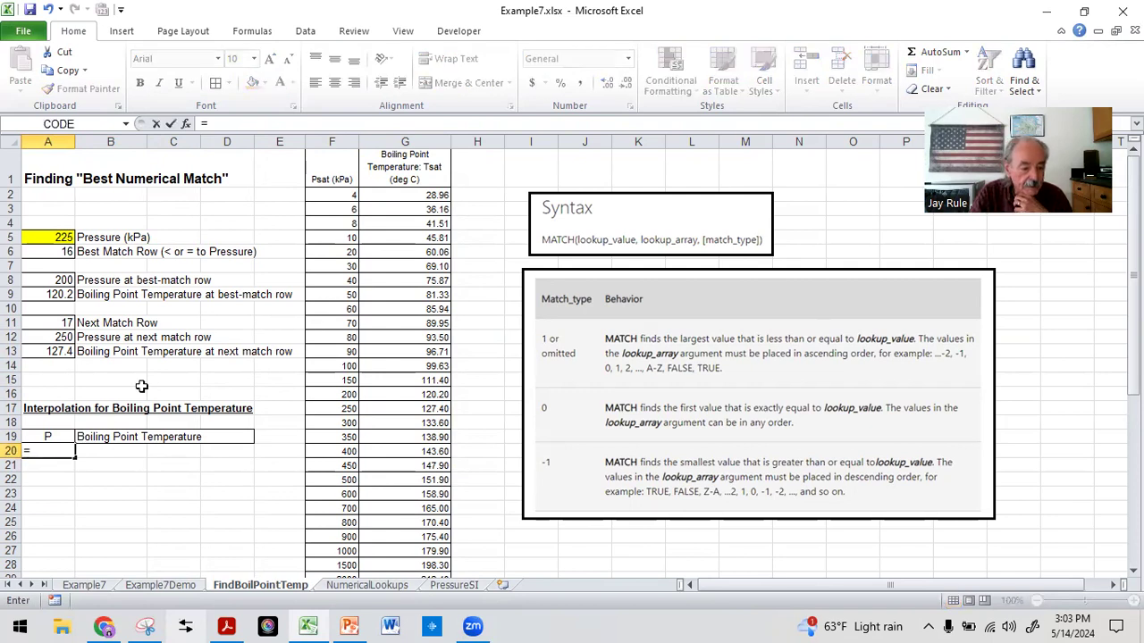
{"action": "left_click", "coordinate": [54, 279]}
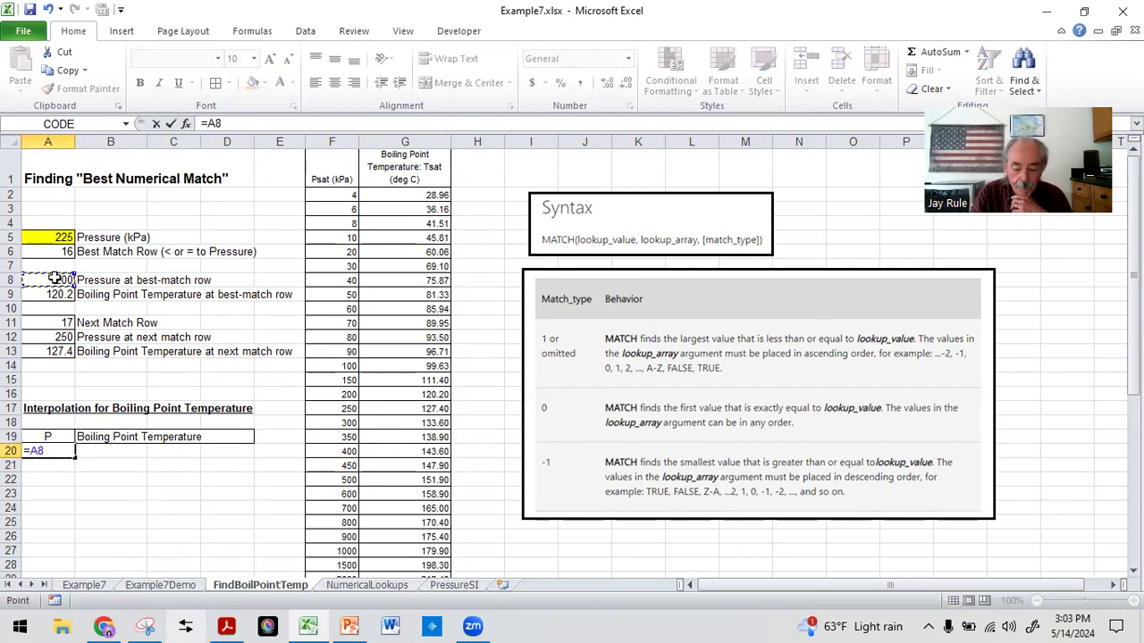
{"action": "key", "text": "Return"}
{"action": "key", "text": "Up"}
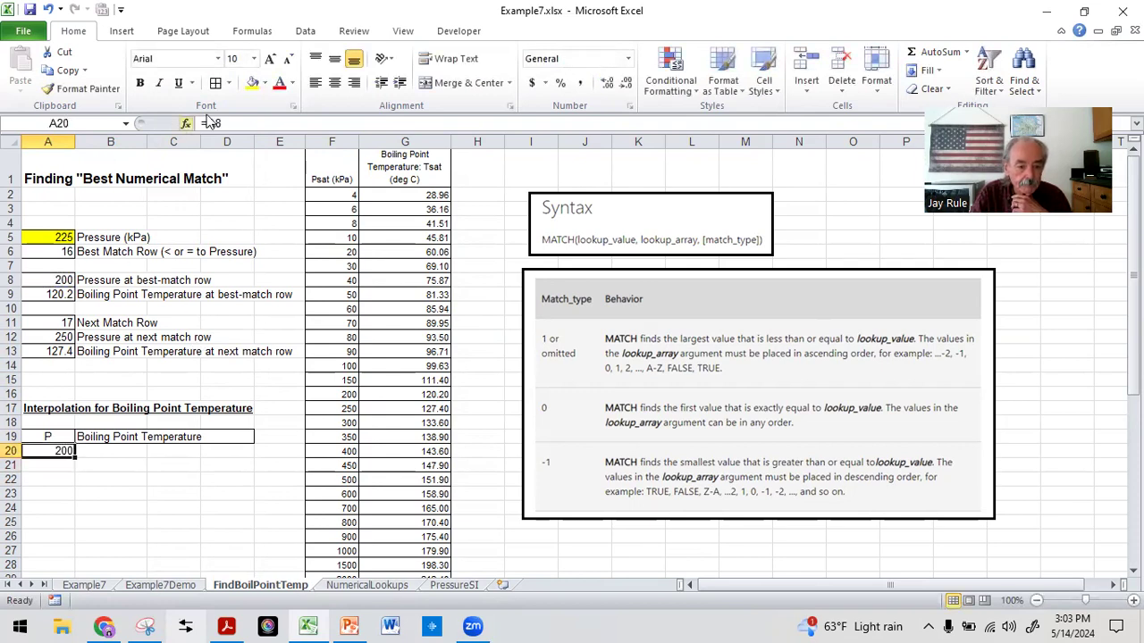
Link A22 to the next match row pressure with =A12, and check the references in A20 and A22
{"action": "left_click", "coordinate": [48, 480]}
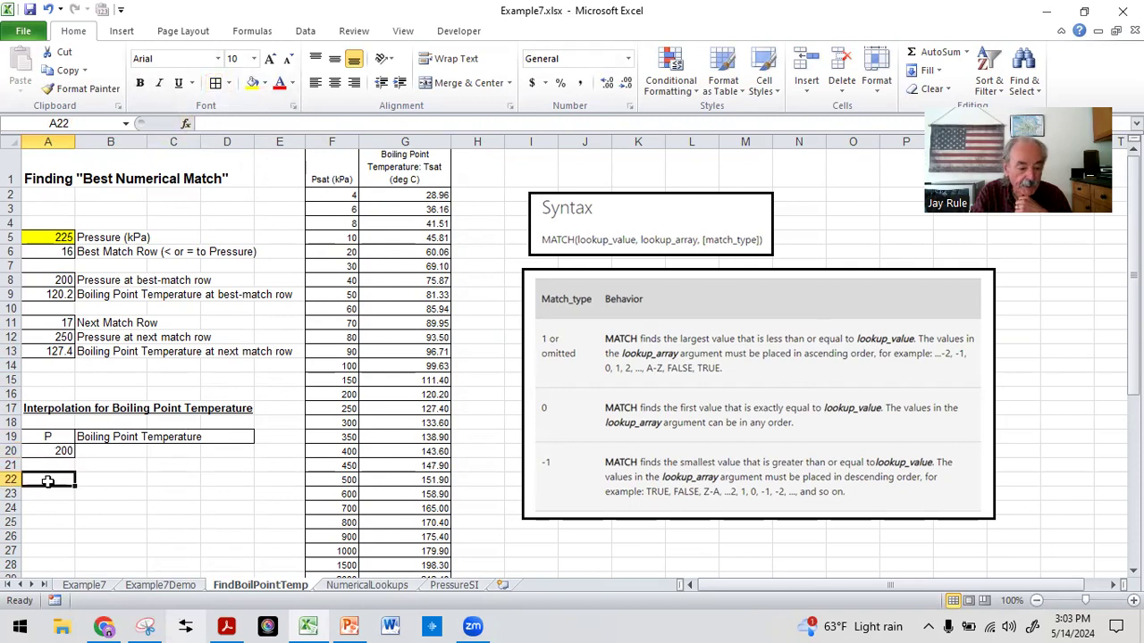
{"action": "type", "text": "="}
{"action": "left_click", "coordinate": [49, 337]}
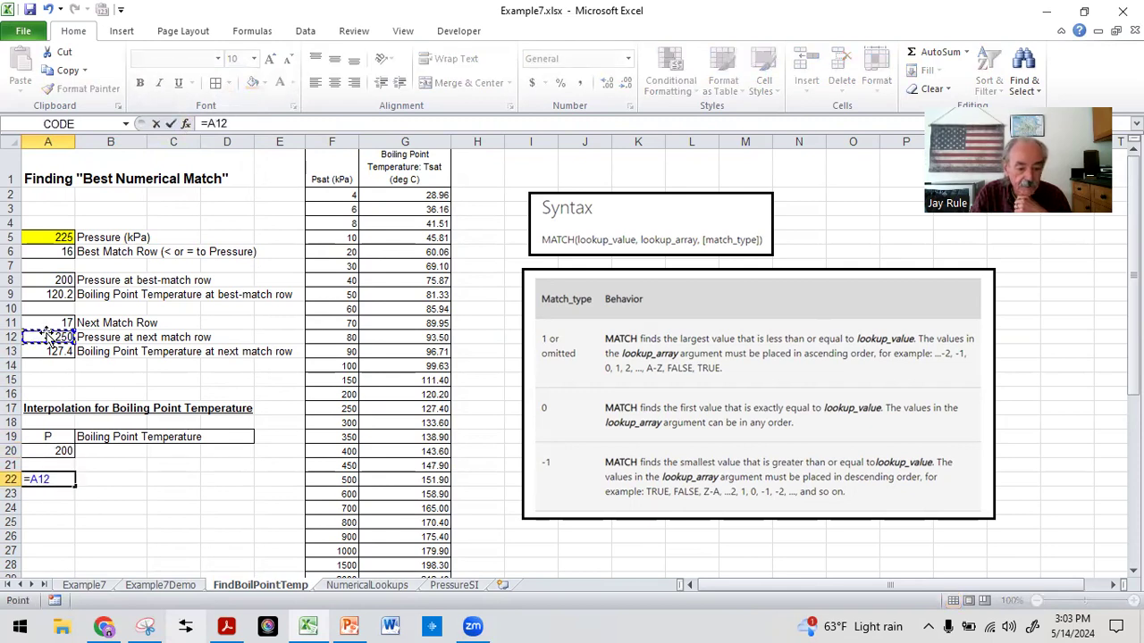
{"action": "key", "text": "Return"}
{"action": "key", "text": "Up"}
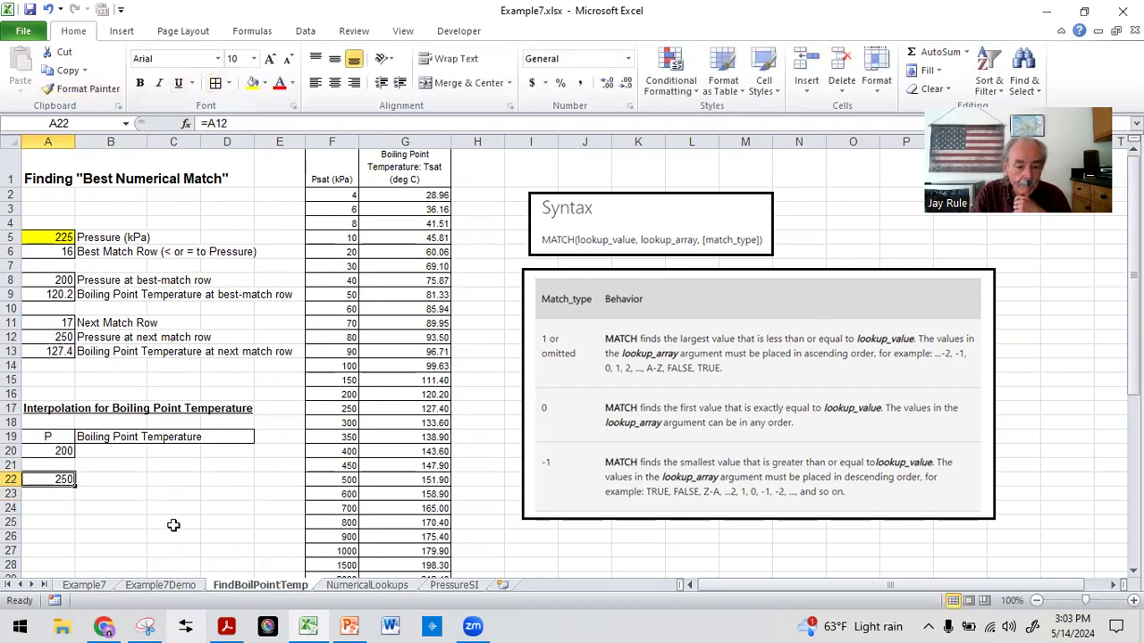
{"action": "left_click", "coordinate": [66, 538]}
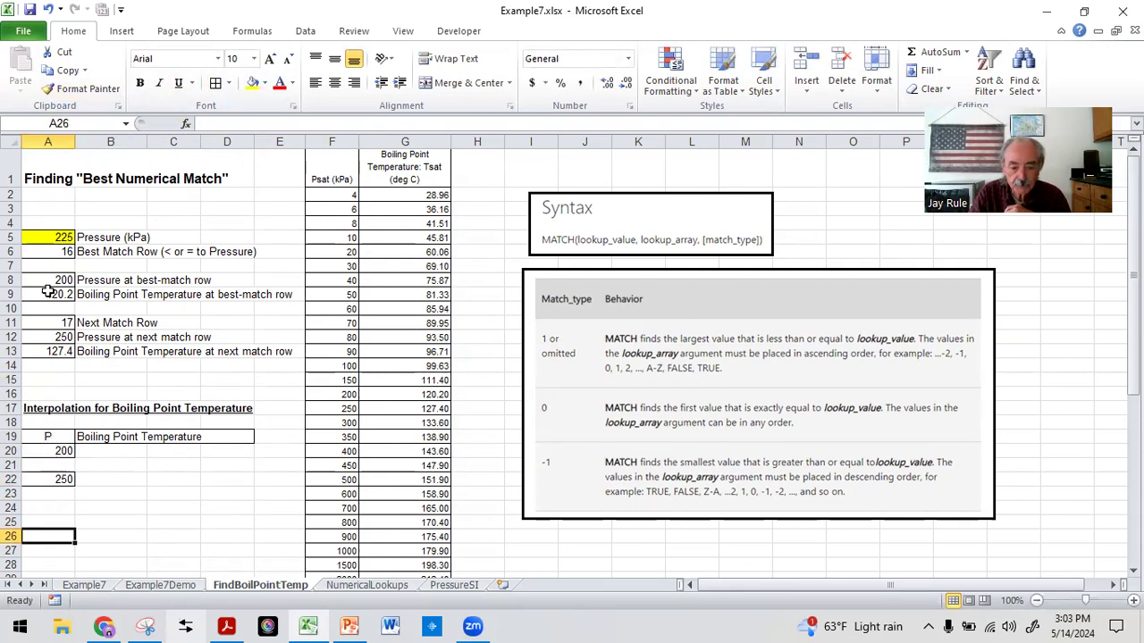
{"action": "left_click", "coordinate": [34, 451]}
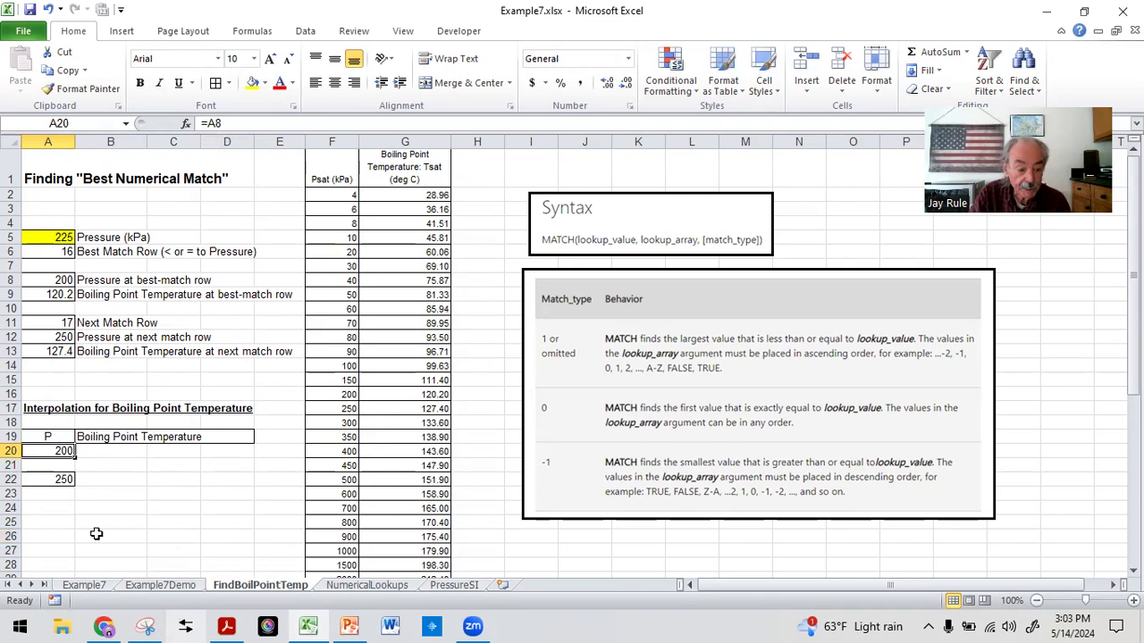
{"action": "left_click", "coordinate": [47, 480]}
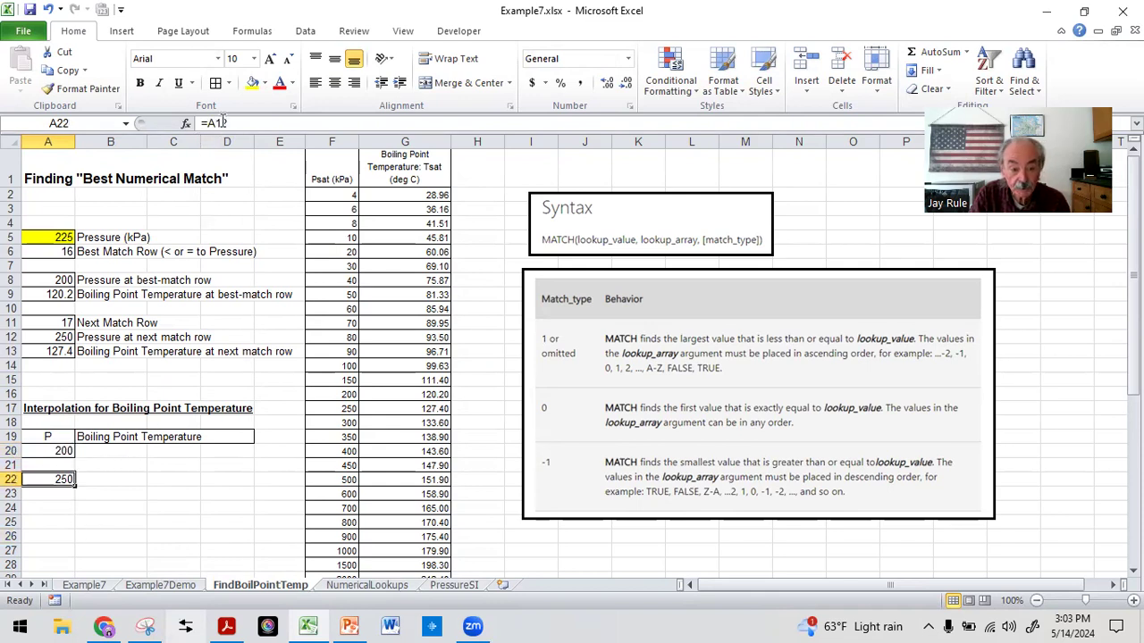
Link A21 to the input pressure with =A5
{"action": "left_click", "coordinate": [43, 464]}
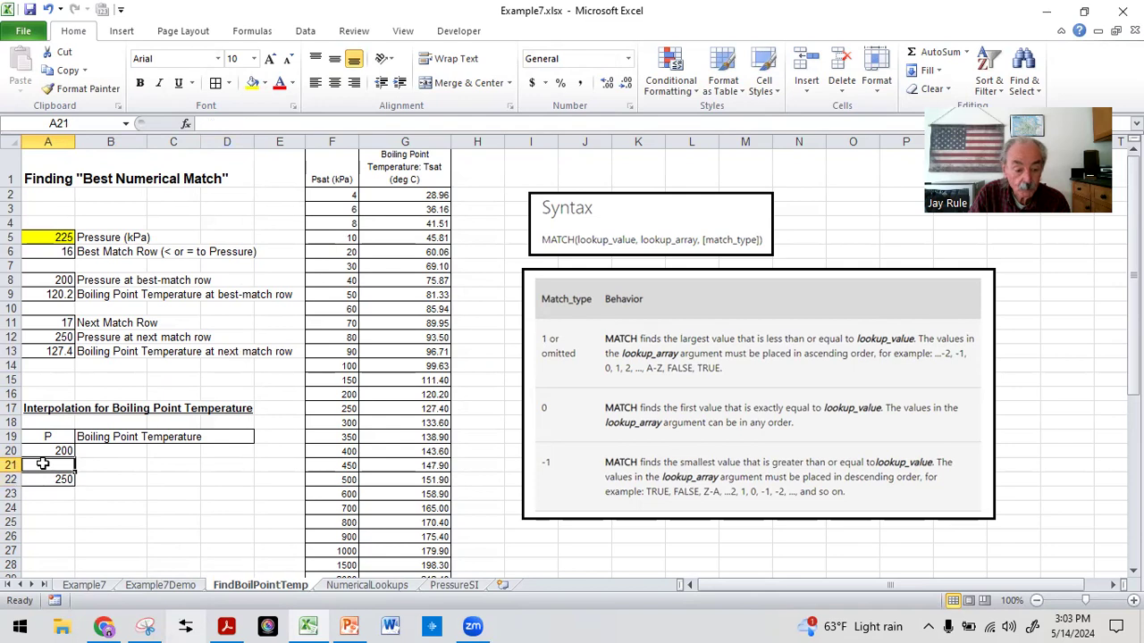
{"action": "type", "text": "="}
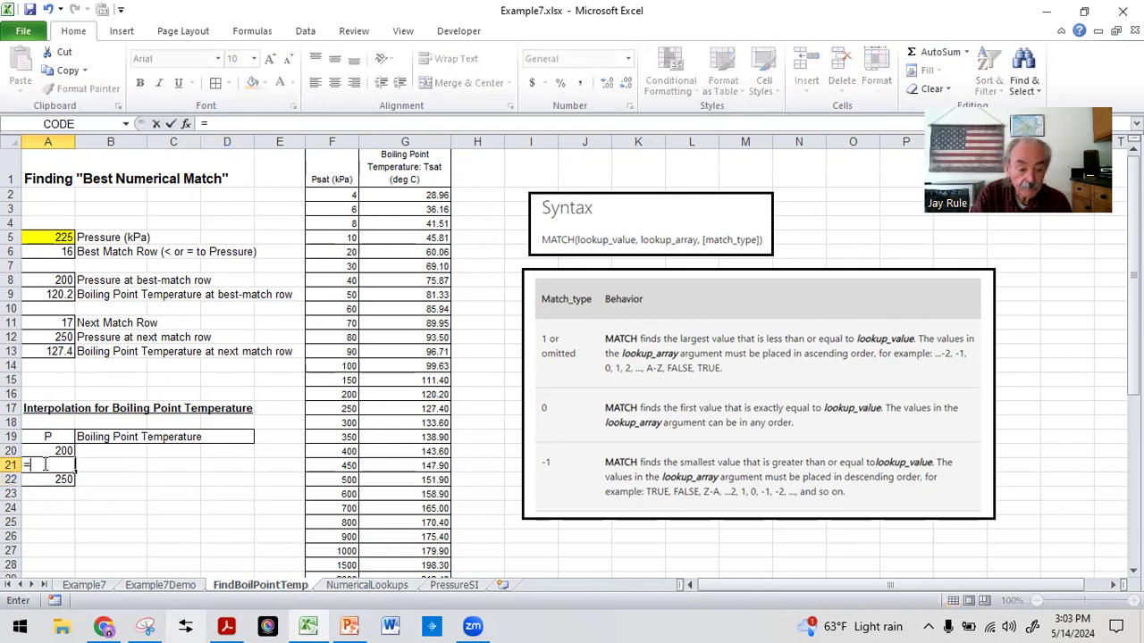
{"action": "left_click", "coordinate": [52, 239]}
{"action": "key", "text": "Return"}
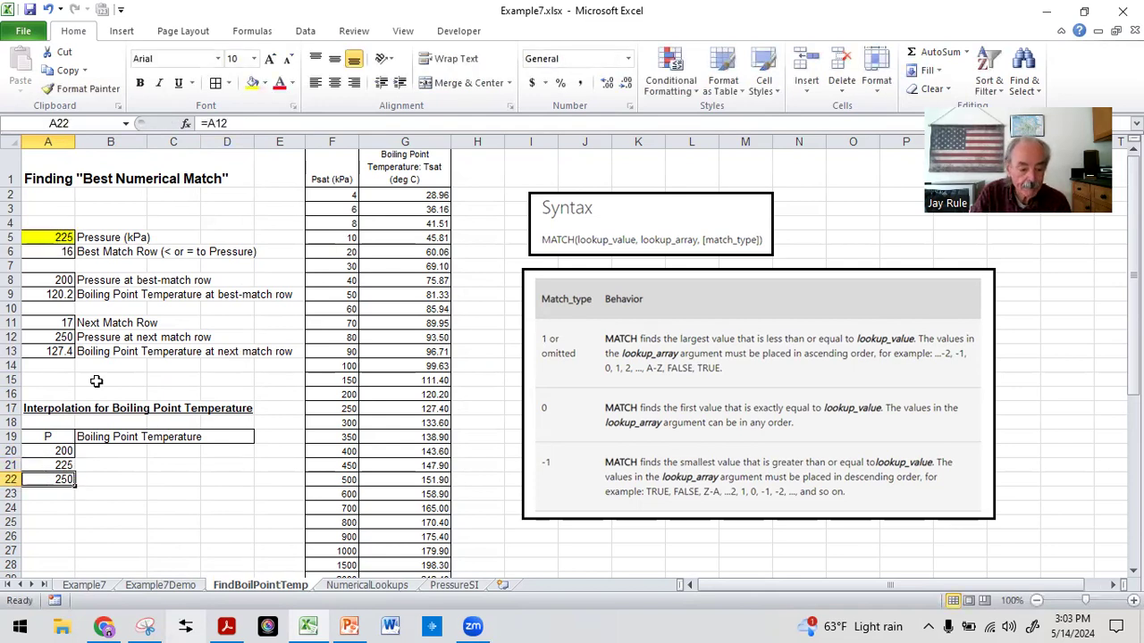
Link the bracketing boiling point temperatures into the interpolation table, with =A9 in B20 and =A13 in B22
{"action": "left_click", "coordinate": [96, 451]}
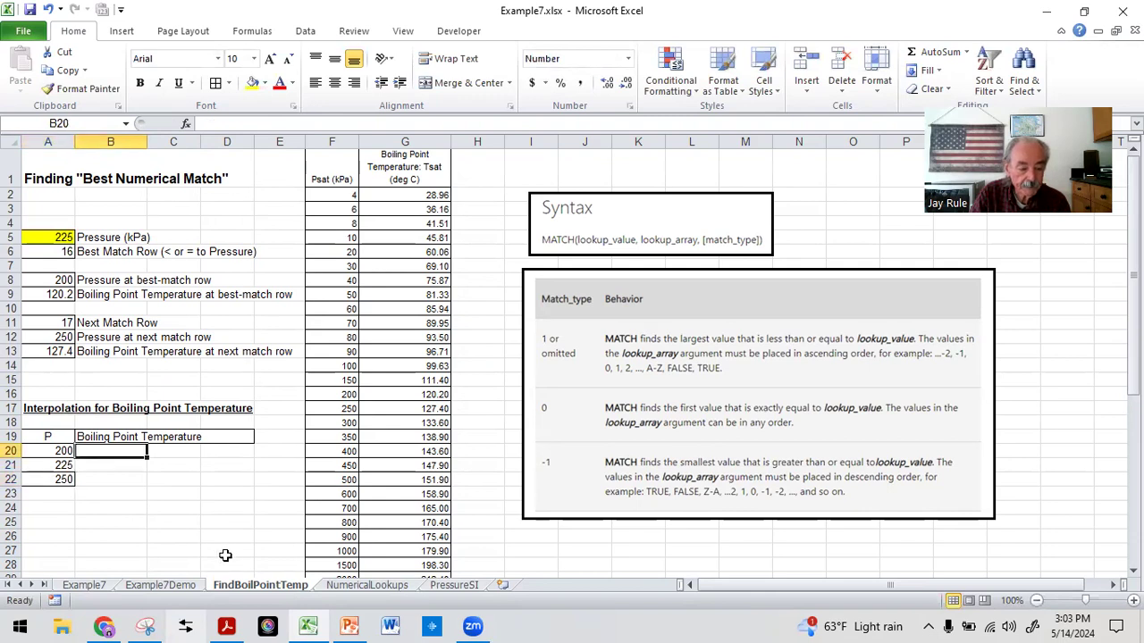
{"action": "type", "text": "="}
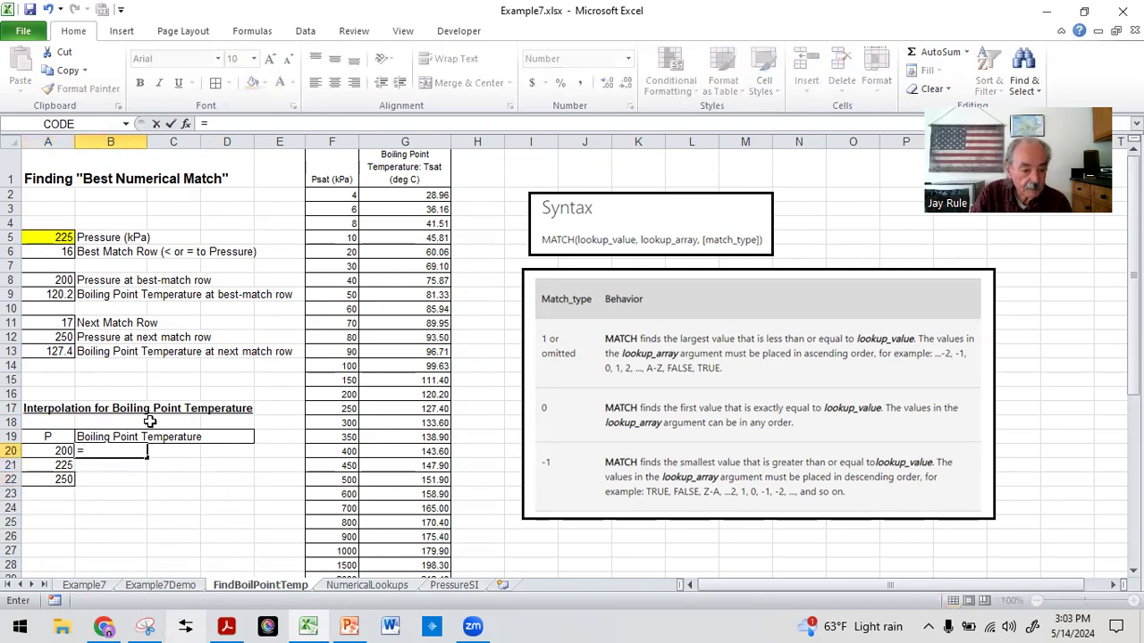
{"action": "left_click", "coordinate": [27, 294]}
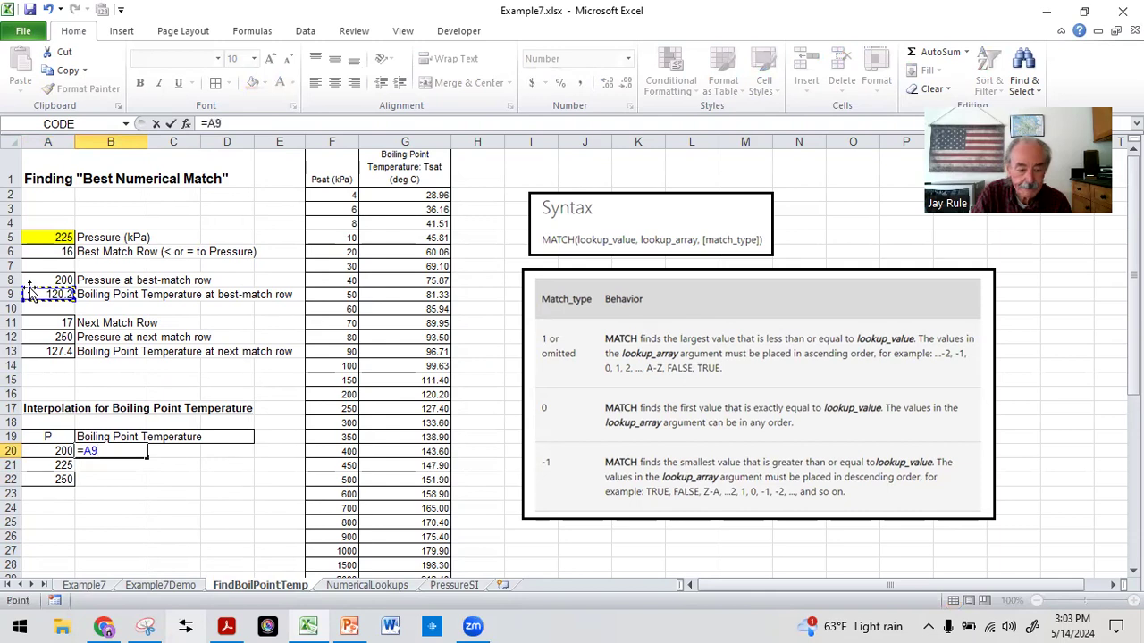
{"action": "key", "text": "Return"}
{"action": "left_click", "coordinate": [82, 480]}
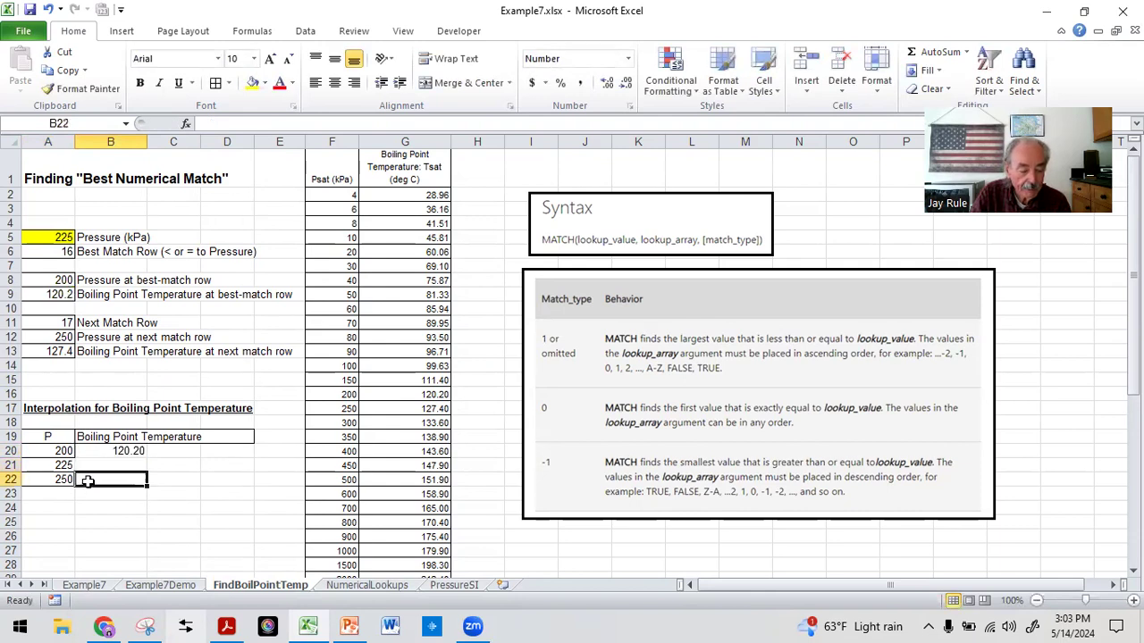
{"action": "type", "text": "="}
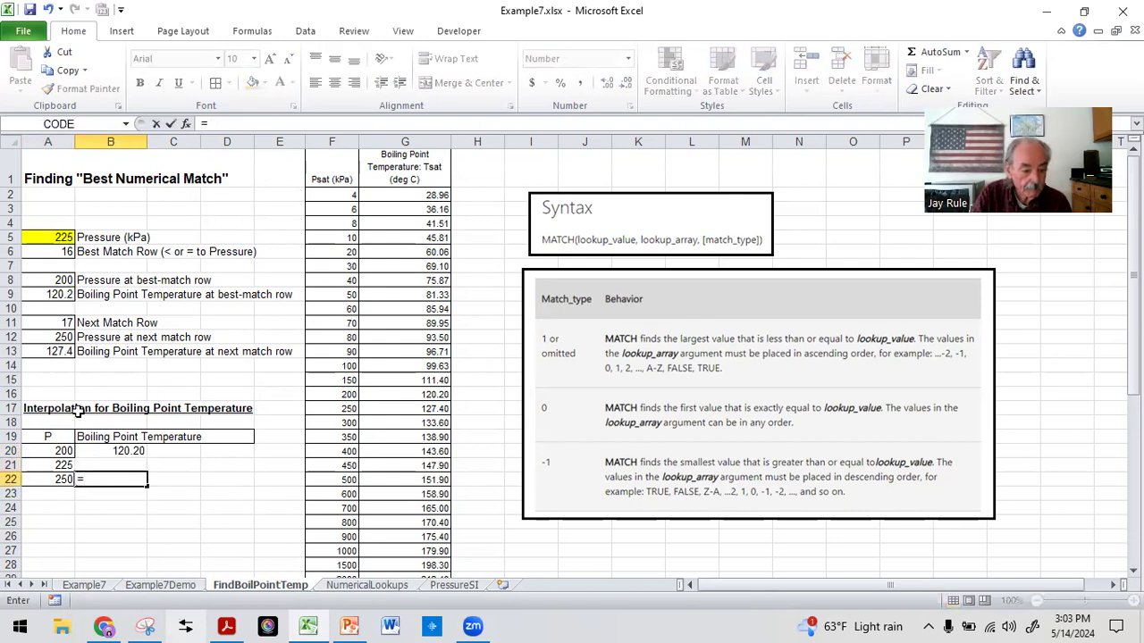
{"action": "left_click", "coordinate": [34, 351]}
{"action": "key", "text": "Return"}
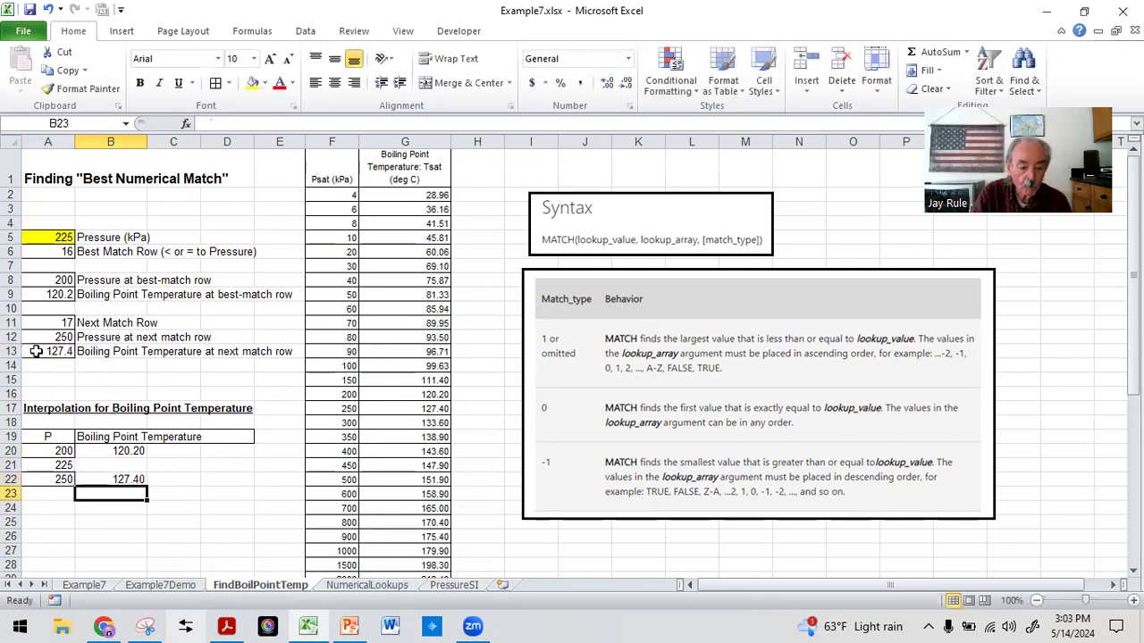
Apply borders to all cells of the interpolation table range A20:B22
{"action": "left_click_drag", "start_coordinate": [55, 450], "coordinate": [117, 480]}
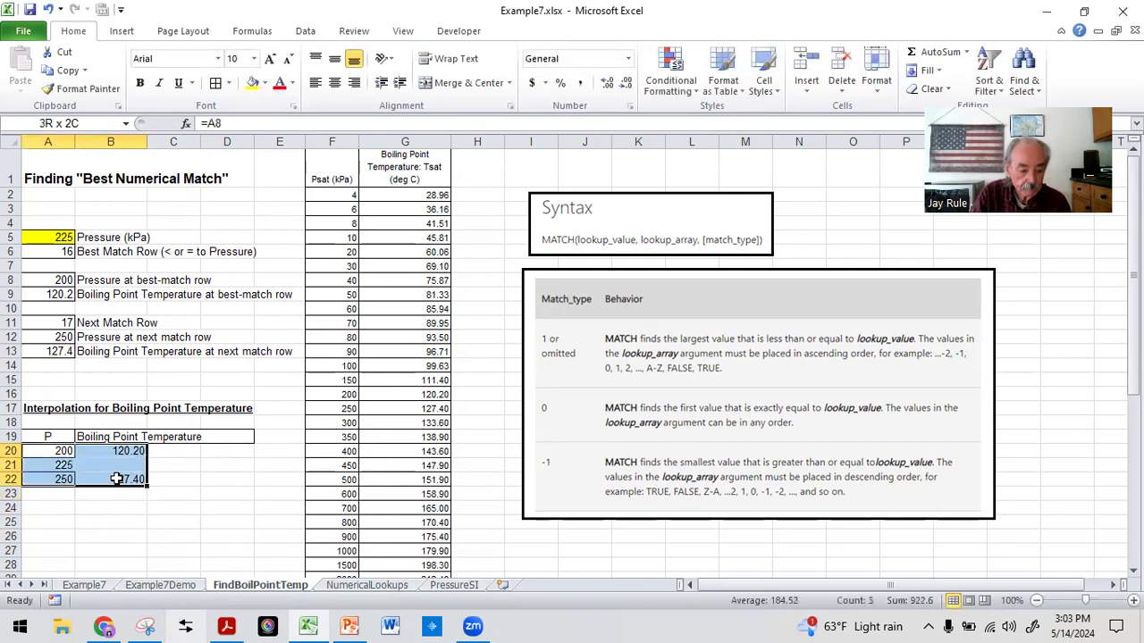
{"action": "left_click", "coordinate": [215, 83]}
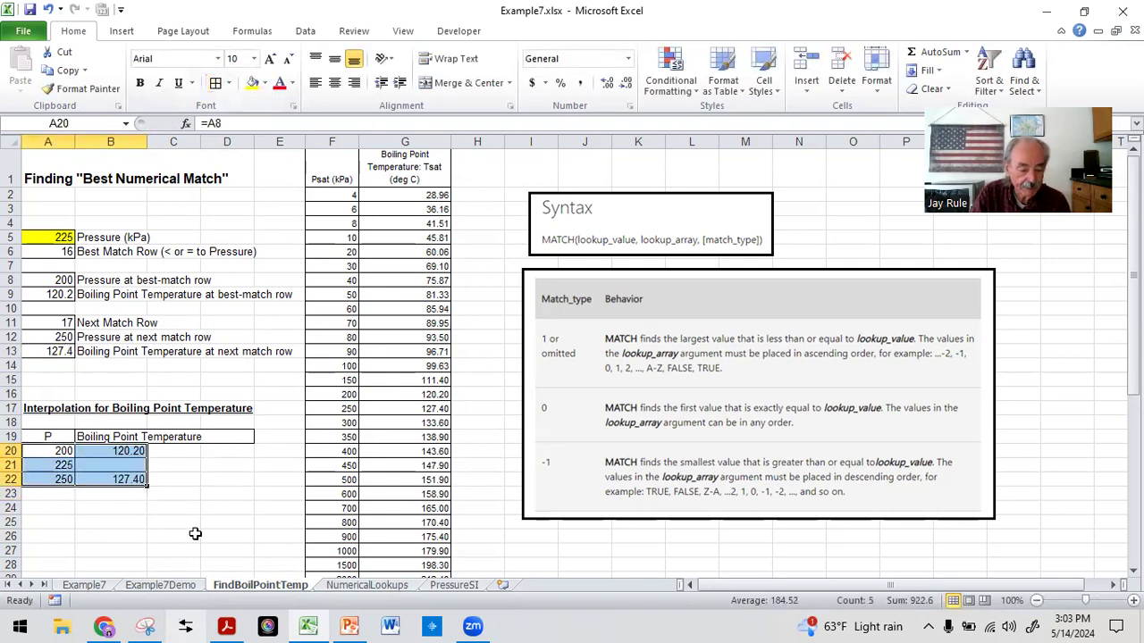
{"action": "left_click", "coordinate": [134, 548]}
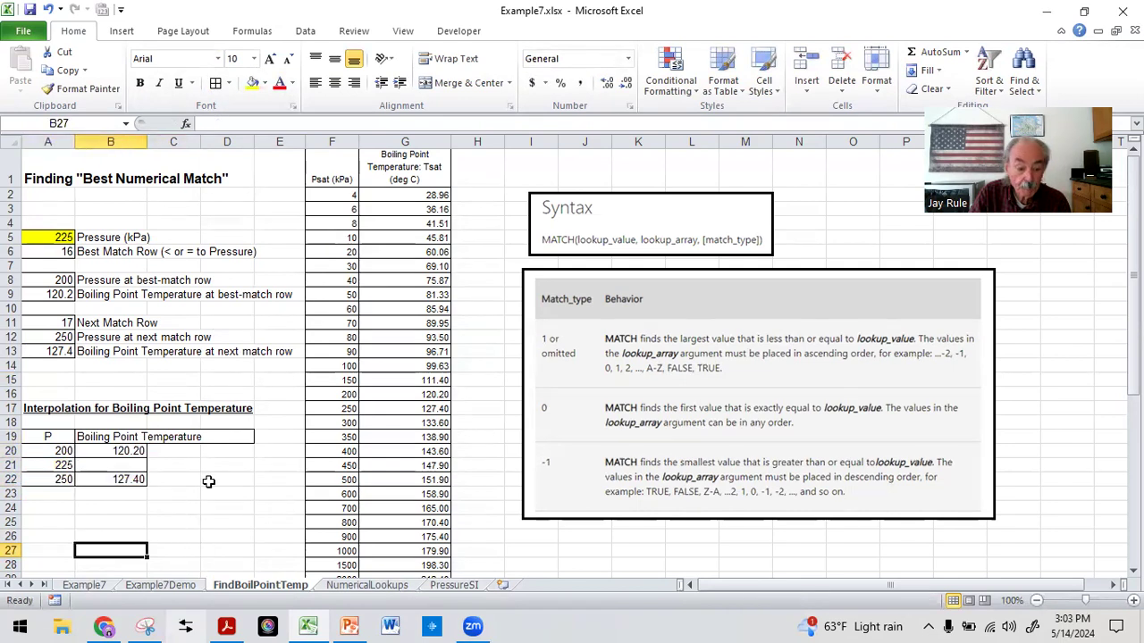
Interpolate the boiling point temperature in B21 with =B20+(A21-A20)/(A22-A20)*(B22-B20), and check the result cell
{"action": "left_click", "coordinate": [105, 462]}
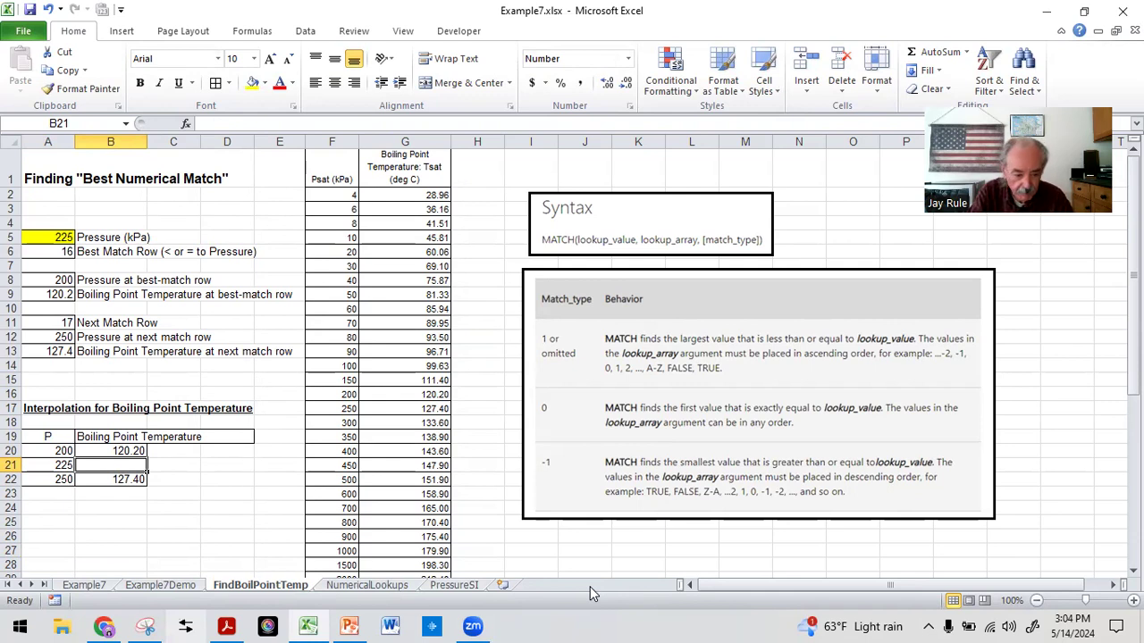
{"action": "type", "text": "="}
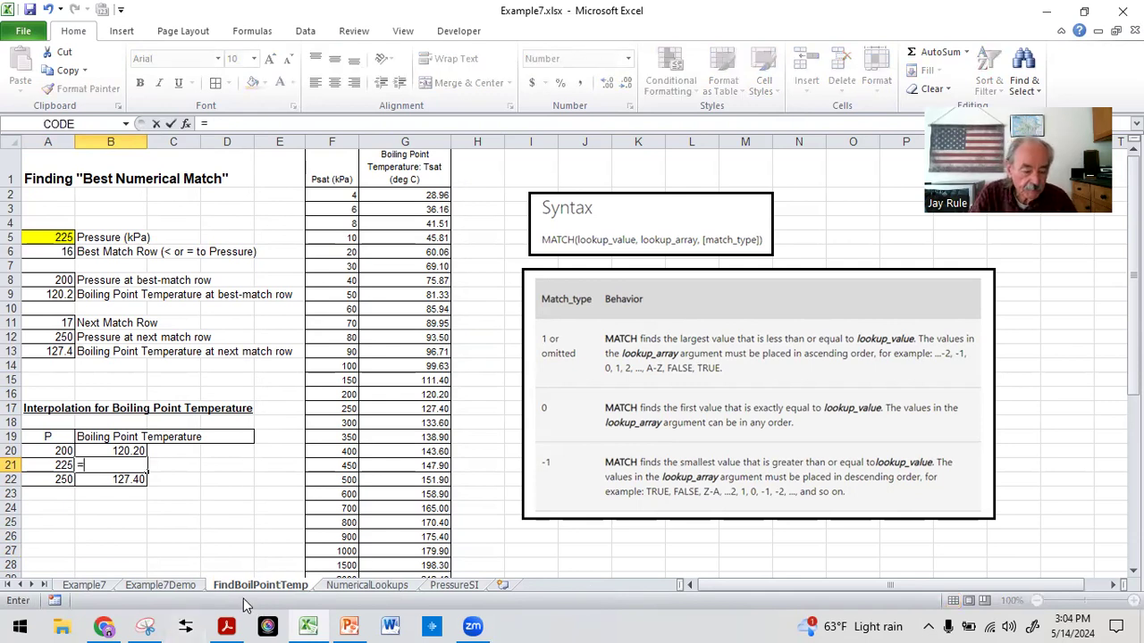
{"action": "left_click", "coordinate": [134, 451]}
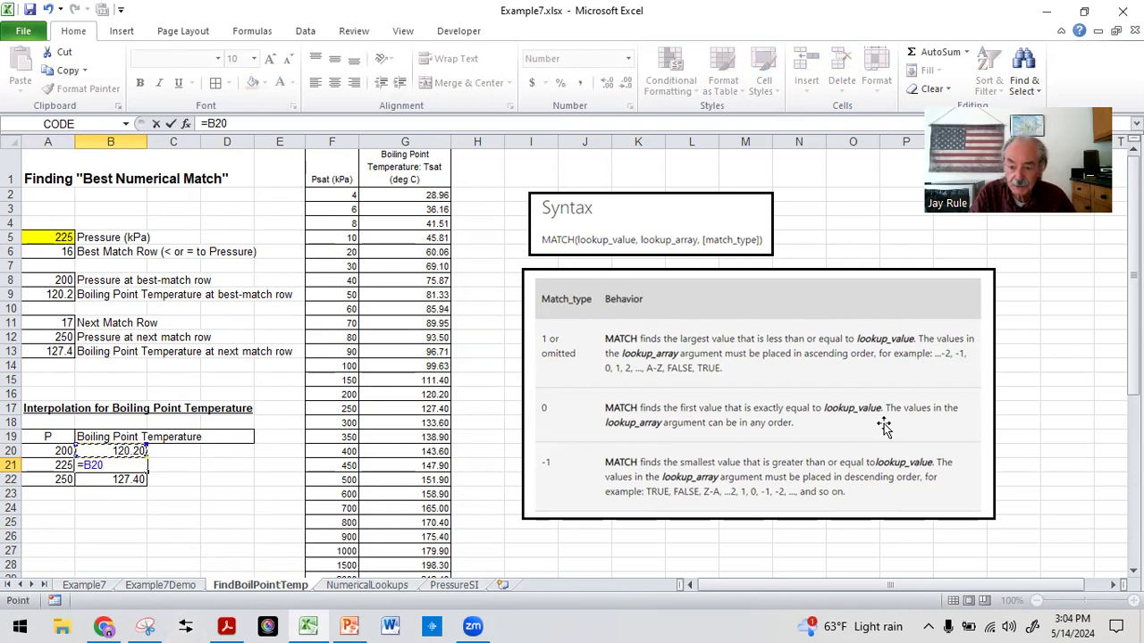
{"action": "type", "text": "+("}
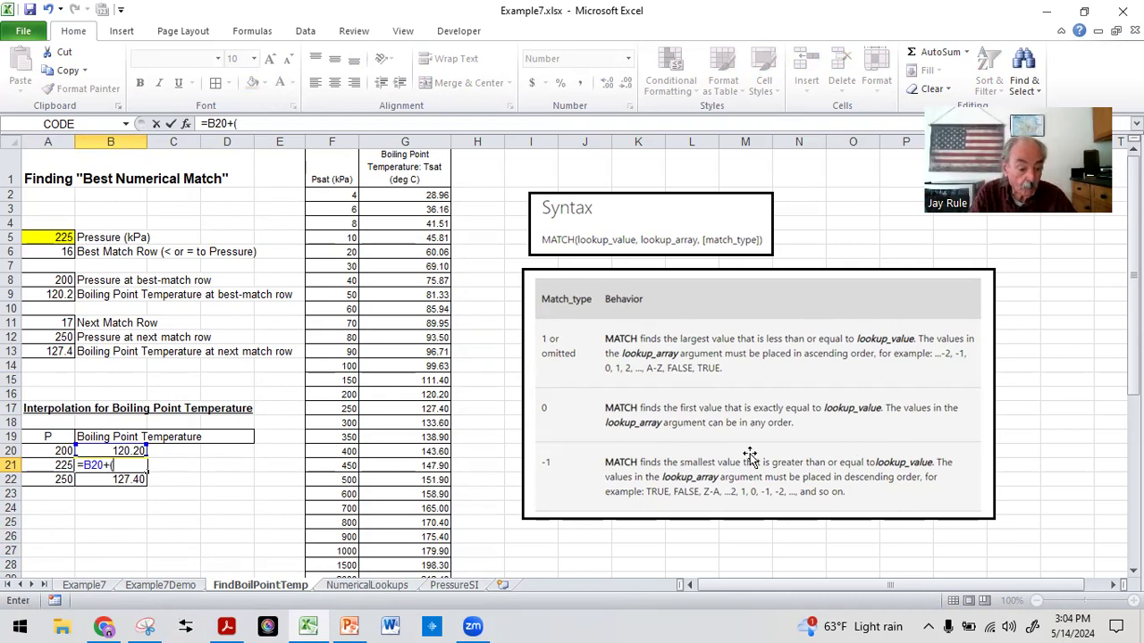
{"action": "left_click", "coordinate": [49, 466]}
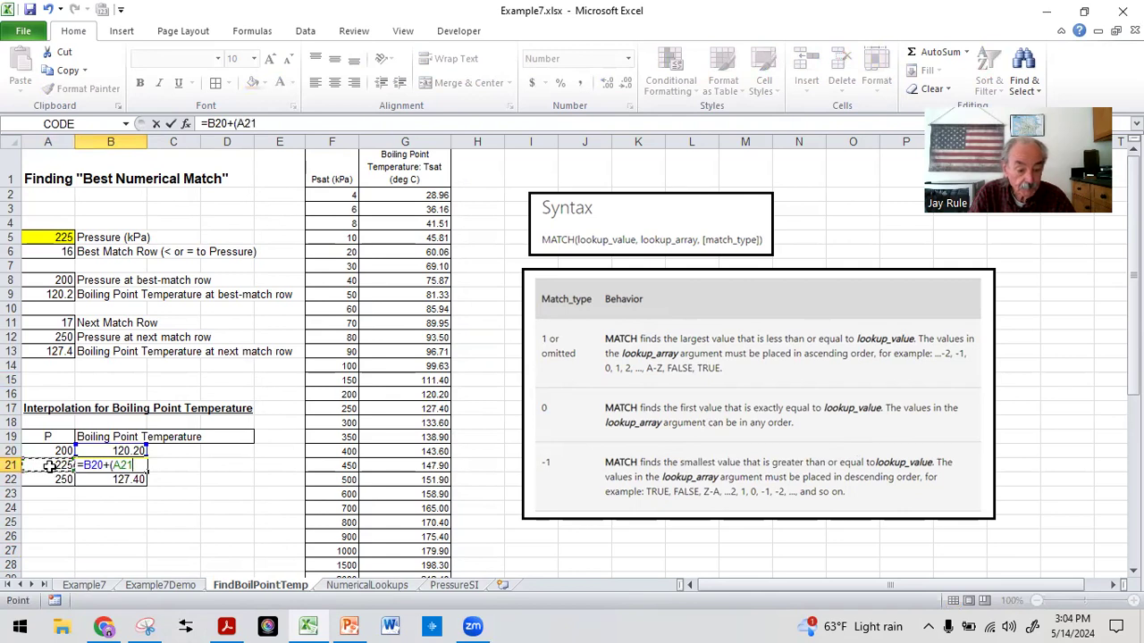
{"action": "type", "text": "-"}
{"action": "left_click", "coordinate": [31, 451]}
{"action": "type", "text": ")"}
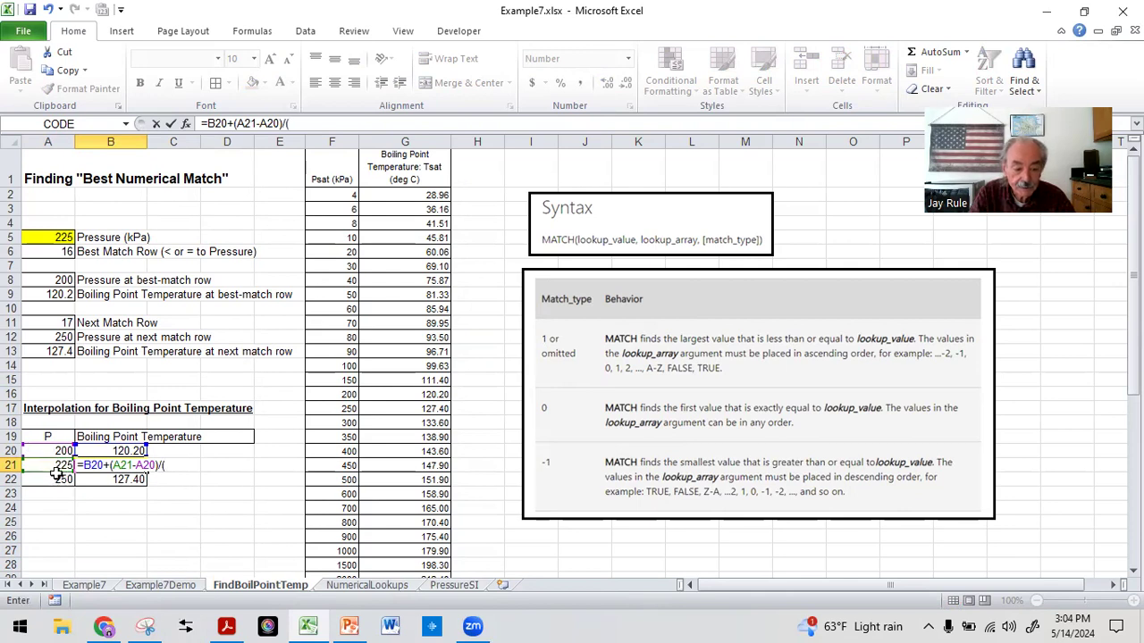
{"action": "type", "text": "/("}
{"action": "left_click", "coordinate": [42, 481]}
{"action": "type", "text": "-"}
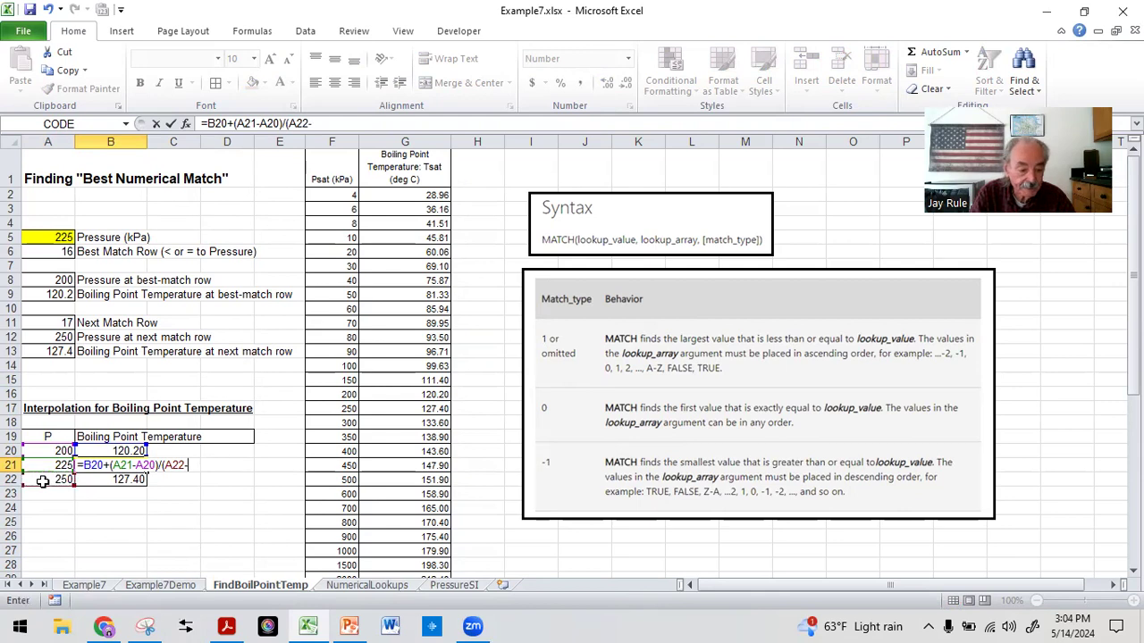
{"action": "left_click", "coordinate": [34, 451]}
{"action": "type", "text": ")*"}
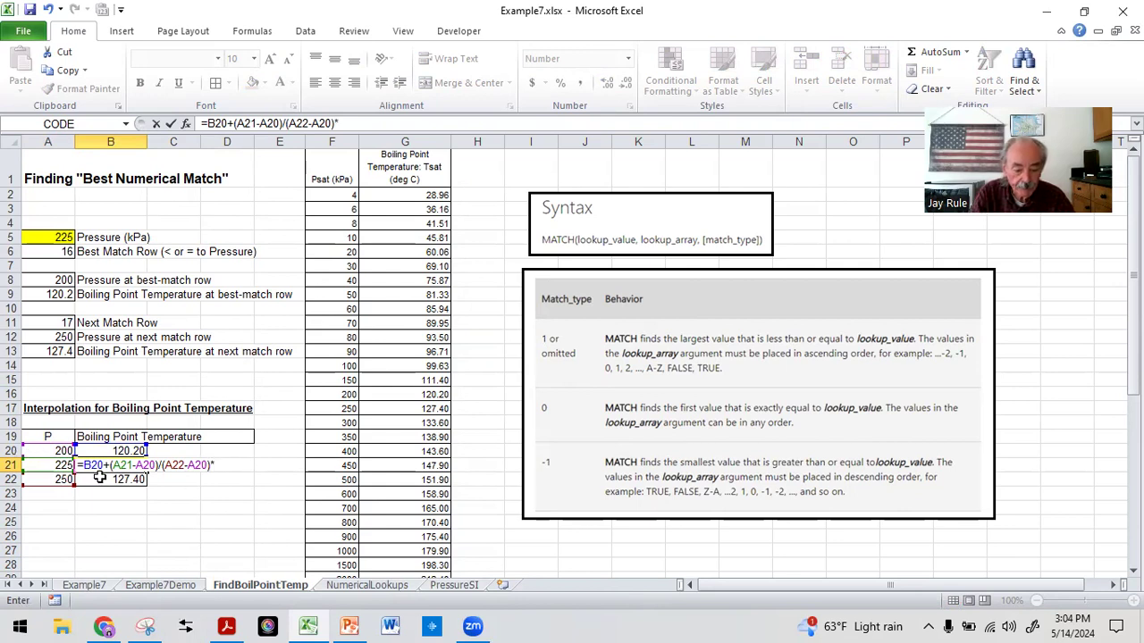
{"action": "type", "text": "("}
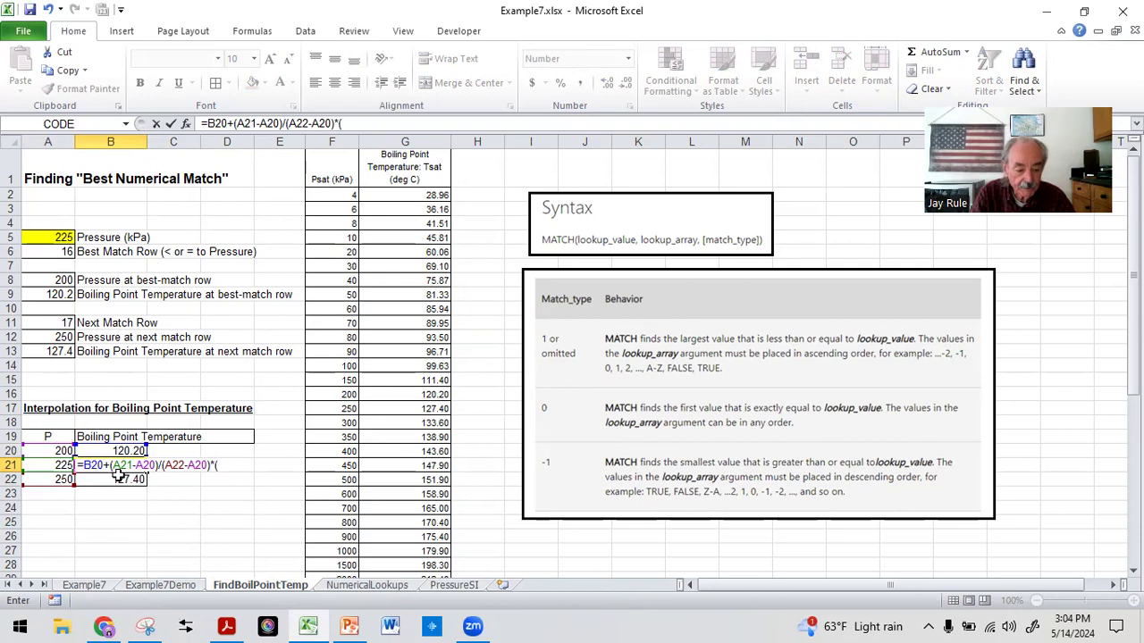
{"action": "left_click", "coordinate": [114, 480]}
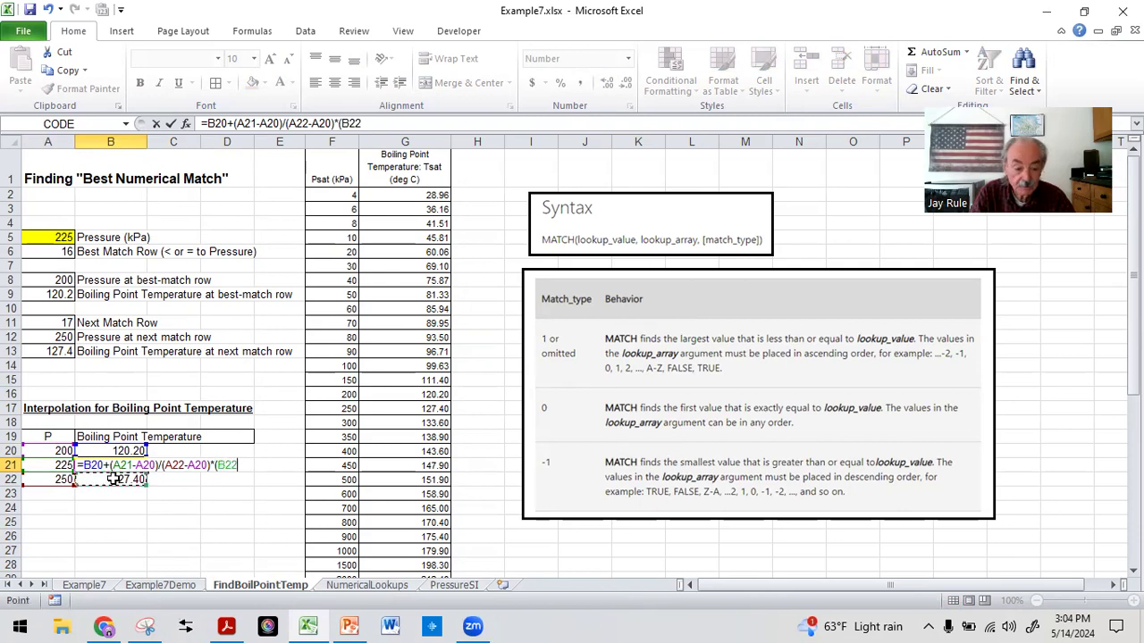
{"action": "type", "text": "-"}
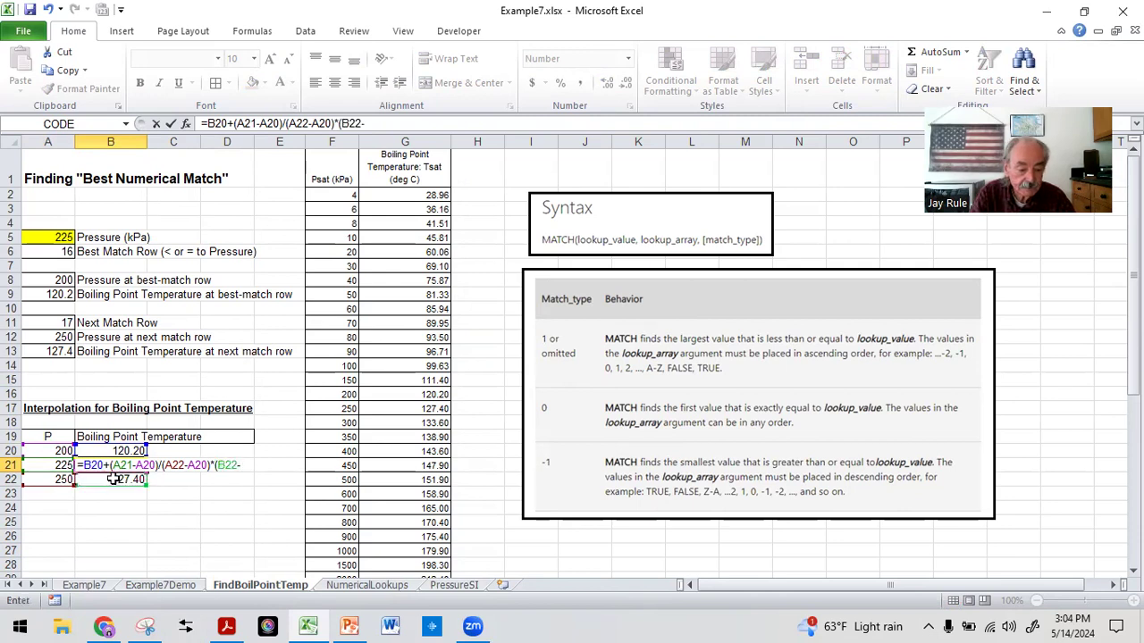
{"action": "left_click", "coordinate": [119, 453]}
{"action": "type", "text": ")"}
{"action": "key", "text": "Return"}
{"action": "left_click", "coordinate": [128, 532]}
{"action": "left_click", "coordinate": [55, 511]}
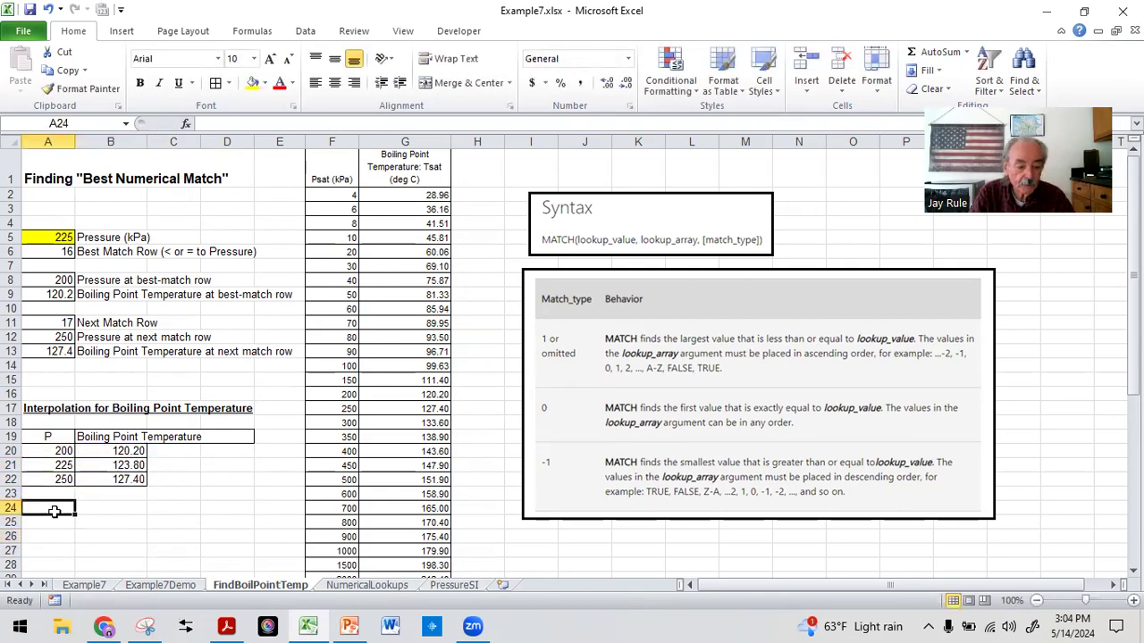
{"action": "left_click", "coordinate": [116, 465]}
{"action": "left_click", "coordinate": [70, 512]}
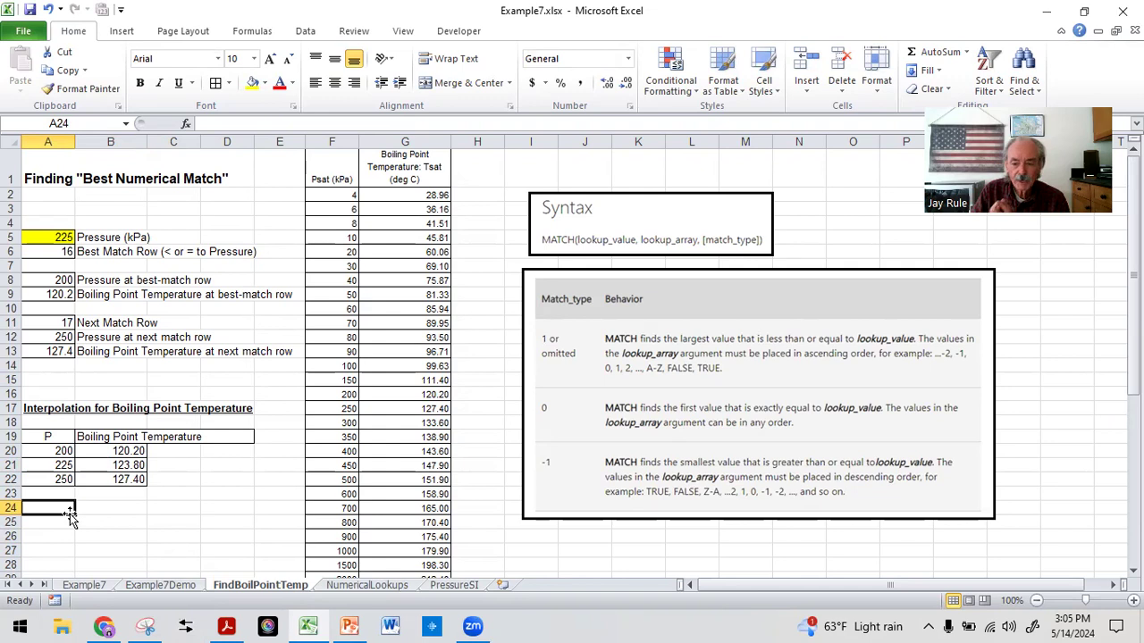
Test the interpolation table by setting the input pressure in A5 to 100 kPa and to 101 kPa
{"action": "left_click", "coordinate": [52, 239]}
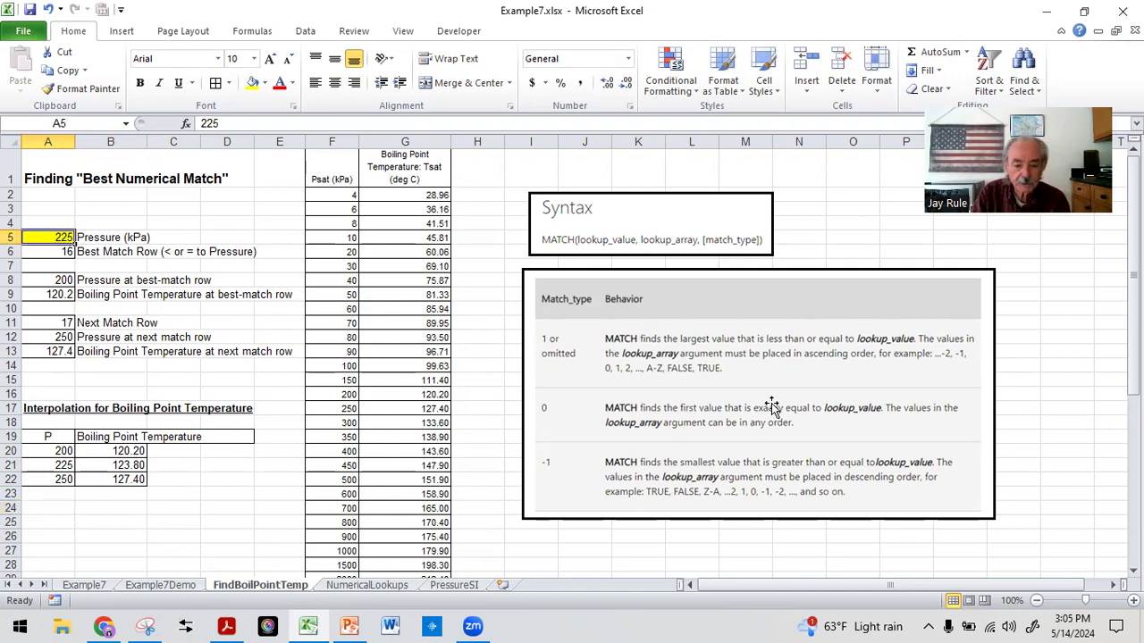
{"action": "type", "text": "100"}
{"action": "key", "text": "Return"}
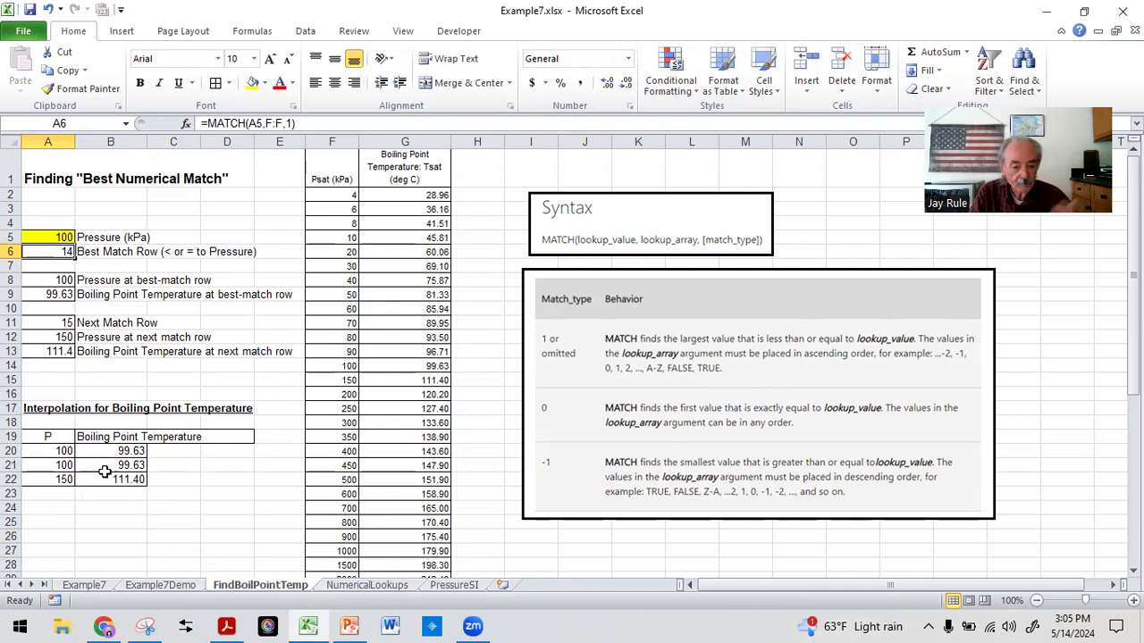
{"action": "left_click", "coordinate": [65, 236]}
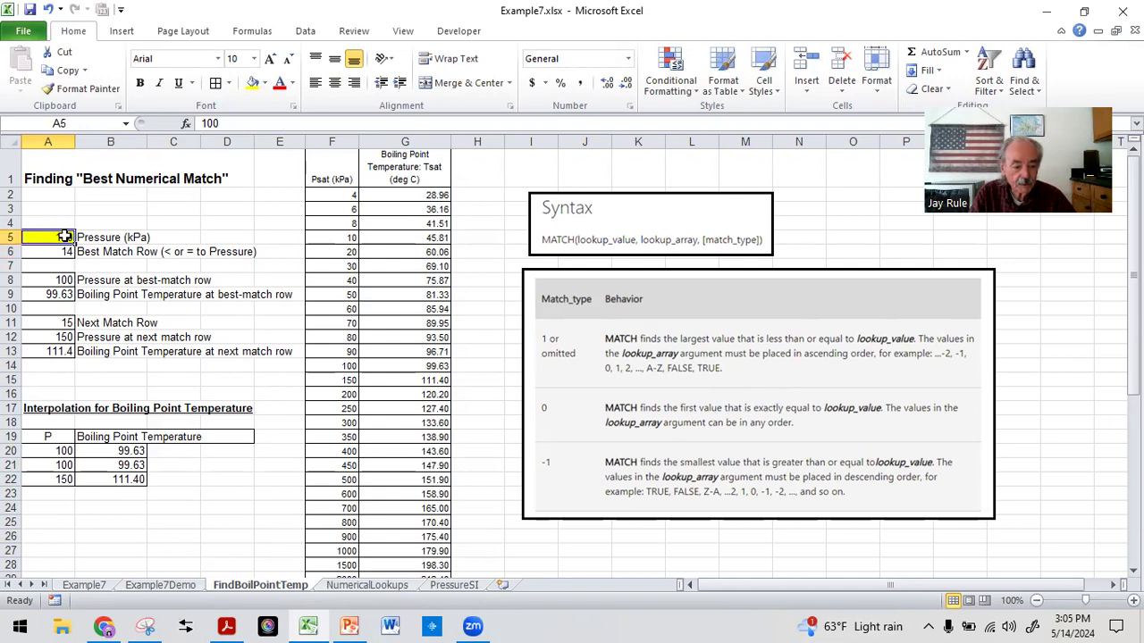
{"action": "type", "text": "101"}
{"action": "key", "text": "Return"}
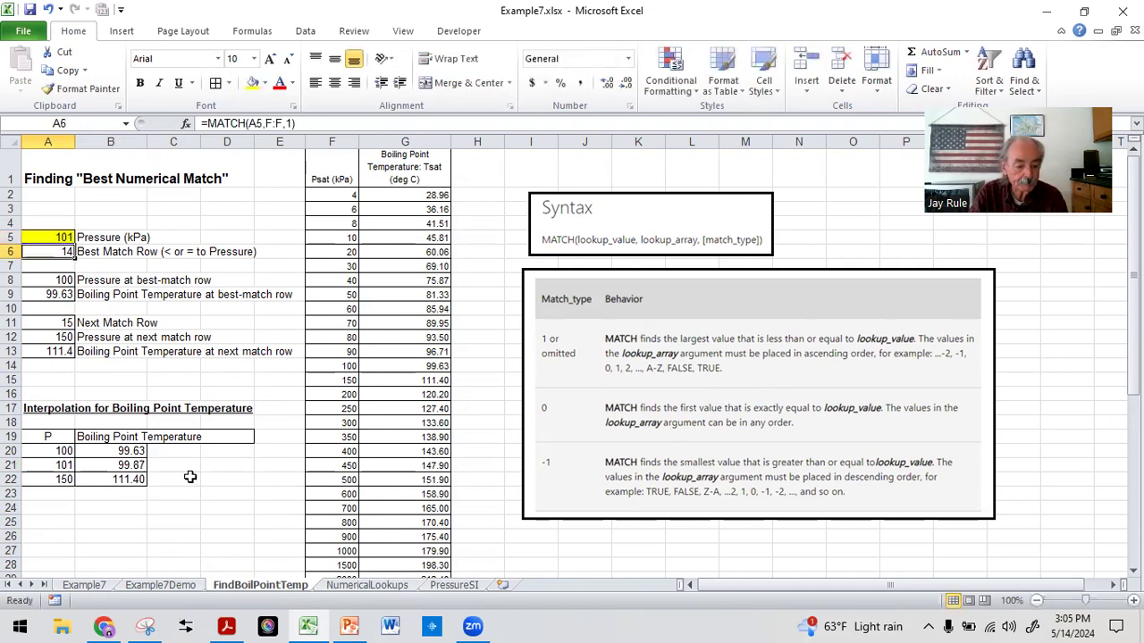
{"action": "left_click", "coordinate": [109, 520]}
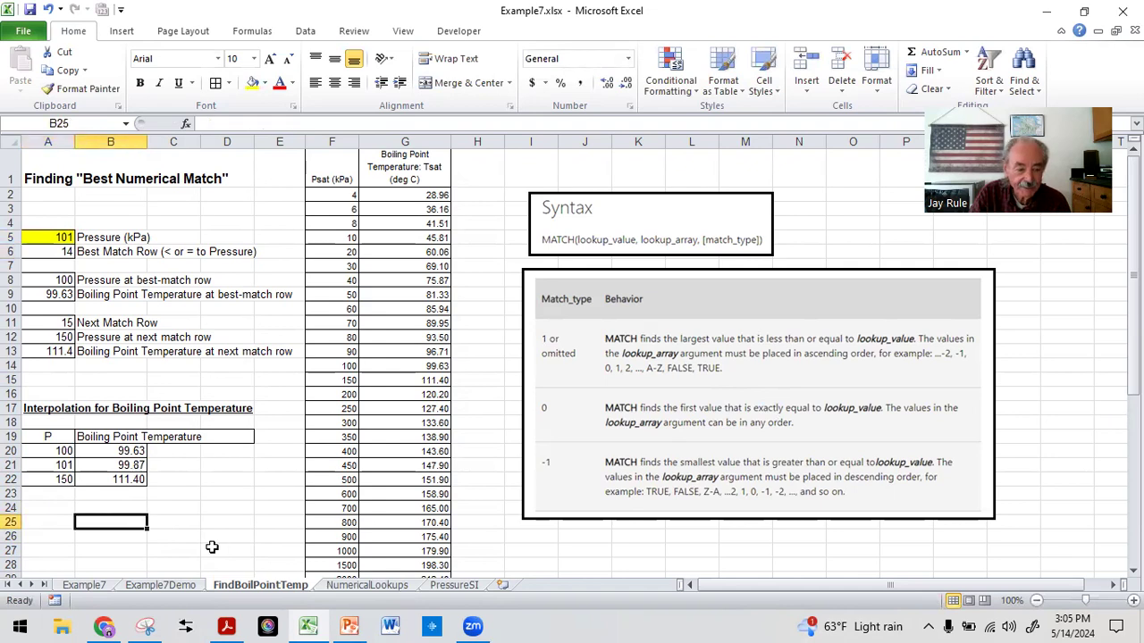
Test the input pressure in A5 with 722 kPa and 728 kPa, and check the interpolated boiling point temperature in B21
{"action": "left_click", "coordinate": [43, 234]}
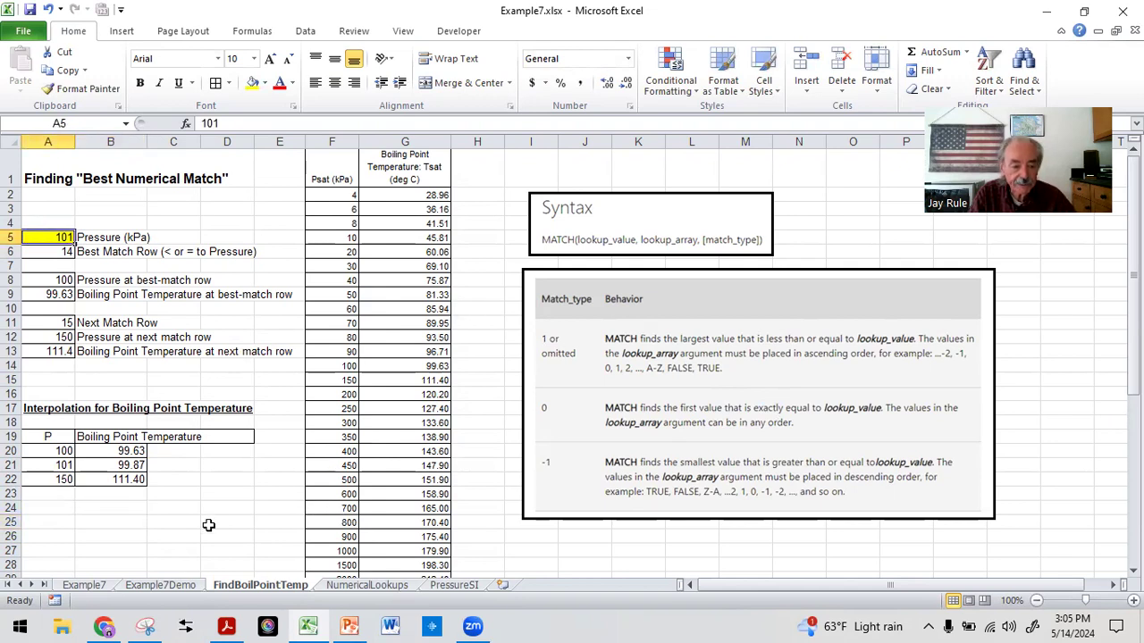
{"action": "type", "text": "72"}
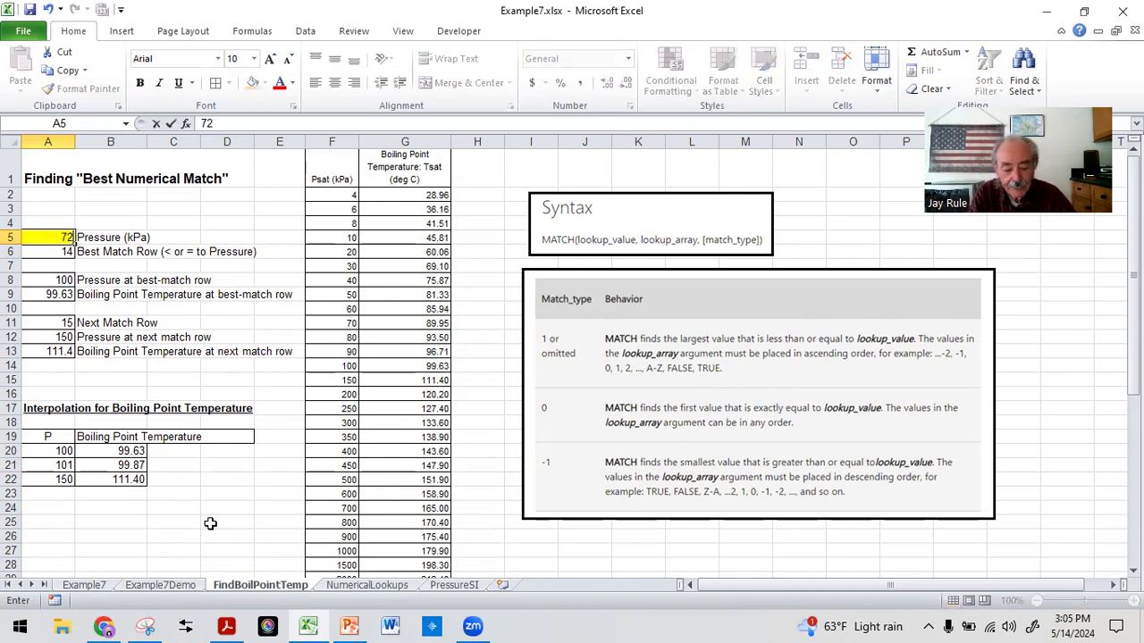
{"action": "type", "text": "2"}
{"action": "key", "text": "Return"}
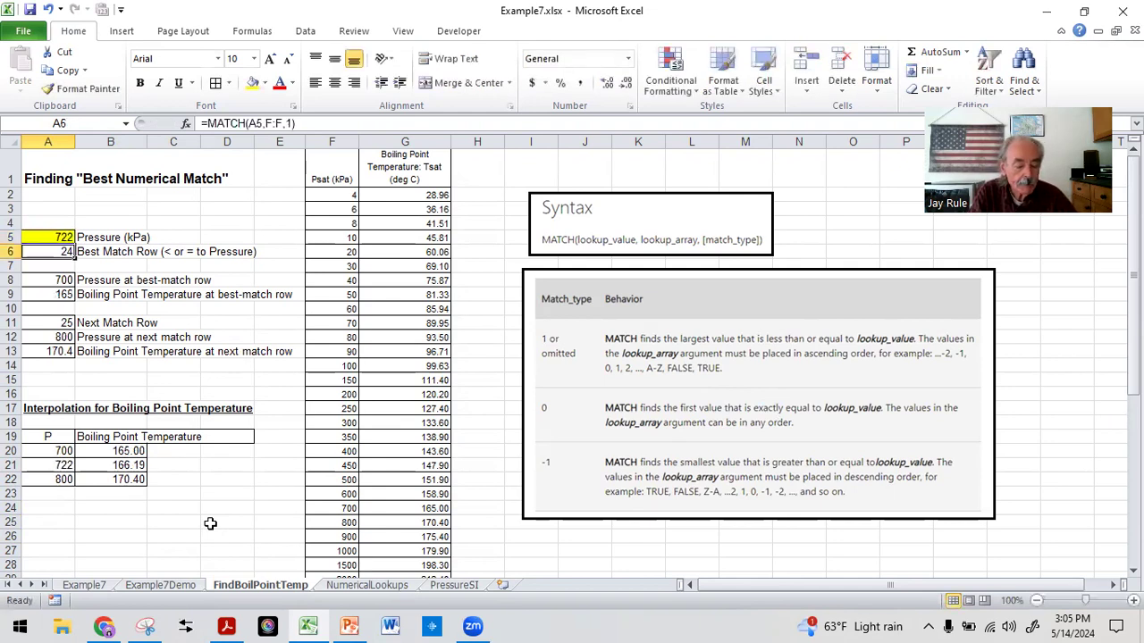
{"action": "key", "text": "Up"}
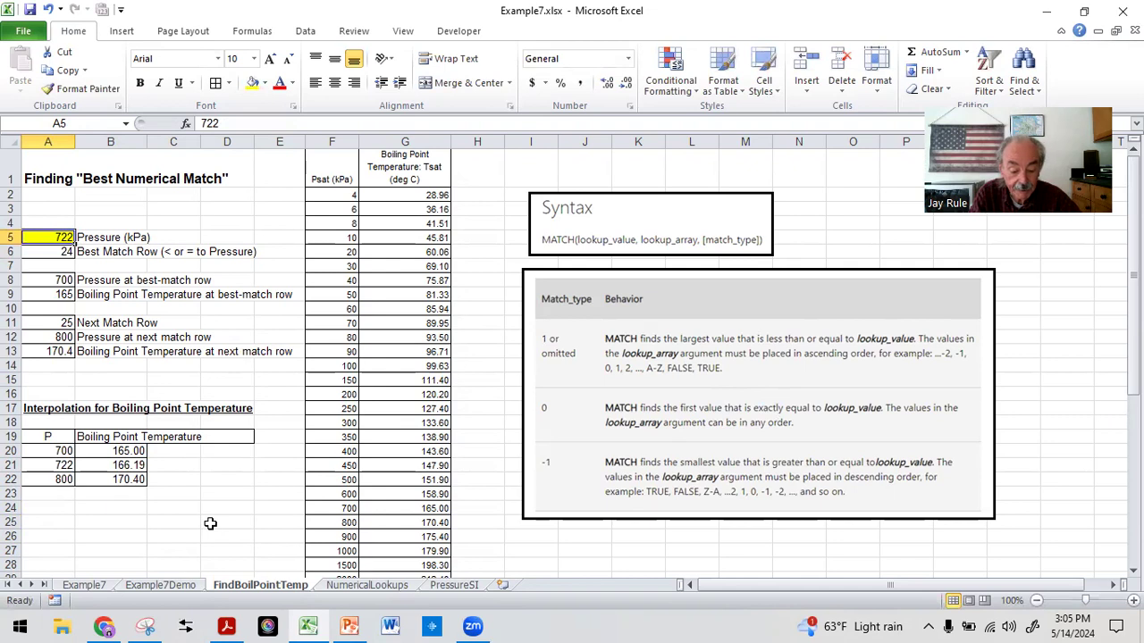
{"action": "type", "text": "728"}
{"action": "key", "text": "Return"}
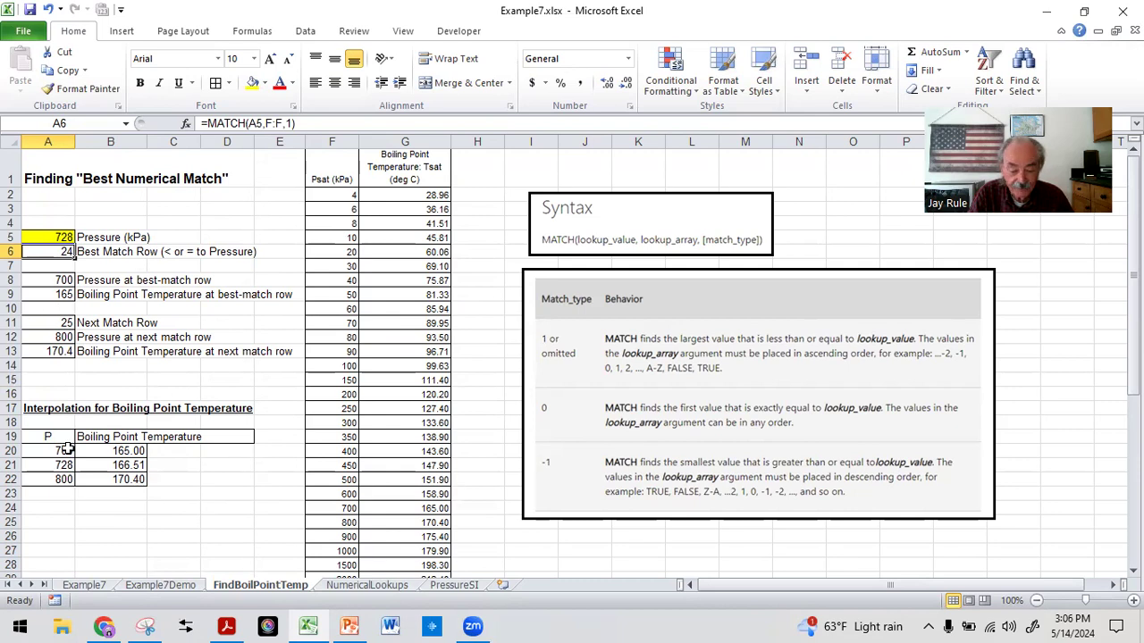
{"action": "left_click", "coordinate": [110, 507]}
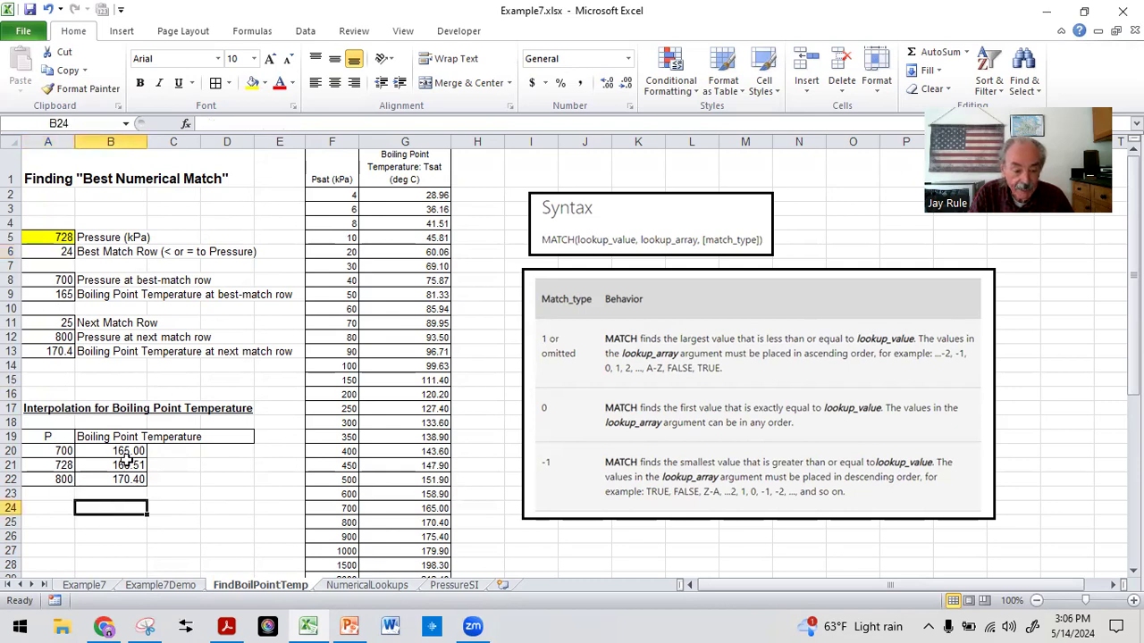
{"action": "left_click", "coordinate": [115, 464]}
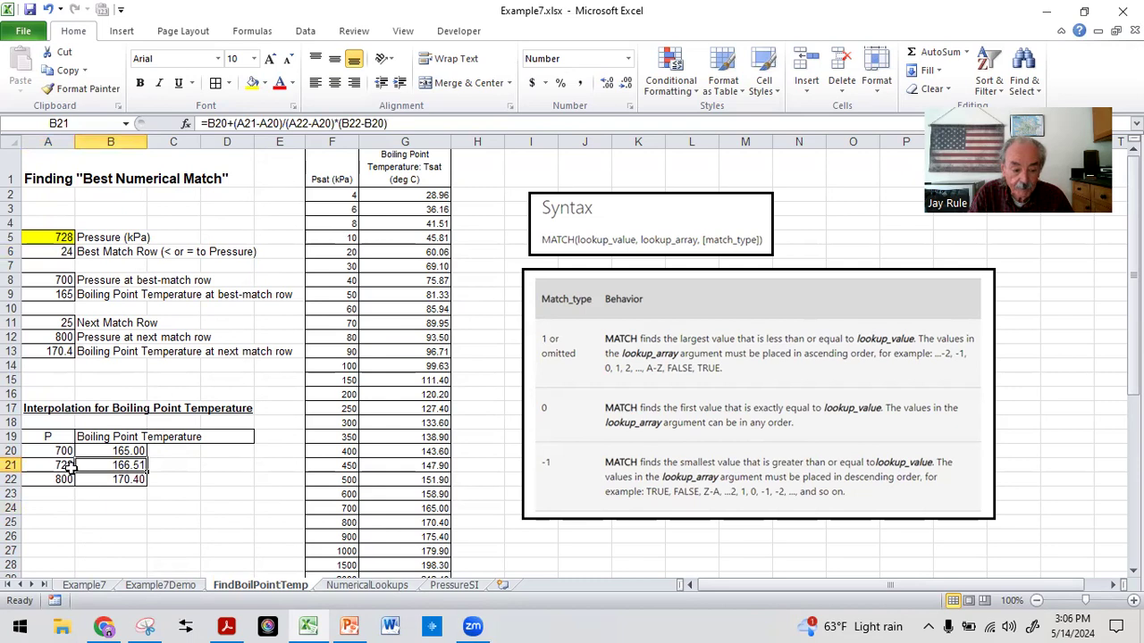
{"action": "left_click", "coordinate": [36, 465]}
{"action": "left_click", "coordinate": [108, 465]}
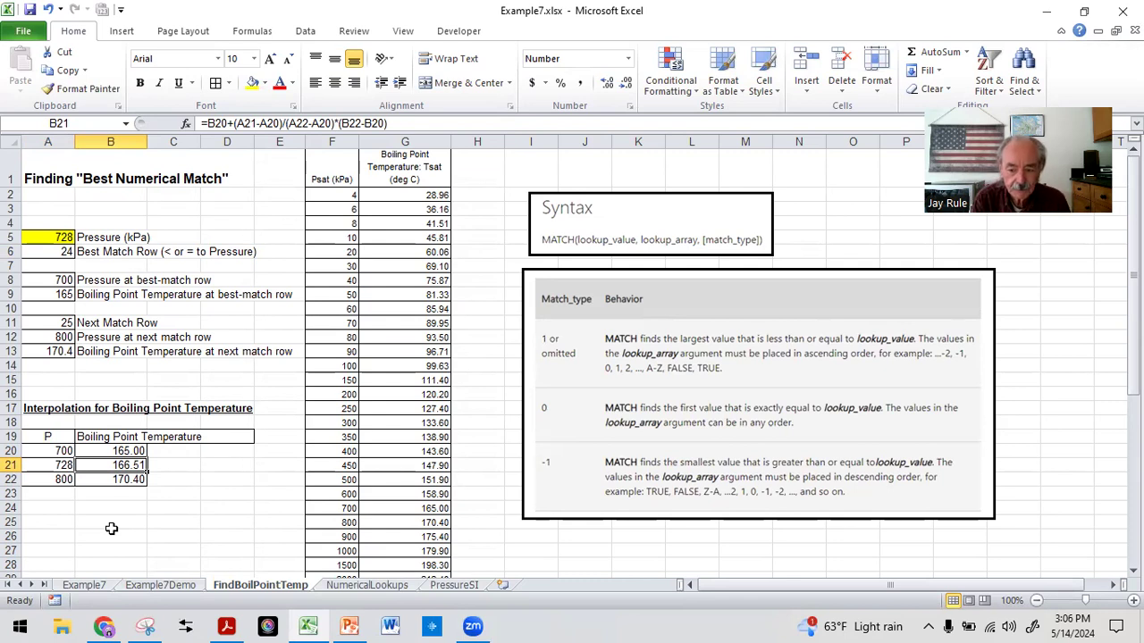
Examine the best-match row formula in A6 and the order of the Psat pressures in column F that it searches
{"action": "left_click", "coordinate": [47, 252]}
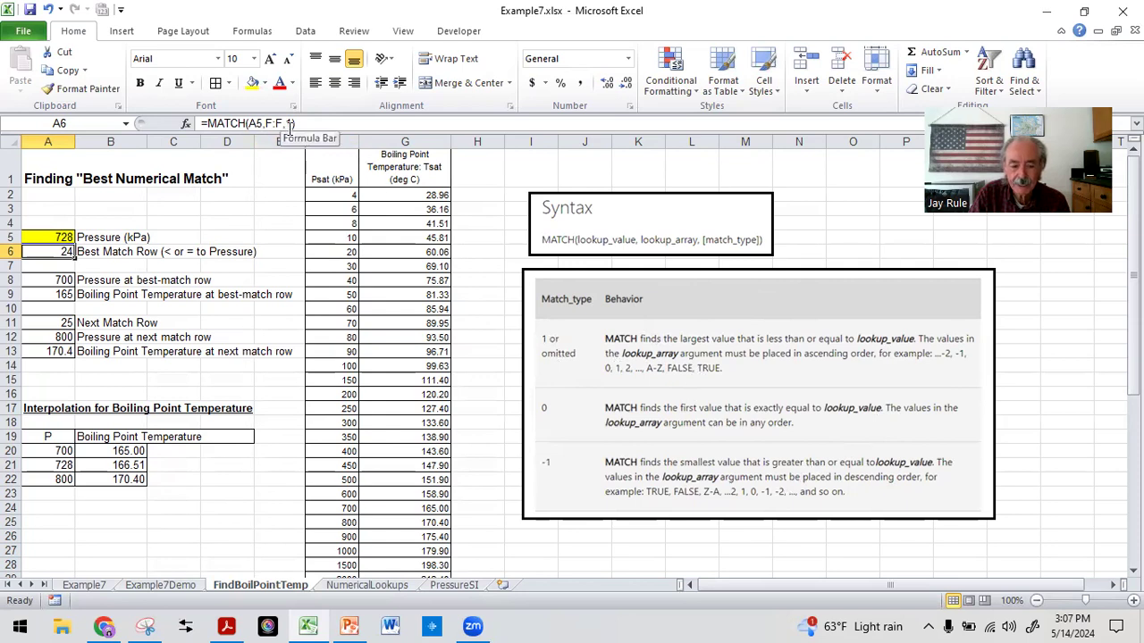
{"action": "left_click_drag", "start_coordinate": [323, 193], "coordinate": [323, 530]}
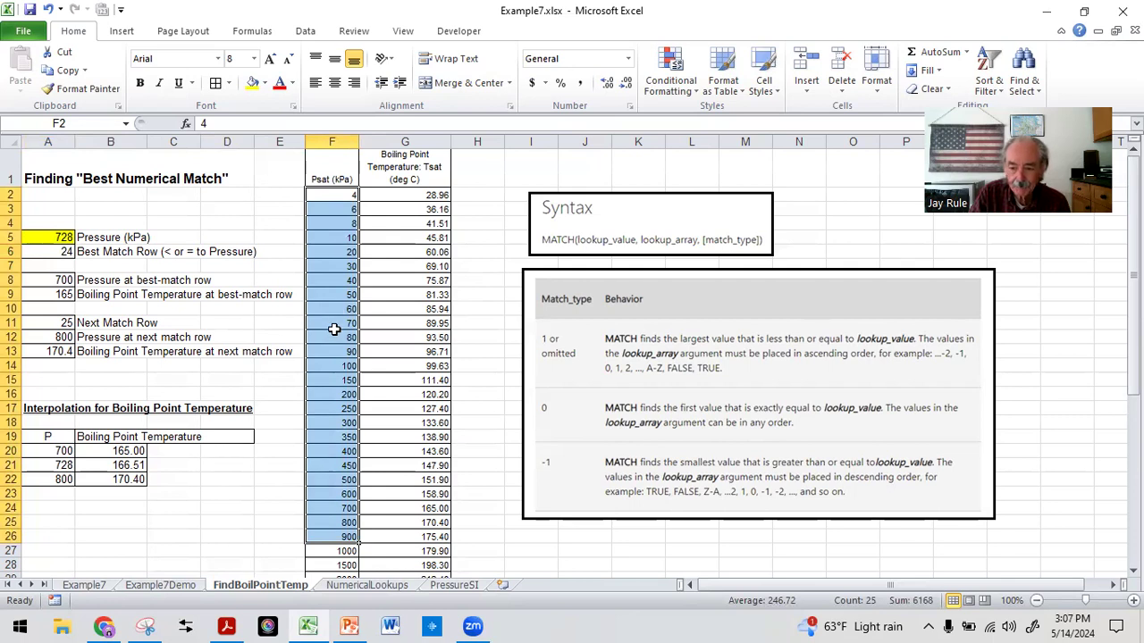
{"action": "left_click", "coordinate": [331, 234]}
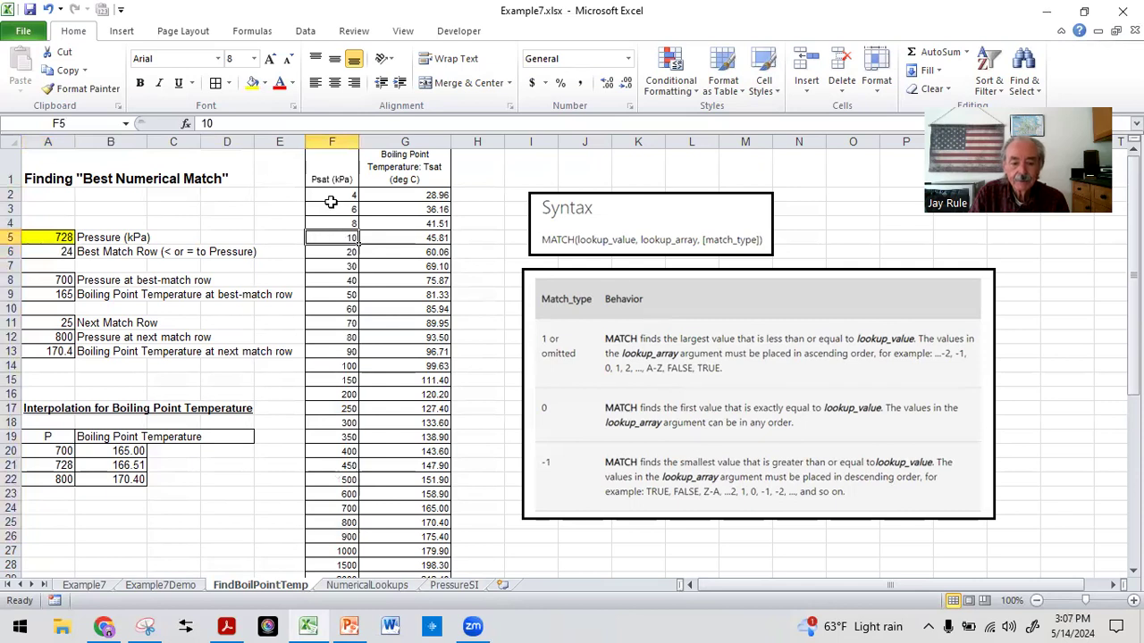
{"action": "left_click", "coordinate": [64, 251]}
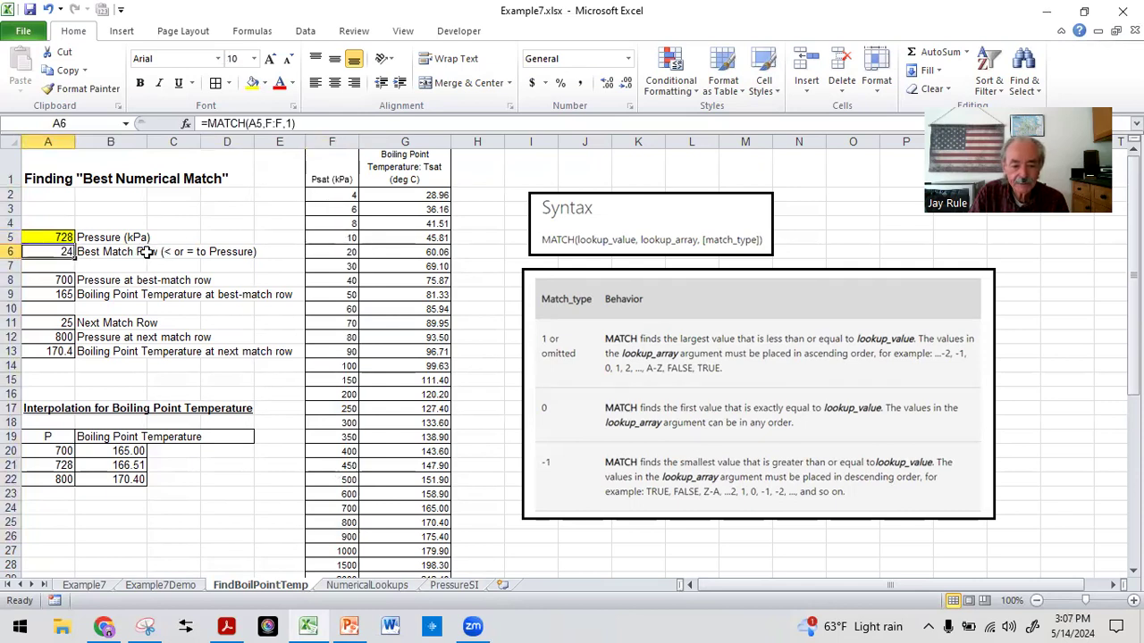
{"action": "left_click", "coordinate": [44, 237]}
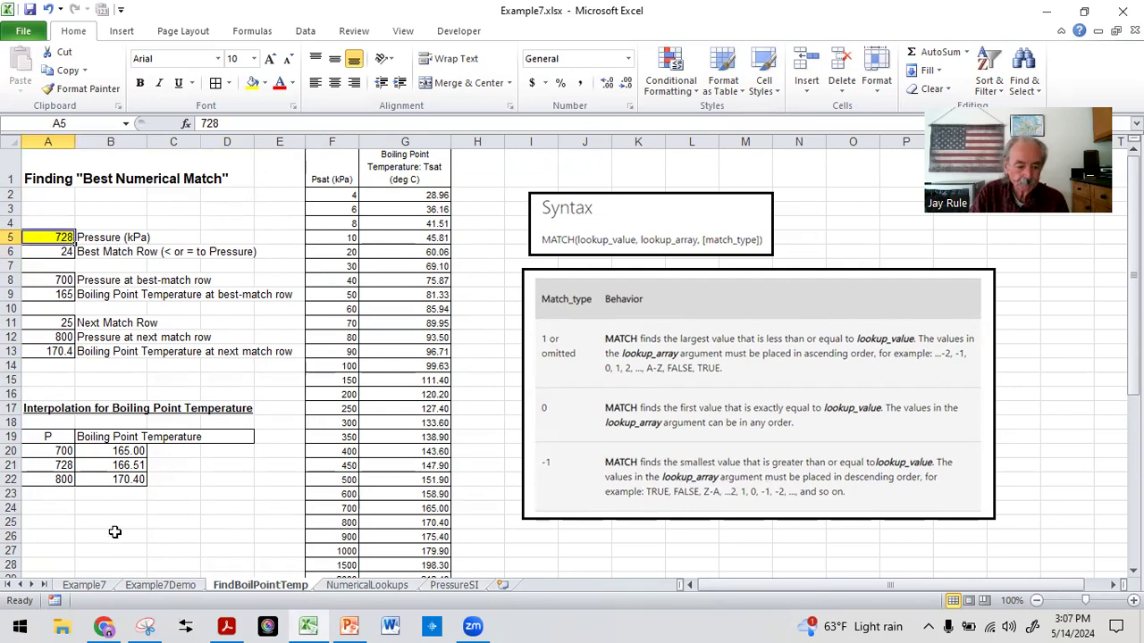
{"action": "left_click", "coordinate": [69, 528]}
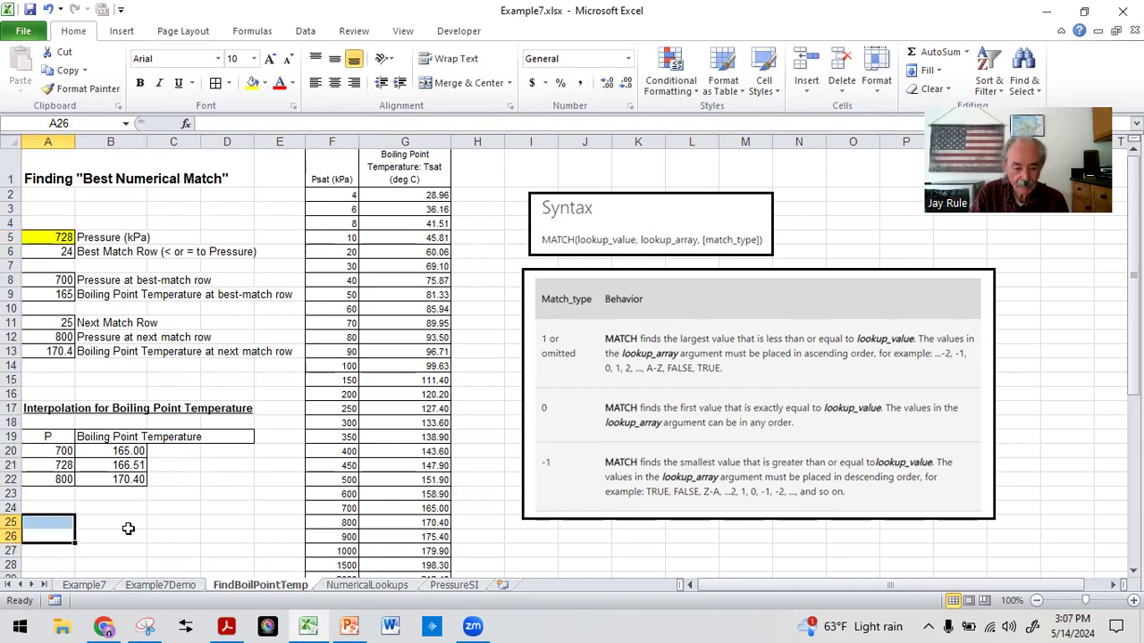
{"action": "left_click", "coordinate": [129, 533]}
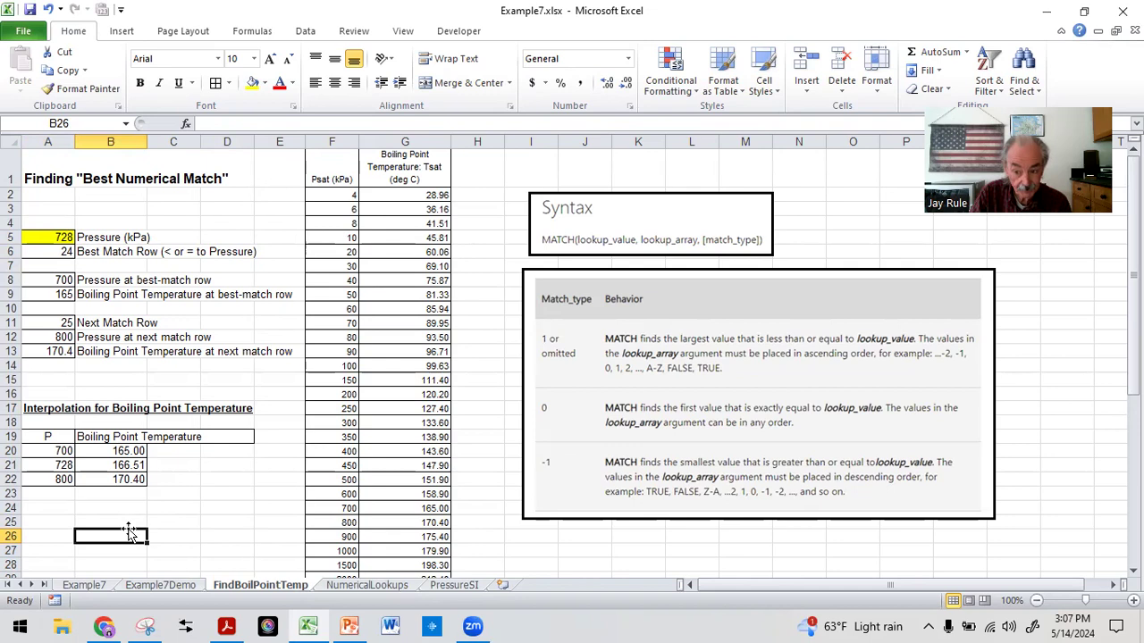
Inspect the match_type argument of the MATCH formula in A6 and leave the formula without saving any edit
{"action": "left_click", "coordinate": [56, 251]}
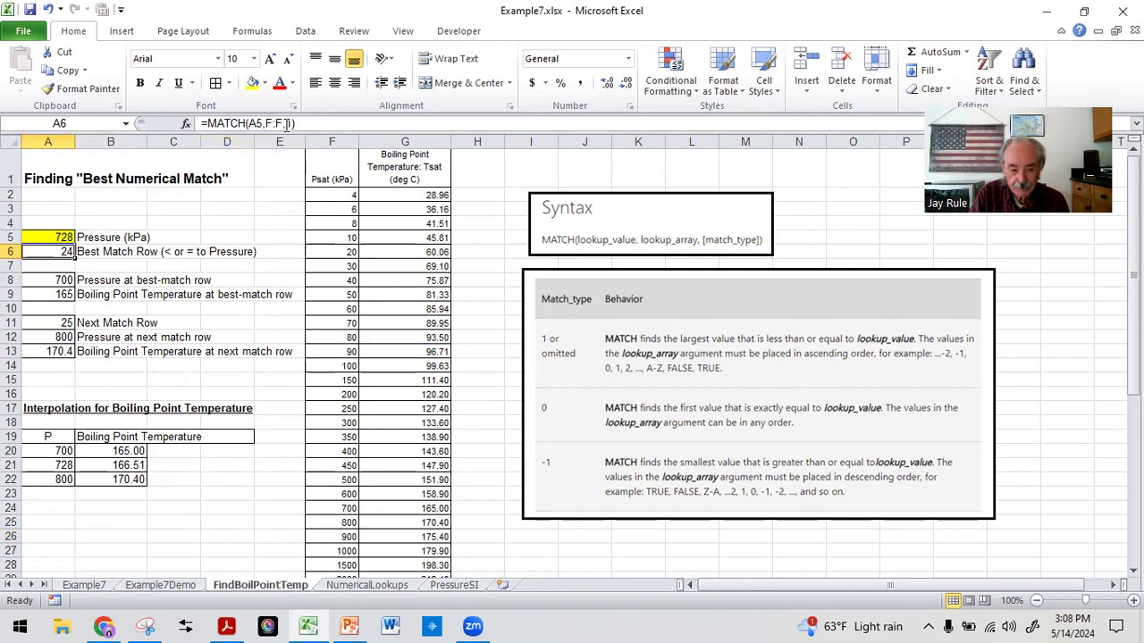
{"action": "left_click", "coordinate": [286, 123]}
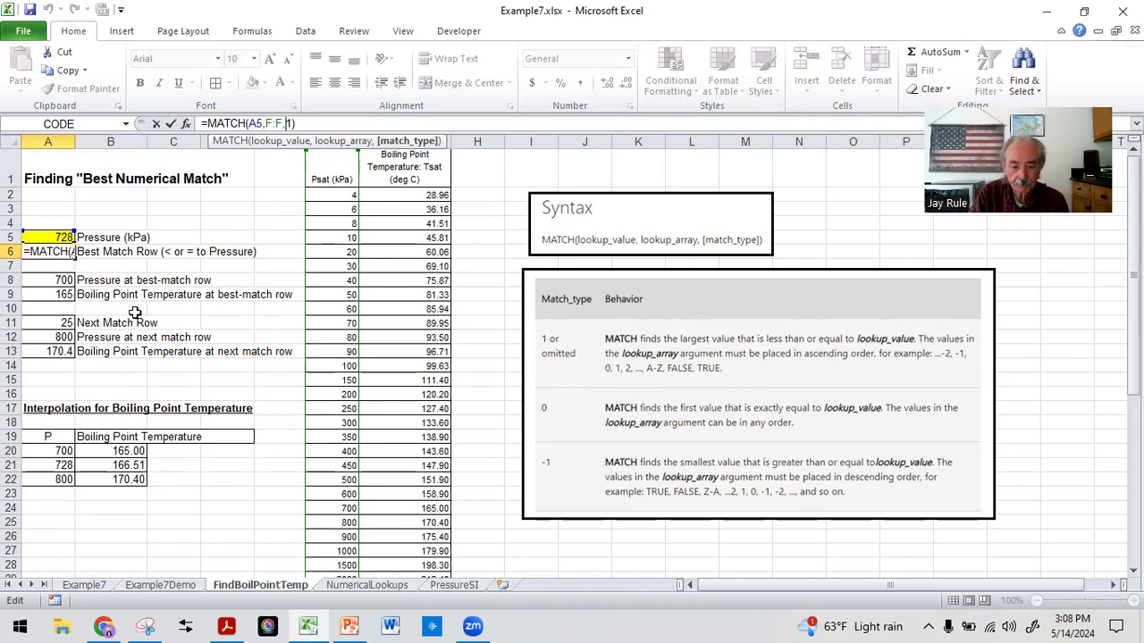
{"action": "left_click", "coordinate": [224, 489]}
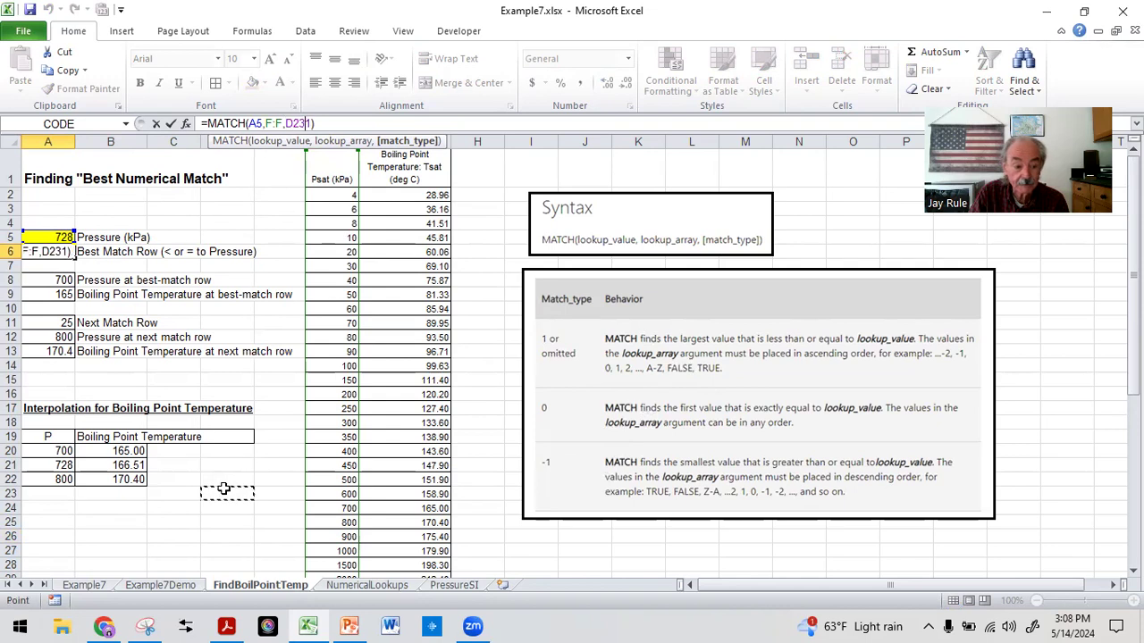
{"action": "key", "text": "Escape"}
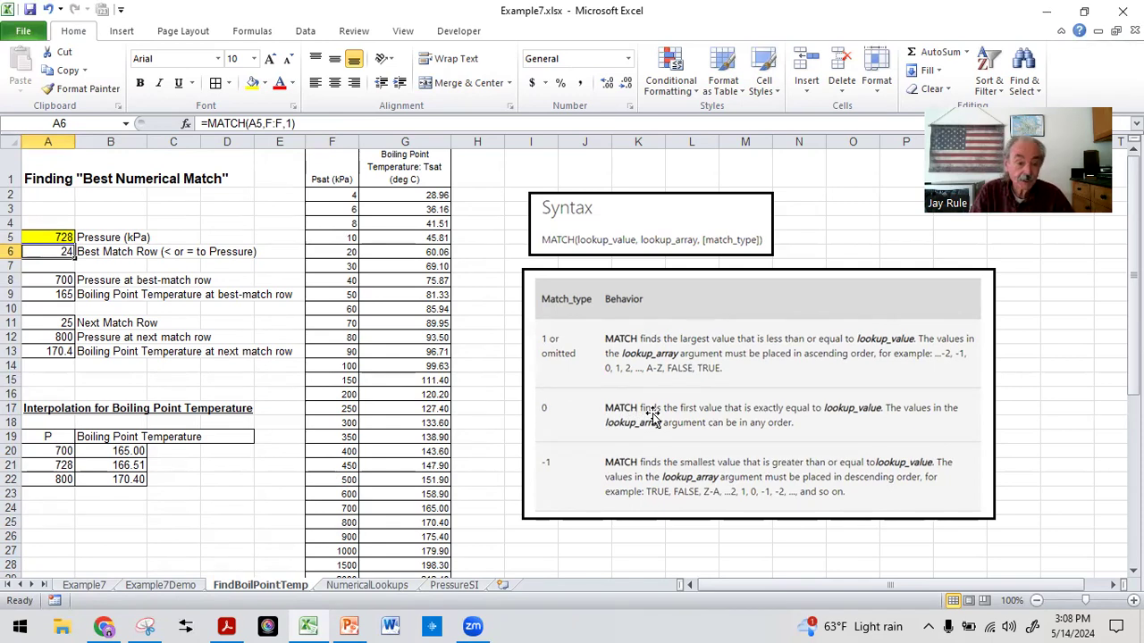
{"action": "left_click", "coordinate": [41, 508]}
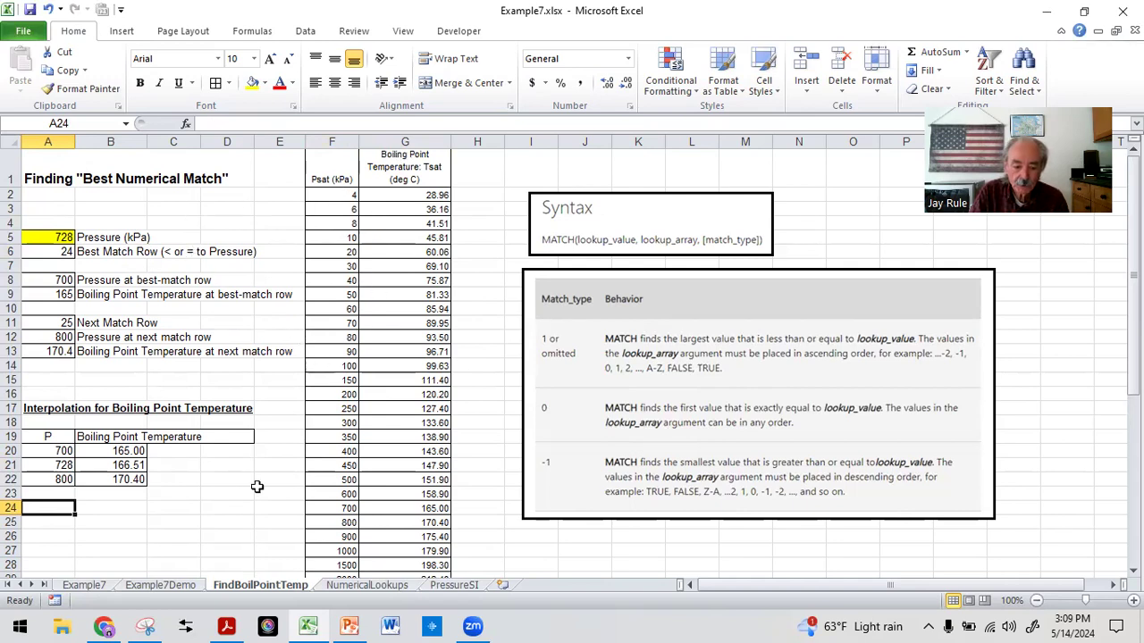
Set the input pressure in A5 to 351 kPa and check the interpolated boiling point temperature in B21
{"action": "left_click", "coordinate": [41, 236]}
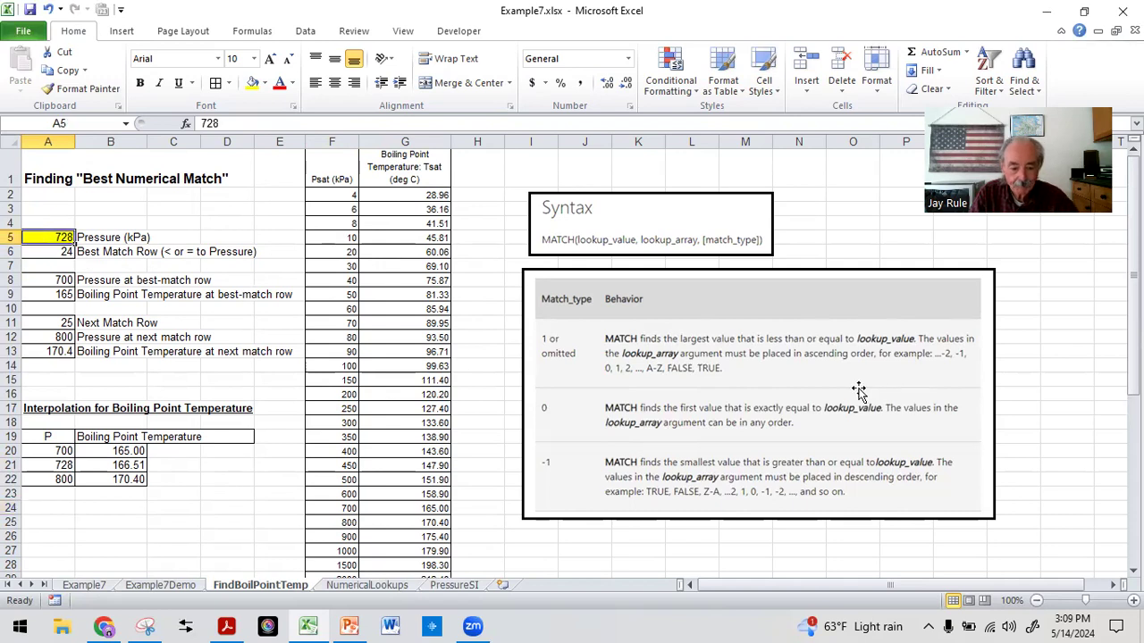
{"action": "type", "text": "351"}
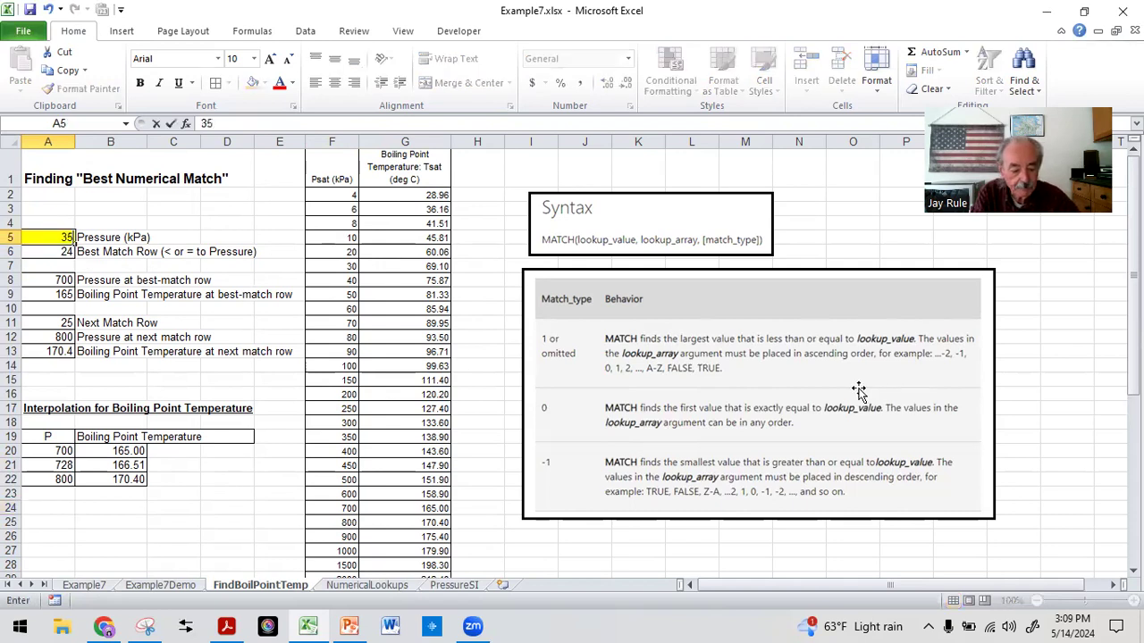
{"action": "key", "text": "Return"}
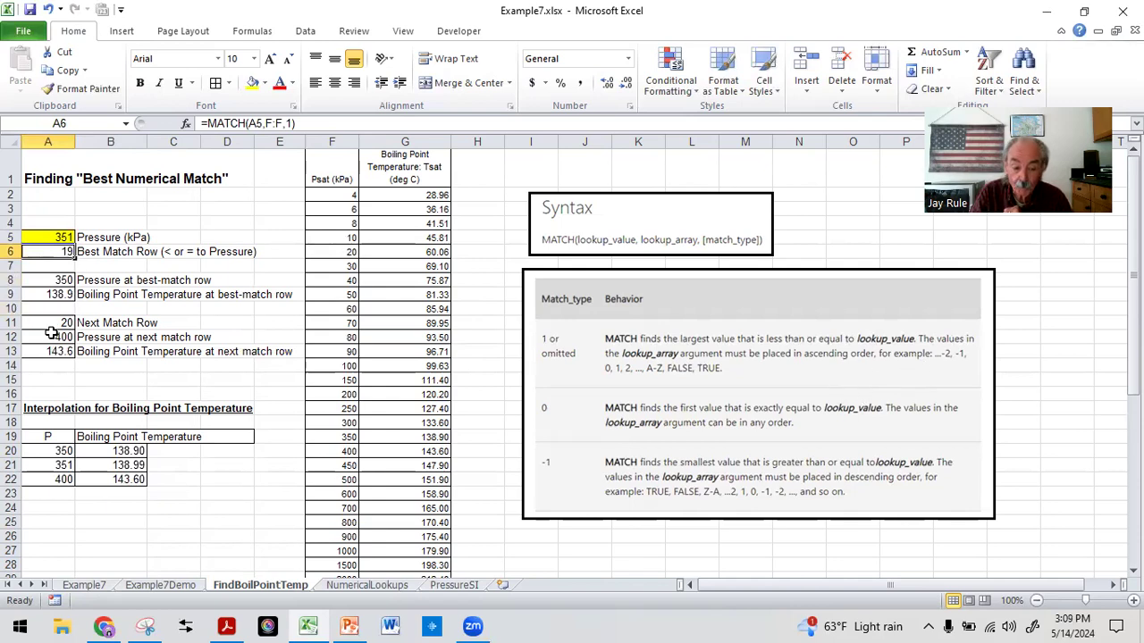
{"action": "left_click", "coordinate": [104, 465]}
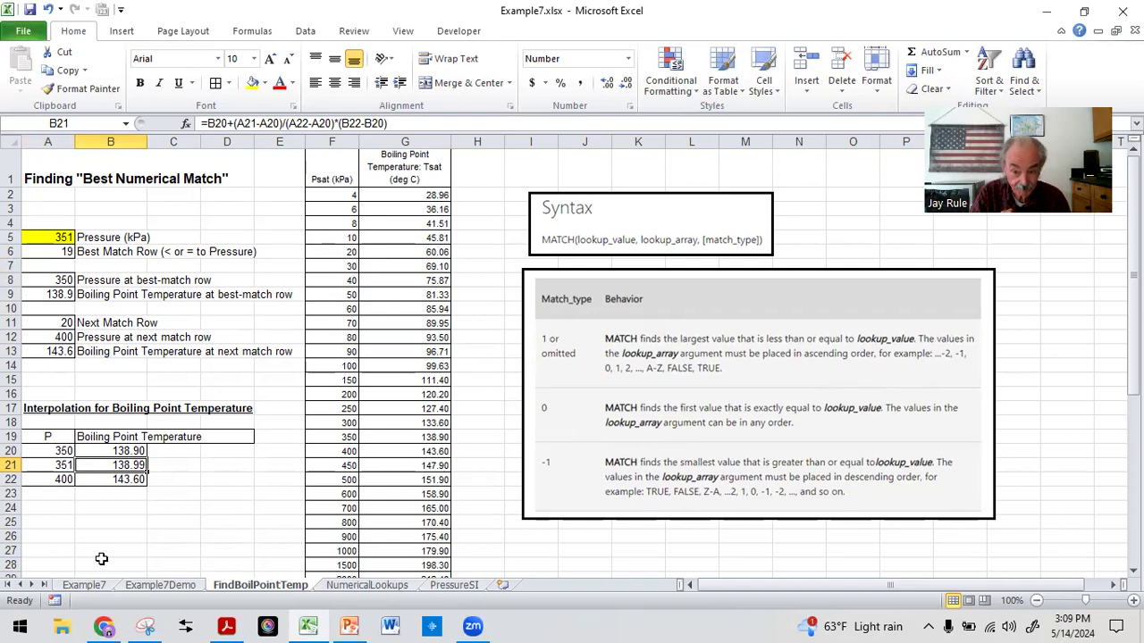
Switch to the Excel050LookupAndMatch presentation in PowerPoint
{"action": "left_click", "coordinate": [350, 624]}
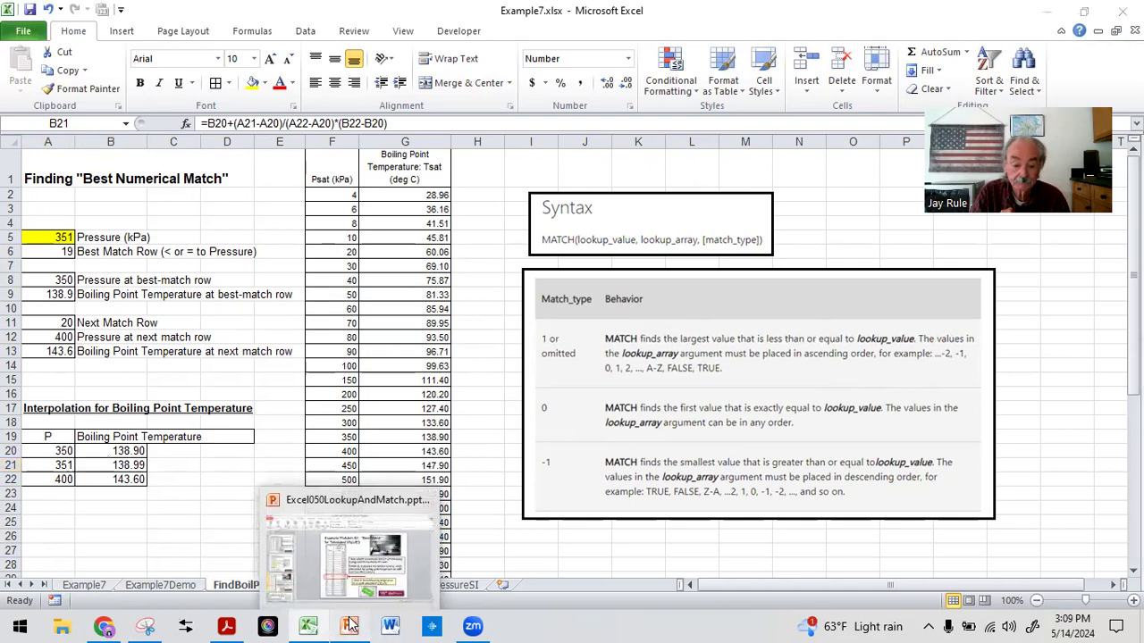